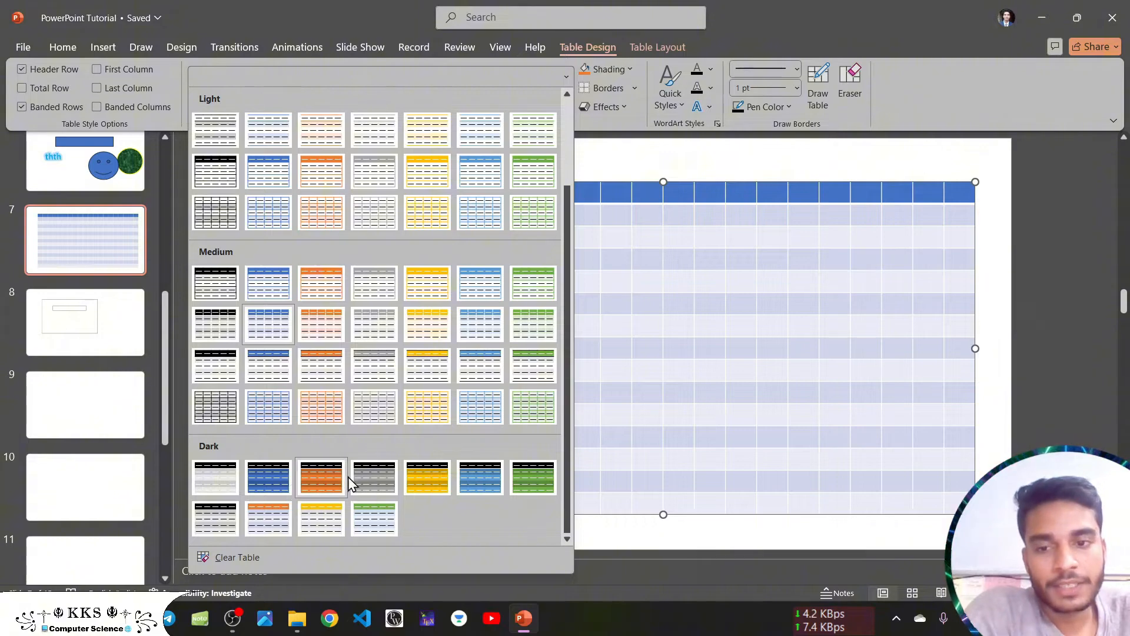
Apply the orange Dark table style to the table on slide 7, then clear the table's style
left_click(330, 471)
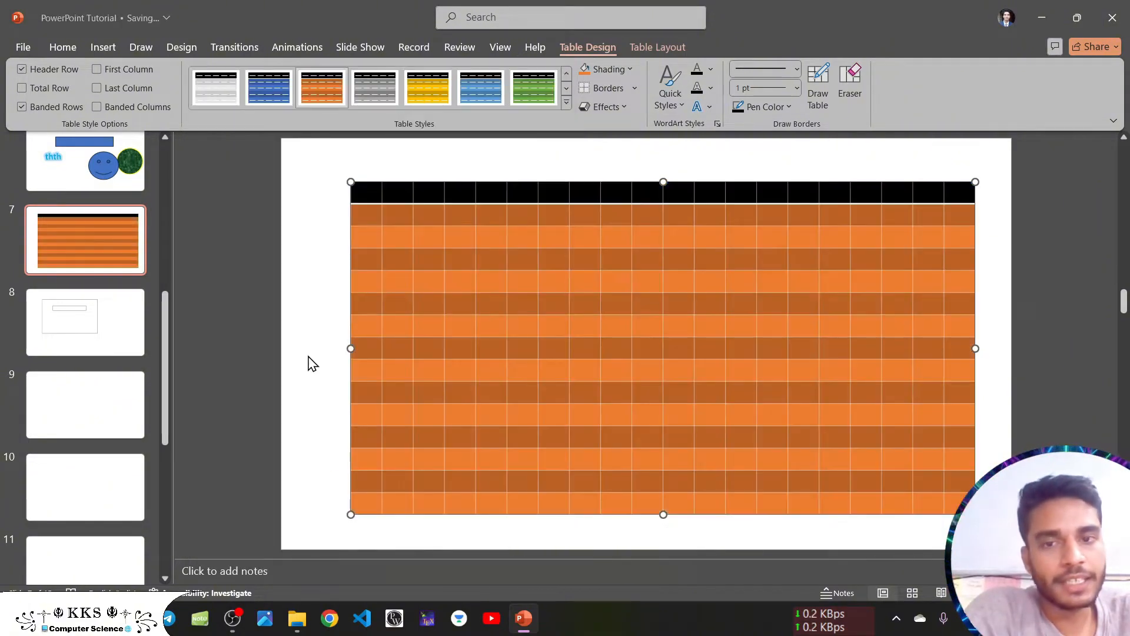
left_click(567, 102)
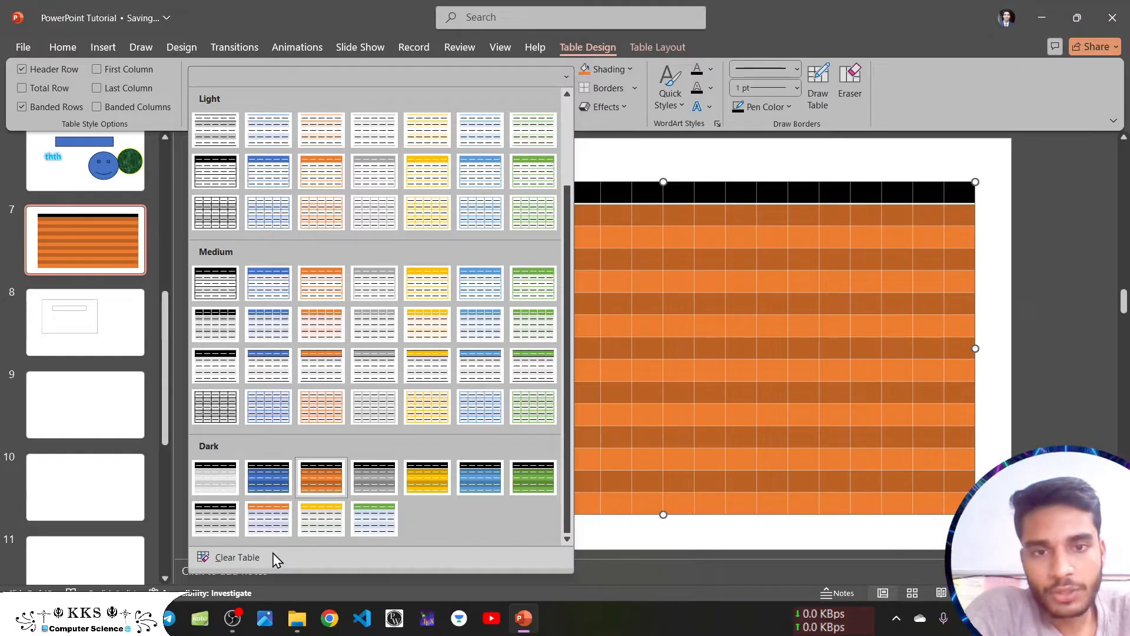
left_click(237, 558)
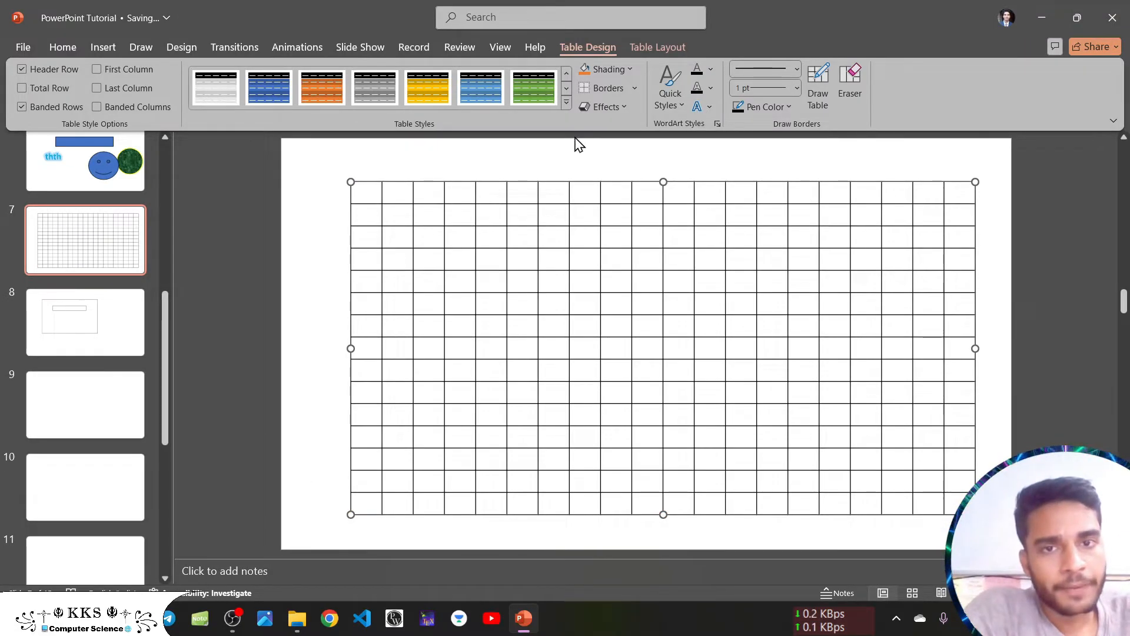
left_click(571, 103)
scroll(441, 365, "down", 3)
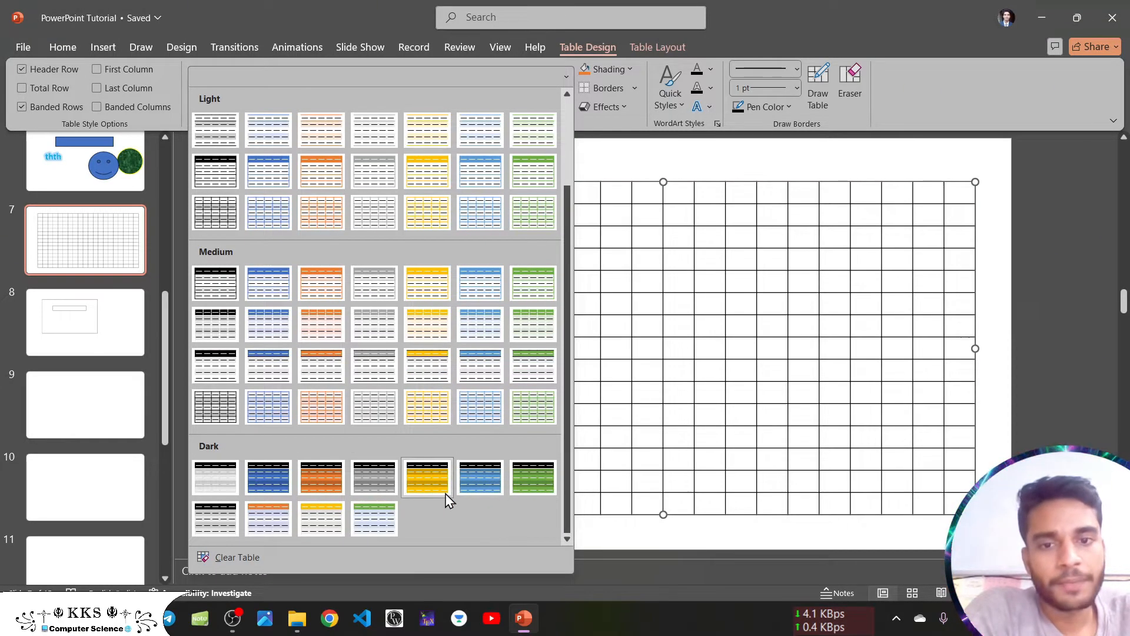
left_click(617, 163)
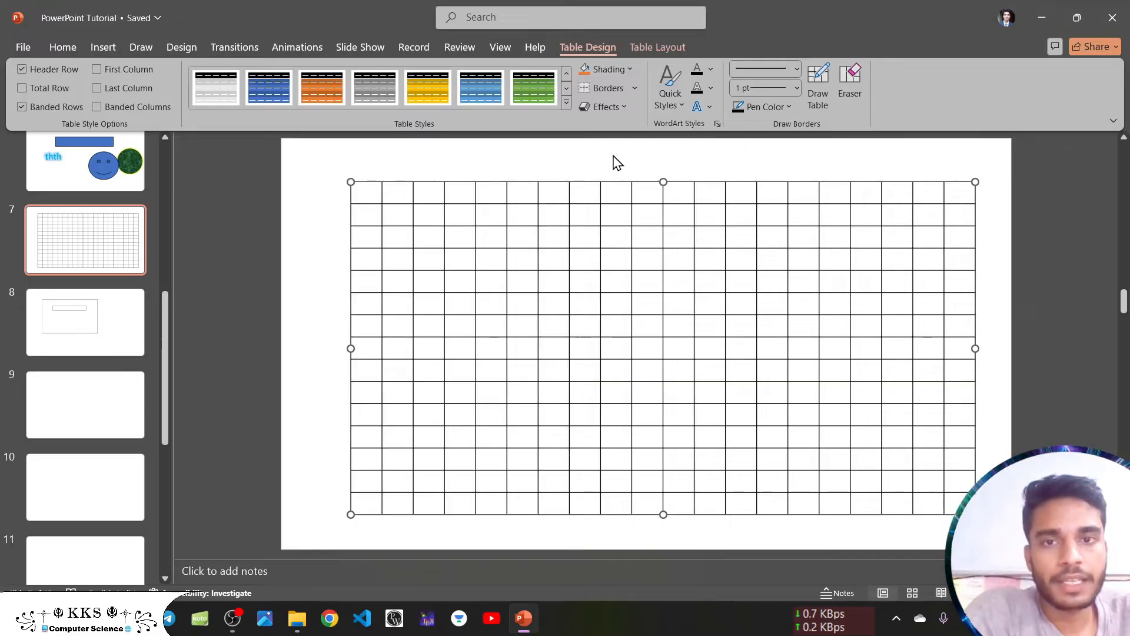
Shade all table cells orange, then set the shading to No Fill
left_click(583, 70)
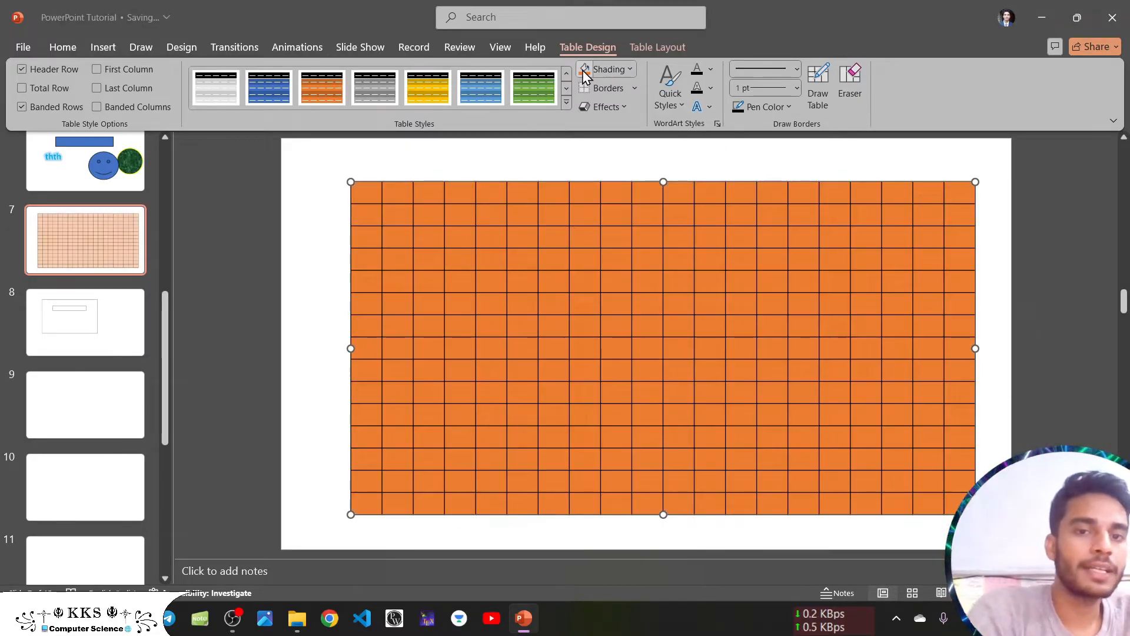
left_click(628, 69)
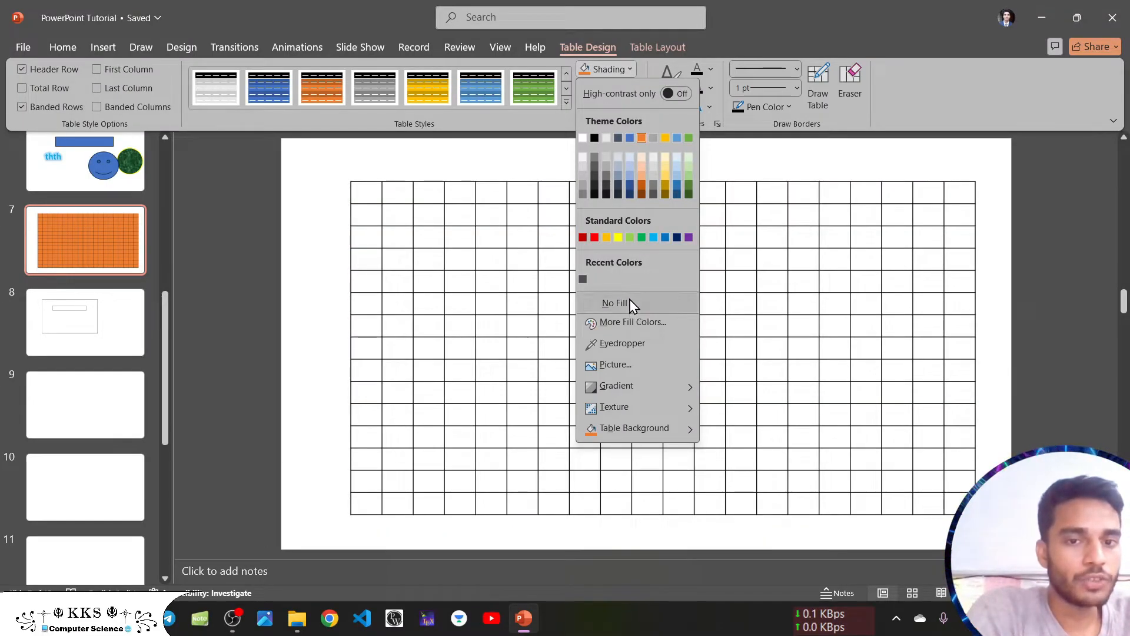
left_click(629, 301)
Shade the table cells with the dark gray sampled from the workspace around the slide using the Eyedropper
left_click(634, 68)
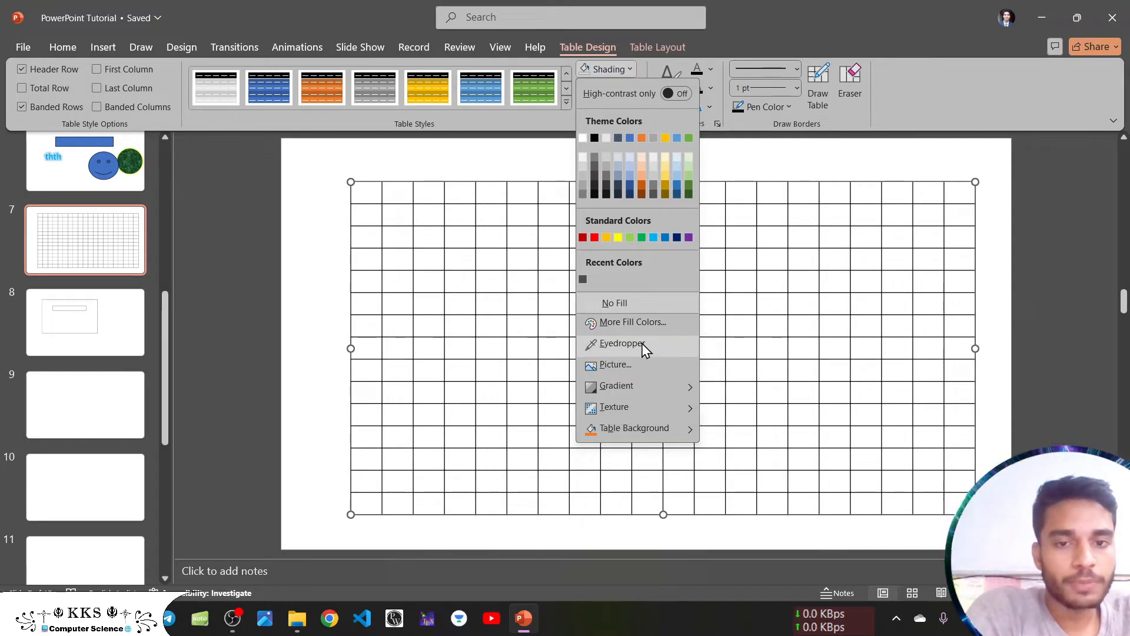
left_click(641, 347)
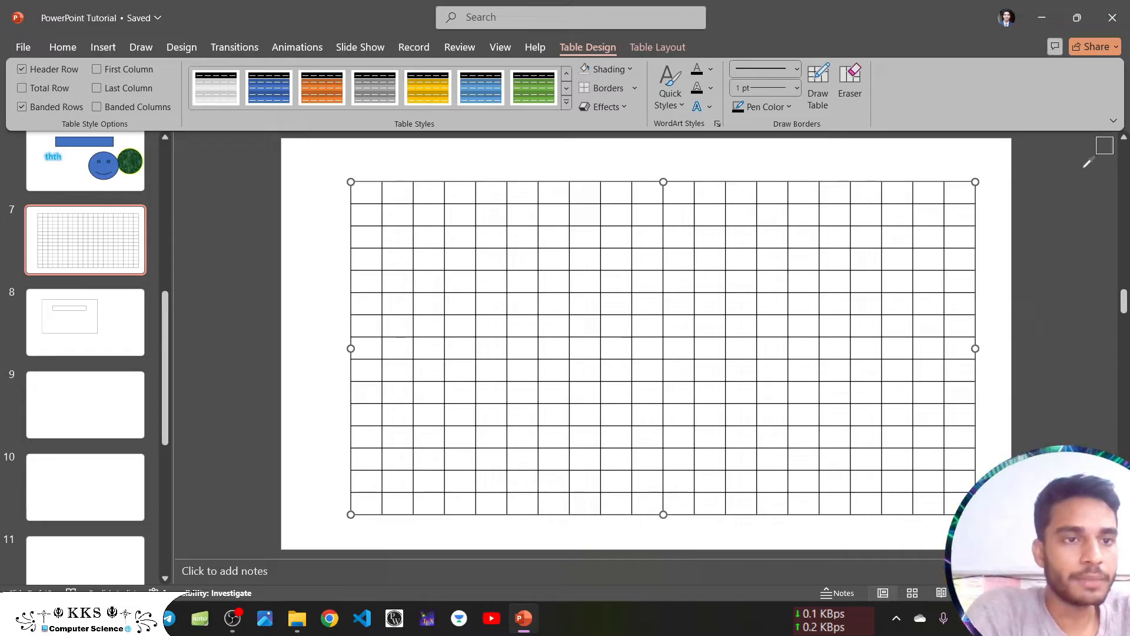
left_click(1086, 203)
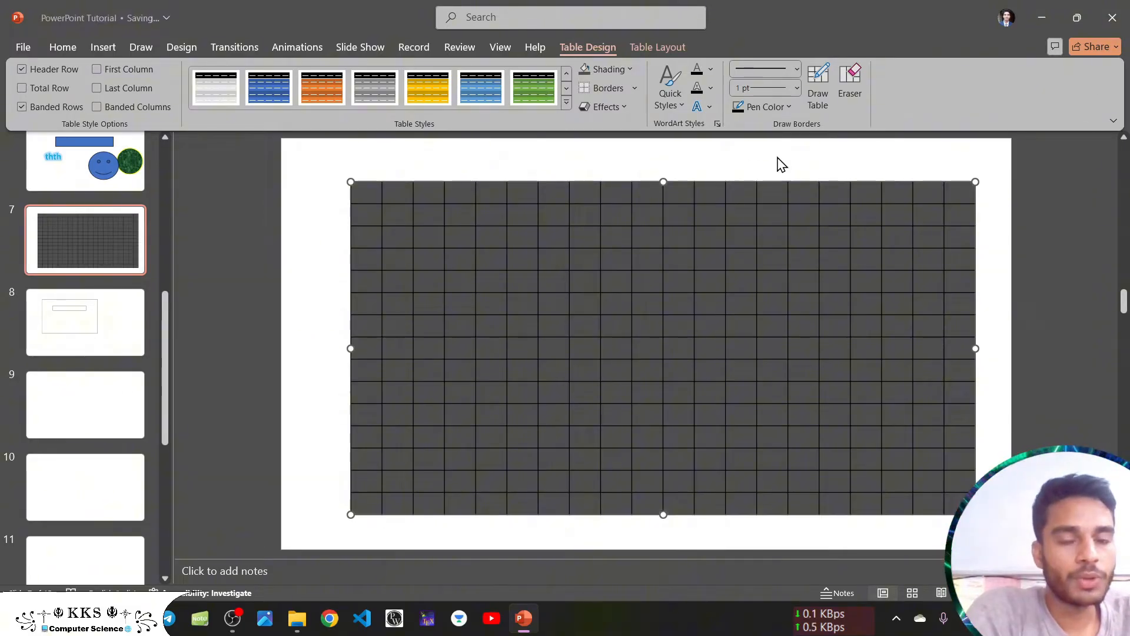
Fill the table cells with a light gradient variation, then replace it with the green marble texture
left_click(628, 69)
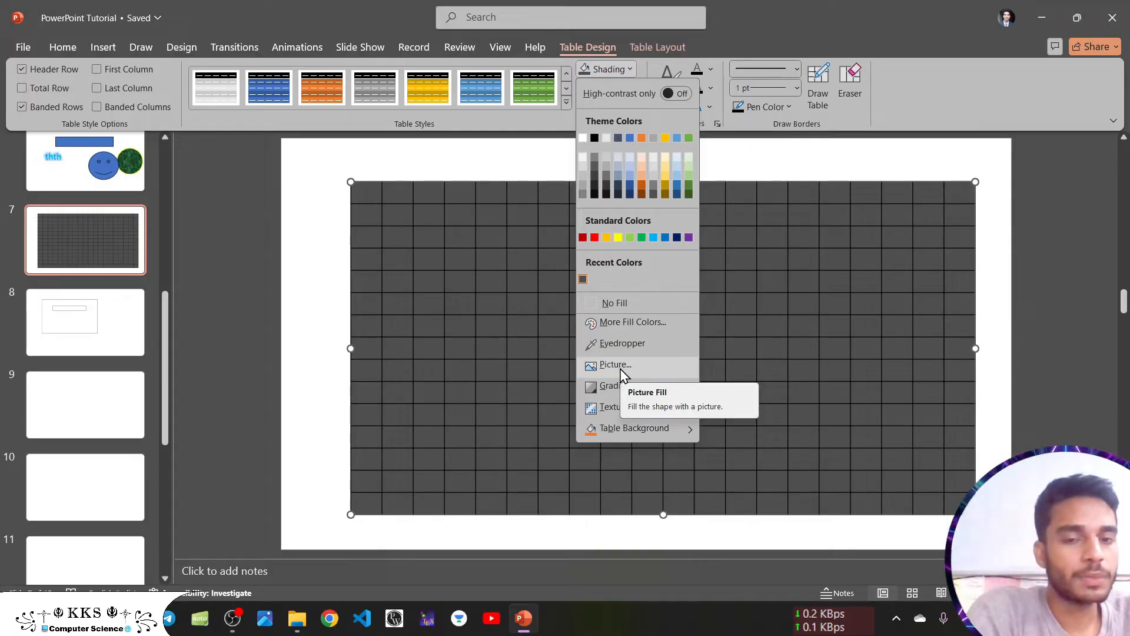
mouse_move(654, 386)
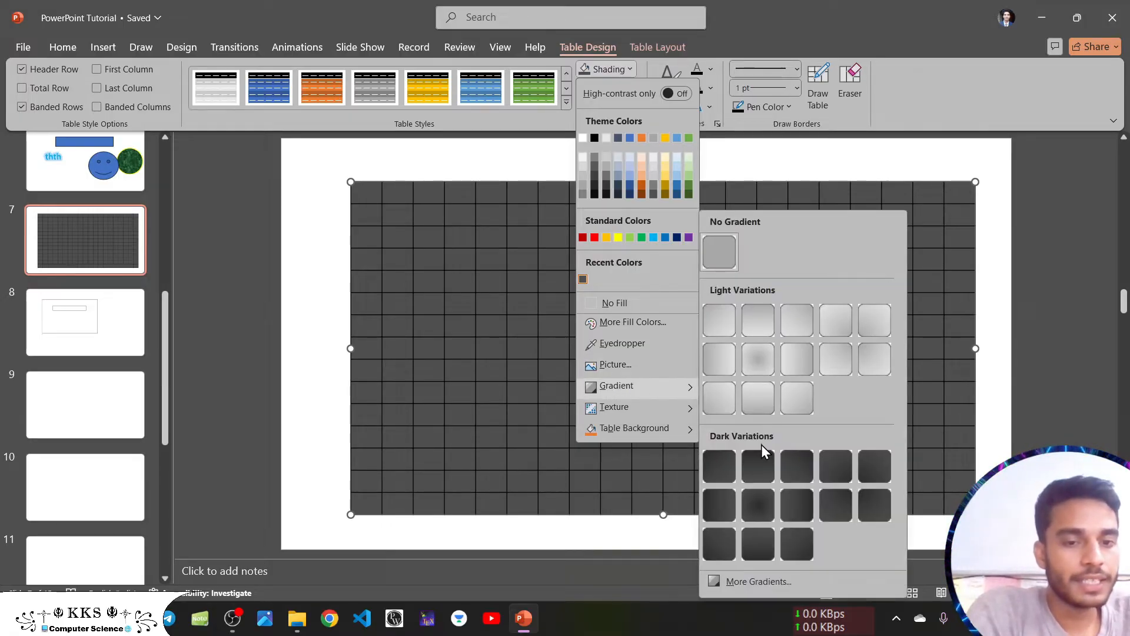
left_click(753, 390)
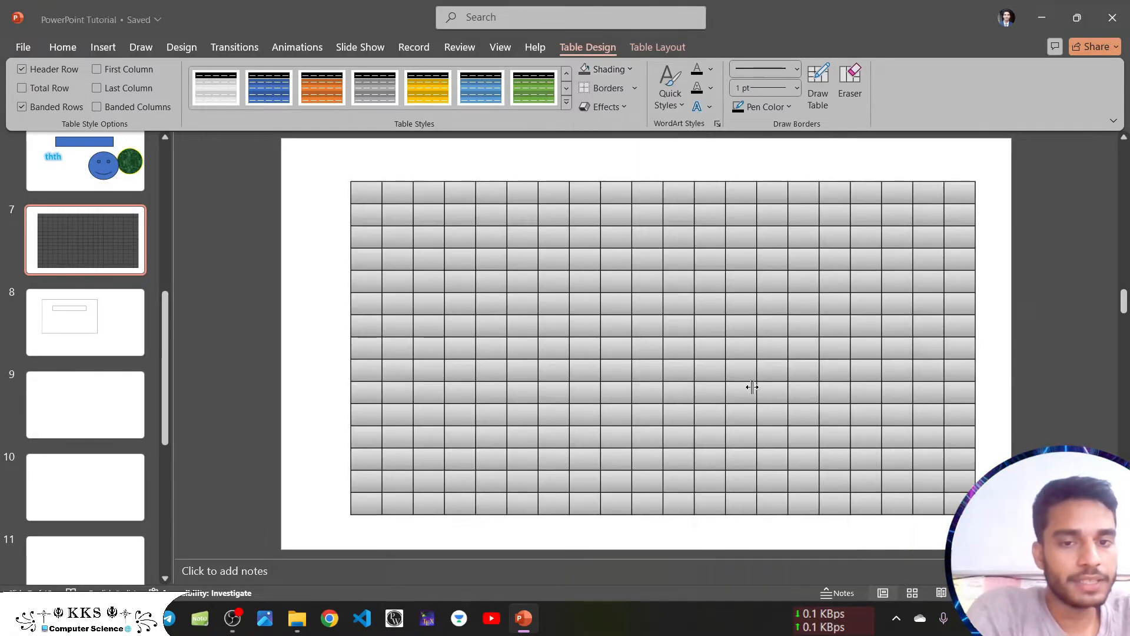
left_click(624, 70)
mouse_move(638, 409)
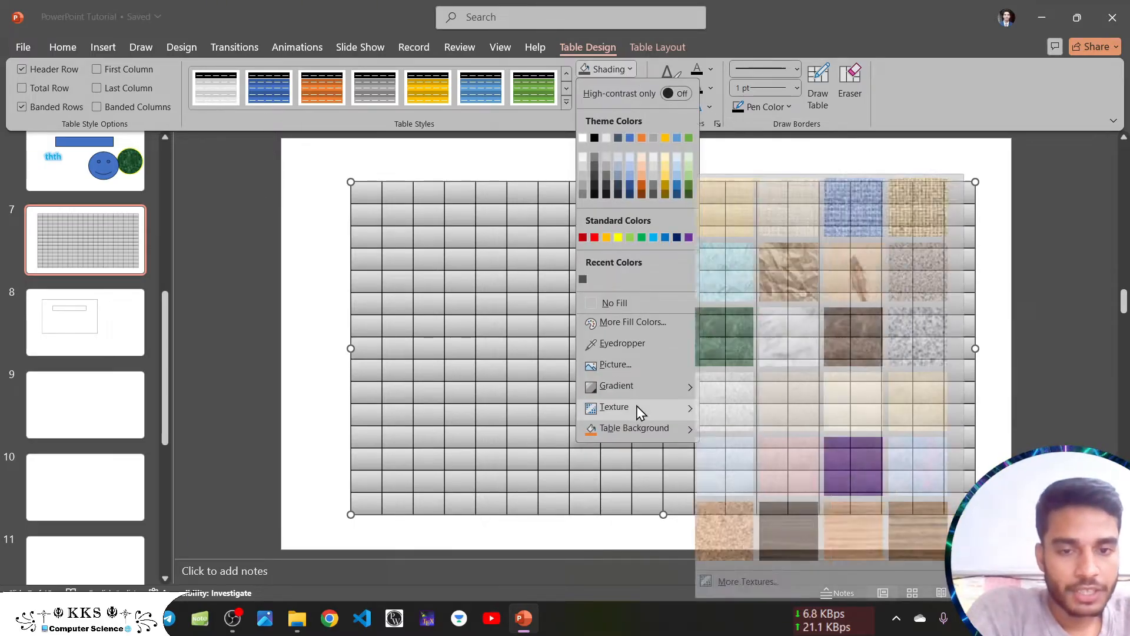
left_click(730, 332)
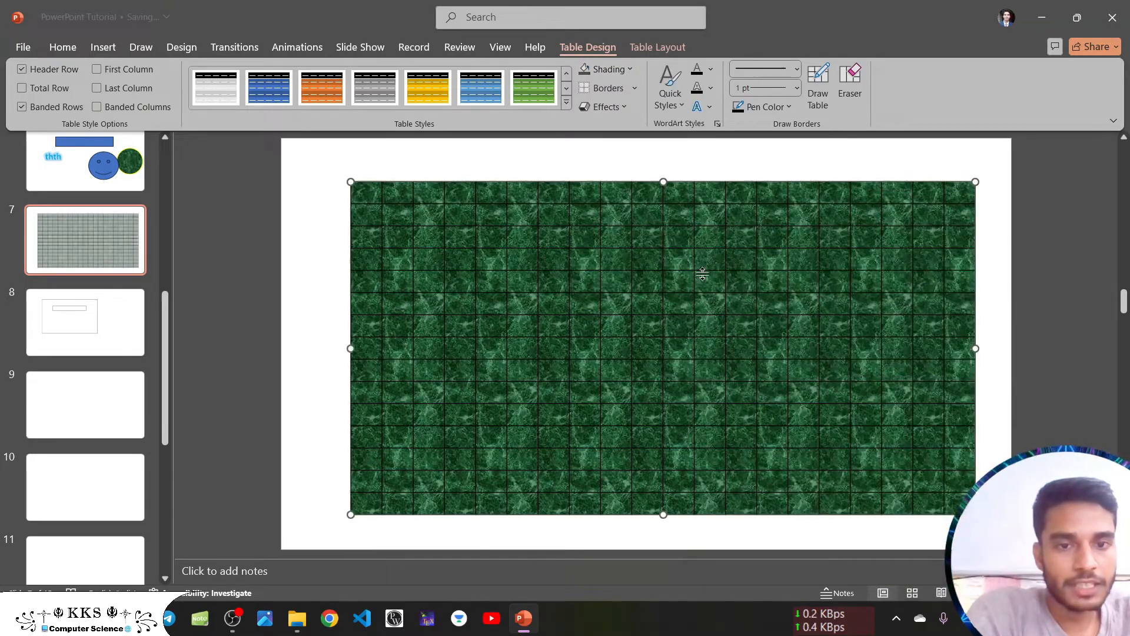
Set the table background to a lighter shade of the orange theme colour
left_click(620, 71)
mouse_move(625, 432)
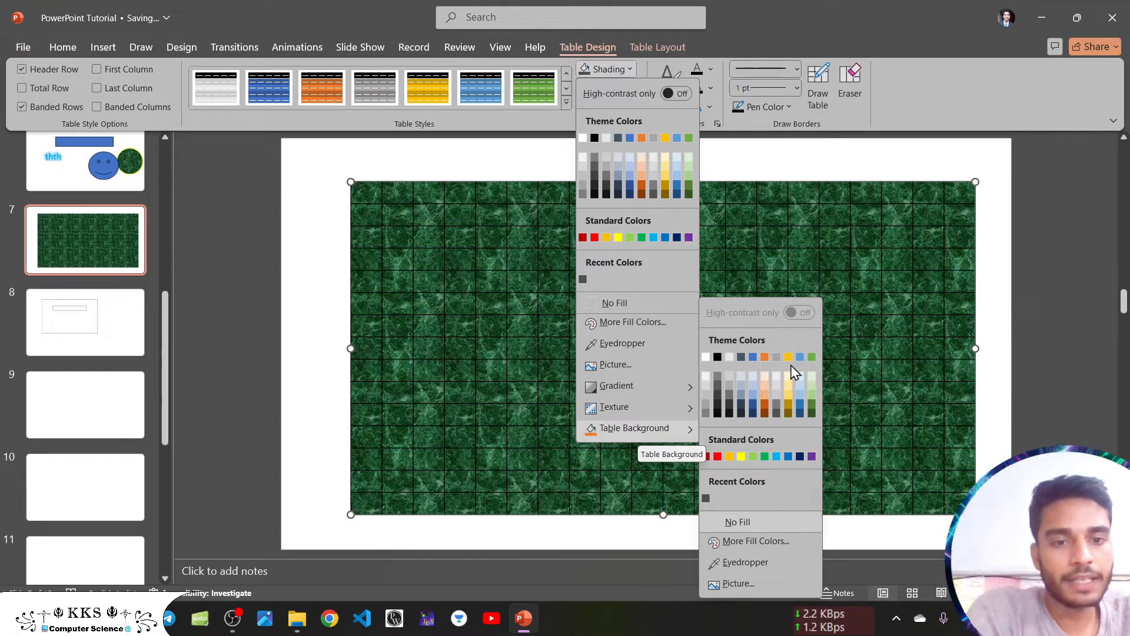
left_click(764, 391)
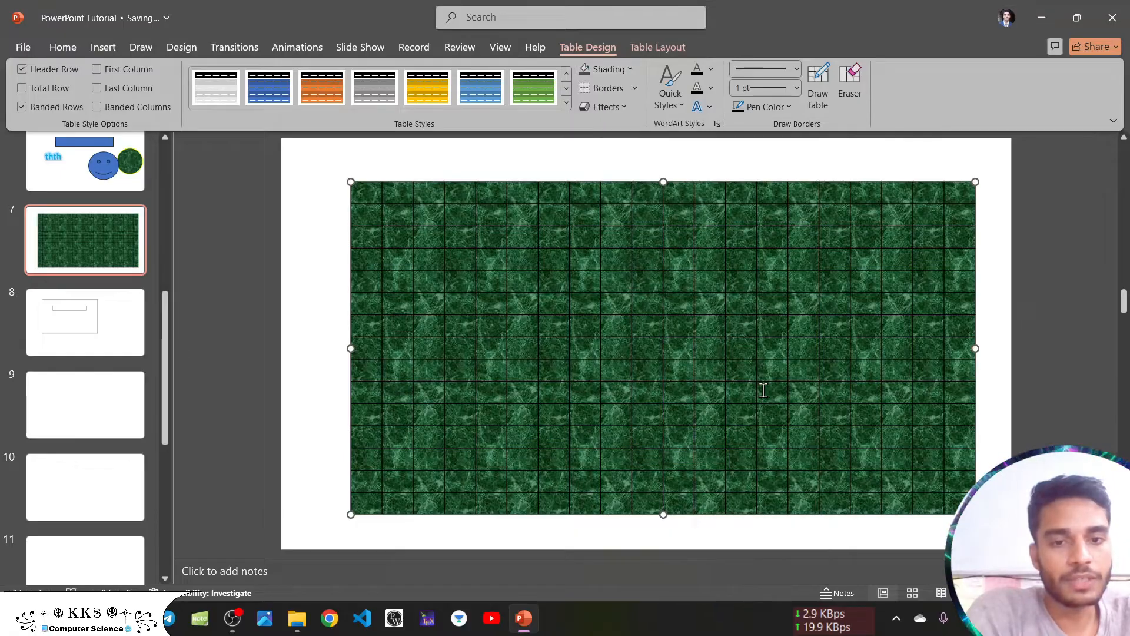
Shade the table cells dark gray, then change the shading to the orange theme colour
left_click(630, 69)
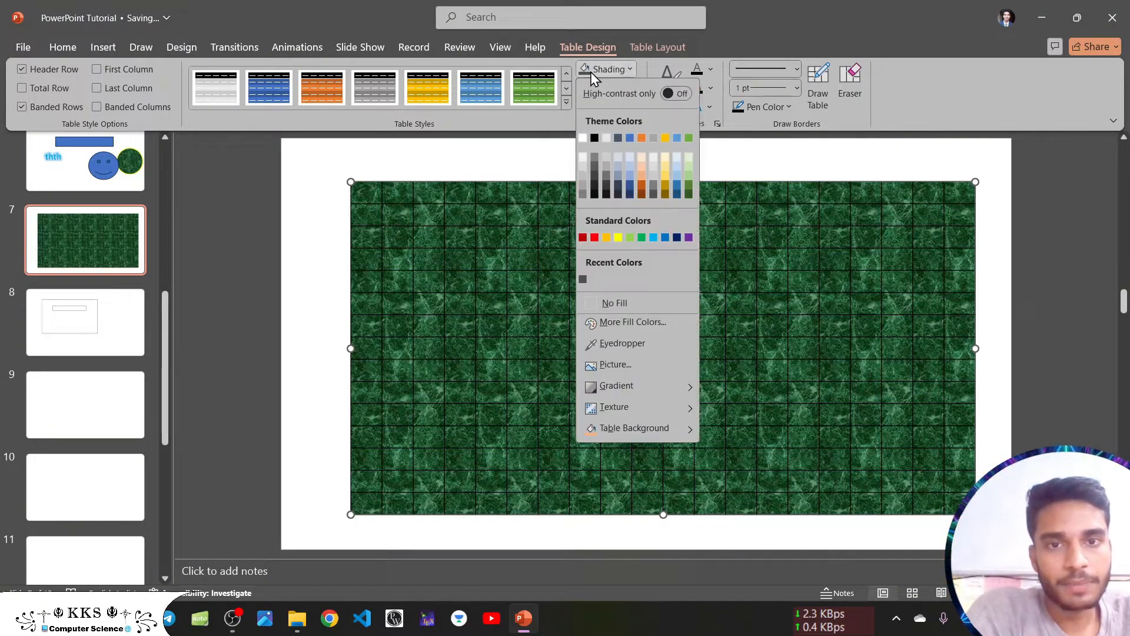
left_click(583, 71)
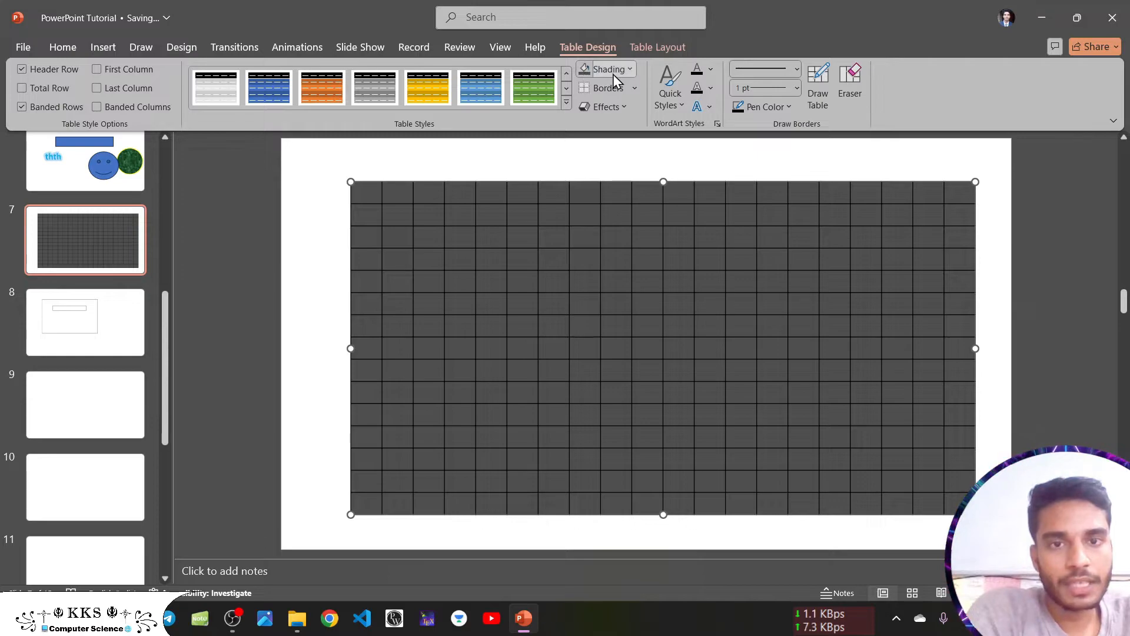
left_click(615, 74)
left_click(643, 138)
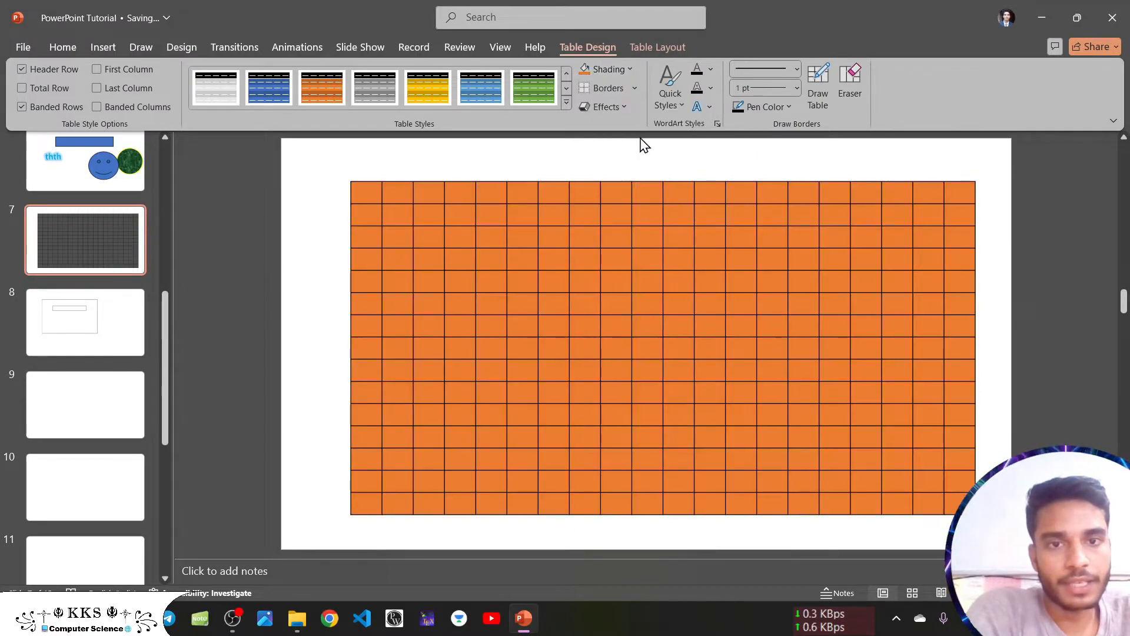
Set the table background to standard yellow and move the table slightly up and to the left on the slide
left_click(634, 74)
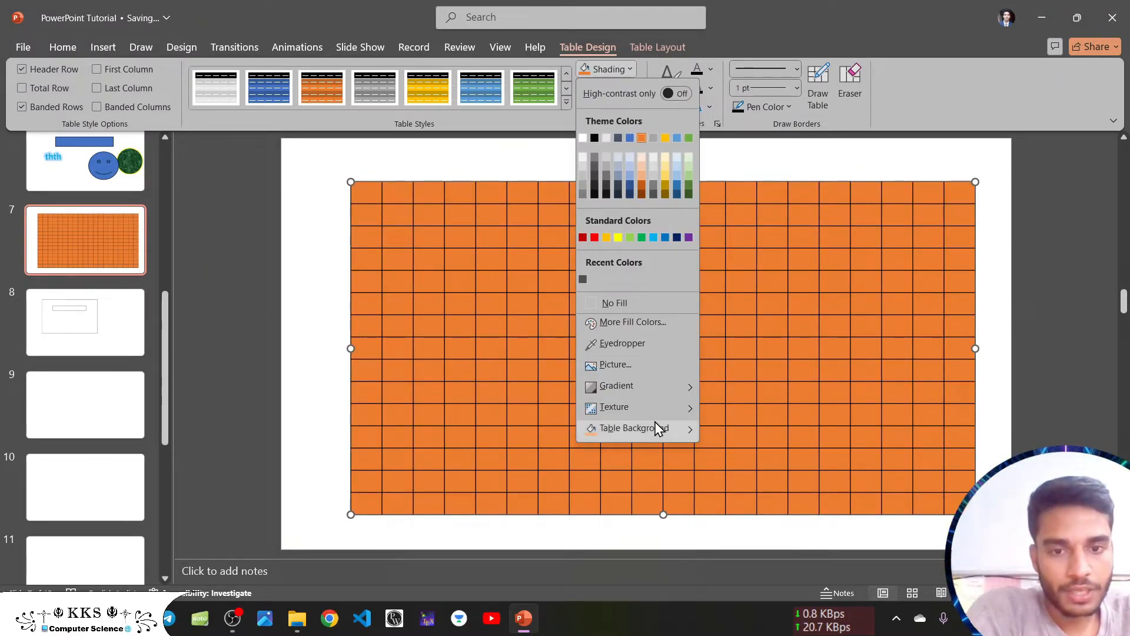
mouse_move(688, 428)
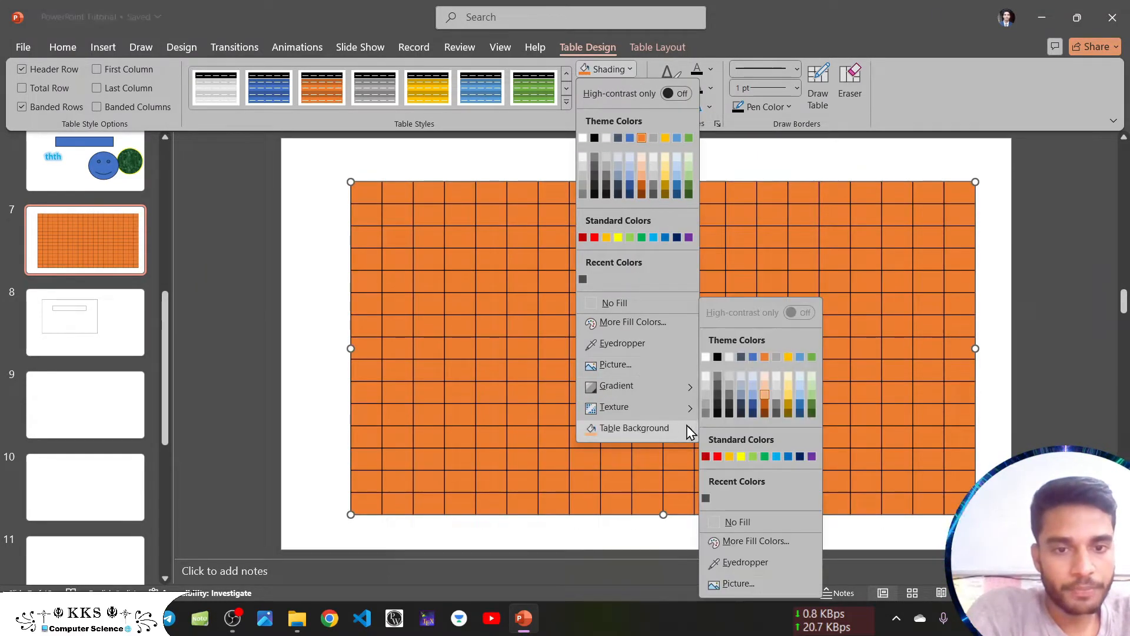
left_click(741, 457)
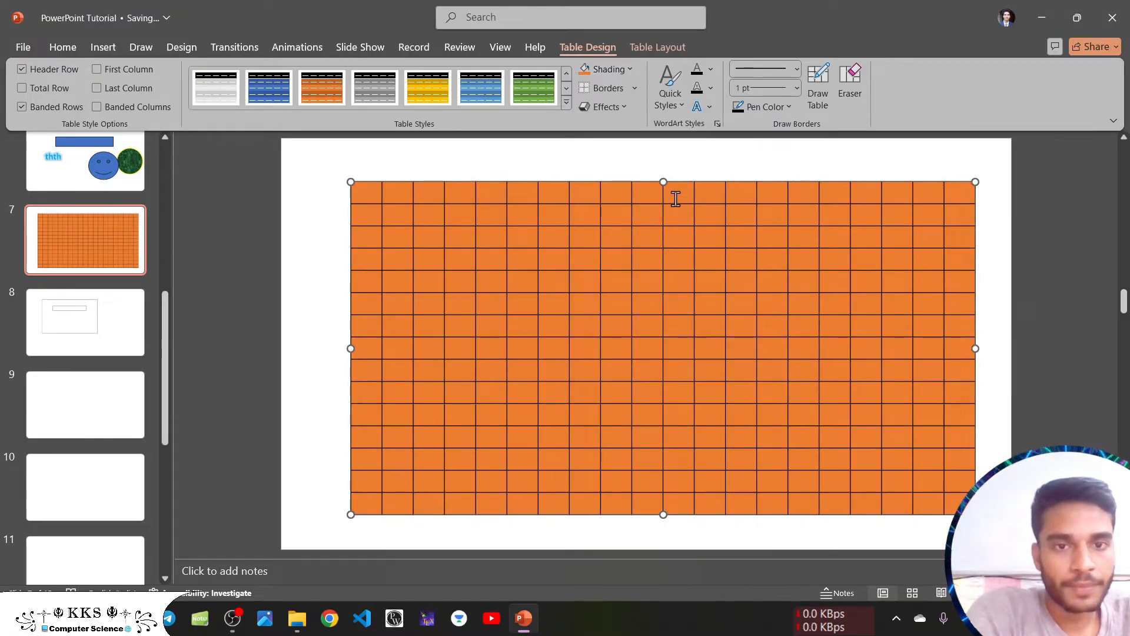
mouse_move(680, 183)
left_mouse_down()
mouse_move(635, 189)
mouse_move(673, 173)
left_mouse_up()
Remove all borders from the table, then apply All Borders to it
left_click(635, 89)
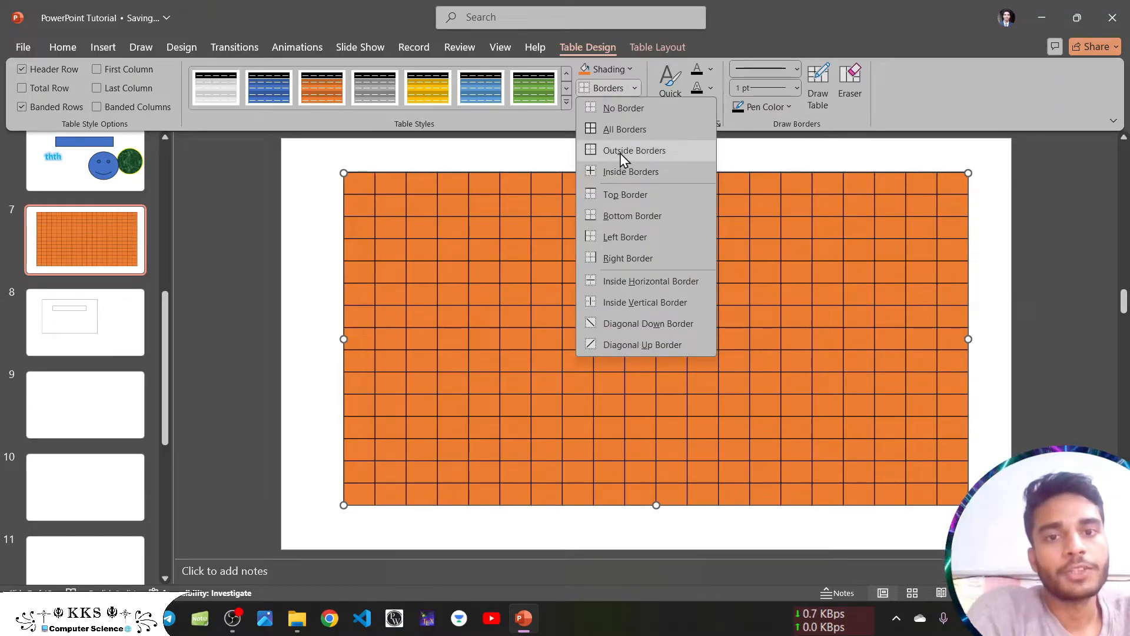
left_click(622, 129)
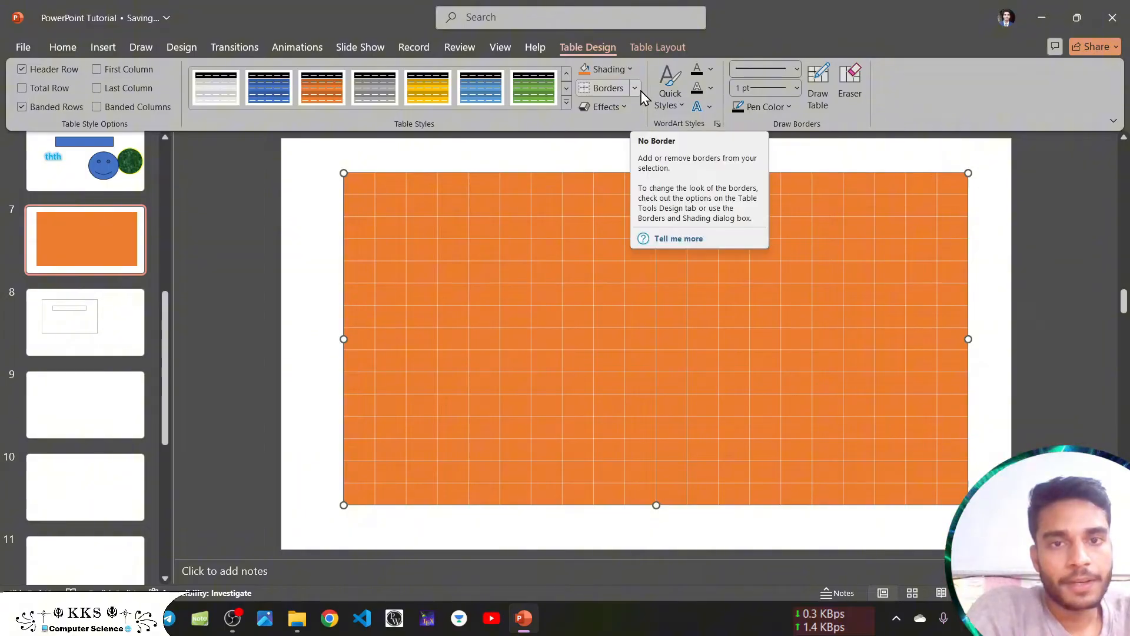
left_click(638, 88)
left_click(630, 129)
Examine the table's border options, the Cell Bevel, Shadow and Reflection effects, and the WordArt Quick Styles
left_click(633, 90)
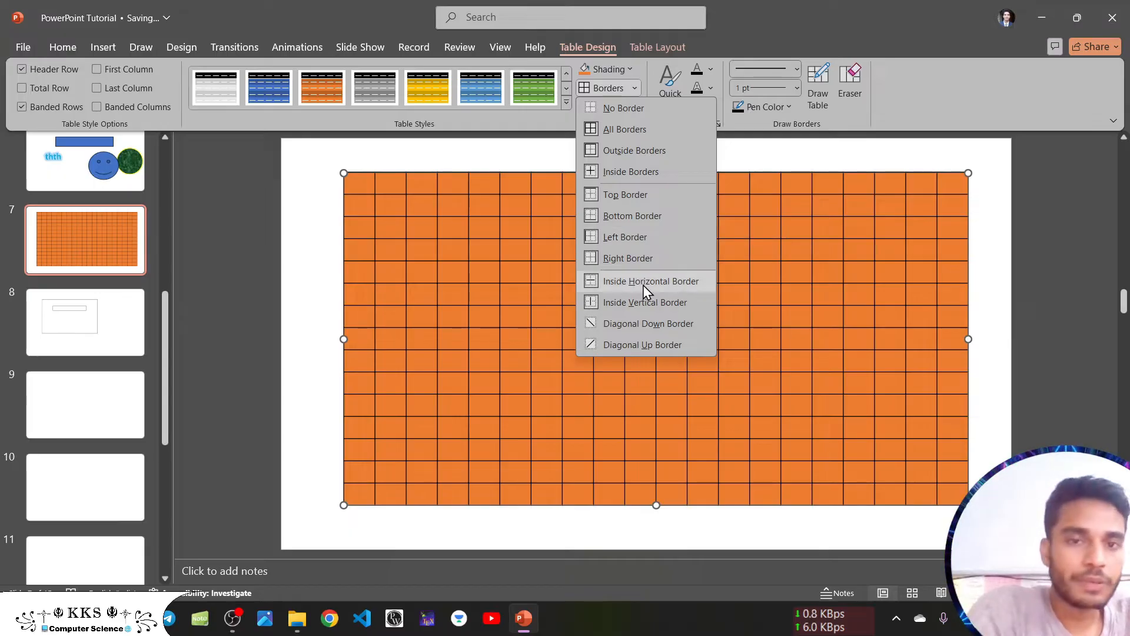
left_click(326, 224)
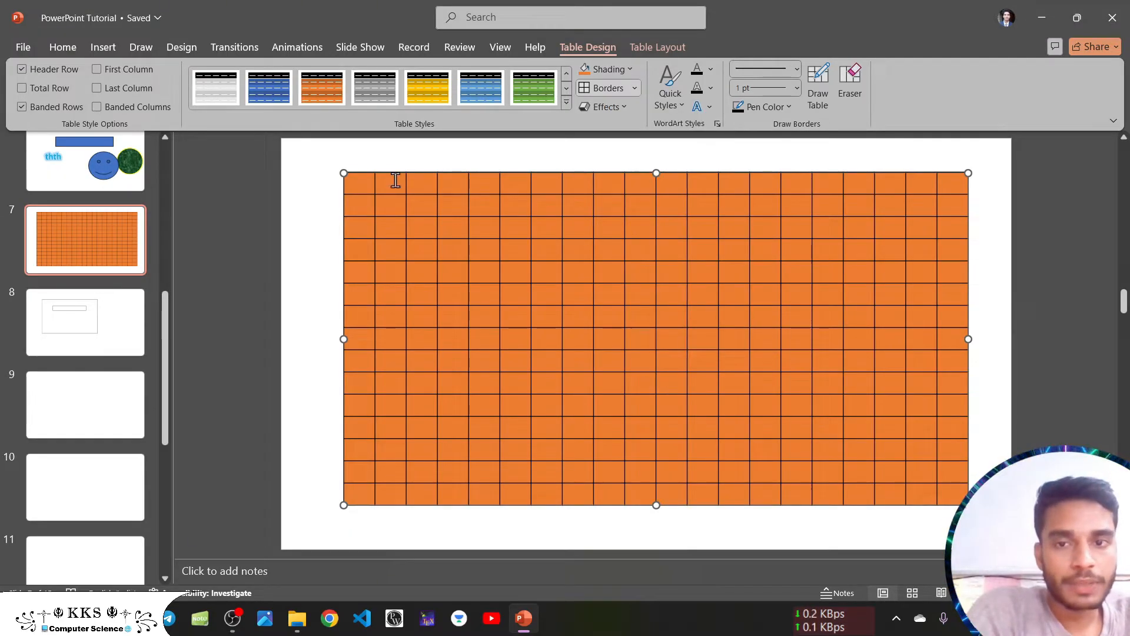
left_click(624, 105)
mouse_move(648, 143)
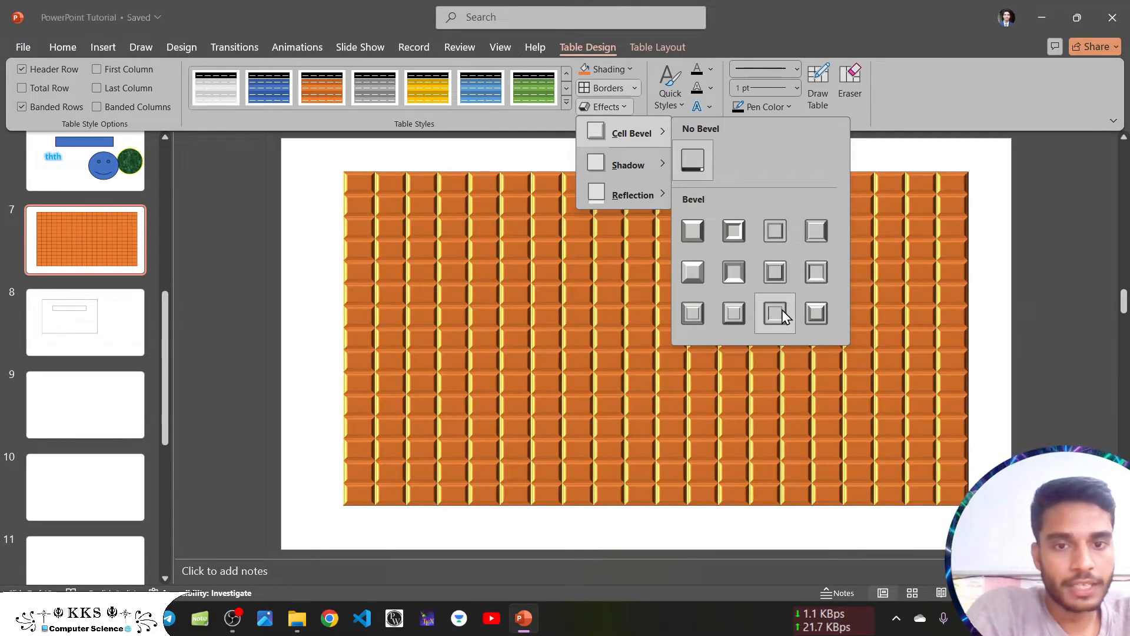
mouse_move(656, 162)
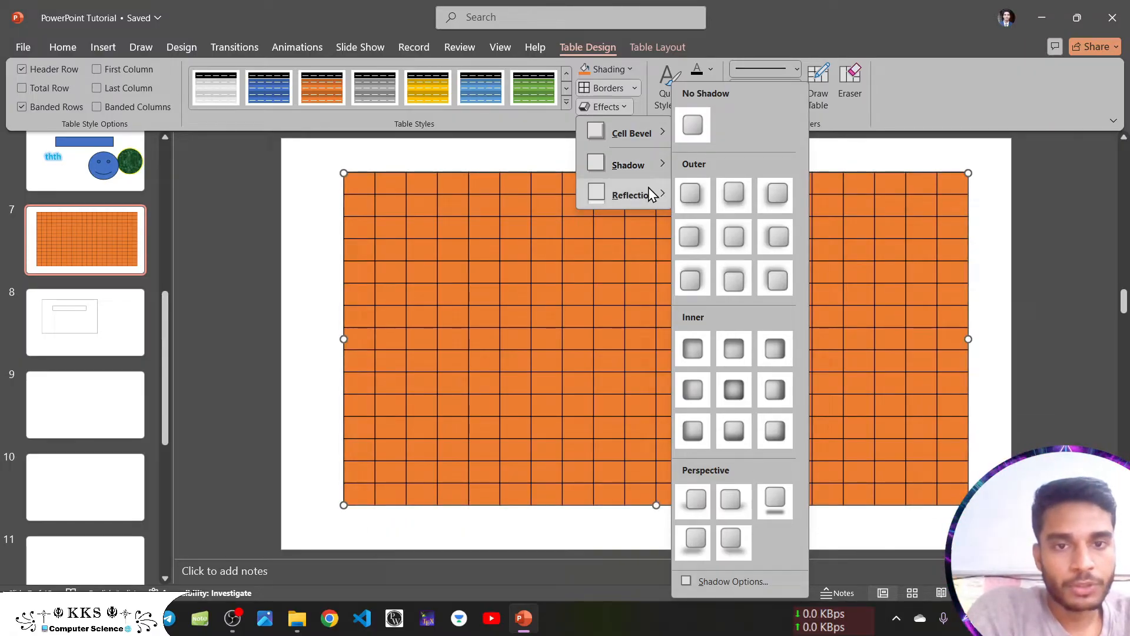
mouse_move(652, 194)
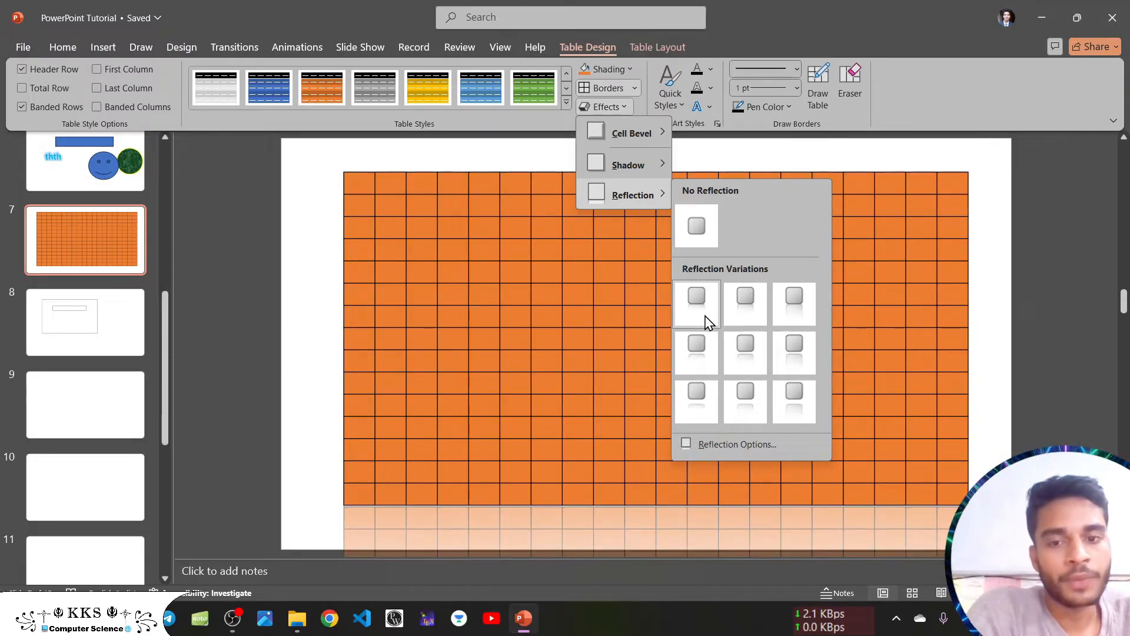
left_click(549, 156)
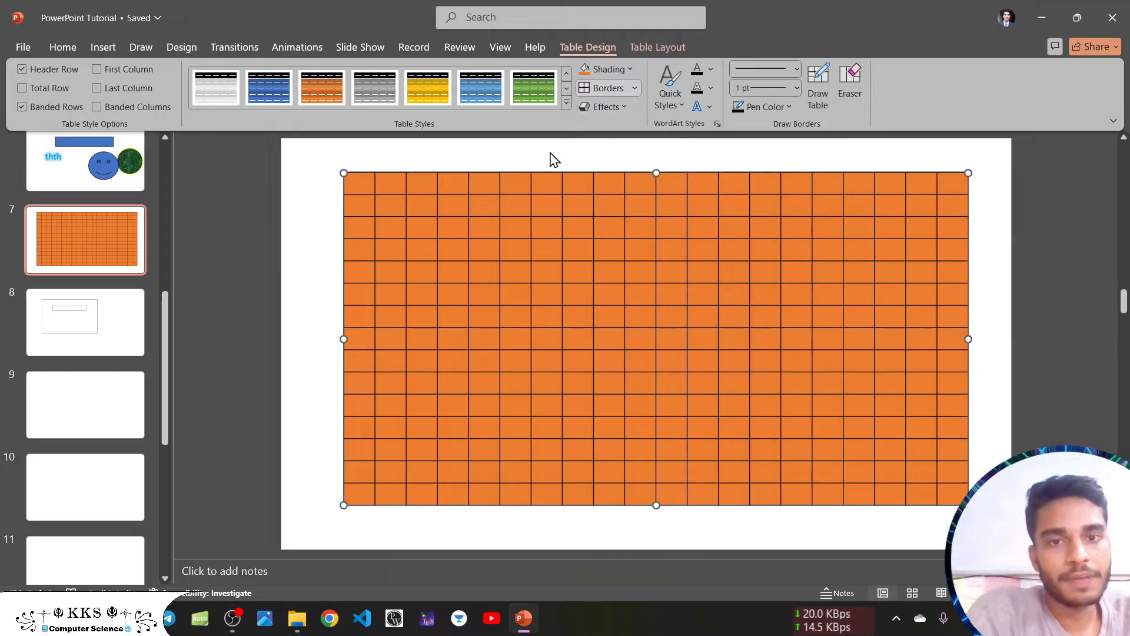
left_click(669, 108)
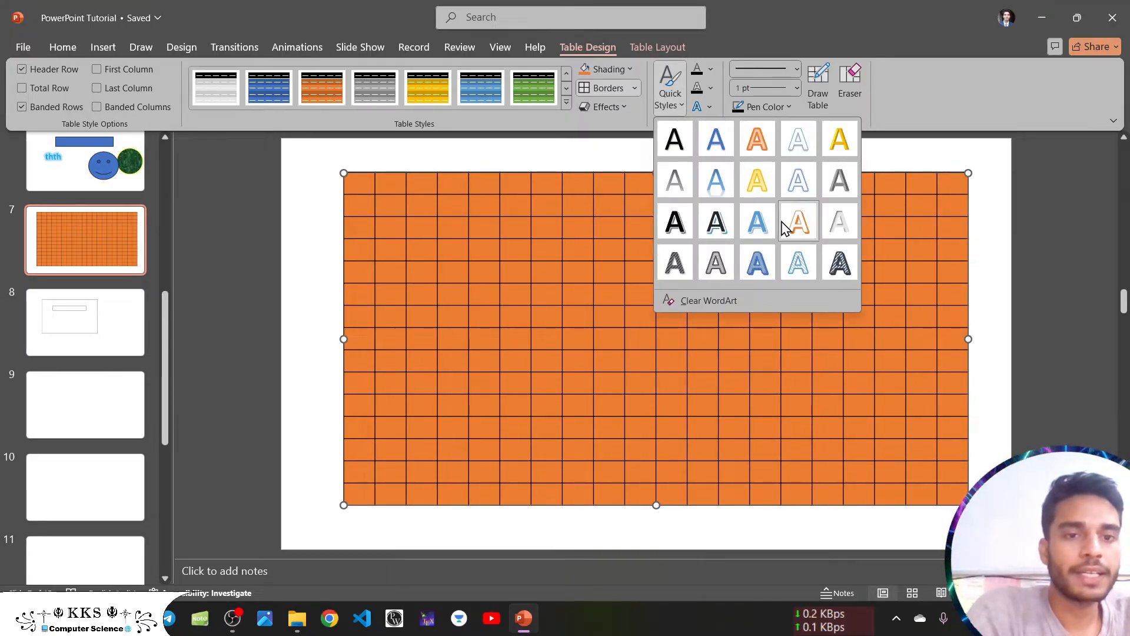
left_click(477, 196)
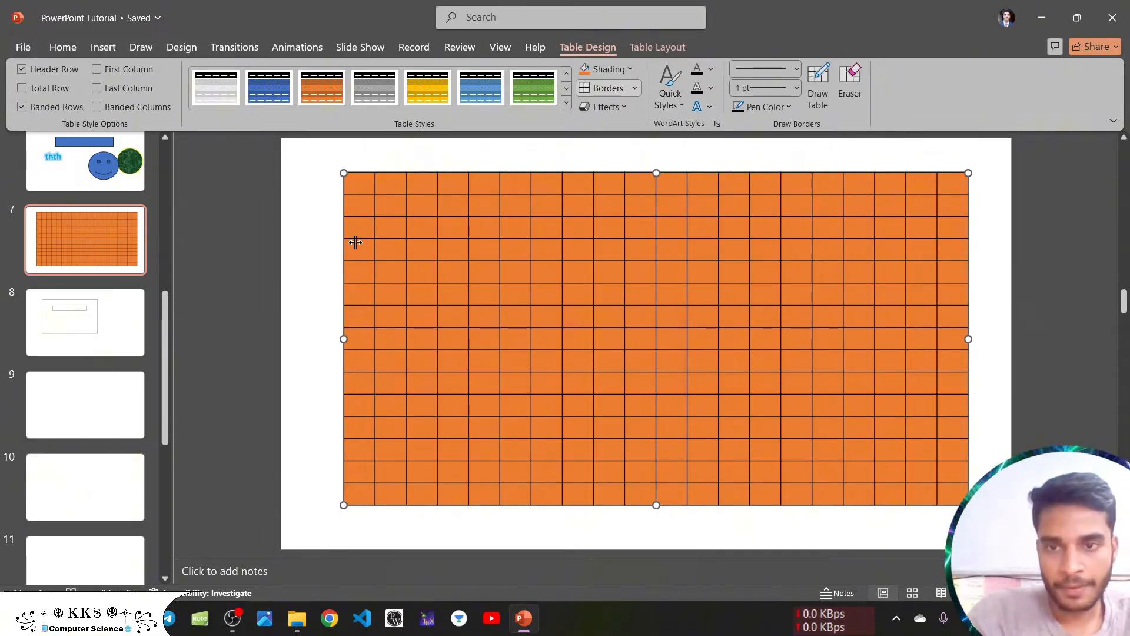
Enter A, B and C in the first three cells of the table's top row
left_click(360, 187)
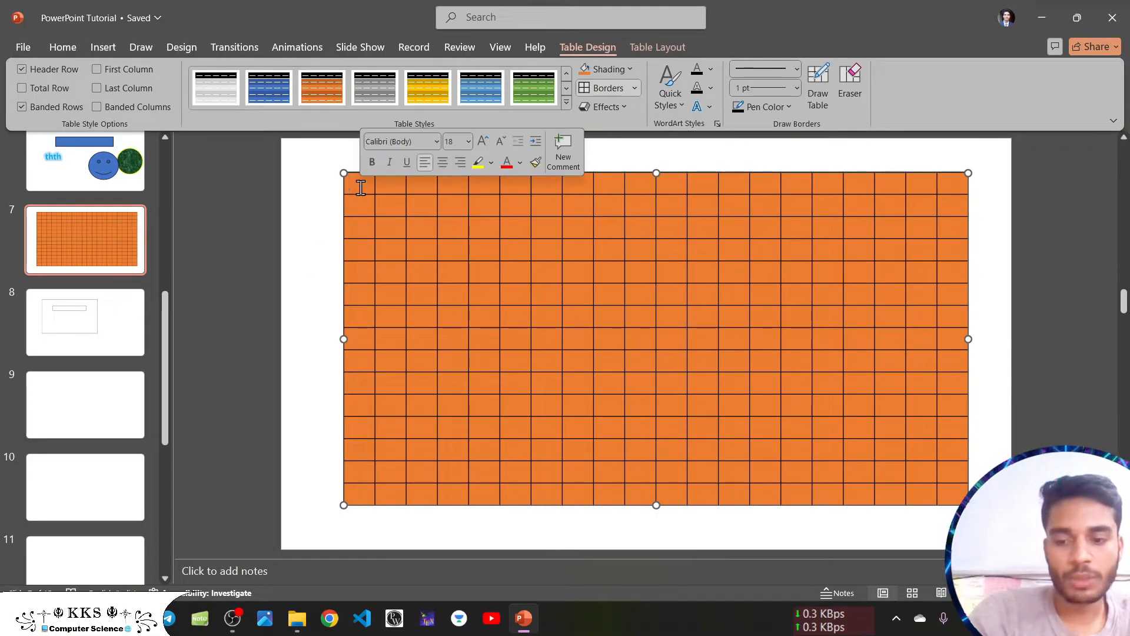
type("A")
left_click(388, 190)
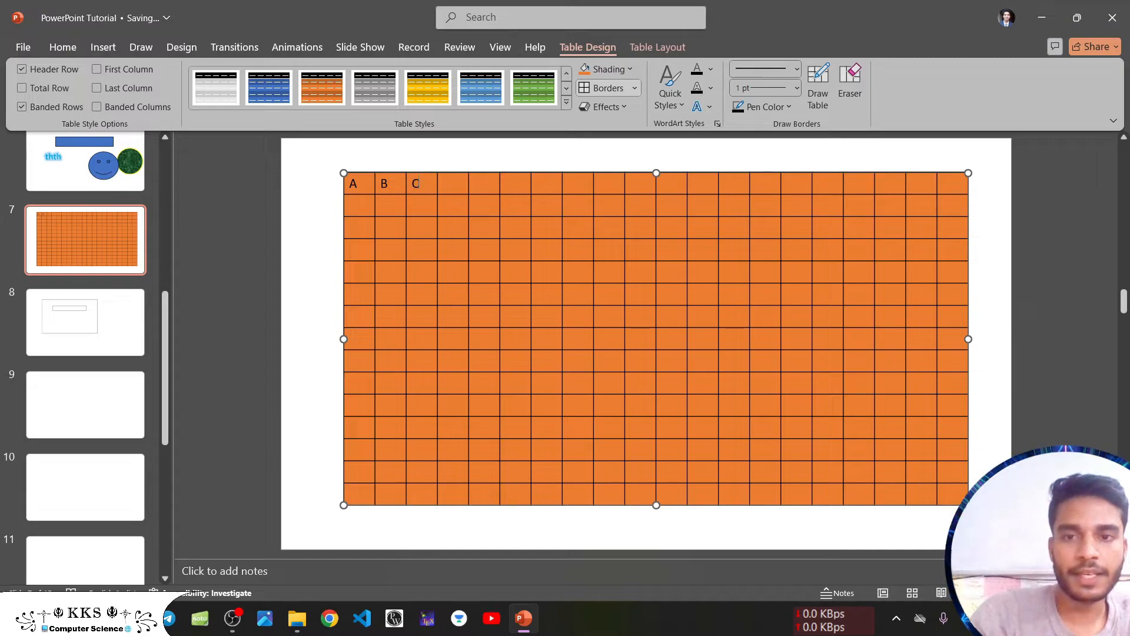
Apply the gold WordArt quick style to the whole table's text, then switch to the white style with an orange outline
left_click(320, 193)
left_click(382, 173)
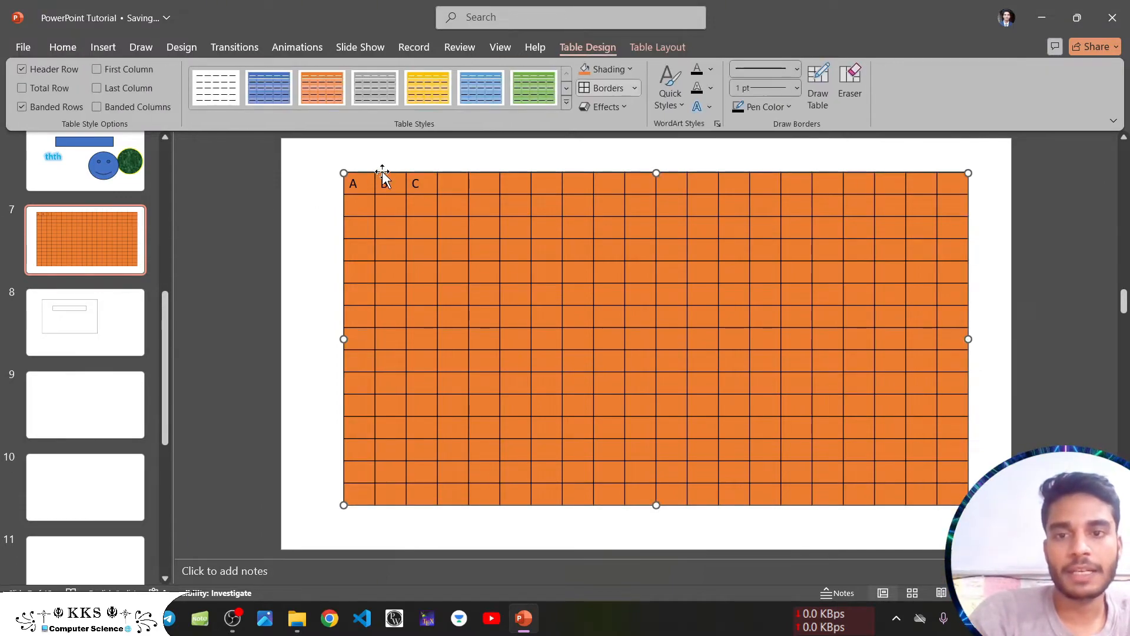
left_click(669, 97)
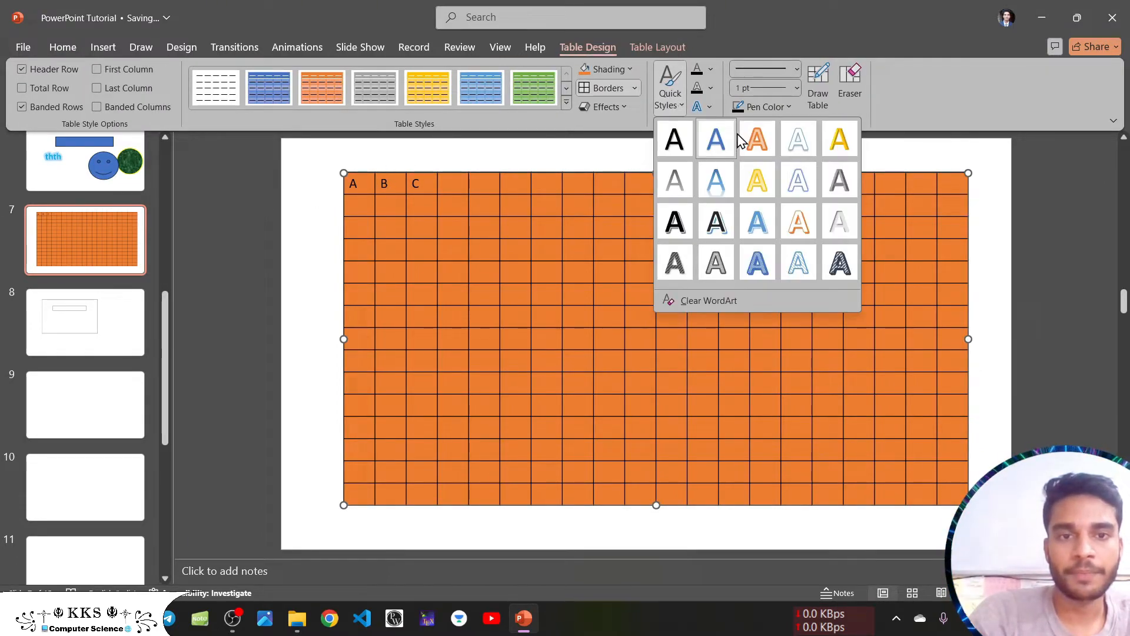
left_click(827, 145)
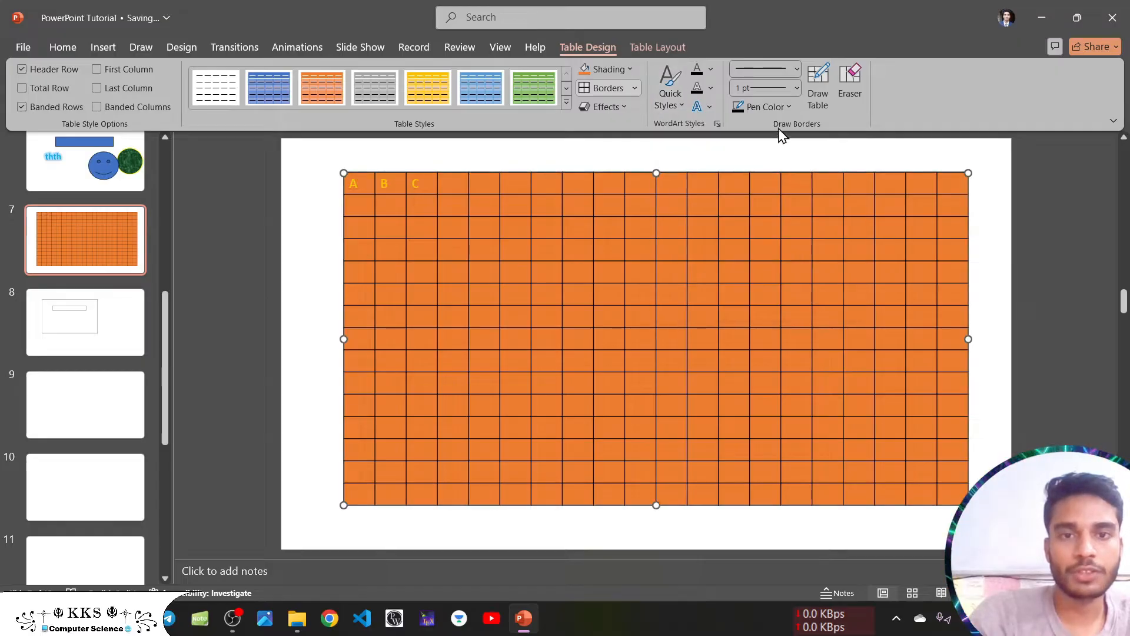
left_click(665, 101)
left_click(809, 223)
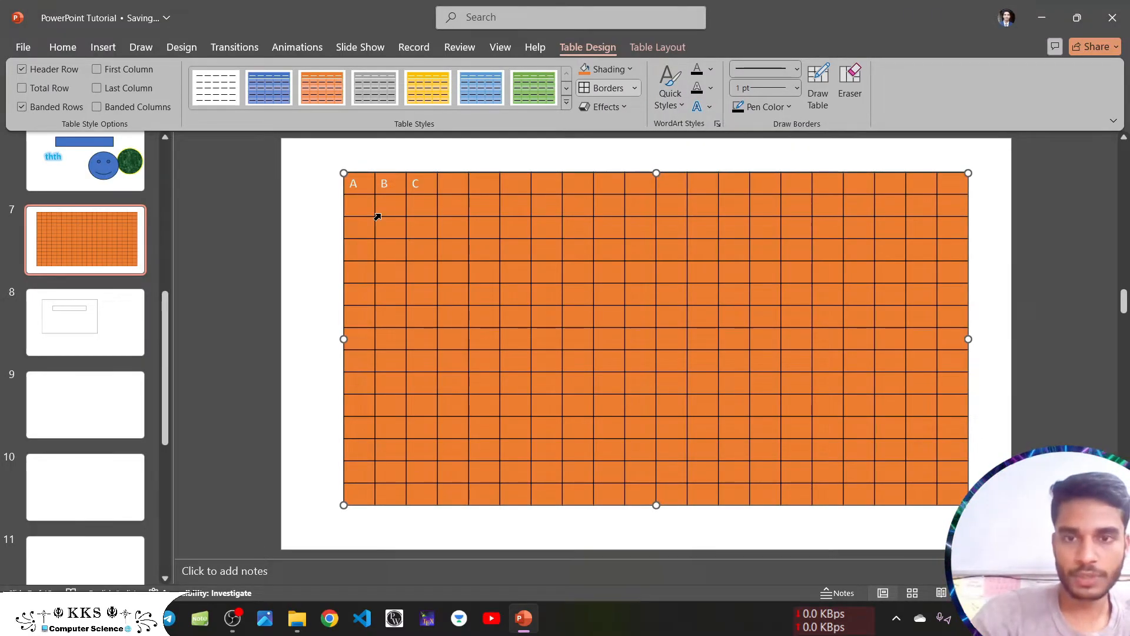
Examine the slide 7 table up close, bringing the letters in its top row into view
scroll(378, 217, "up", 5)
left_click_drag(336, 222, 456, 267)
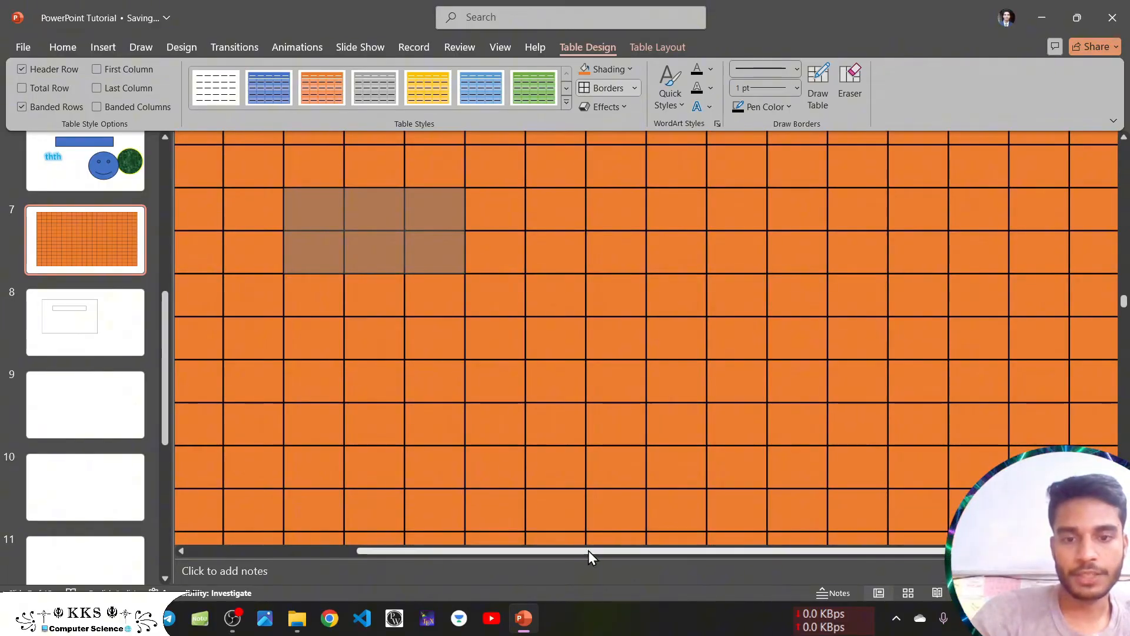
left_click_drag(588, 549, 419, 550)
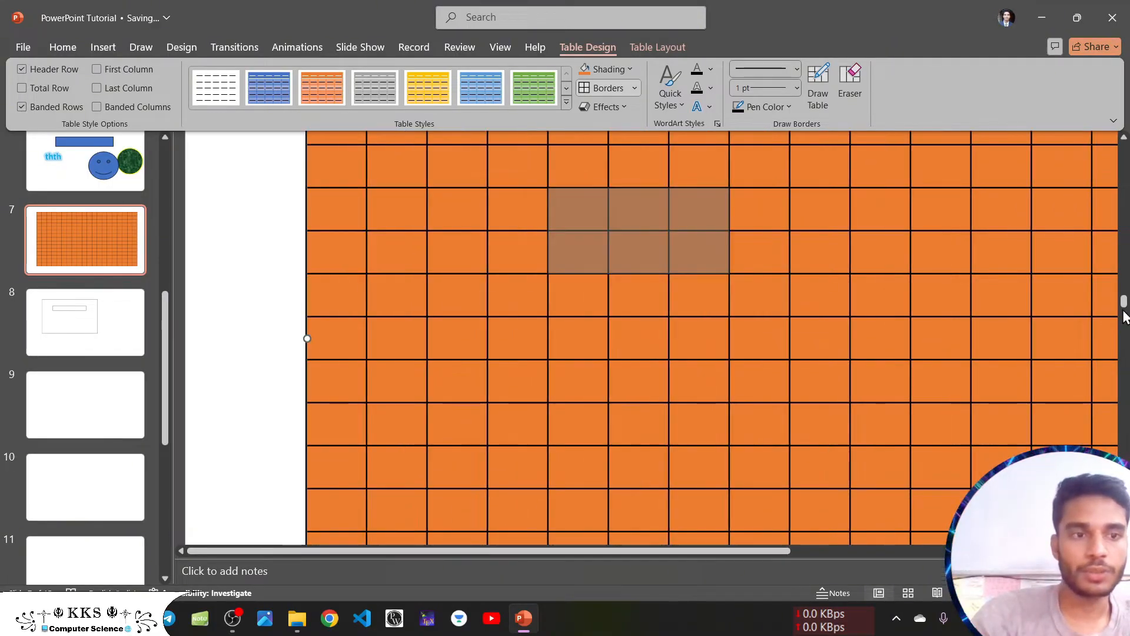
left_click_drag(1123, 315, 1121, 267)
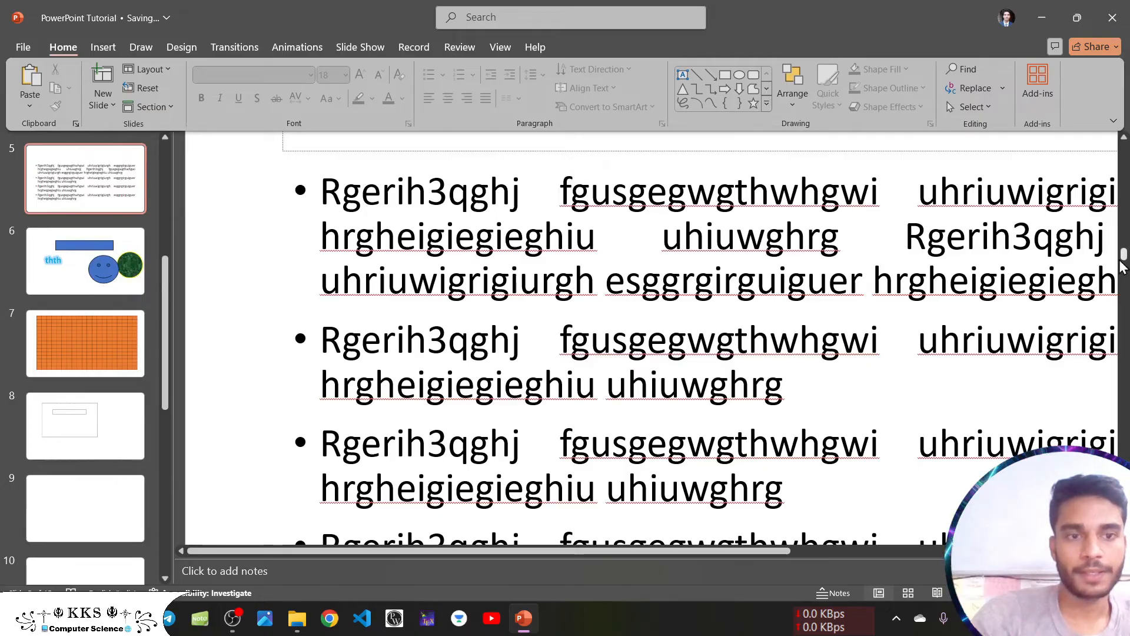
left_click(73, 366)
scroll(272, 341, "up", 5)
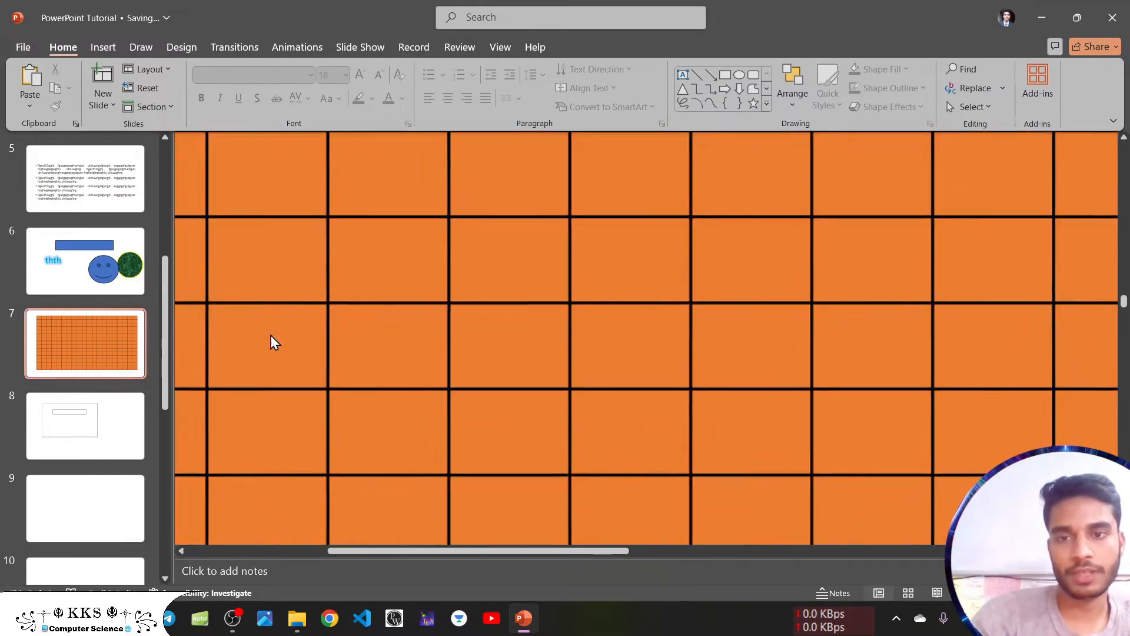
scroll(273, 341, "down", 3)
scroll(272, 333, "up", 1)
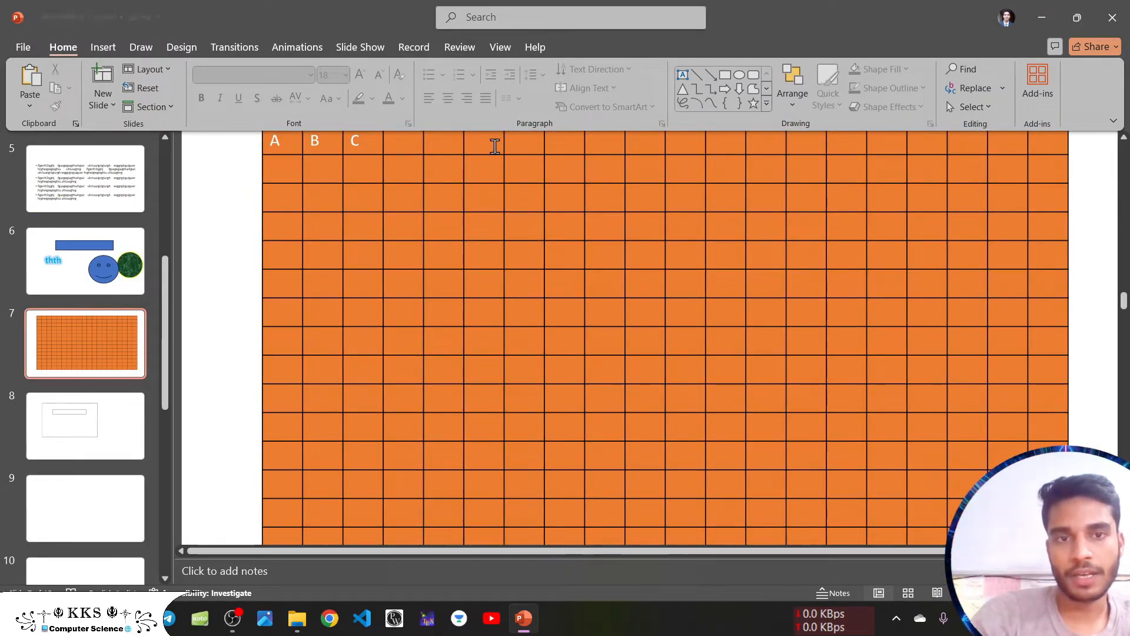
Apply the black WordArt quick style with a white outline and shadow to the table's text
left_click(276, 193)
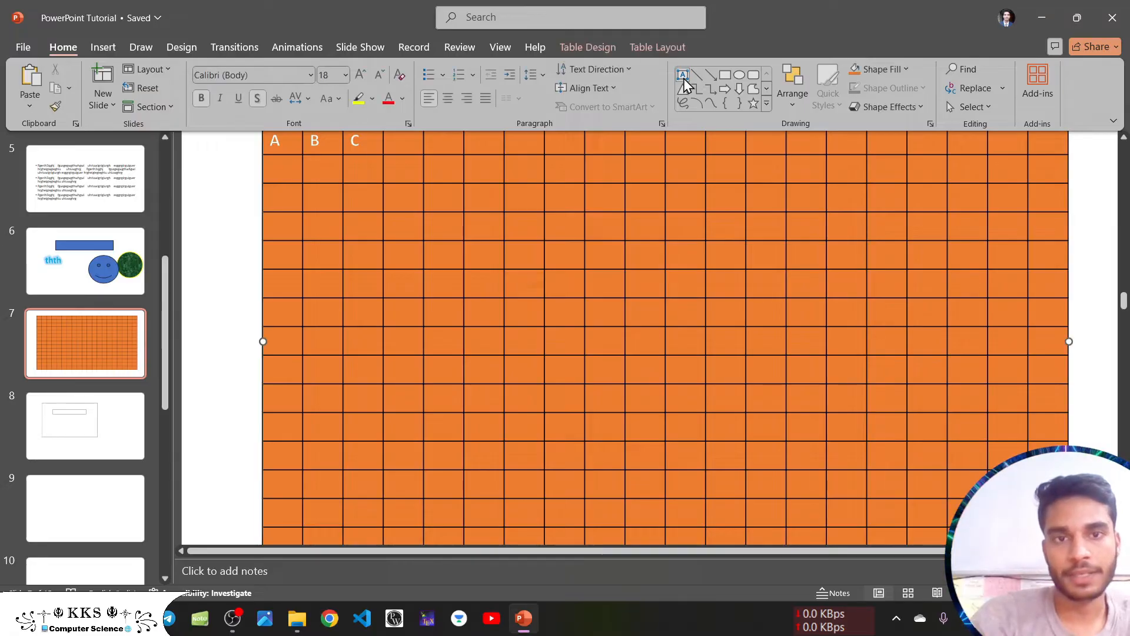
left_click(609, 47)
left_click(670, 88)
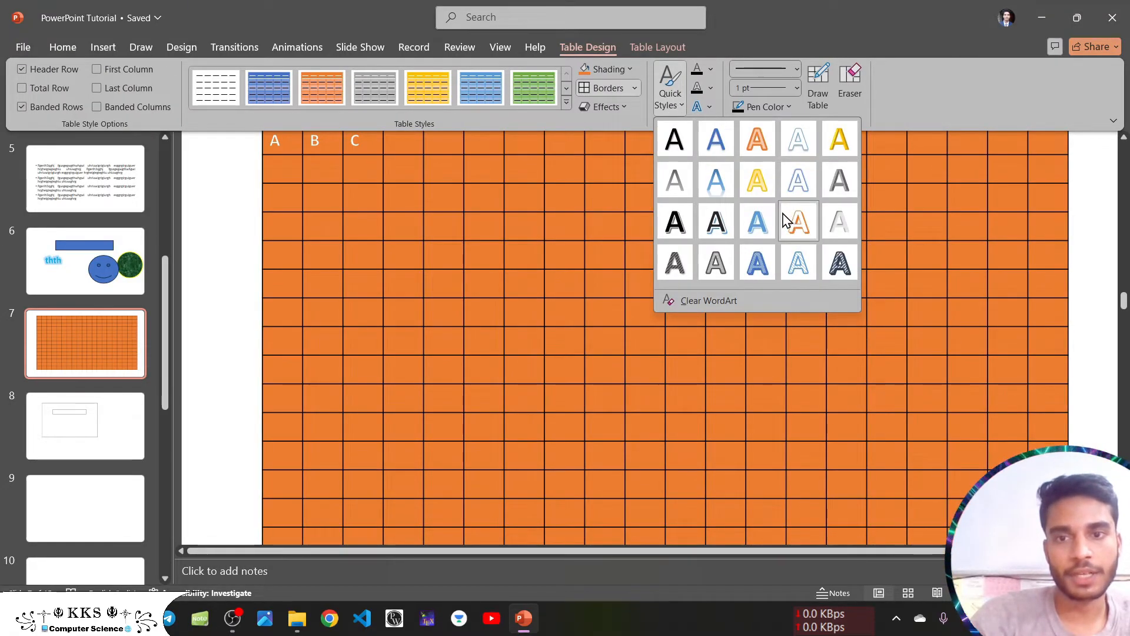
left_click(717, 223)
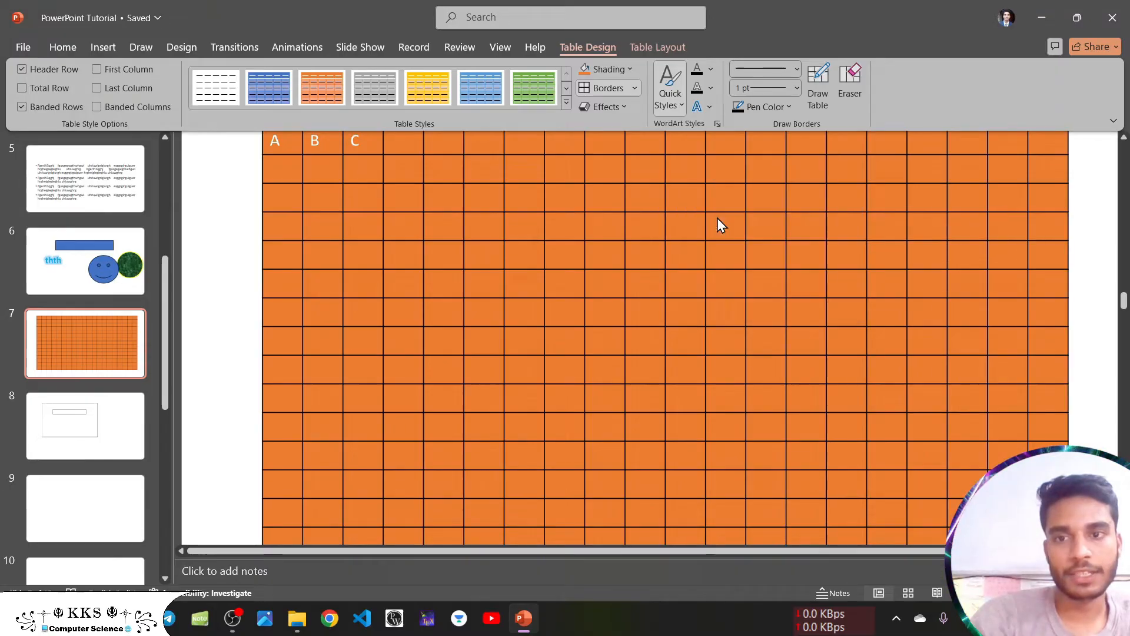
left_click(680, 106)
left_click(677, 226)
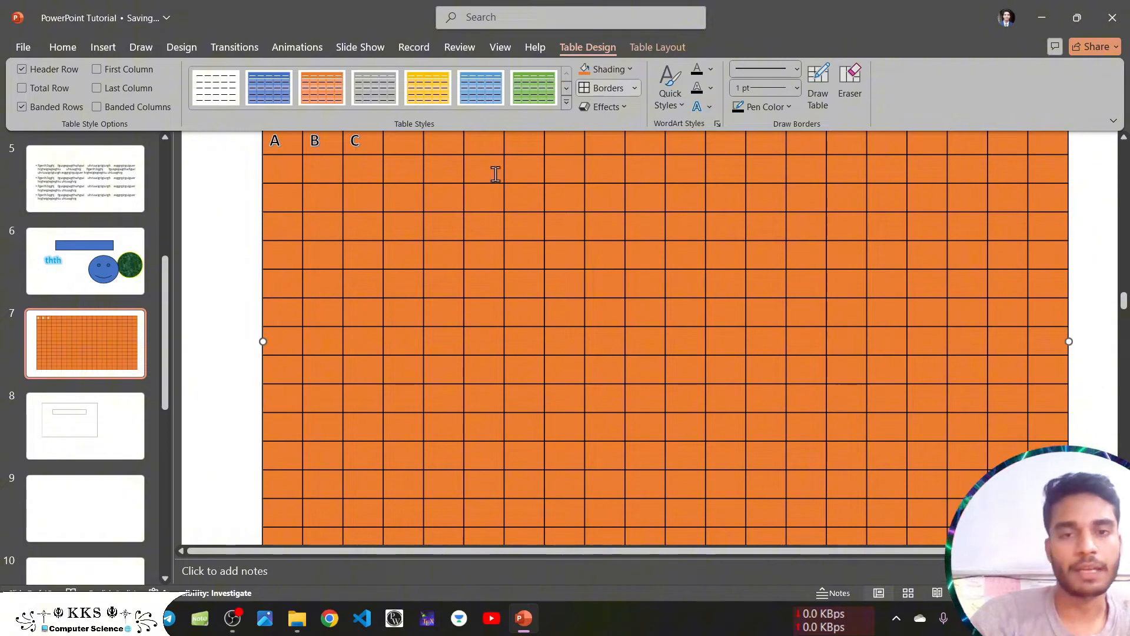
Change the table's text fill to gold and then to white, and give the letters a dark blue text outline
left_click(712, 74)
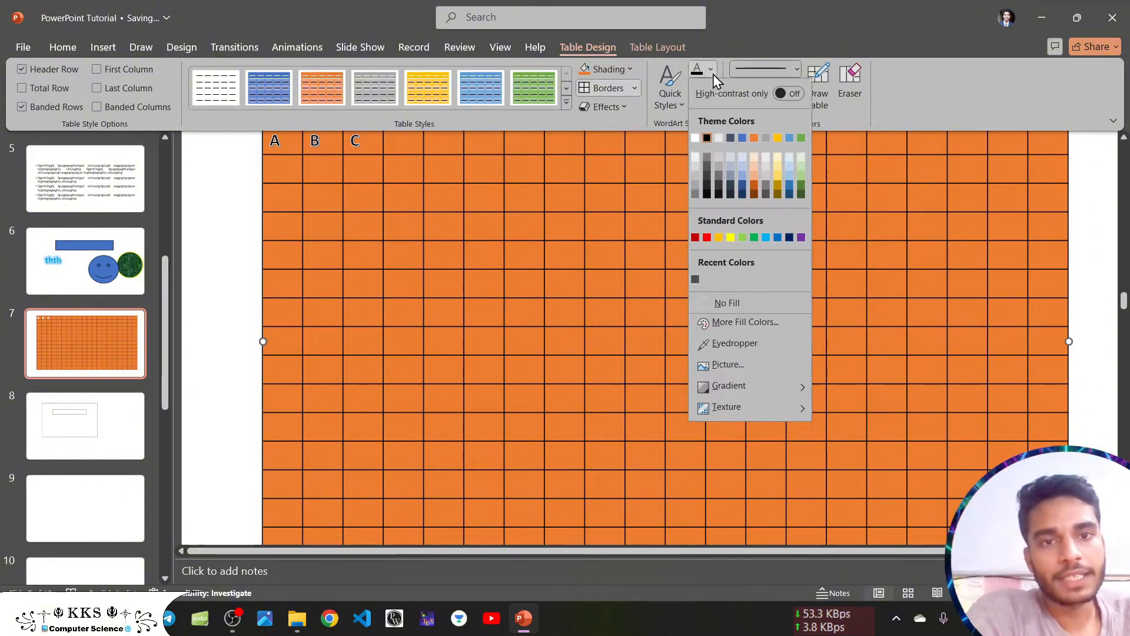
left_click(778, 135)
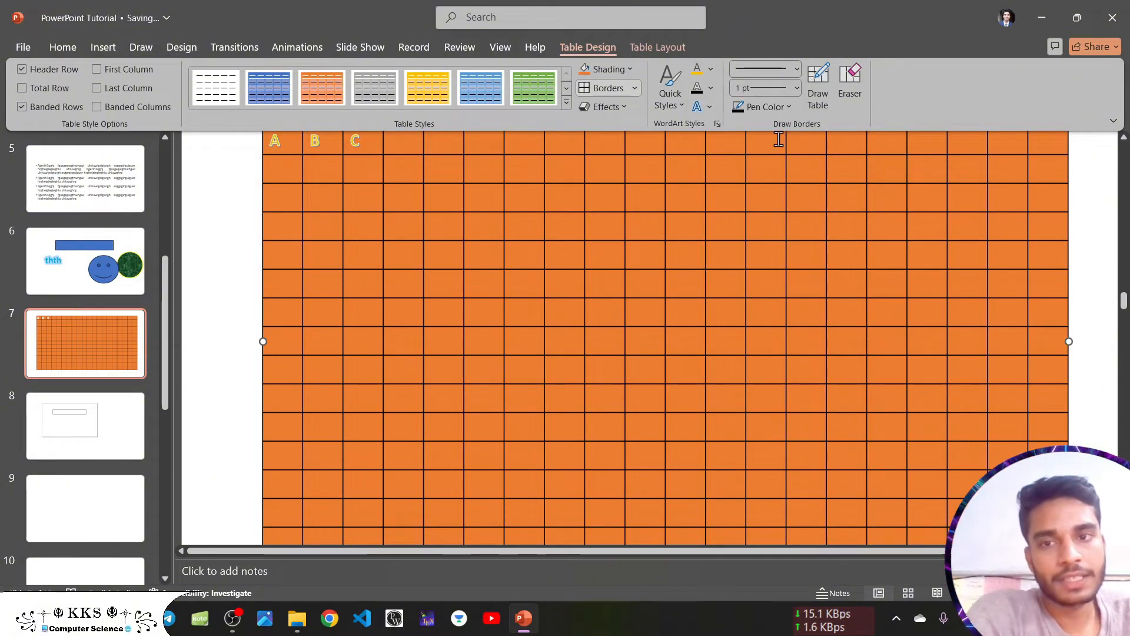
left_click(712, 74)
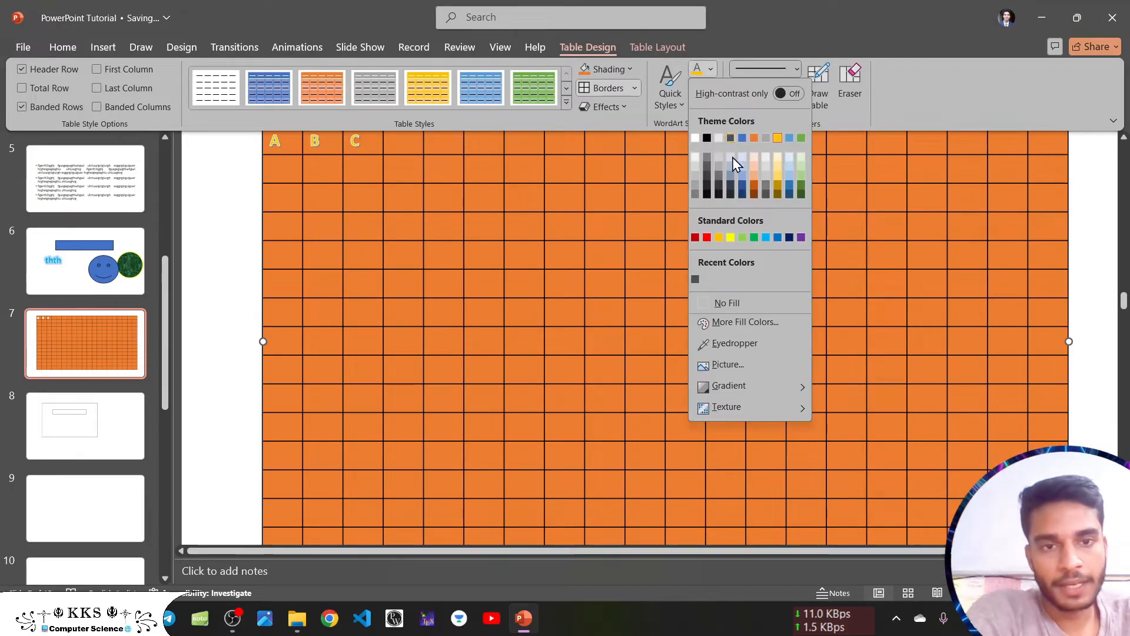
left_click(695, 139)
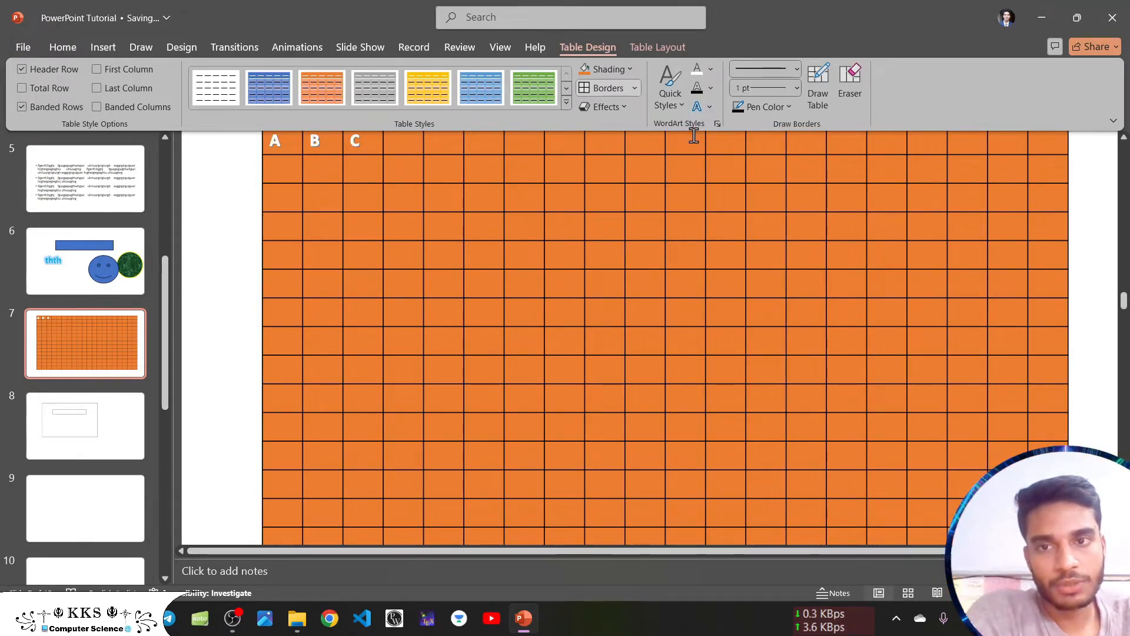
left_click(710, 88)
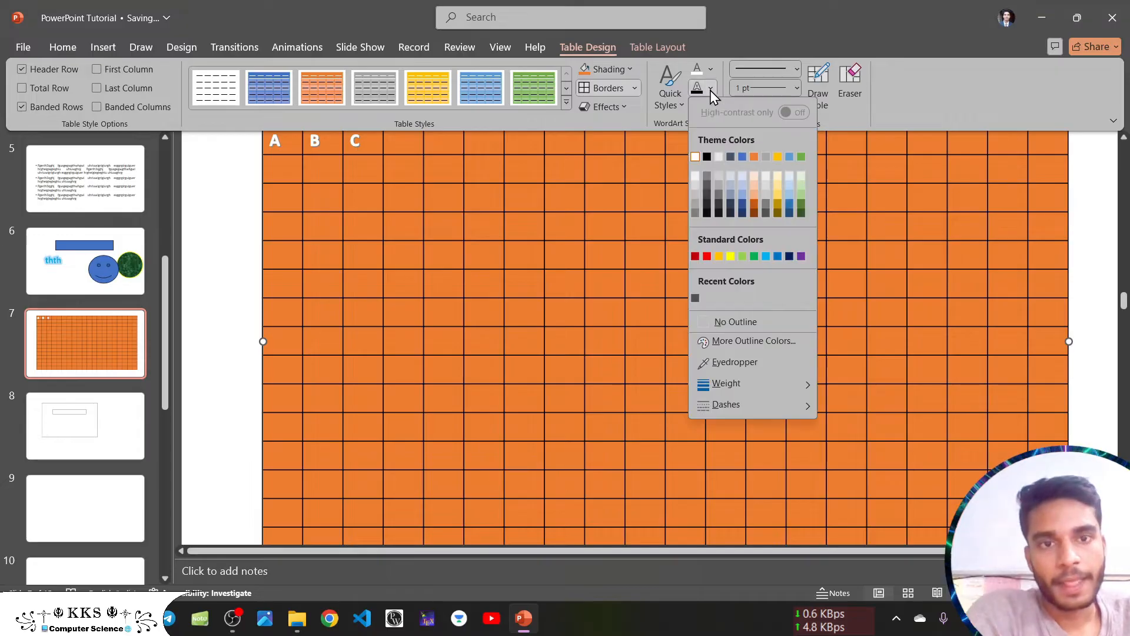
left_click(785, 202)
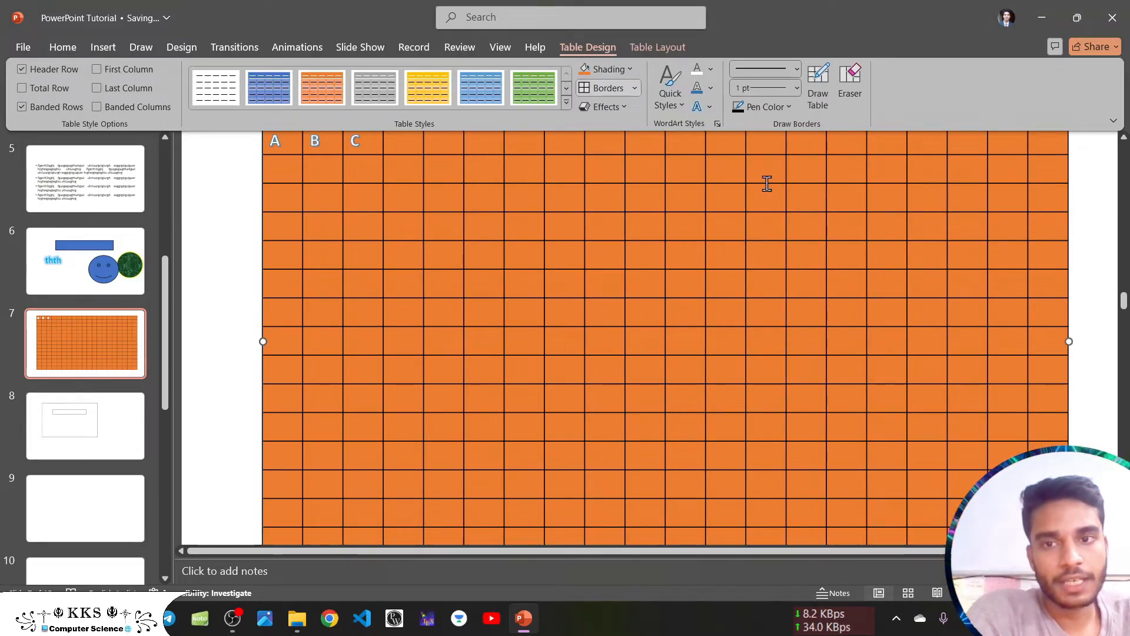
Compare the glow and reflection text effects, then apply the middle reflection variation to the table's letters
left_click(710, 108)
mouse_move(765, 194)
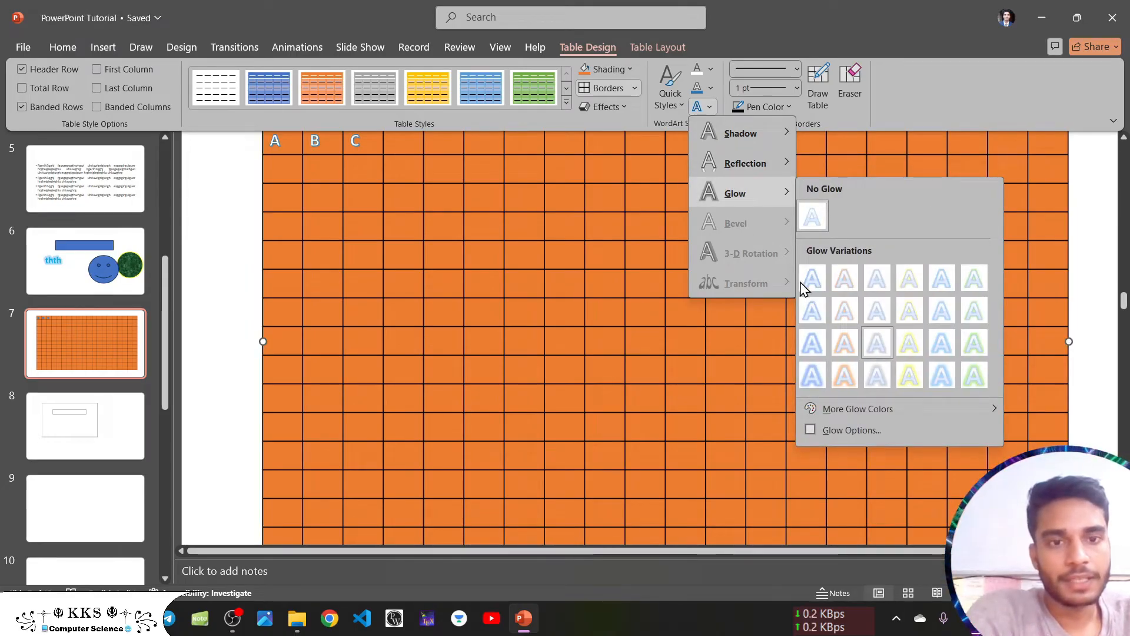
mouse_move(754, 163)
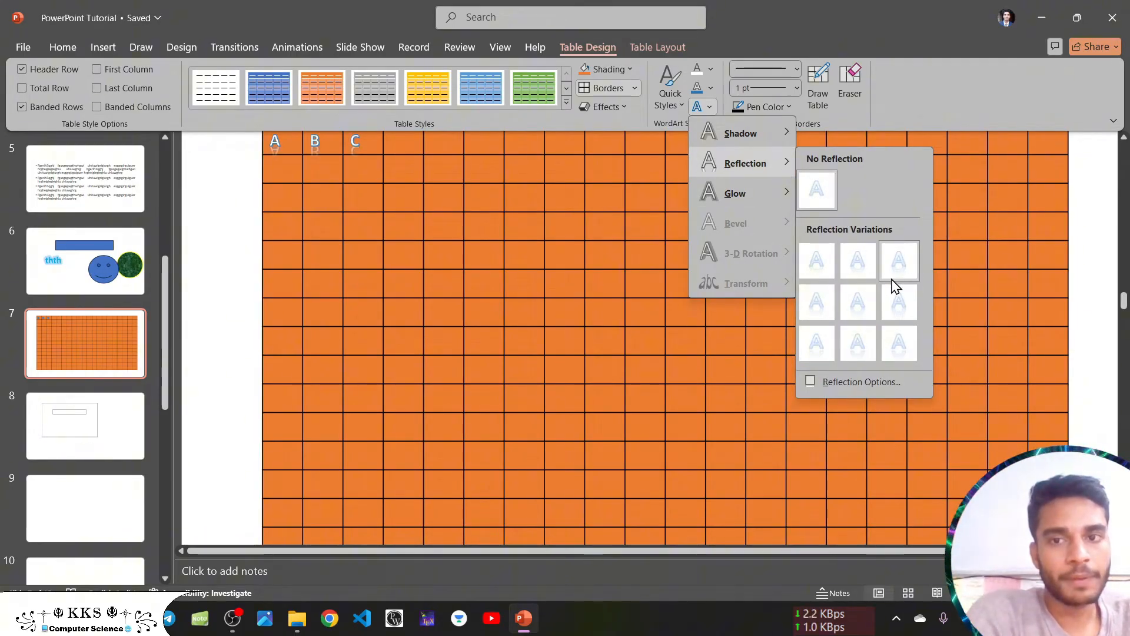
left_click(862, 303)
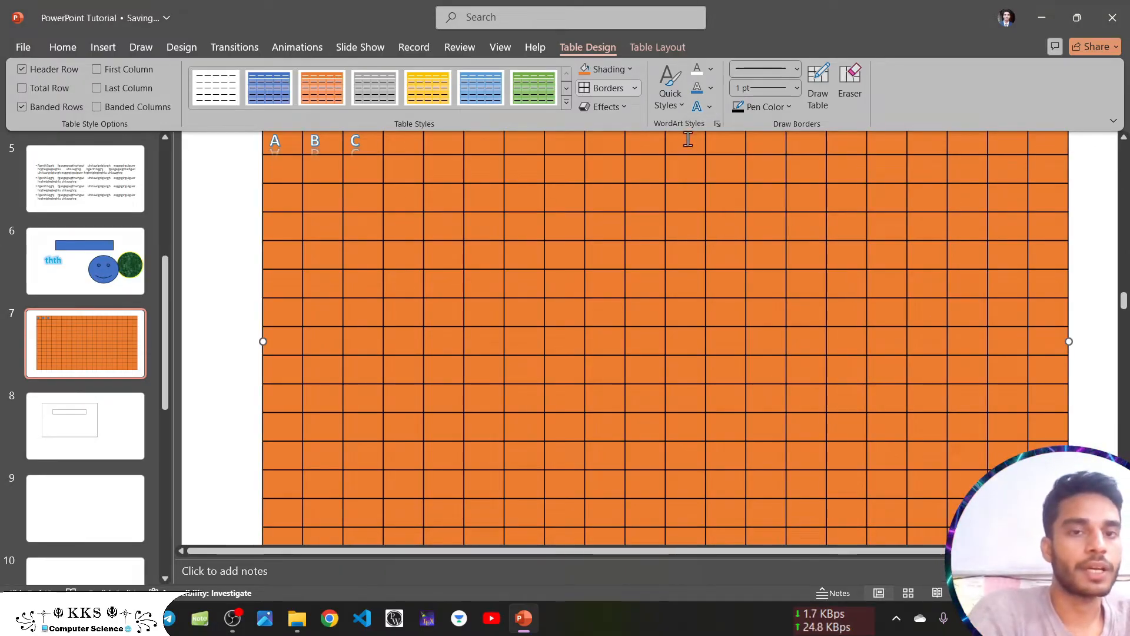
Choose a fine dotted pen style and draw a small single-cell table over the first column, around the third row
left_click(798, 69)
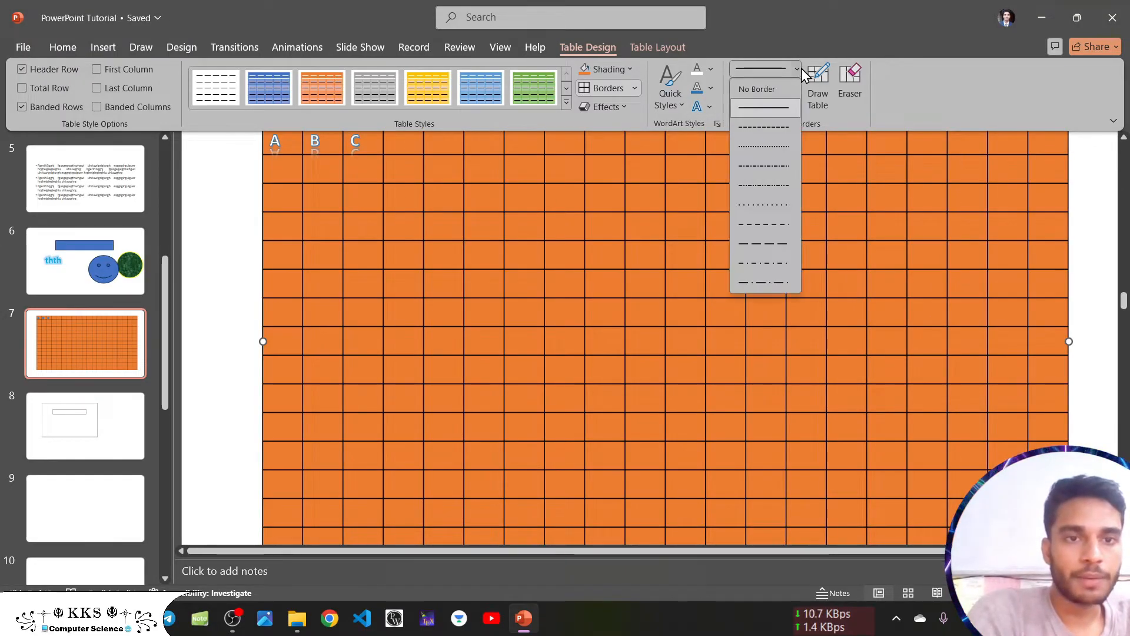
left_click(763, 146)
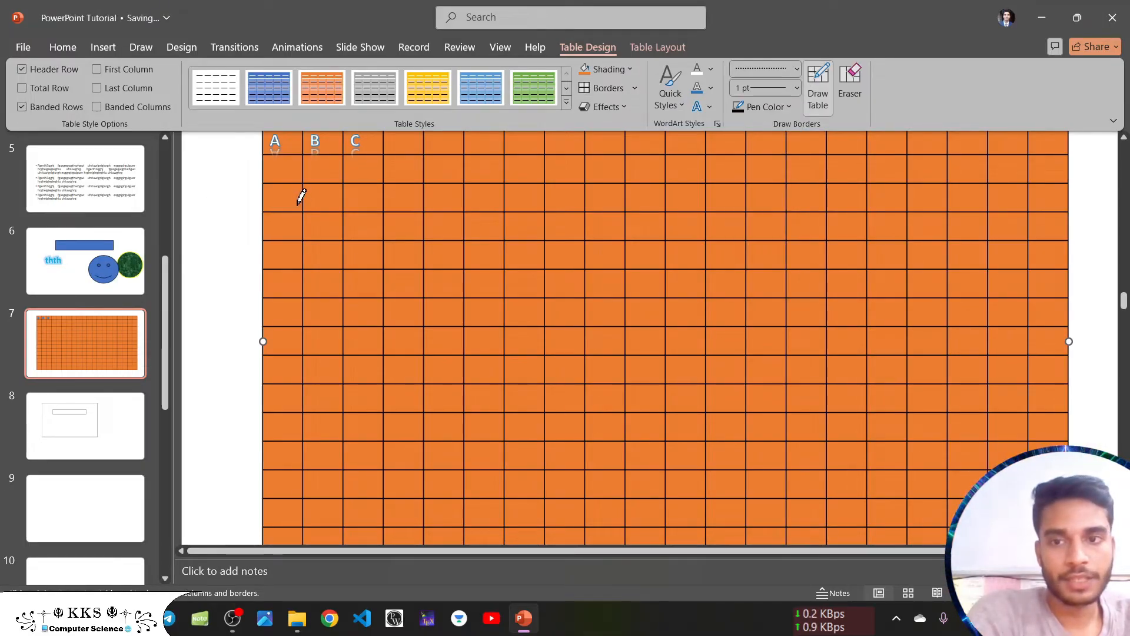
left_click_drag(264, 195, 306, 196)
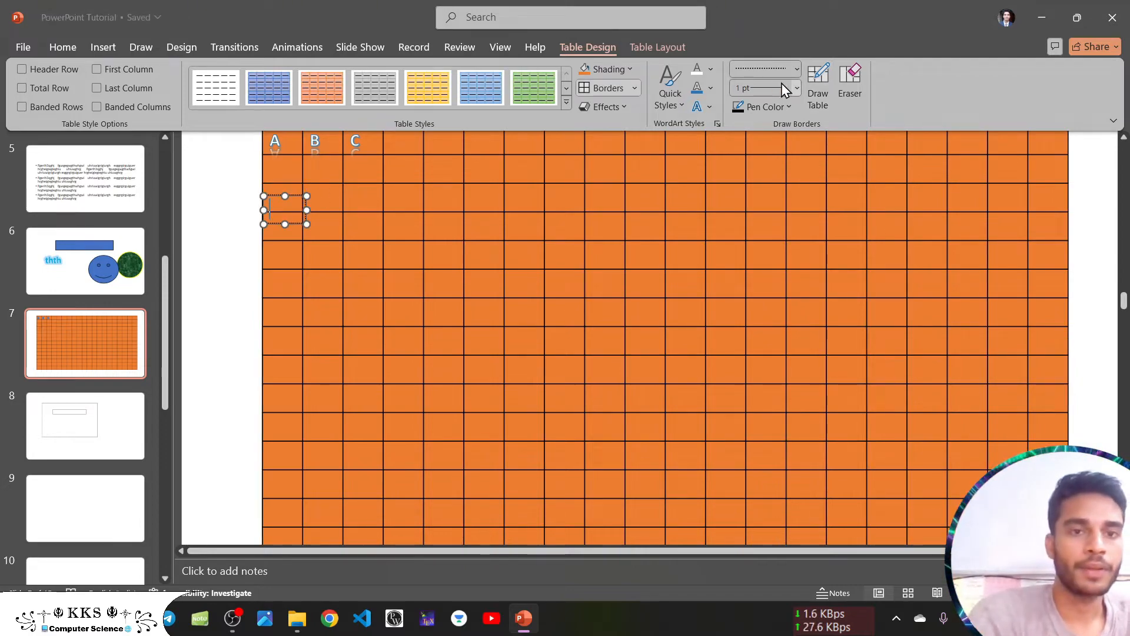
Set the border pen to 6 pt and the orange theme colour, and undo the small drawn table
left_click(797, 89)
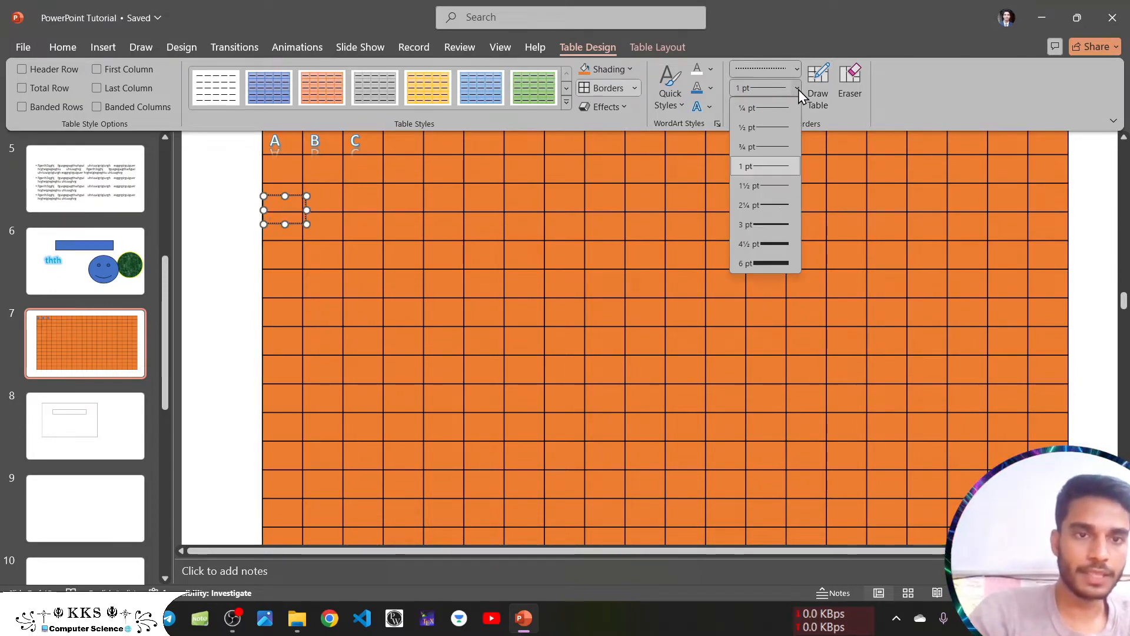
left_click(771, 262)
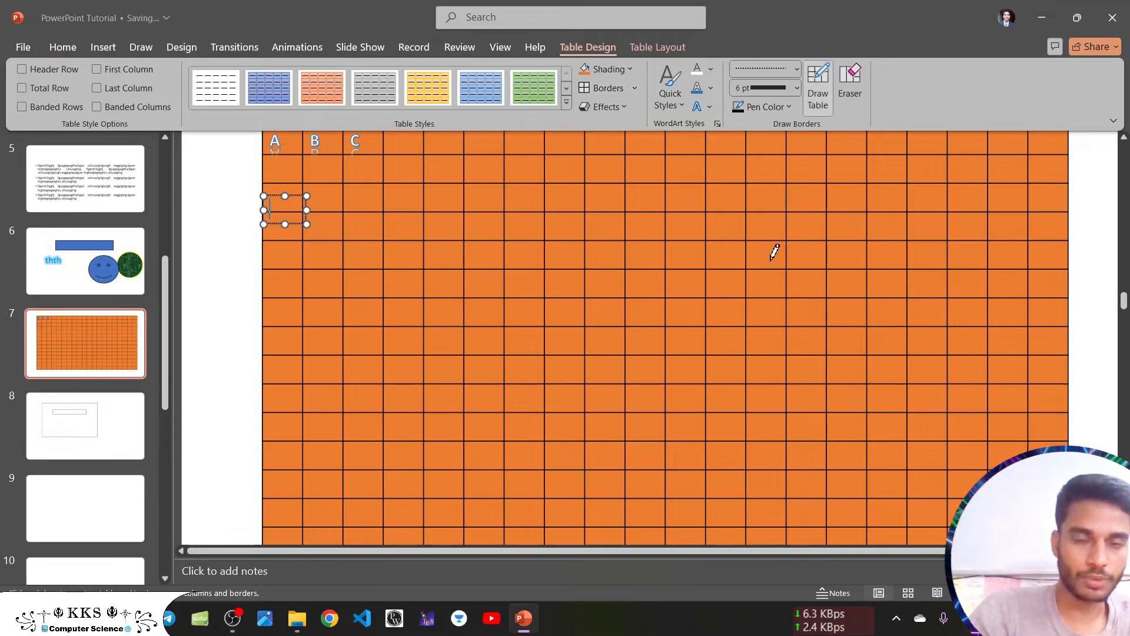
left_click(789, 107)
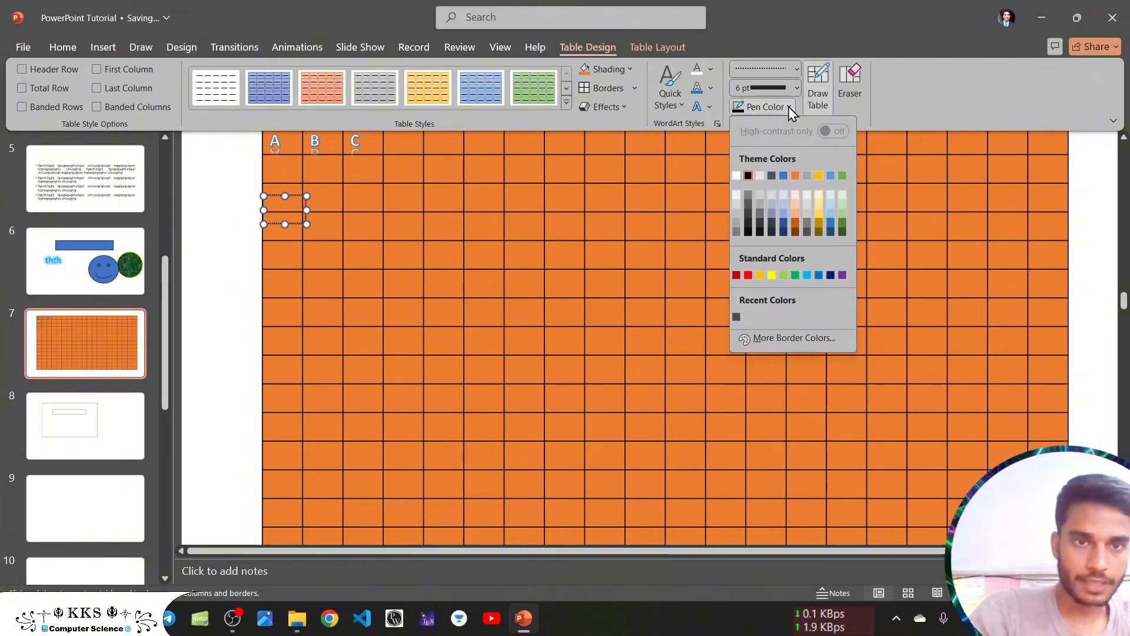
left_click(792, 173)
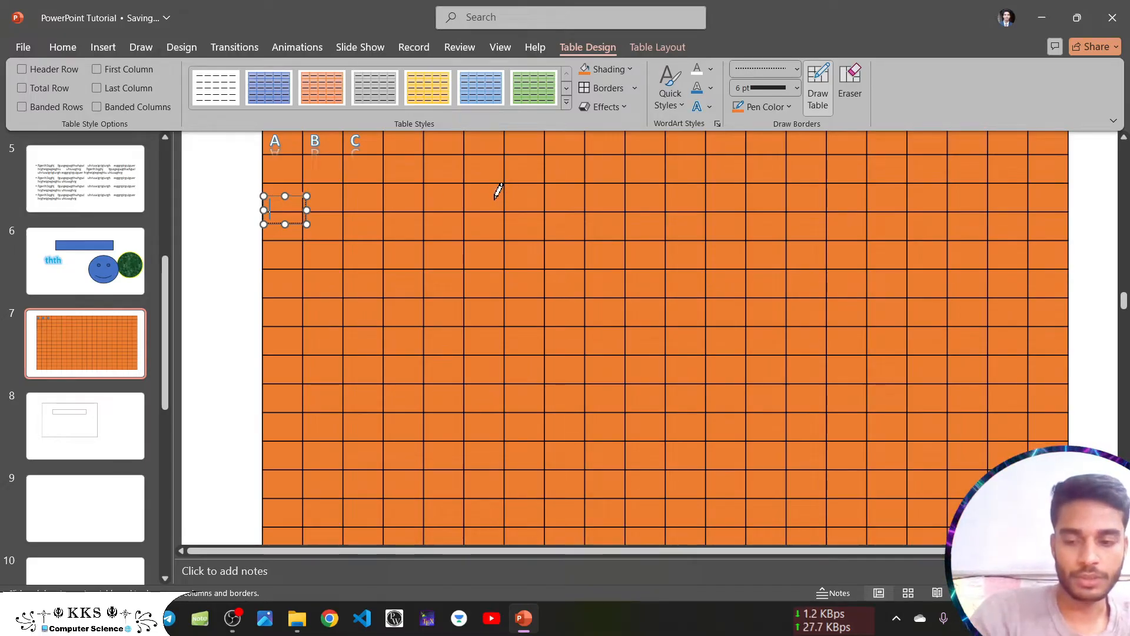
key("ctrl+z")
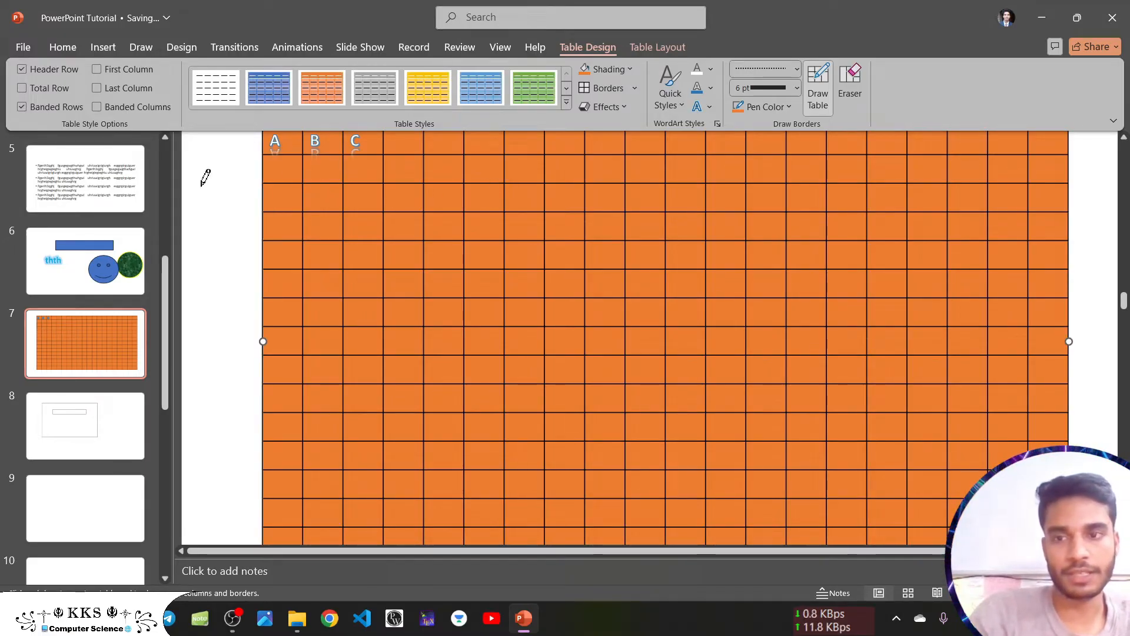
On slide 8, choose a widely spaced dotted pen style and draw a wide single-cell table below the small box in the large rectangle
left_click(93, 425)
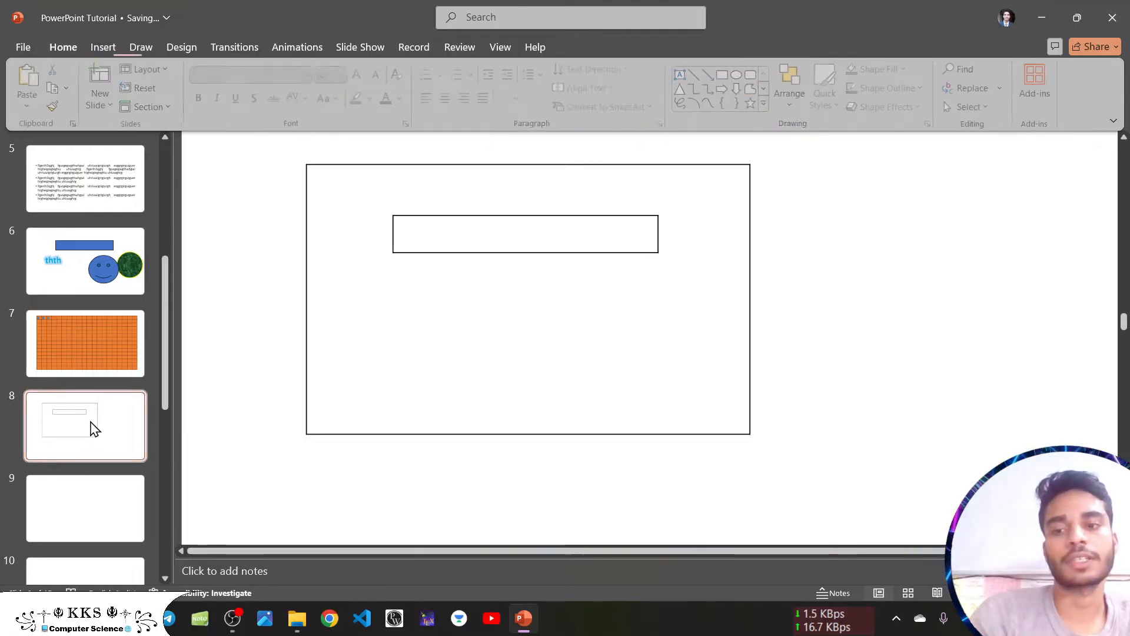
left_click(445, 205)
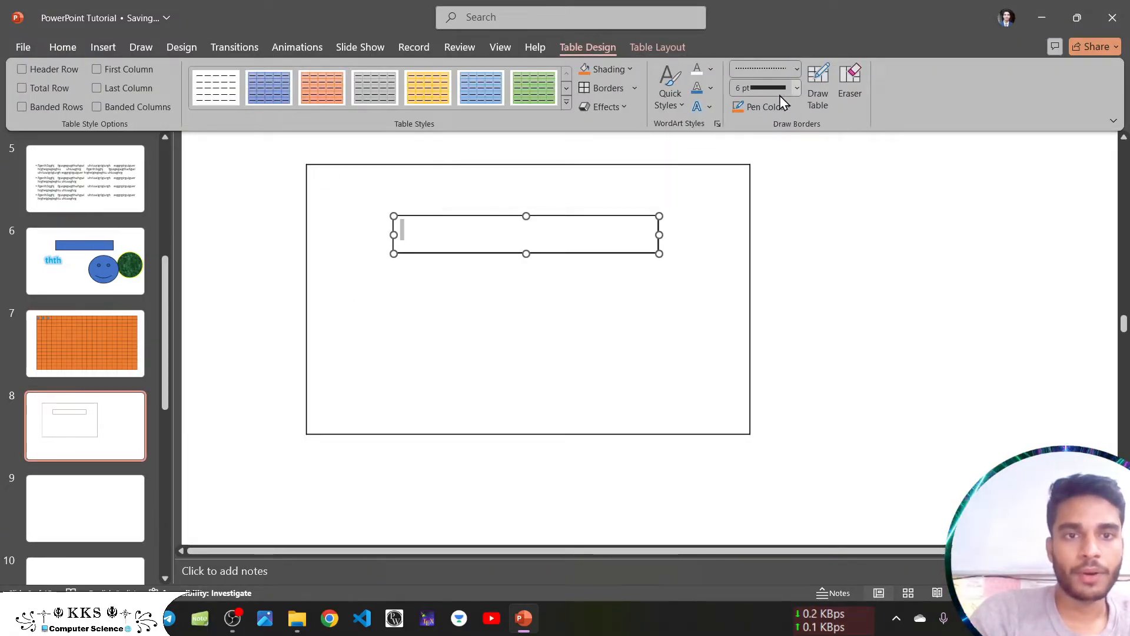
left_click(797, 70)
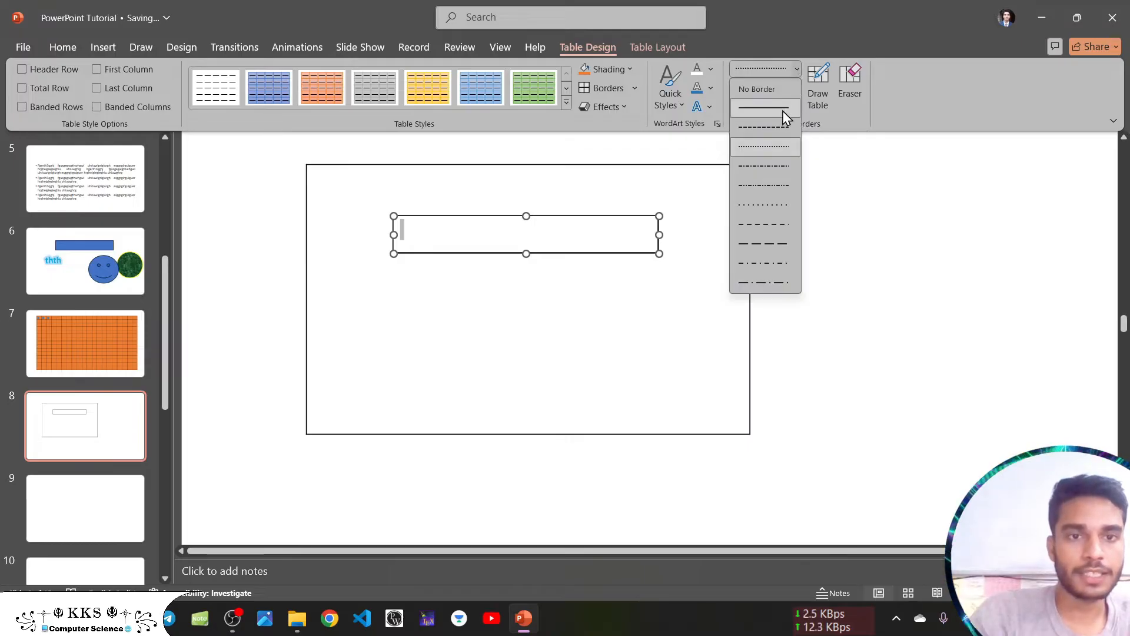
left_click(764, 206)
mouse_move(375, 289)
left_mouse_down()
mouse_move(676, 294)
mouse_move(703, 334)
left_mouse_up()
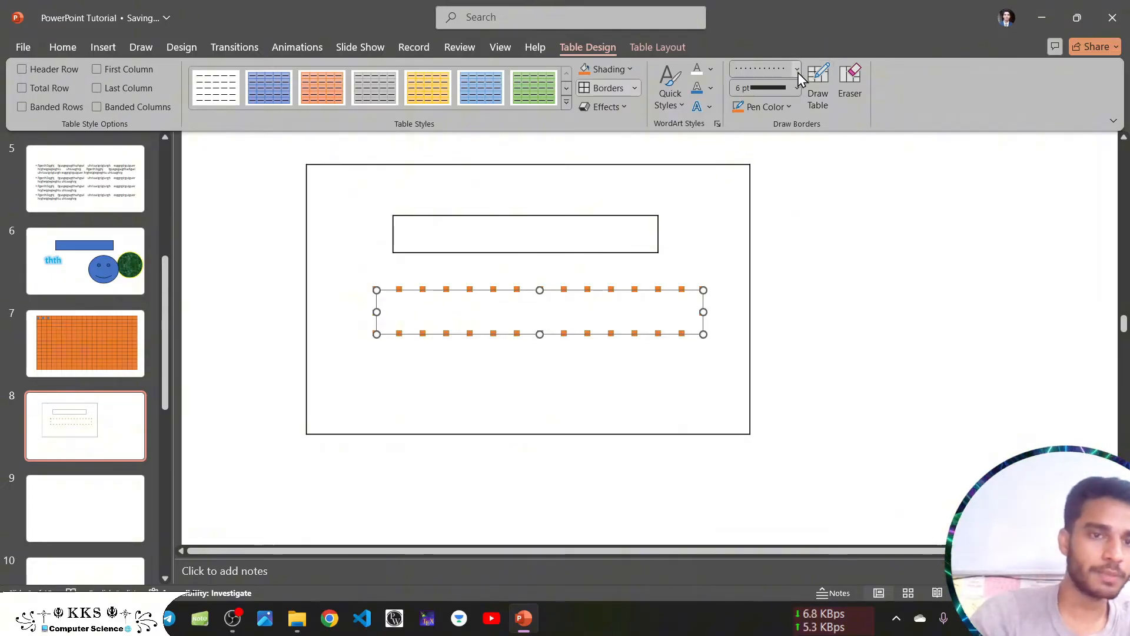
Set the pen weight to 1 pt and draw two narrow single-cell tables, one below the orange dotted table and one above the small box
left_click(798, 87)
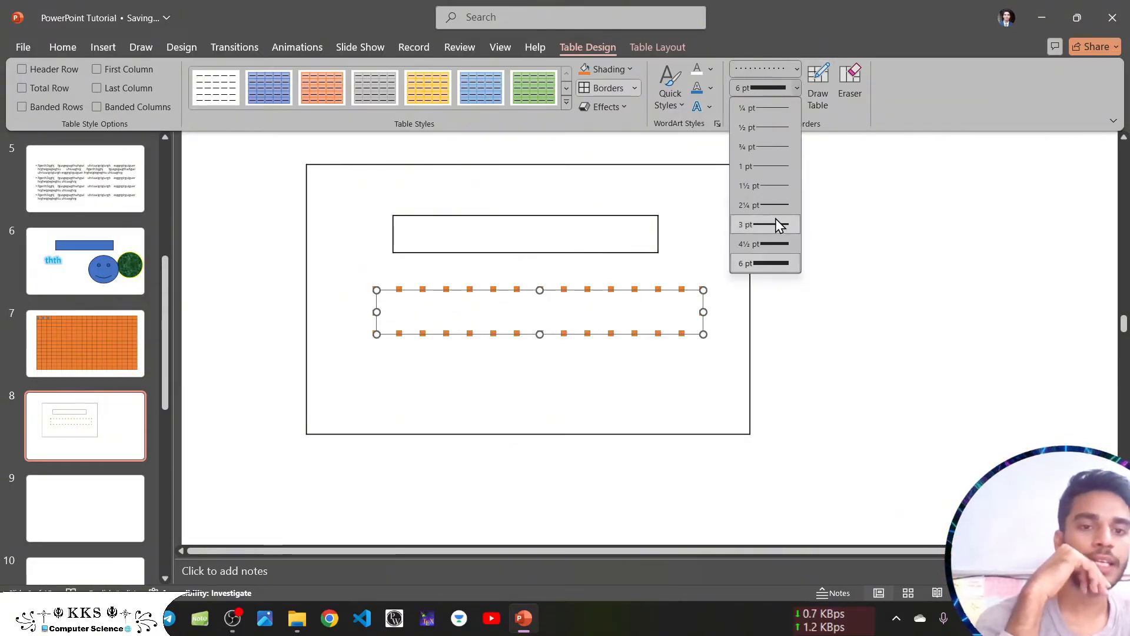
left_click(765, 167)
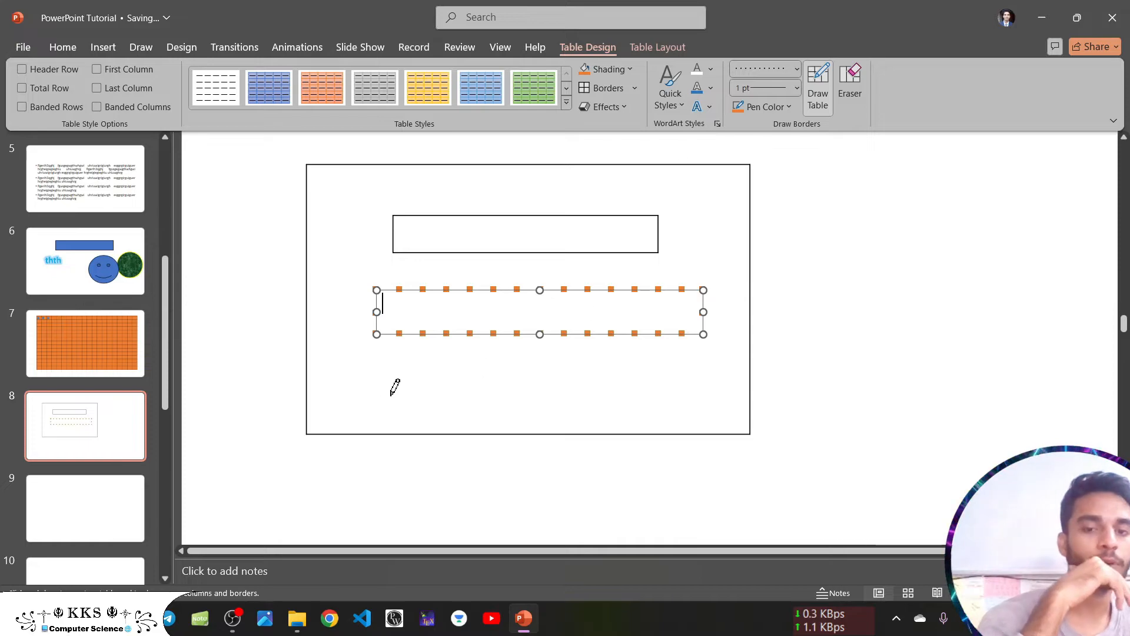
left_click_drag(381, 395, 633, 422)
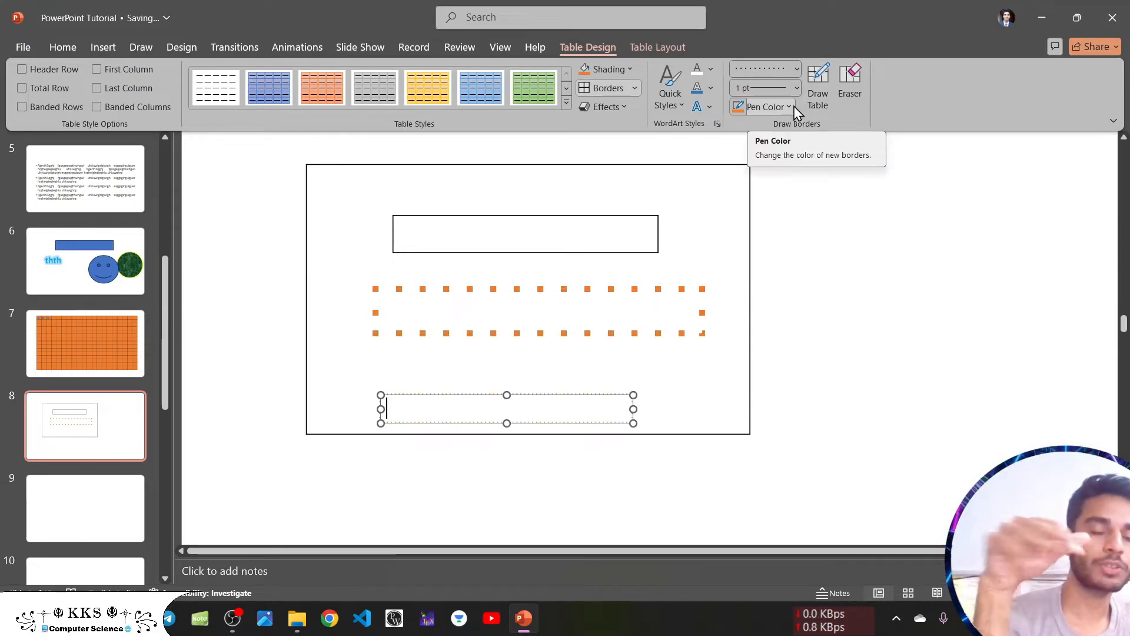
left_click(828, 110)
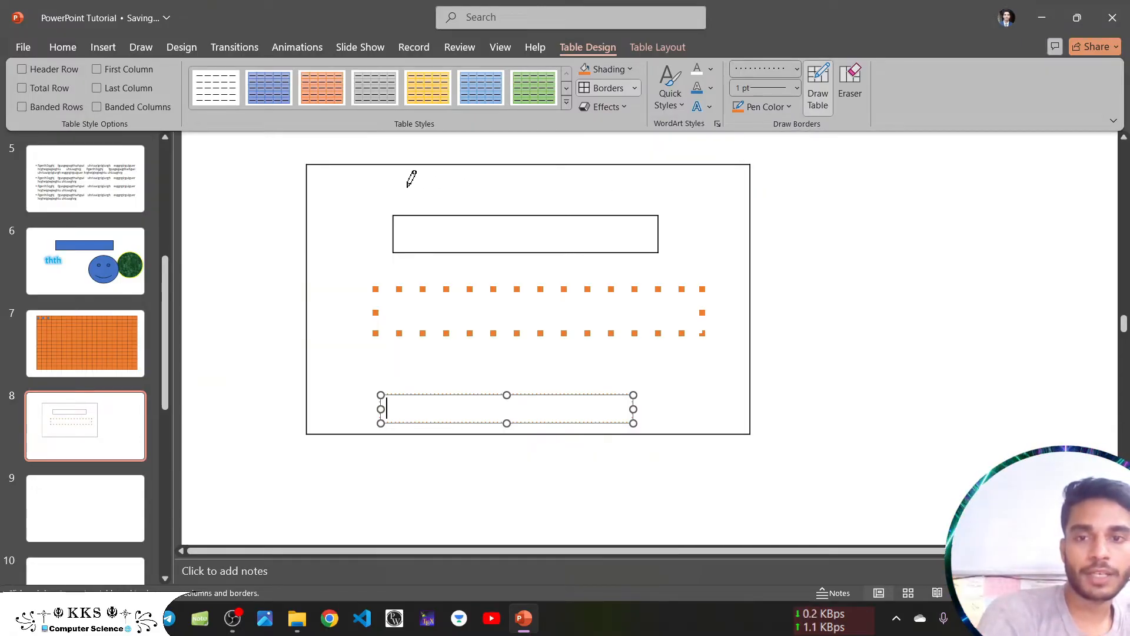
mouse_move(503, 189)
left_mouse_down()
mouse_move(650, 190)
mouse_move(694, 211)
left_mouse_up()
Erase the top and bottom borders of the uppermost narrow table and the lower border of the black box beneath it
left_click(850, 83)
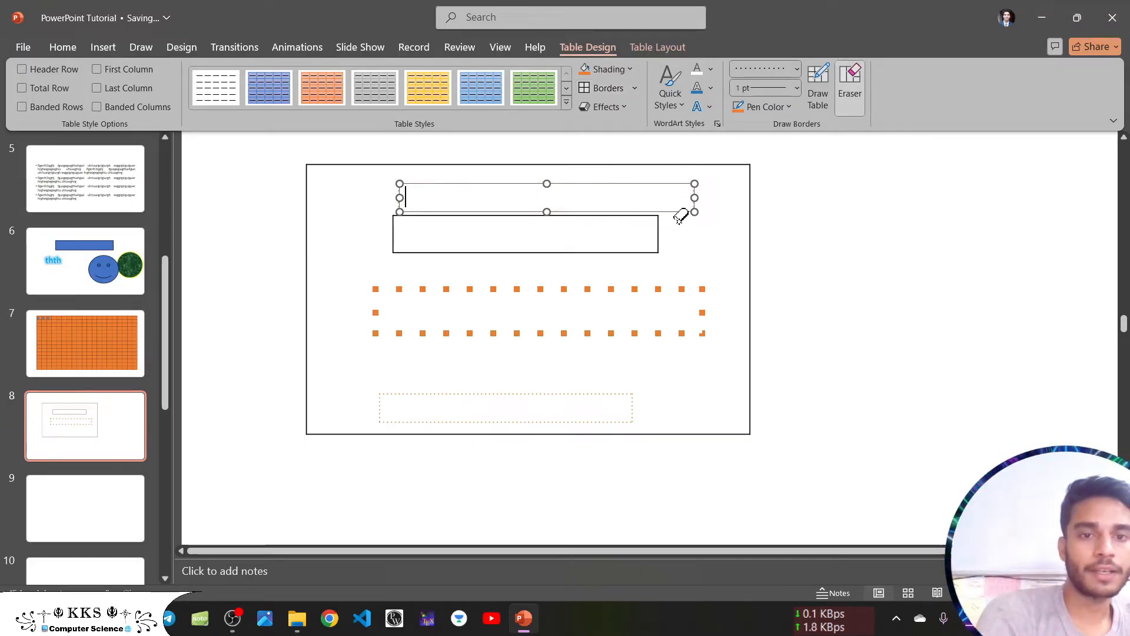
left_click(650, 252)
left_click(687, 289)
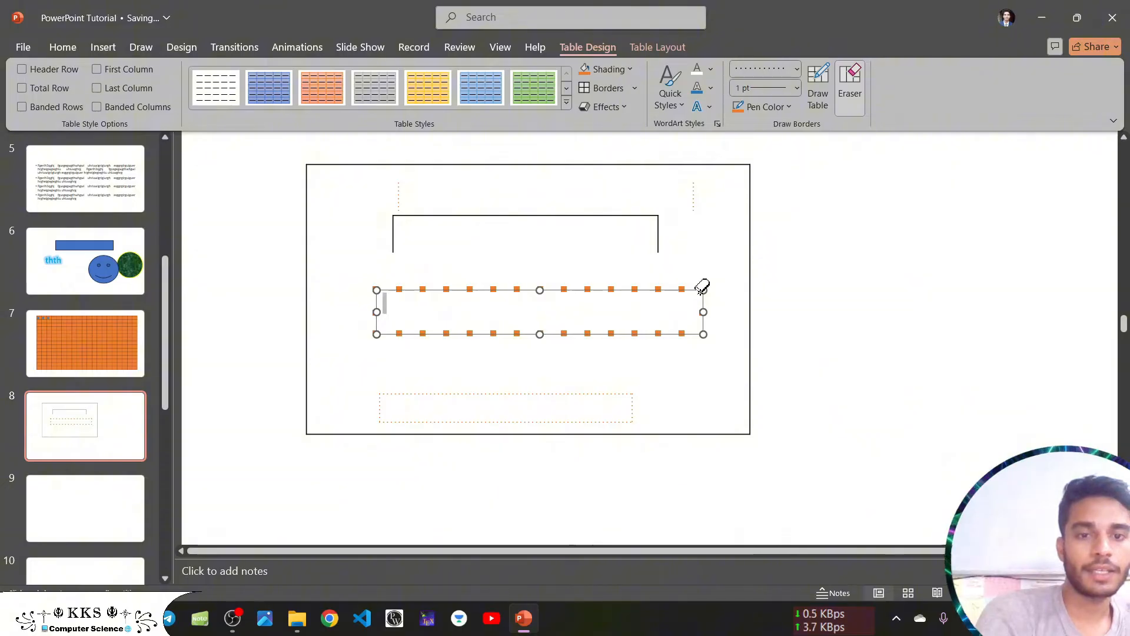
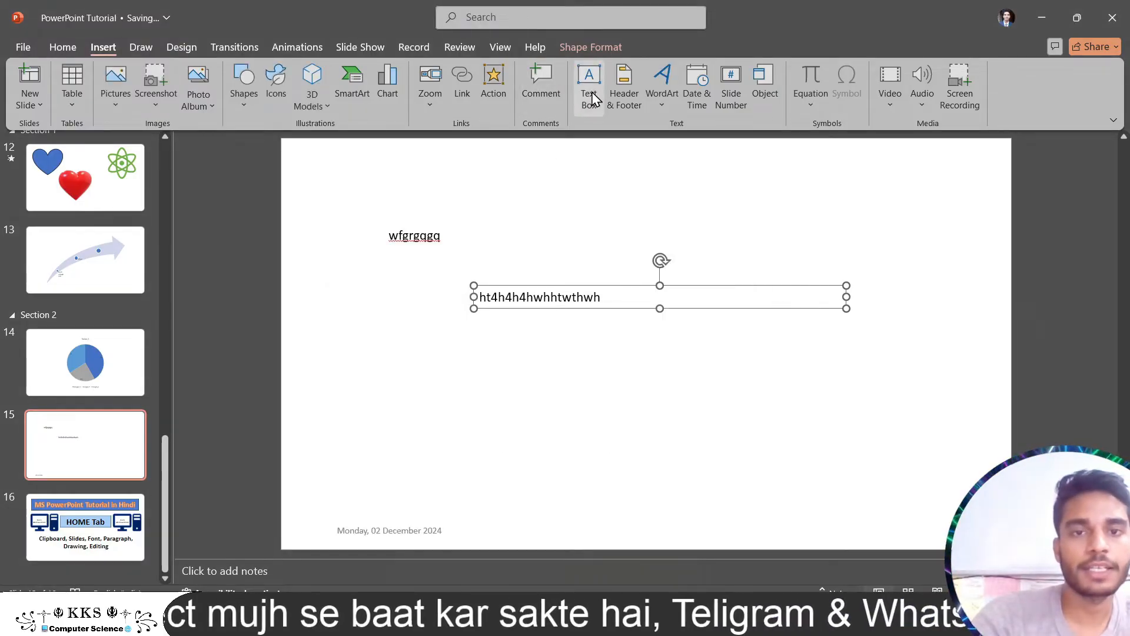
Apply the automatically updating date, the slide number and a footer to slide 15 only
left_click(615, 97)
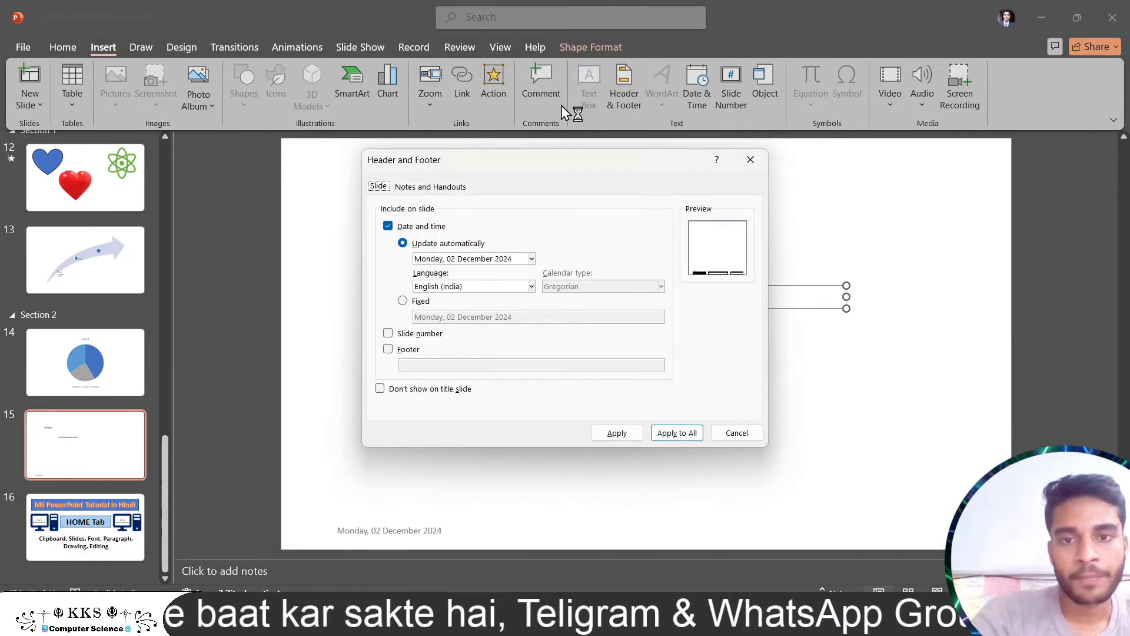
left_click(399, 335)
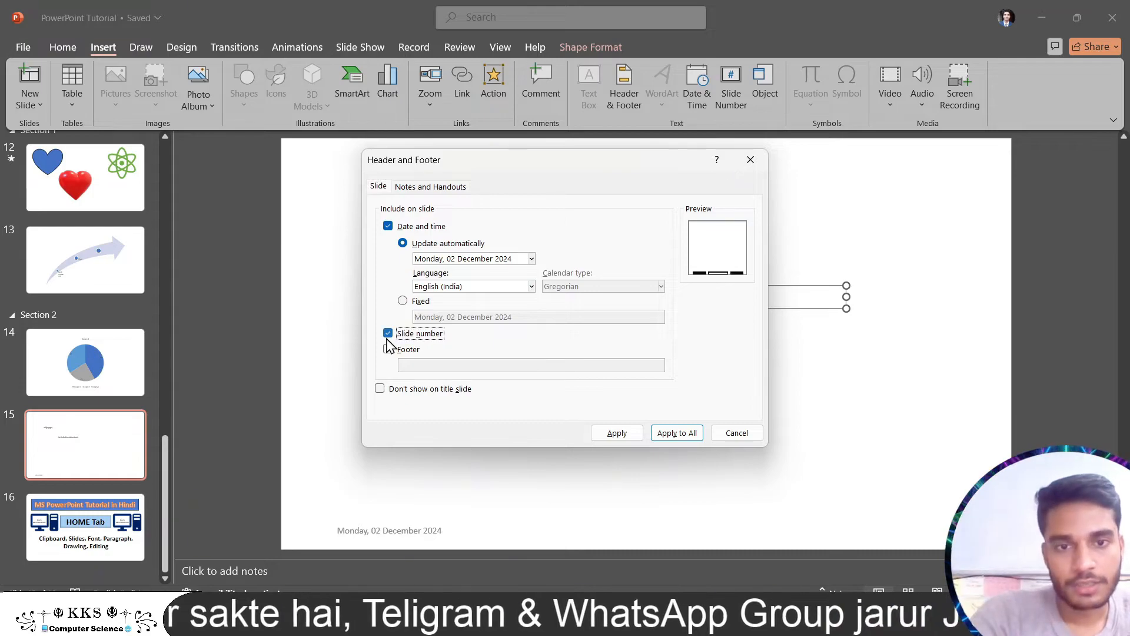
left_click(388, 349)
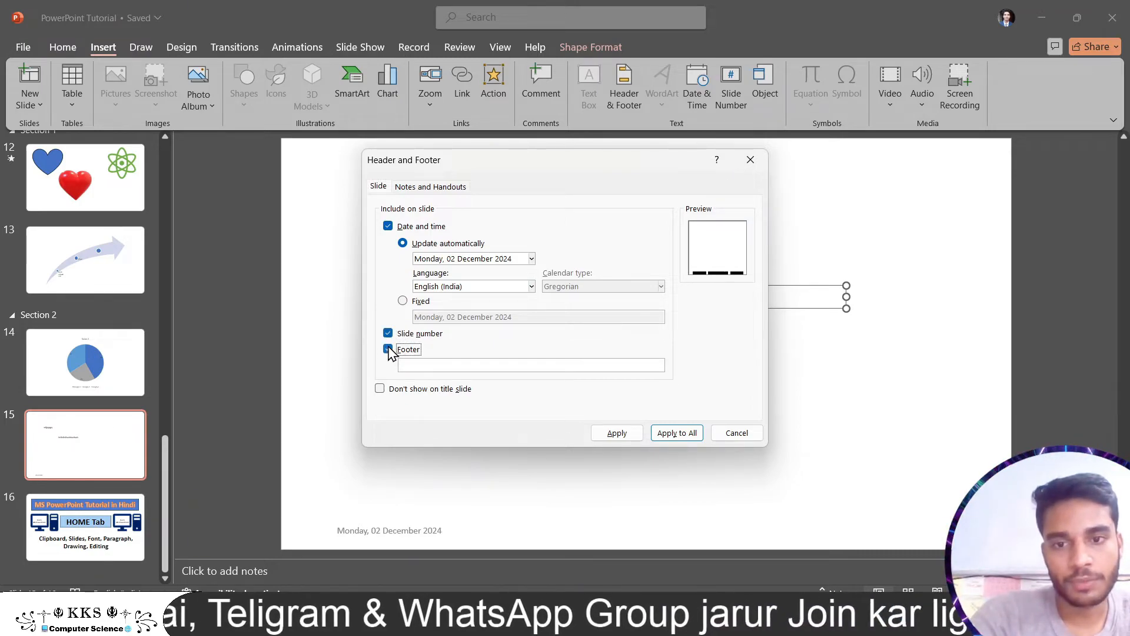
left_click(389, 333)
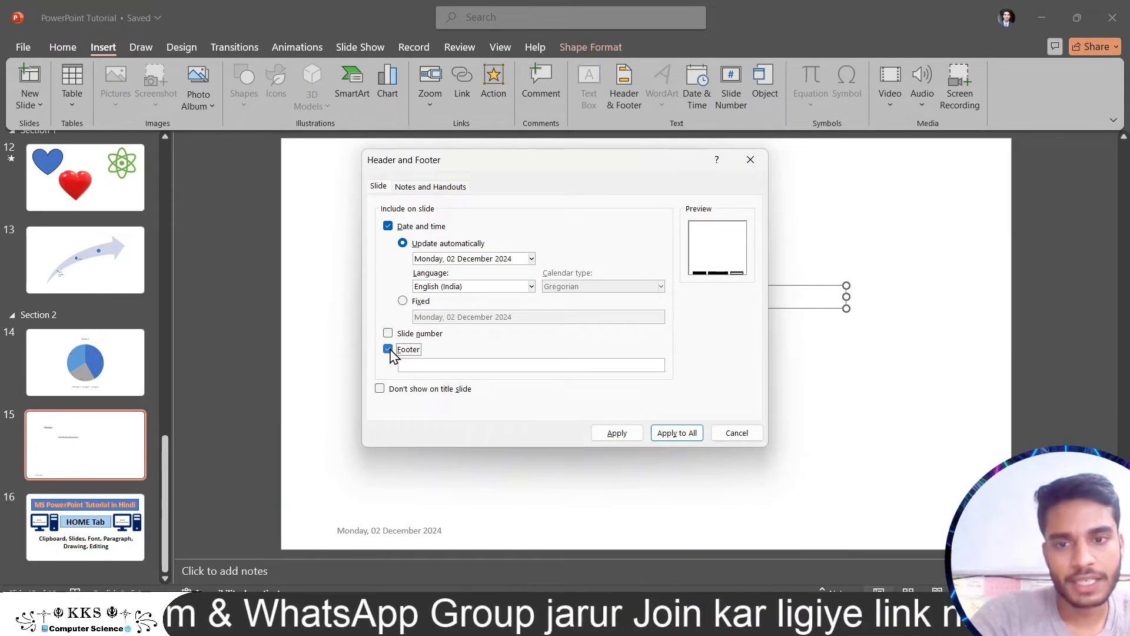
left_click(388, 349)
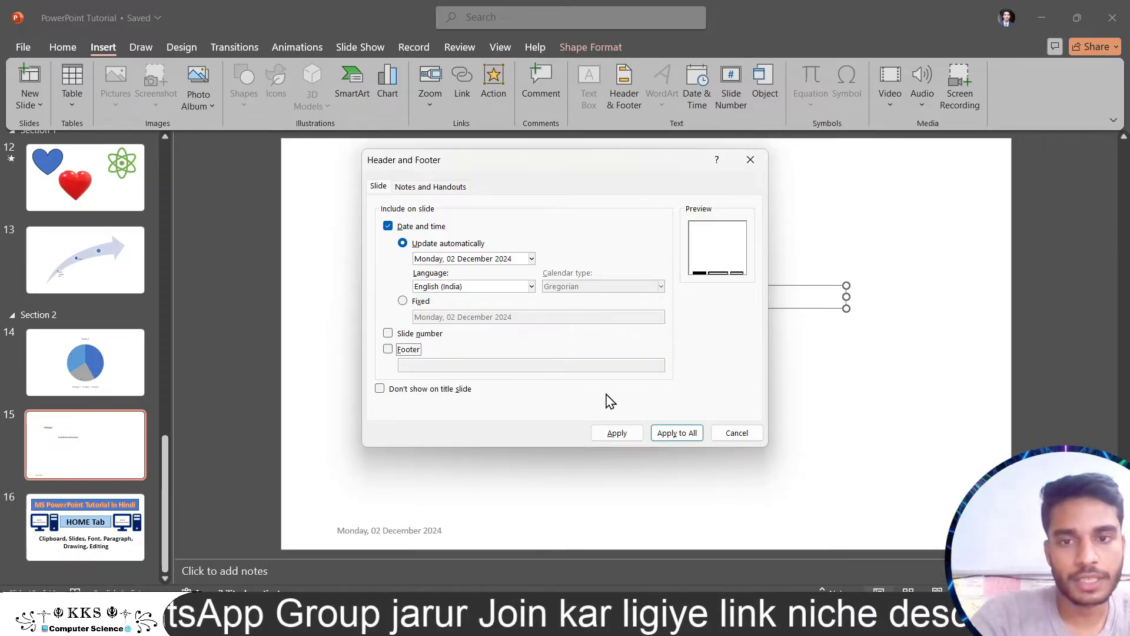
left_click(388, 226)
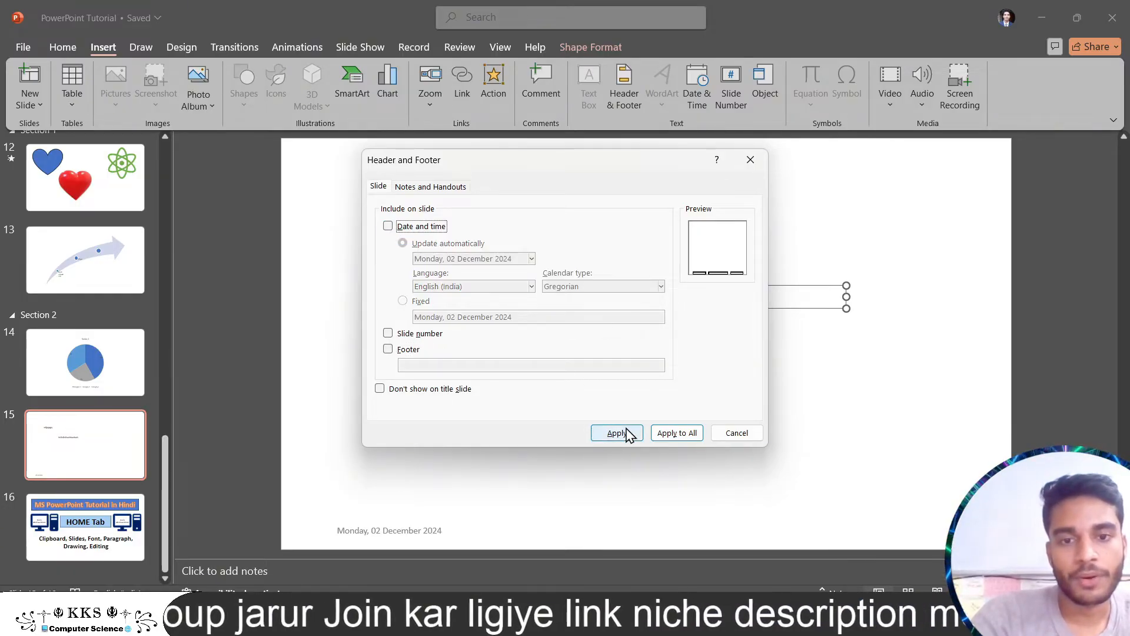
left_click(388, 227)
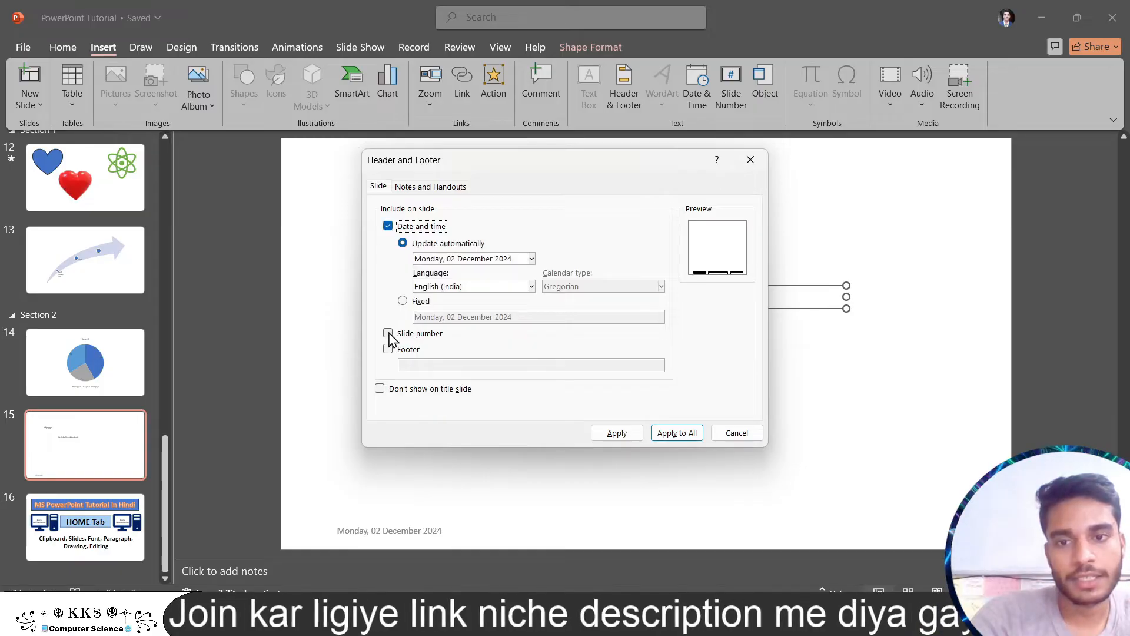
left_click(388, 333)
left_click(388, 349)
left_click(615, 432)
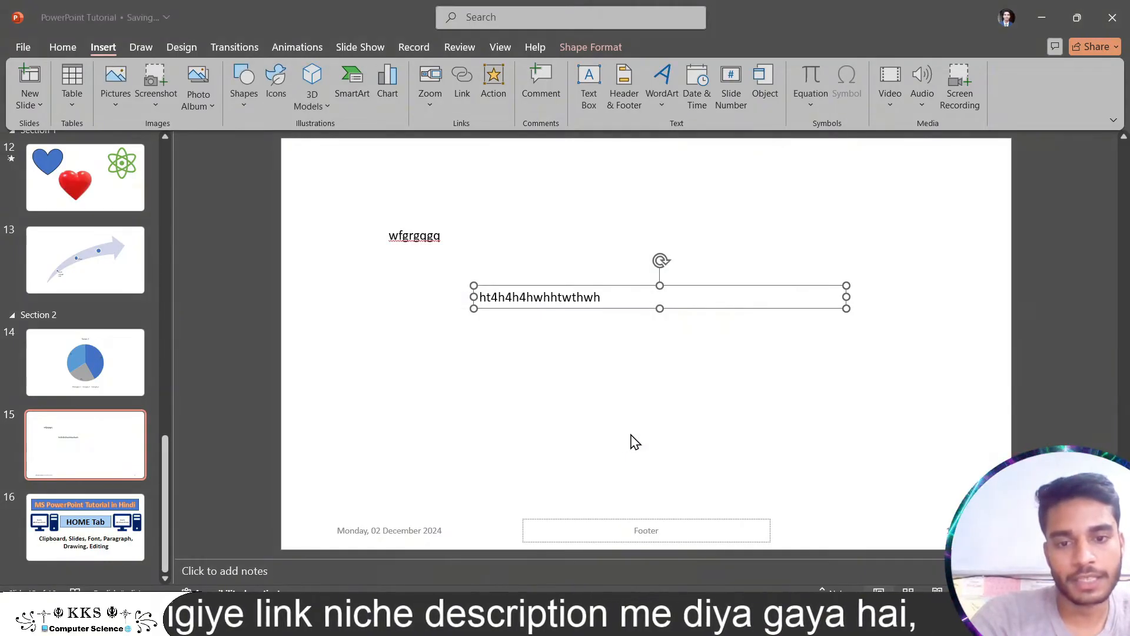
Enter "eth4whwhwhw" in the slide's footer placeholder
left_click(656, 530)
type("eth4wh")
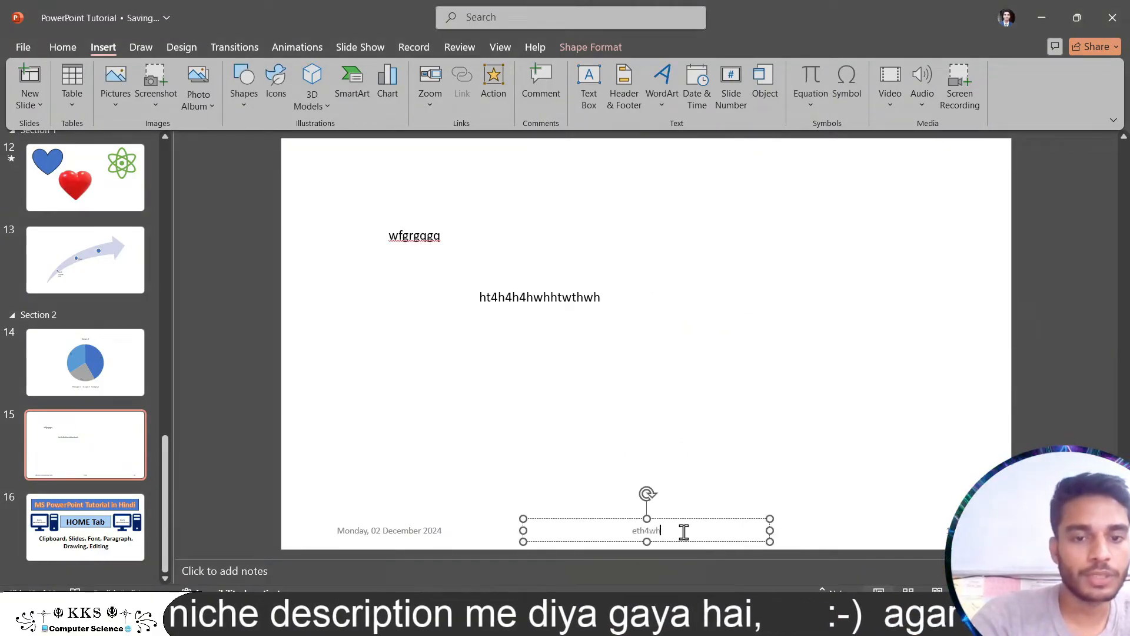
type("whwhw")
left_click(872, 499)
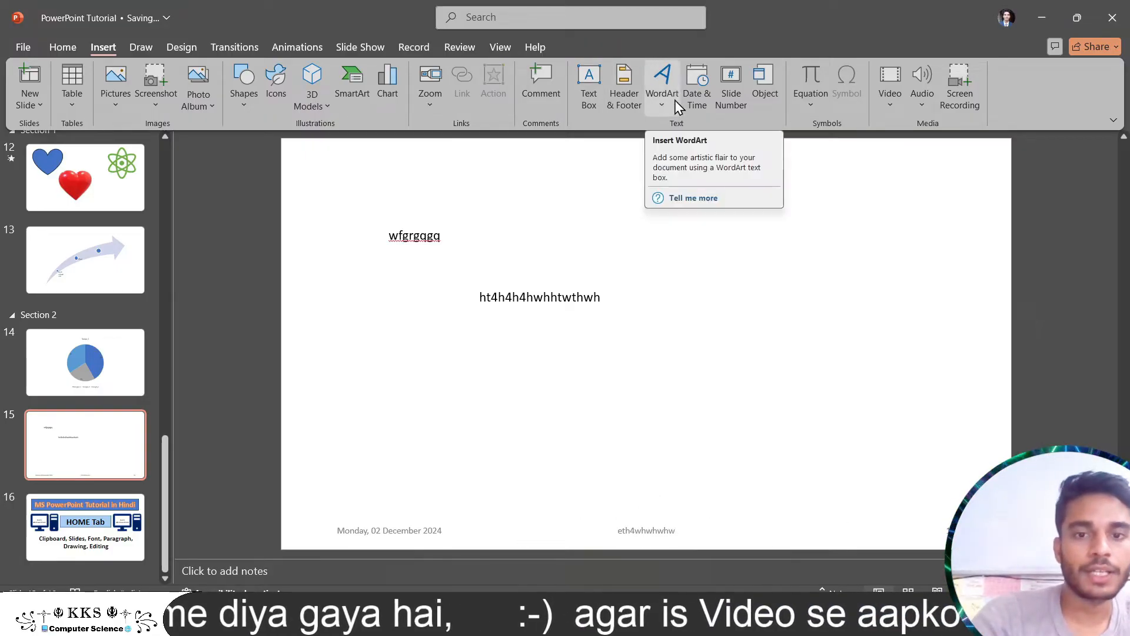
Insert a WordArt in the gold style of the gallery's first row with the text "ethhwhwhwhh"
left_click(595, 296)
left_click(661, 85)
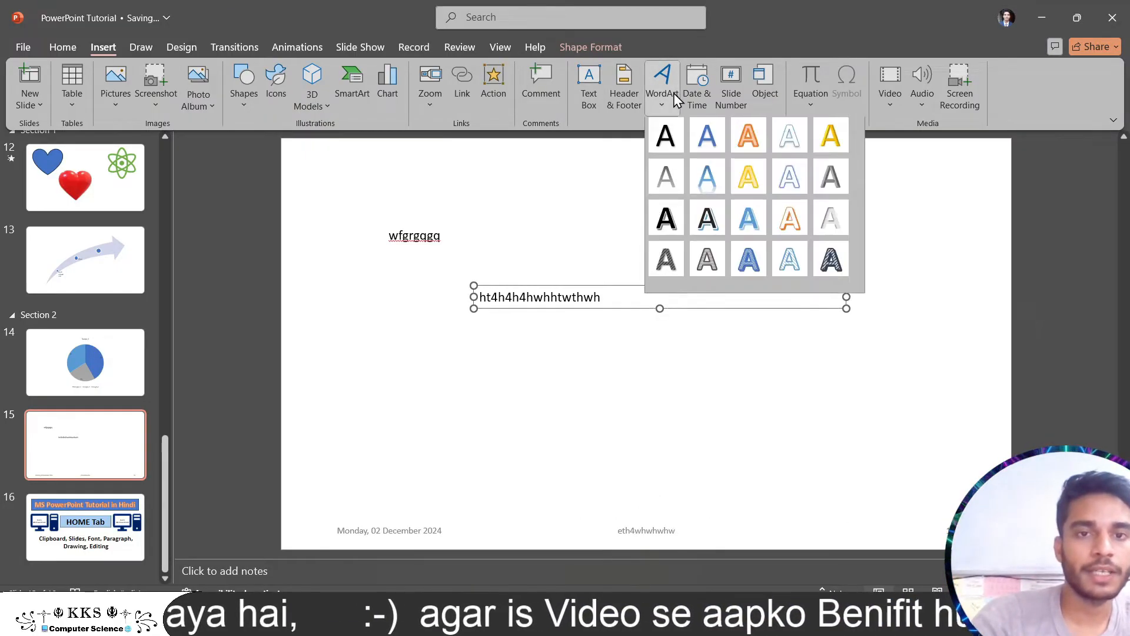
left_click(832, 139)
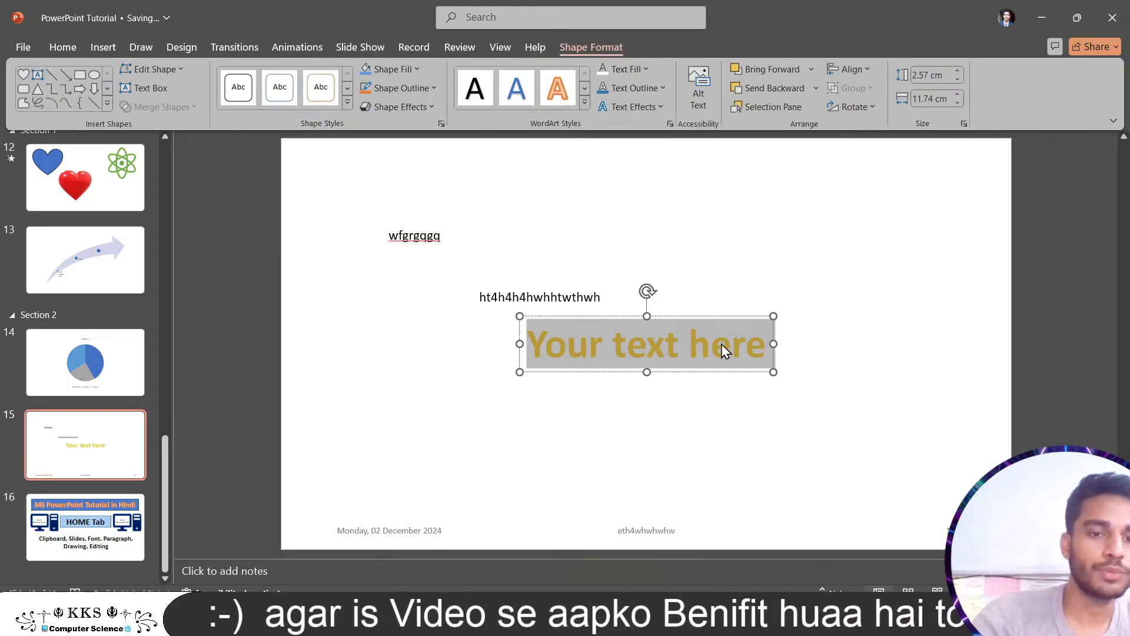
type("ethhwhwhwhh")
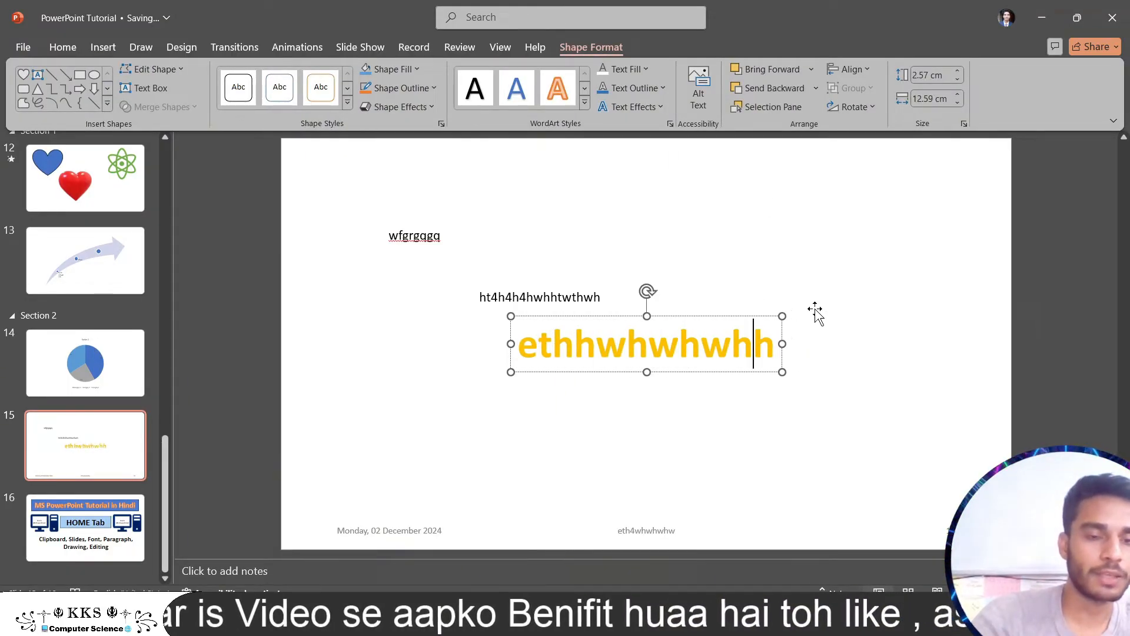
left_click(814, 308)
left_click(759, 331)
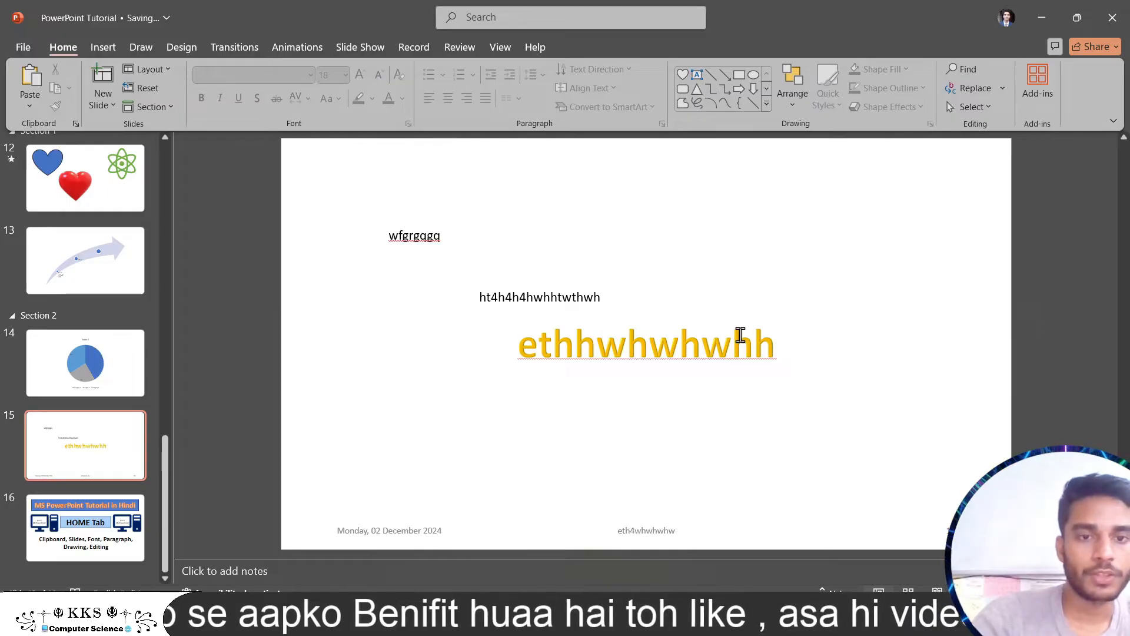
left_click(740, 334)
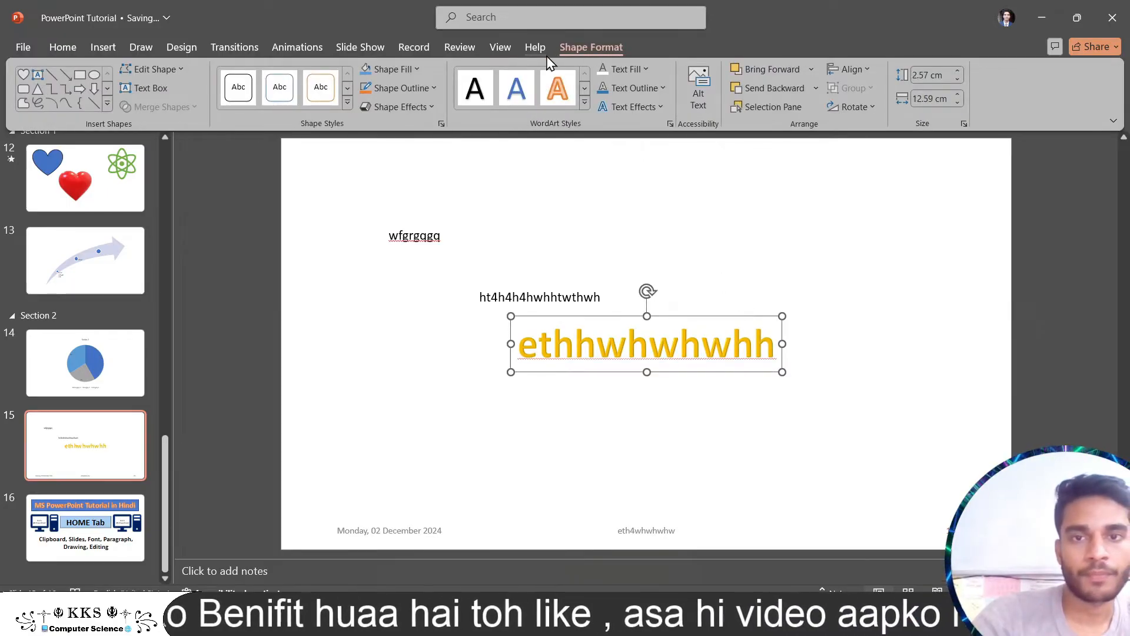
Review the header and footer settings opened by the Date & Time and Slide Number commands without applying changes
left_click(117, 47)
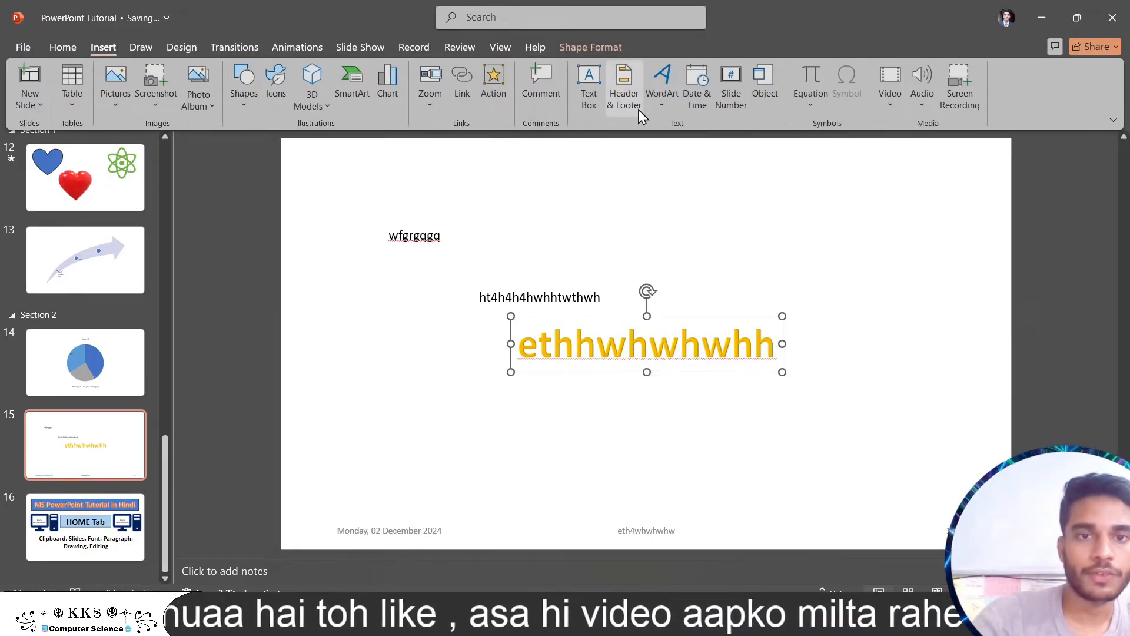
left_click(701, 94)
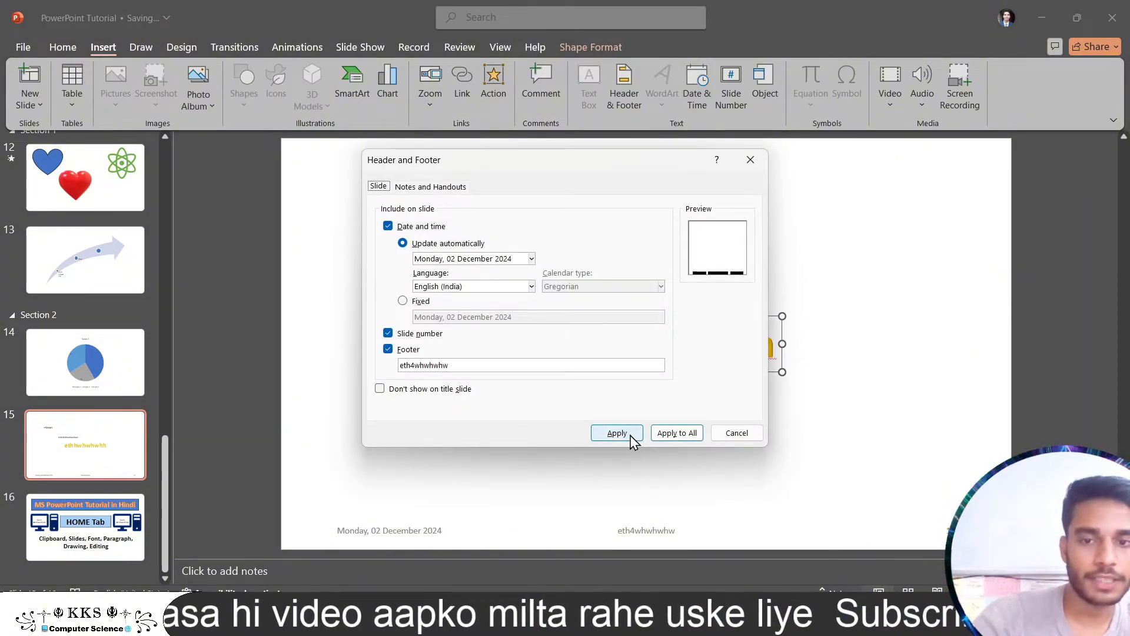
left_click(746, 168)
left_click(739, 108)
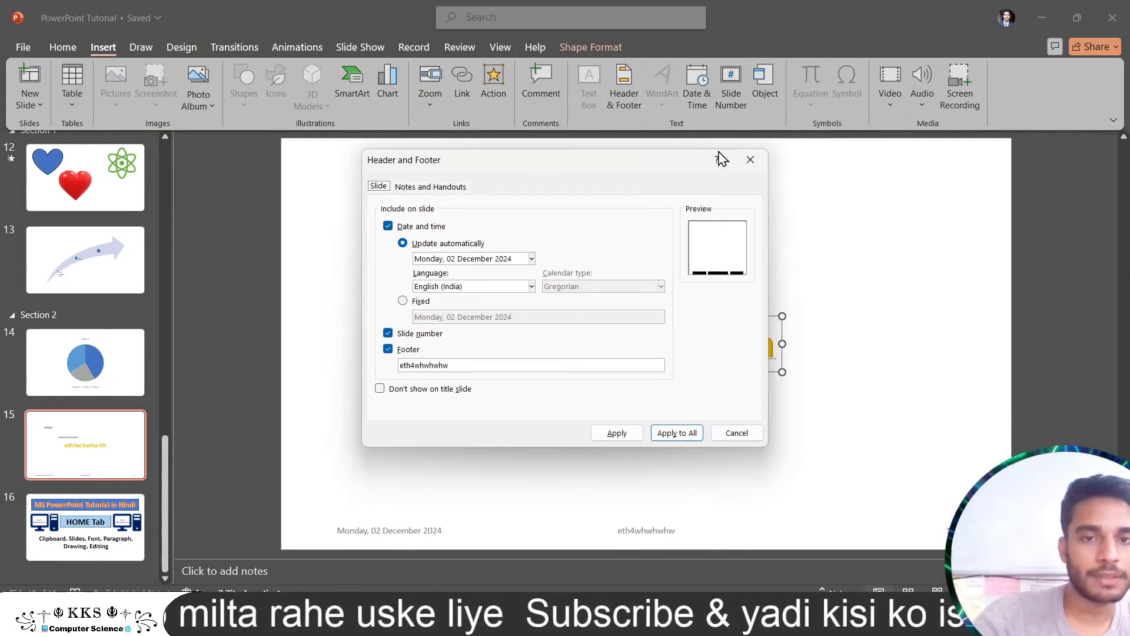
left_click(751, 160)
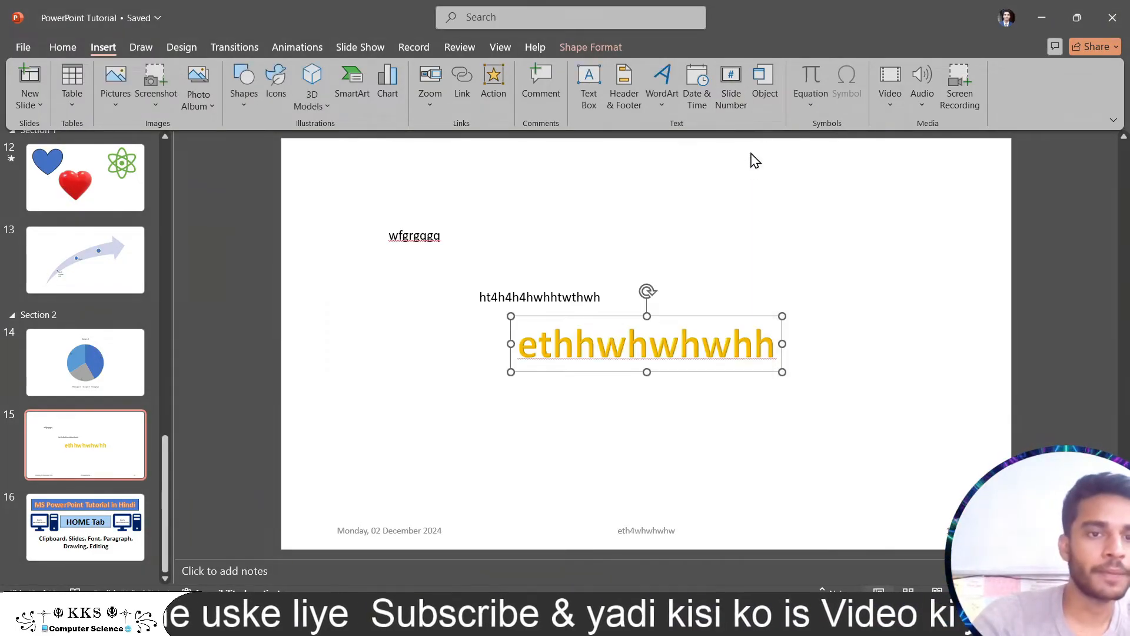
Insert a new Microsoft Excel Chart object on slide 15 and finish editing it
left_click(765, 97)
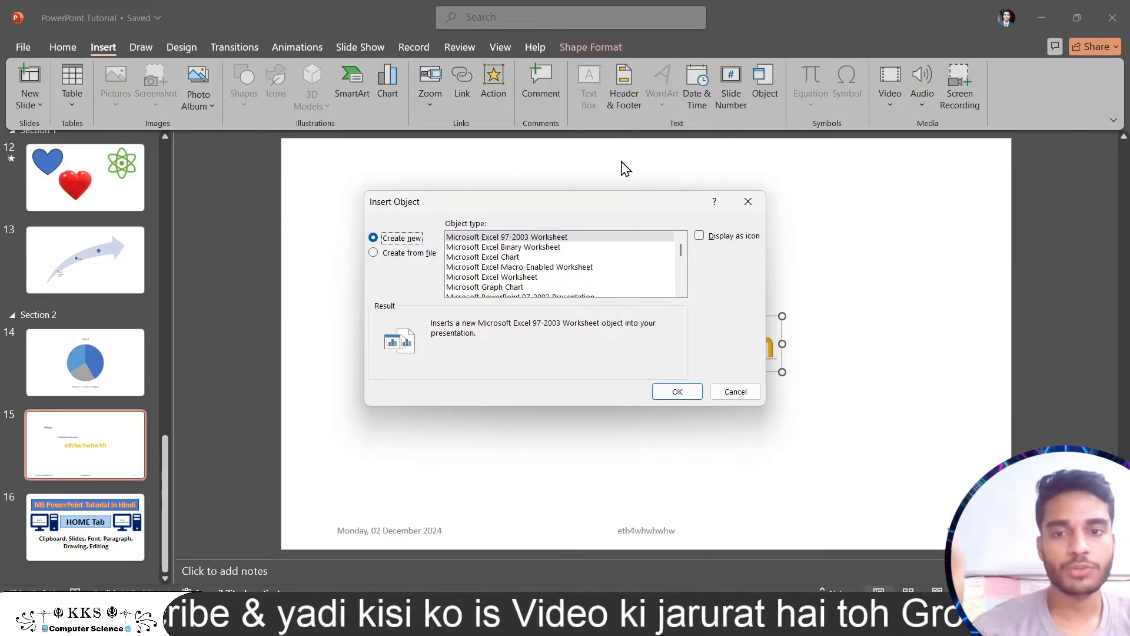
left_click(524, 266)
left_click(534, 248)
left_click(588, 257)
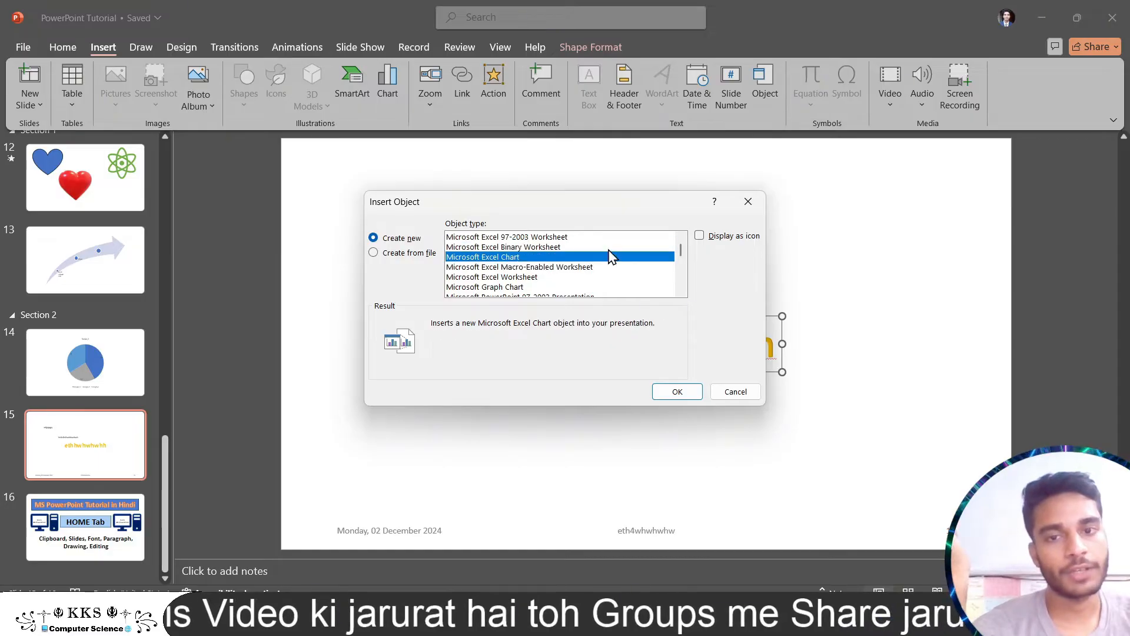
left_click(677, 391)
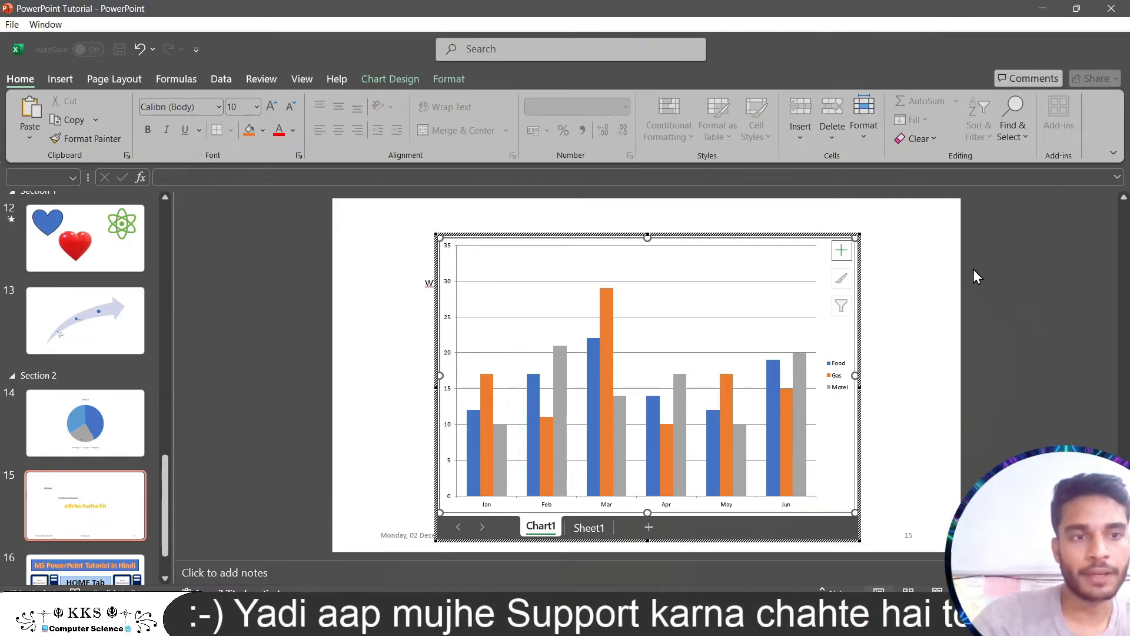
left_click(74, 412)
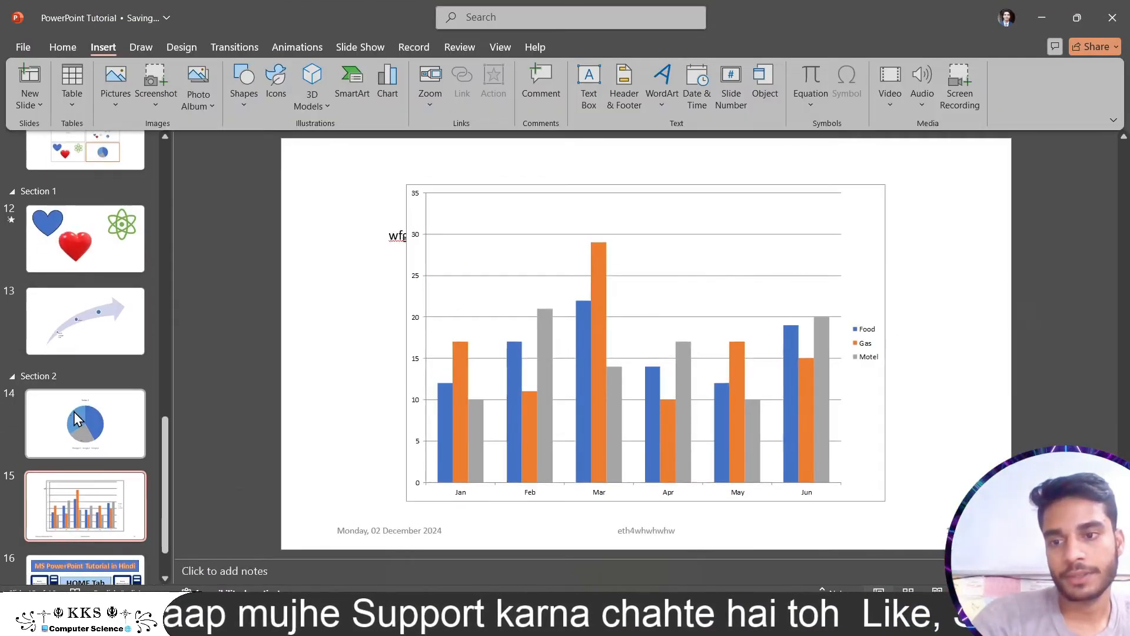
scroll(82, 438, "down", 1)
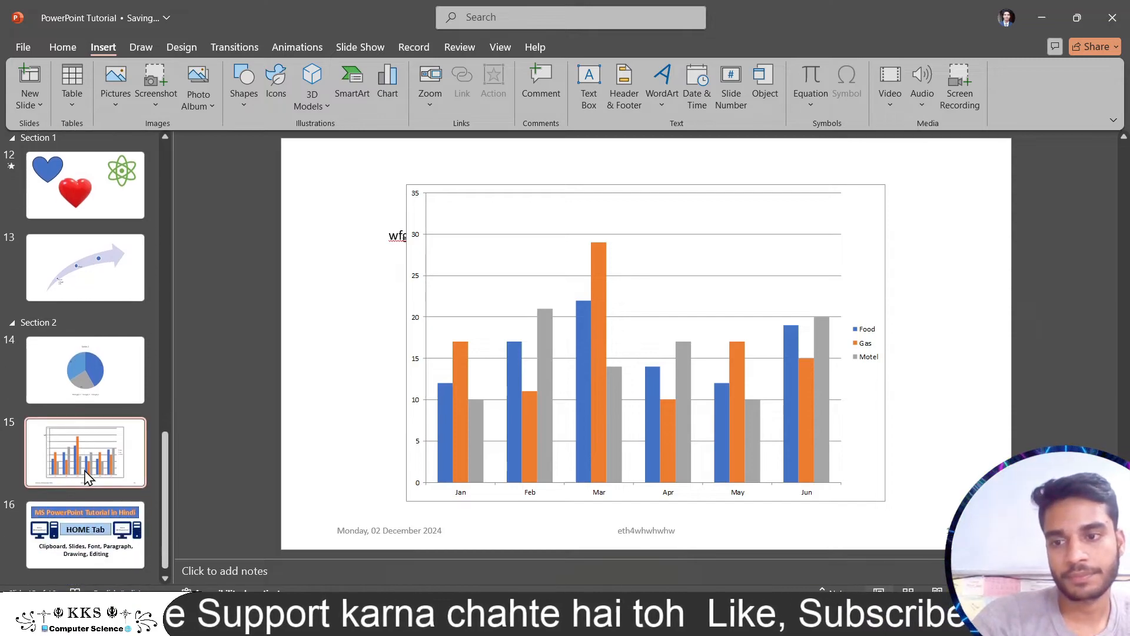
Add a new blank slide directly after the pie chart slide
left_click(96, 392)
left_click(54, 48)
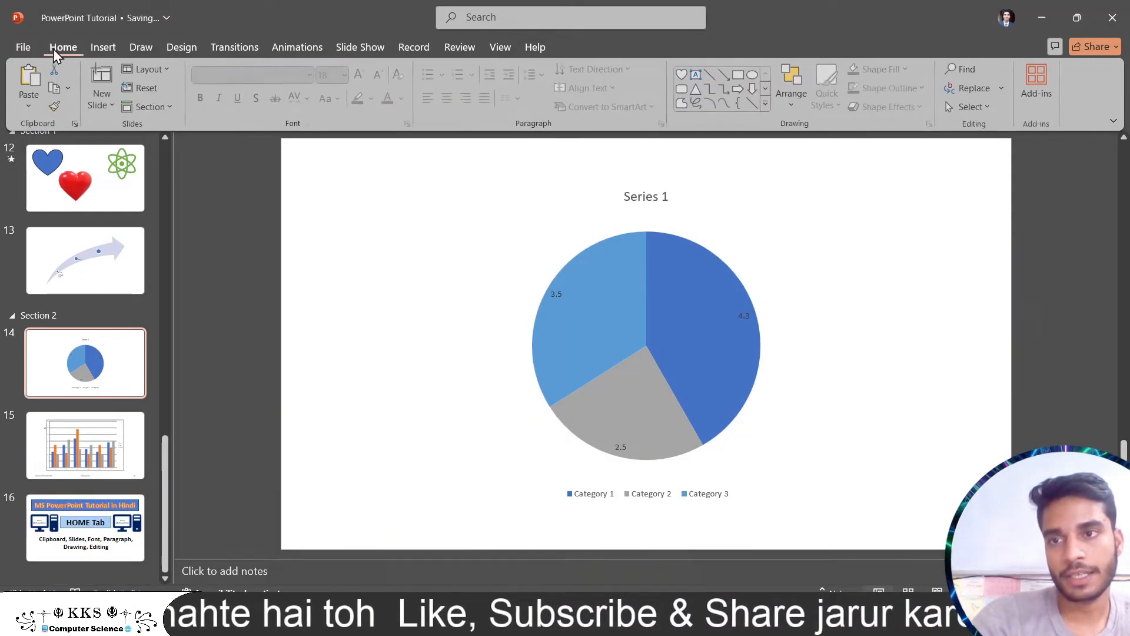
left_click(102, 79)
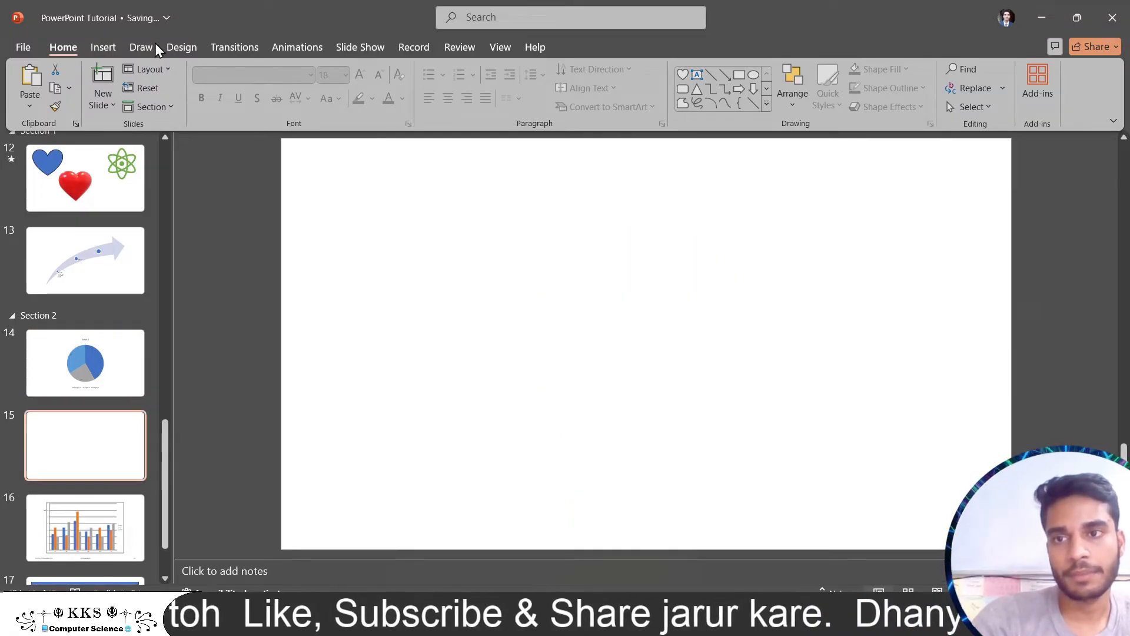
Insert the built-in Binomial Theorem equation on the blank slide and widen its box to the right
left_click(103, 47)
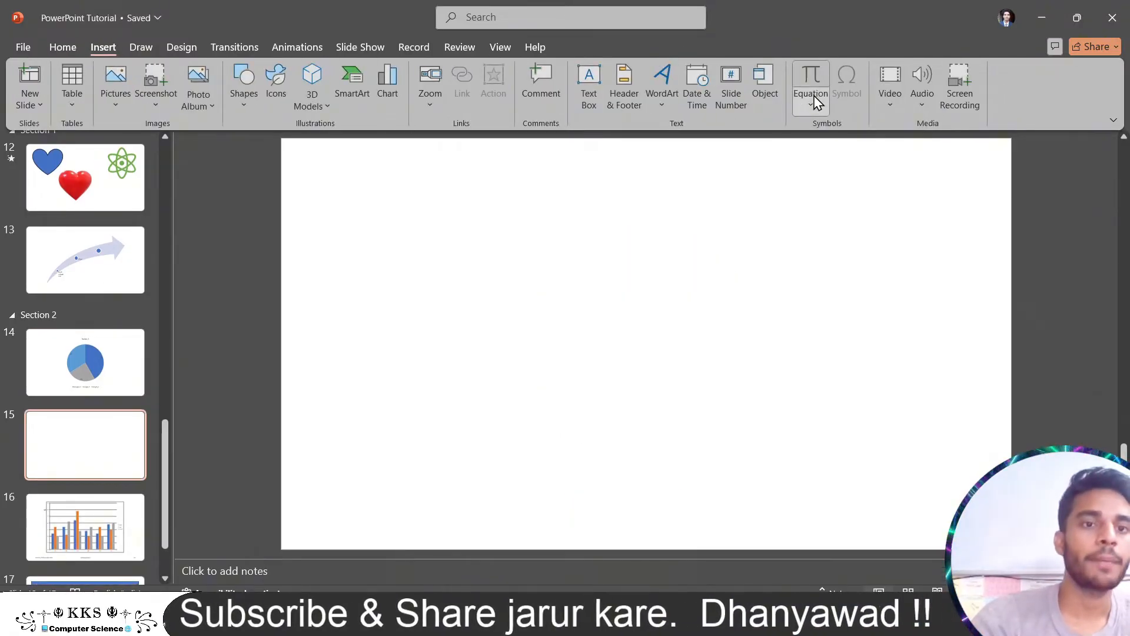
left_click(813, 99)
left_click(910, 256)
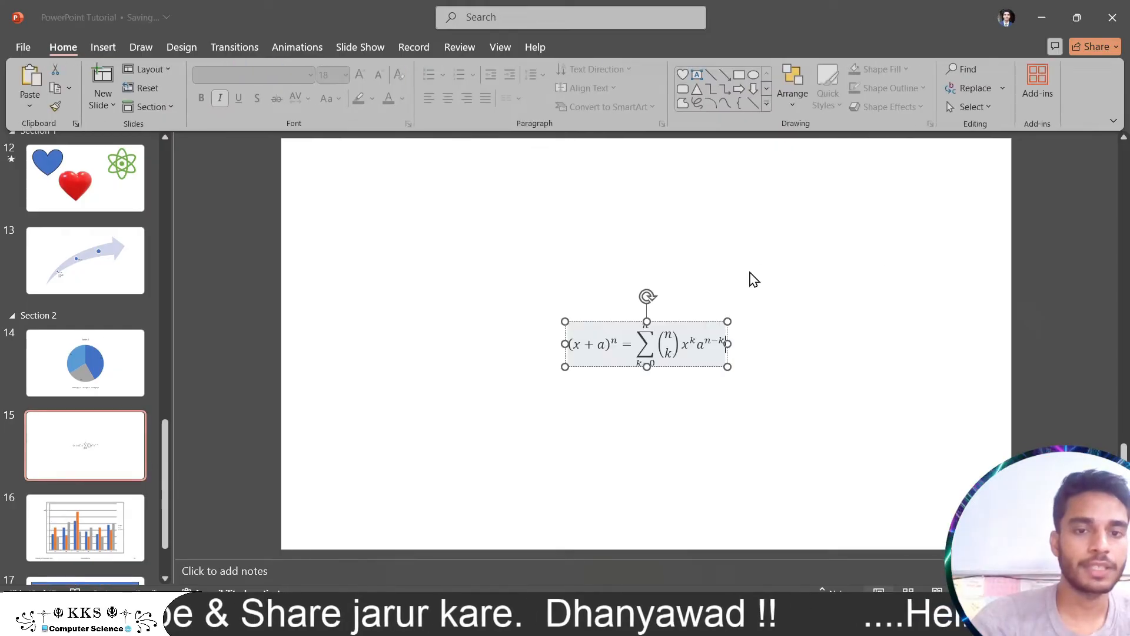
left_click_drag(730, 344, 815, 344)
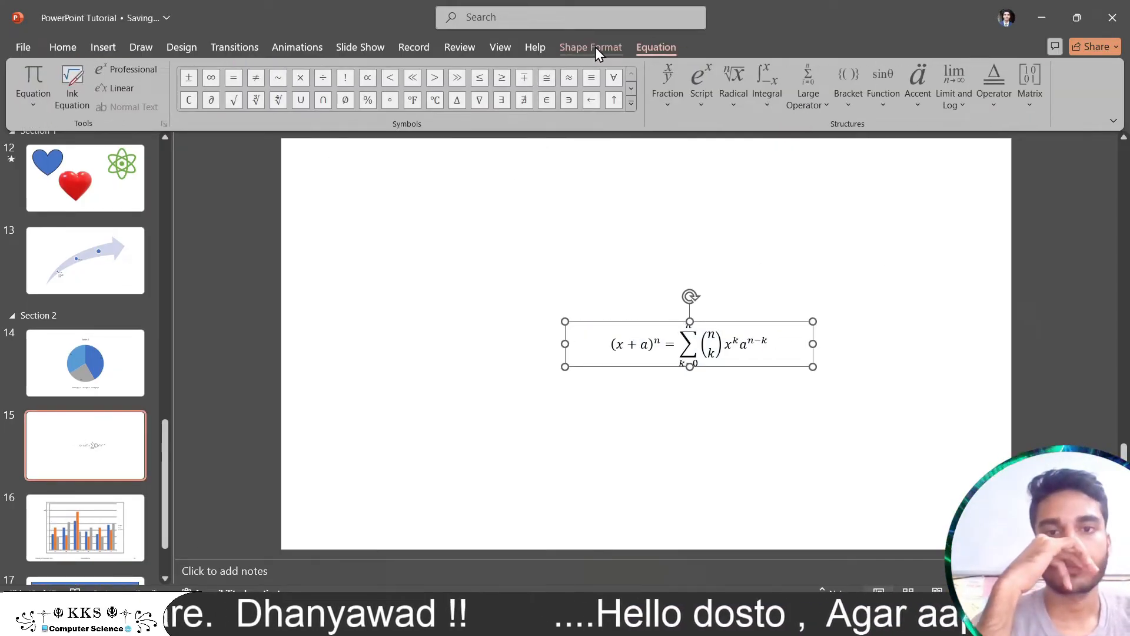
left_click(99, 49)
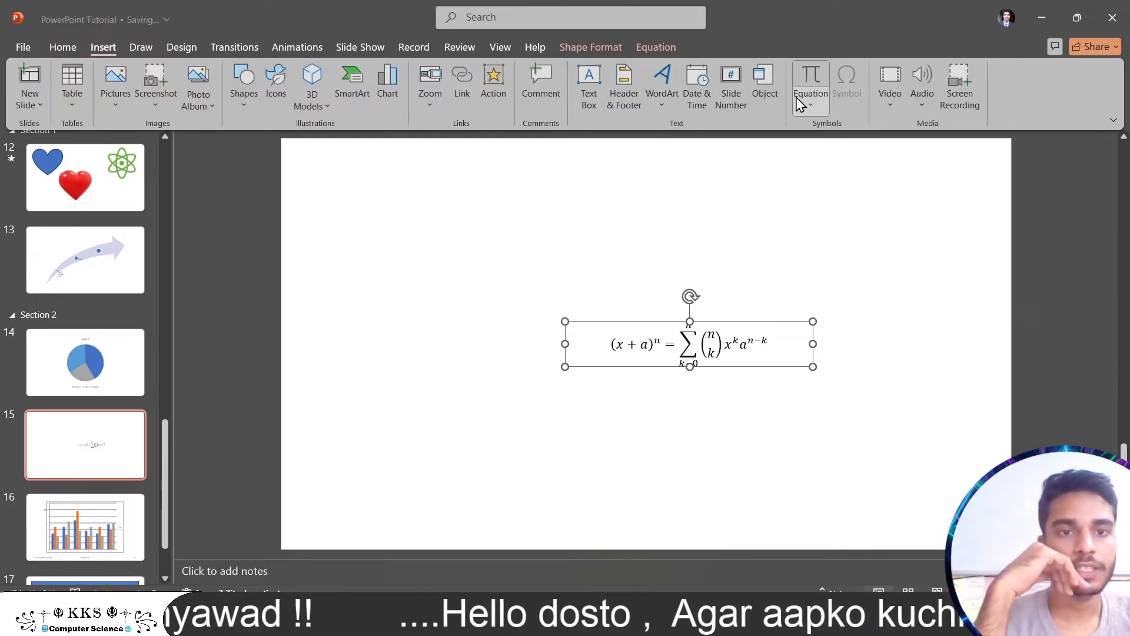
left_click(811, 105)
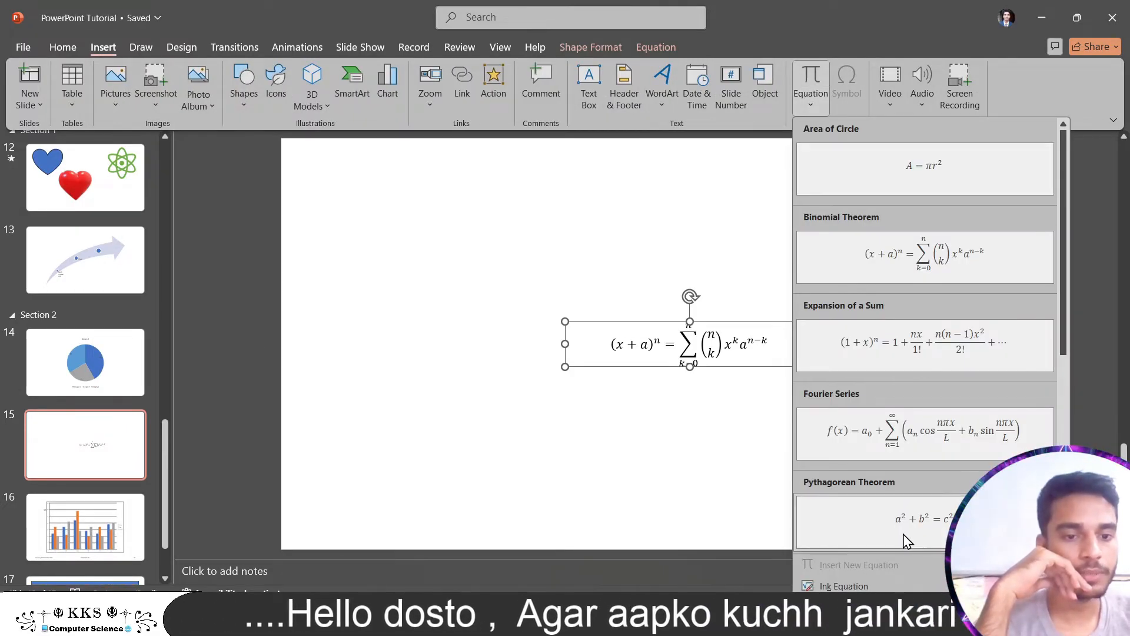
left_click(677, 333)
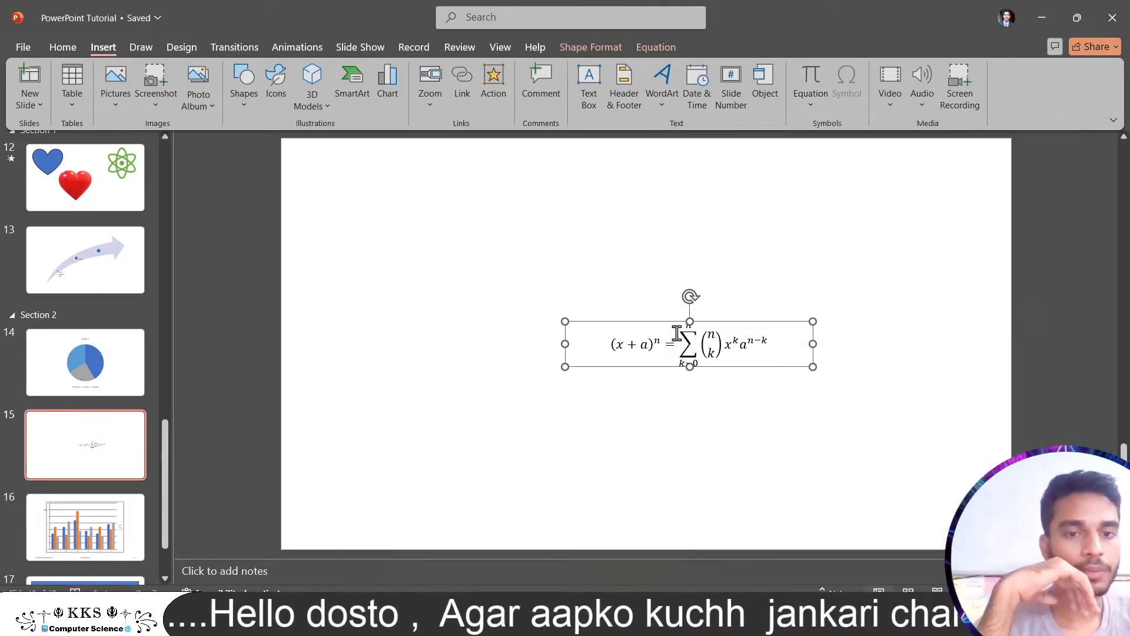
Insert a handwritten ink equation, recognized as √n, before the x^k term of the binomial equation
left_click(719, 332)
left_click(603, 44)
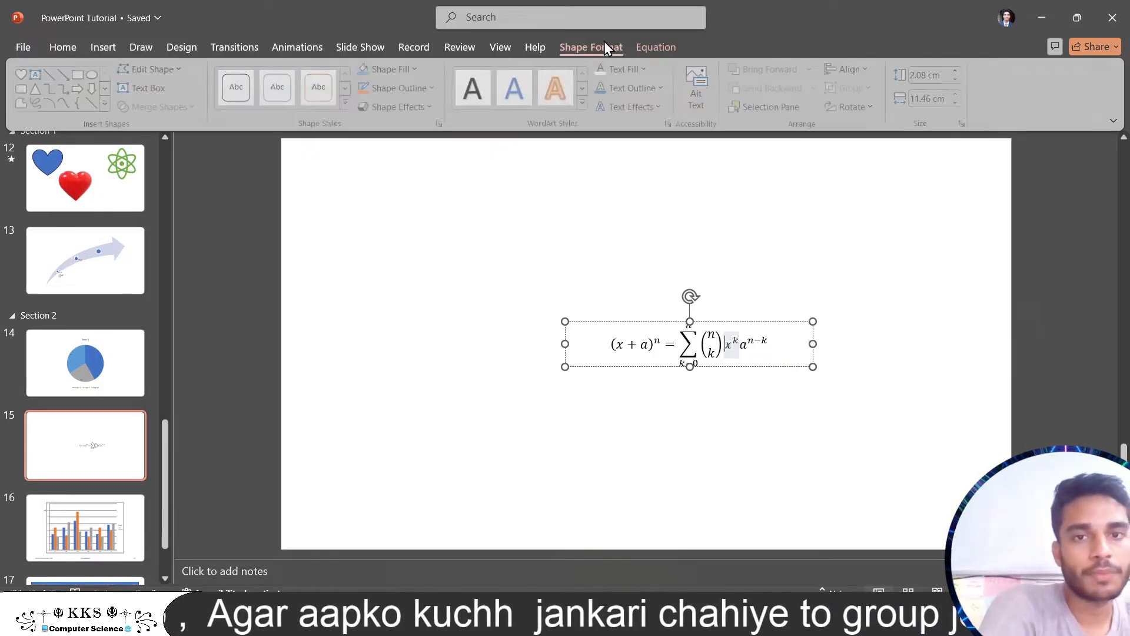
left_click(655, 45)
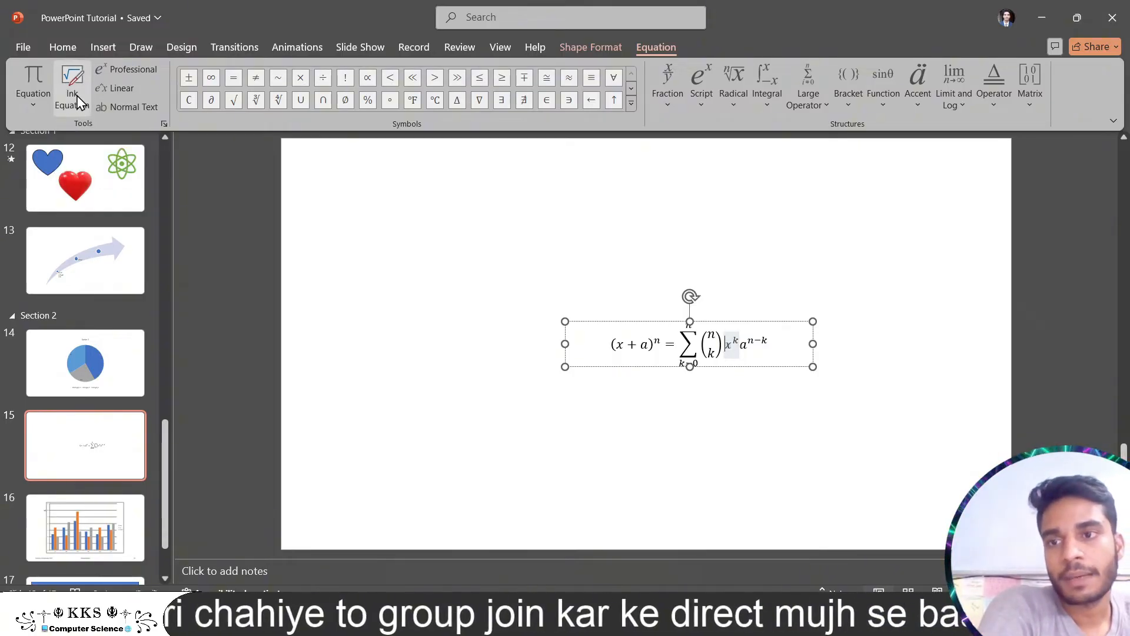
left_click(79, 105)
mouse_move(488, 349)
left_mouse_down()
mouse_move(508, 332)
mouse_move(616, 318)
left_mouse_up()
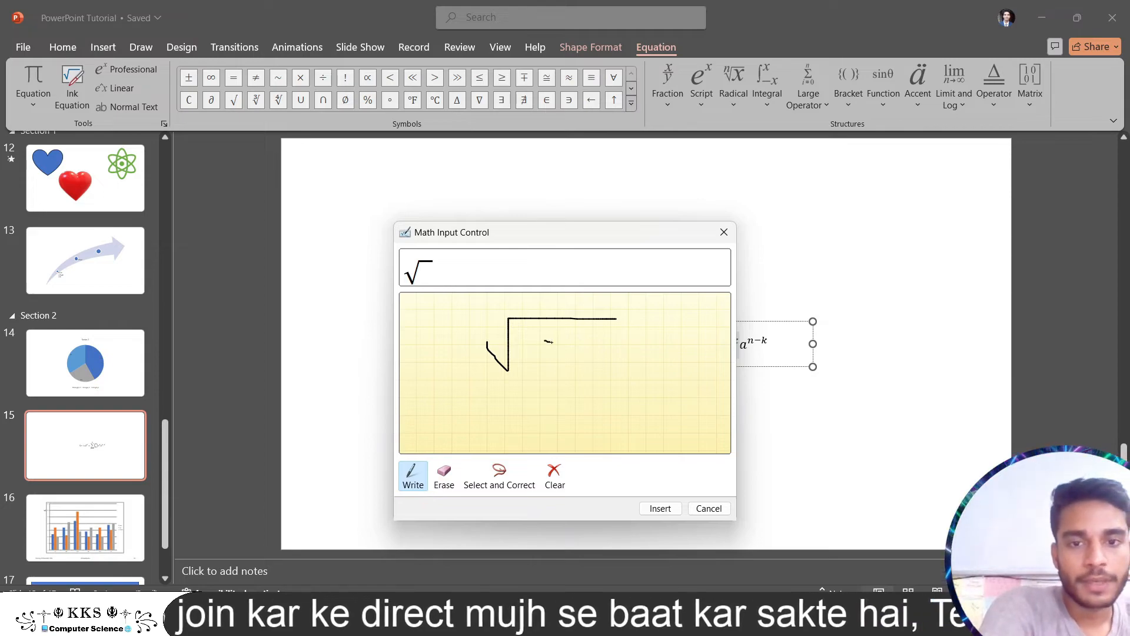
mouse_move(544, 340)
left_mouse_down()
mouse_move(569, 337)
mouse_move(638, 383)
left_mouse_up()
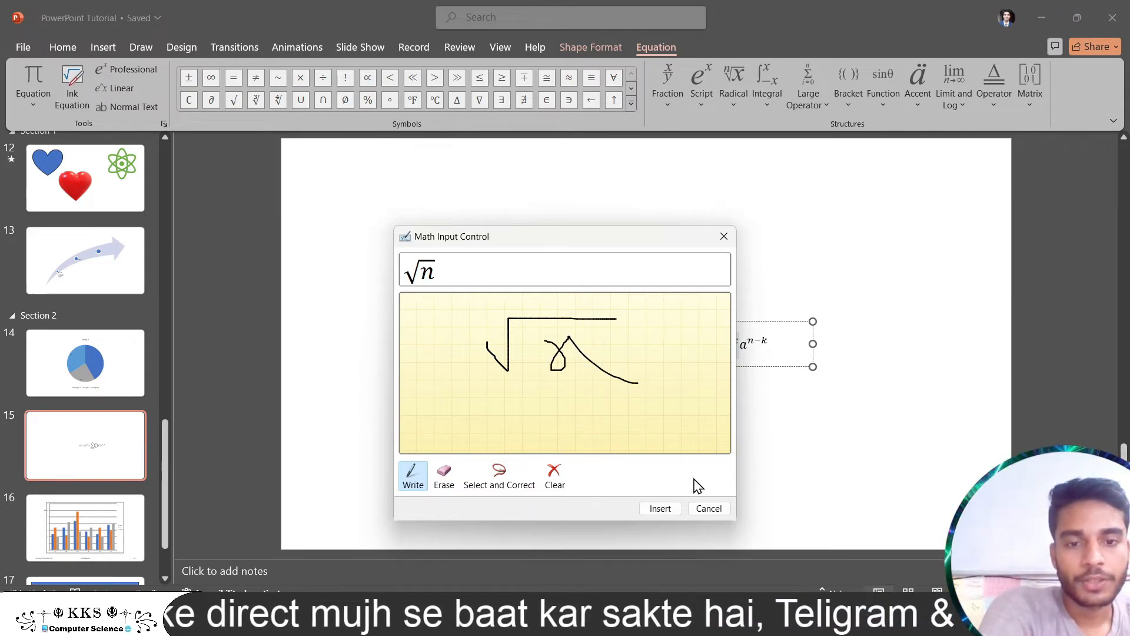
left_click(659, 508)
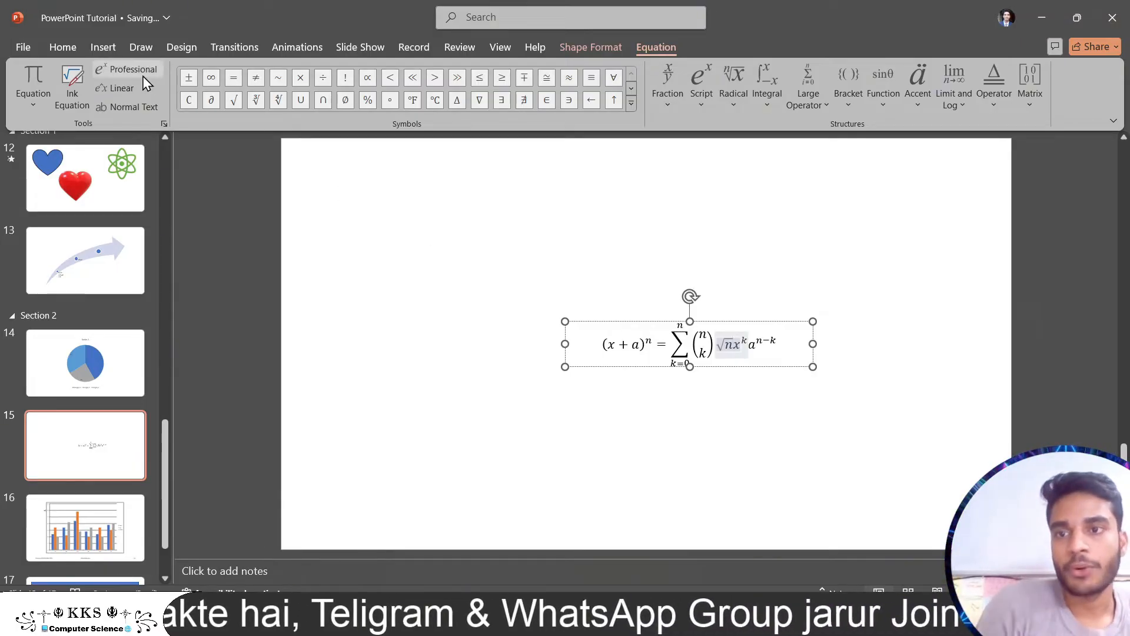
Convert the equation to Linear format, apply Normal Text to it, and reapply the Linear format
left_click(131, 87)
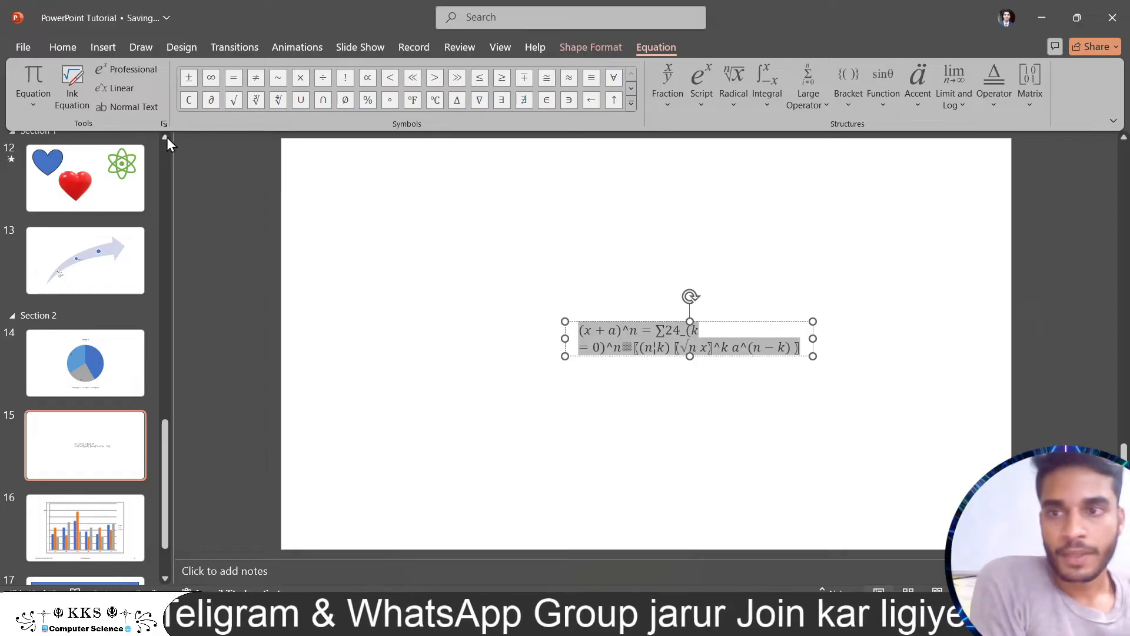
left_click(138, 112)
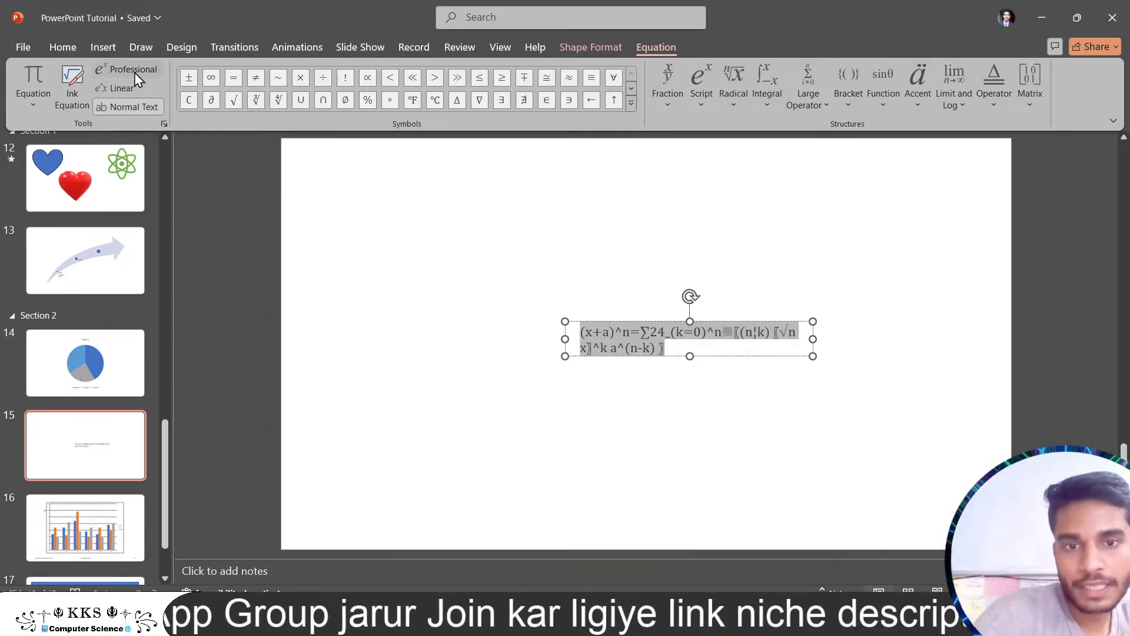
left_click(121, 88)
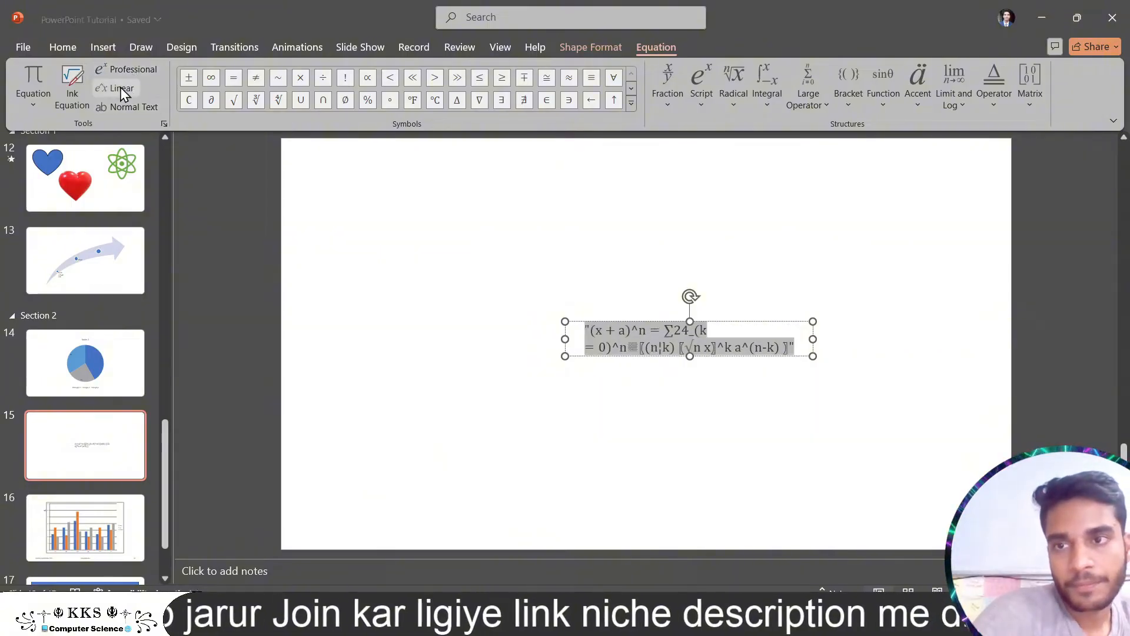
Replace the entire selected equation with the °F symbol
left_click(76, 84)
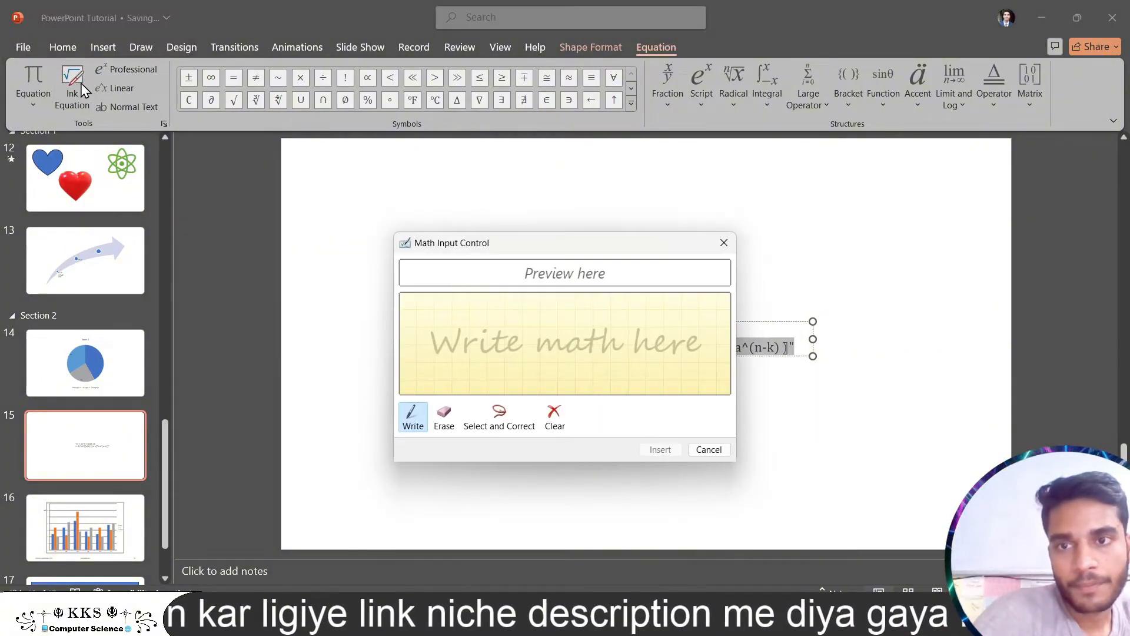
left_click(724, 243)
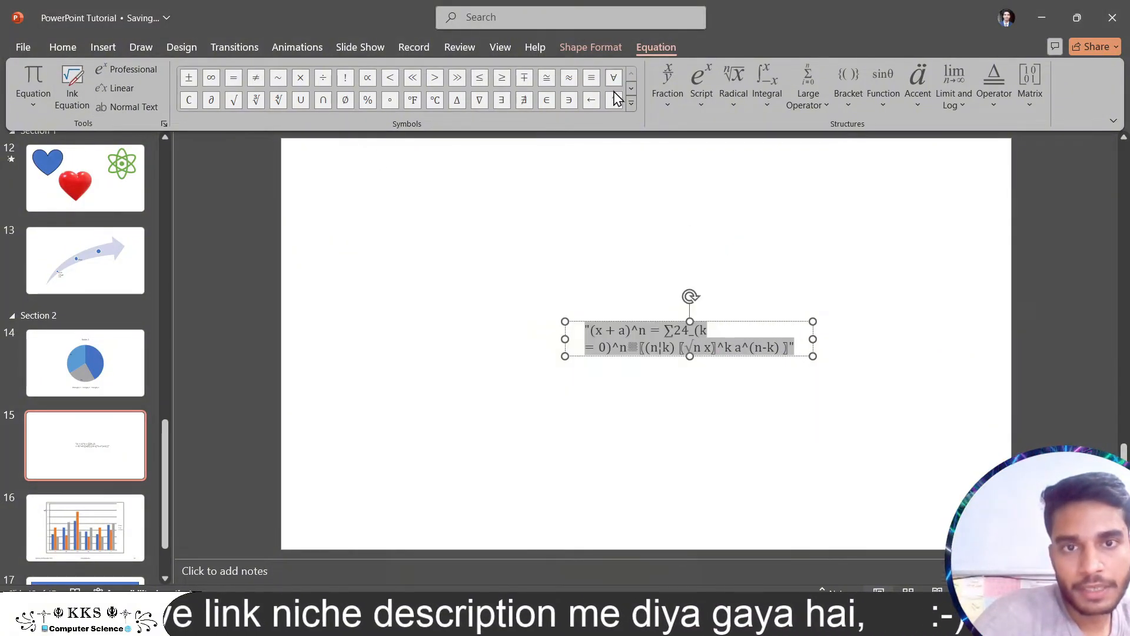
left_click(631, 102)
left_click(415, 149)
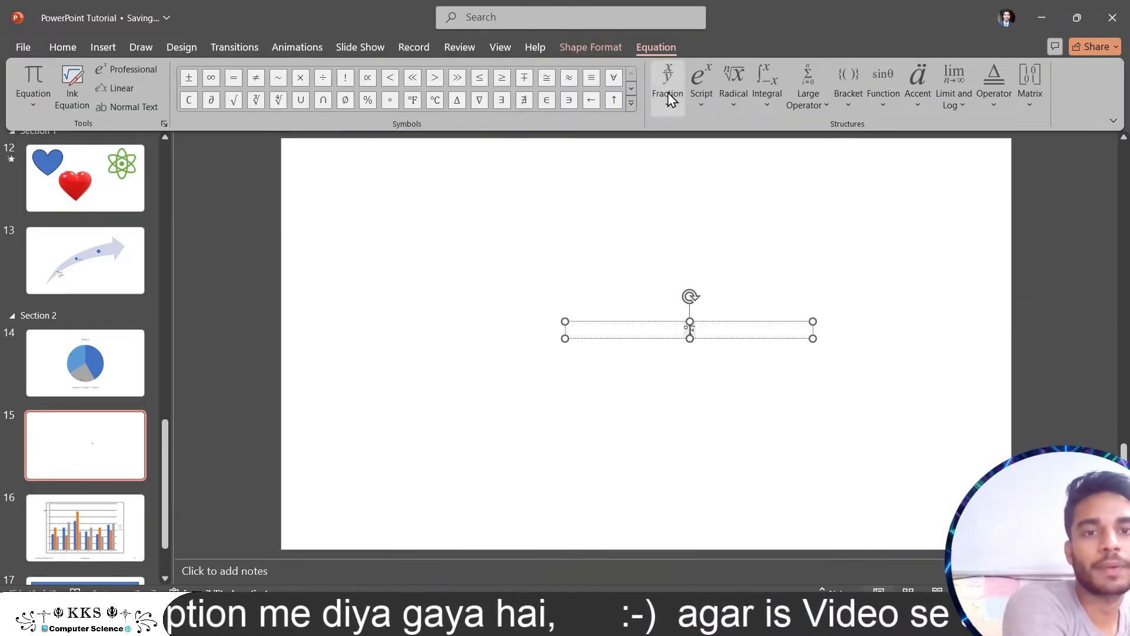
Add a stacked fraction after °F with "ee" as numerator and "ee" as denominator, followed by "gw"
left_click(656, 110)
left_click(702, 202)
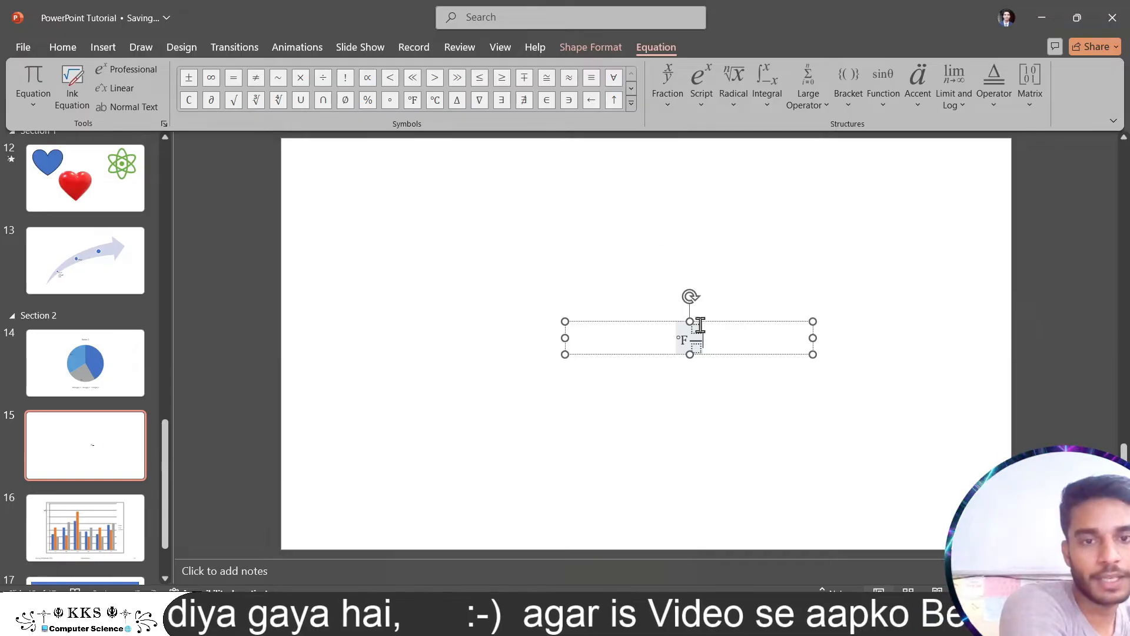
type("gw")
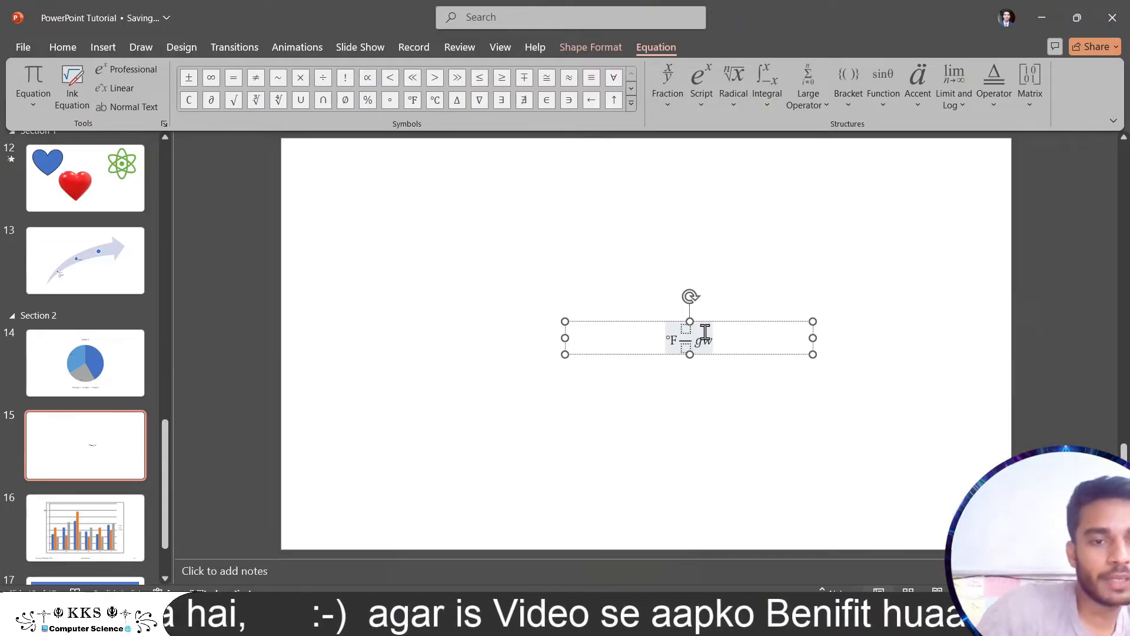
left_click(693, 328)
type("ee")
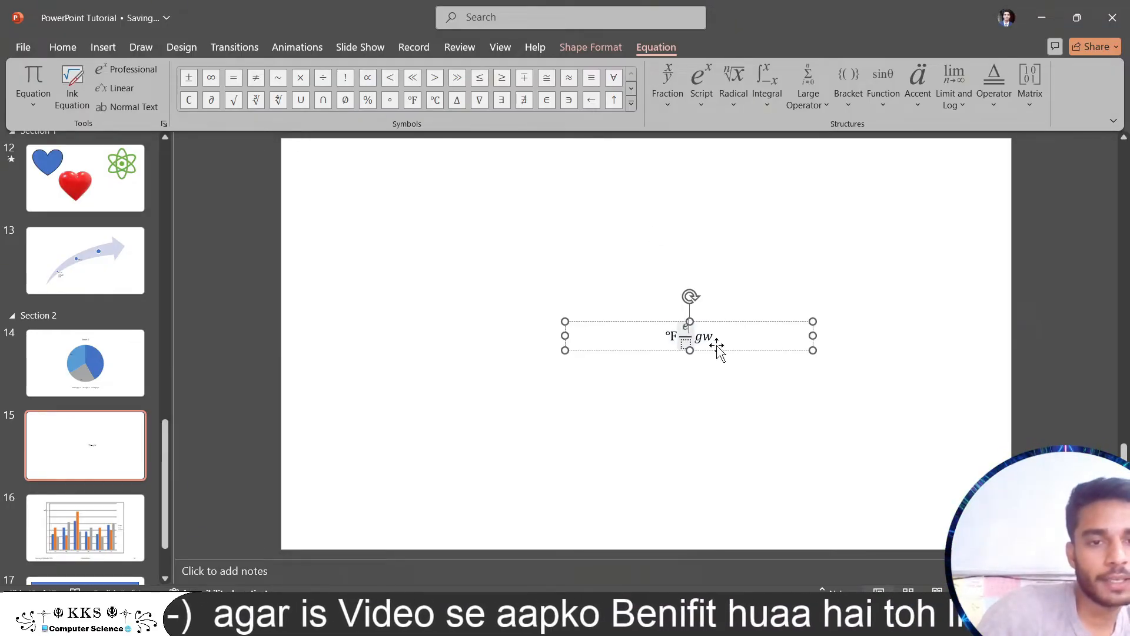
left_click(686, 344)
type("ee")
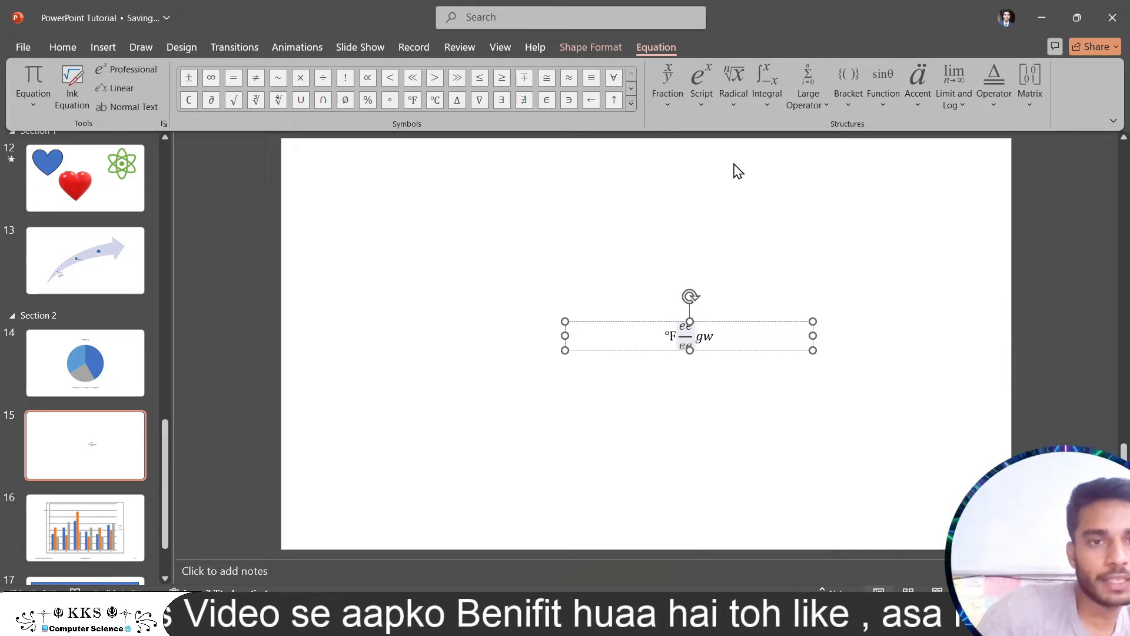
Examine the script, radical, integral, large operator, bracket, function, accent, limit and log, and operator structures available for equations
left_click(708, 95)
left_click(822, 265)
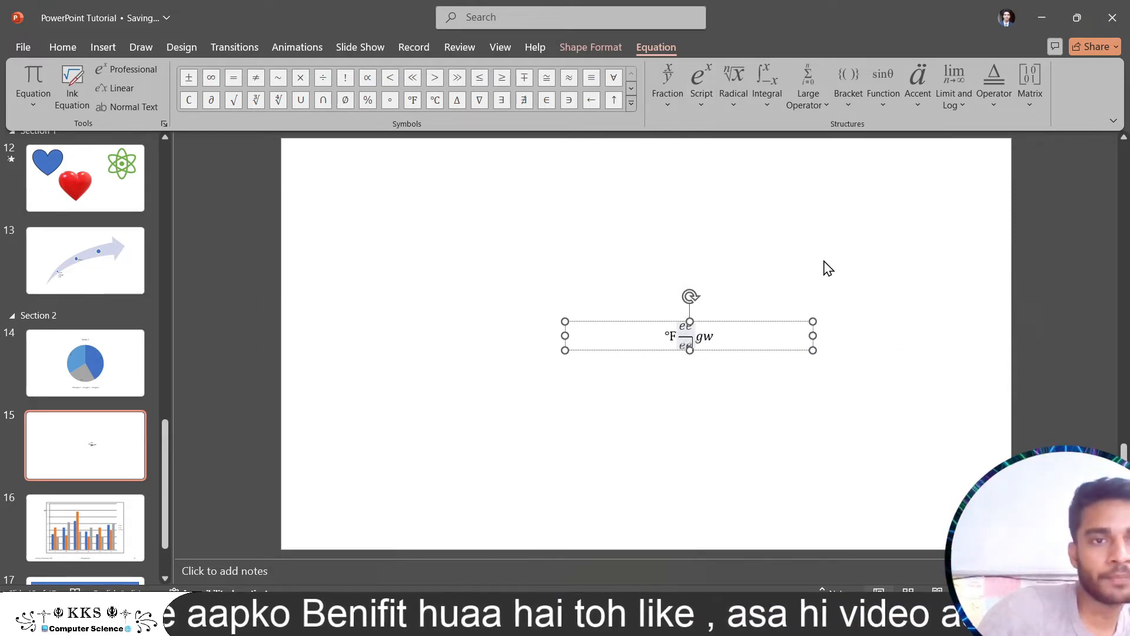
left_click(730, 100)
left_click(776, 101)
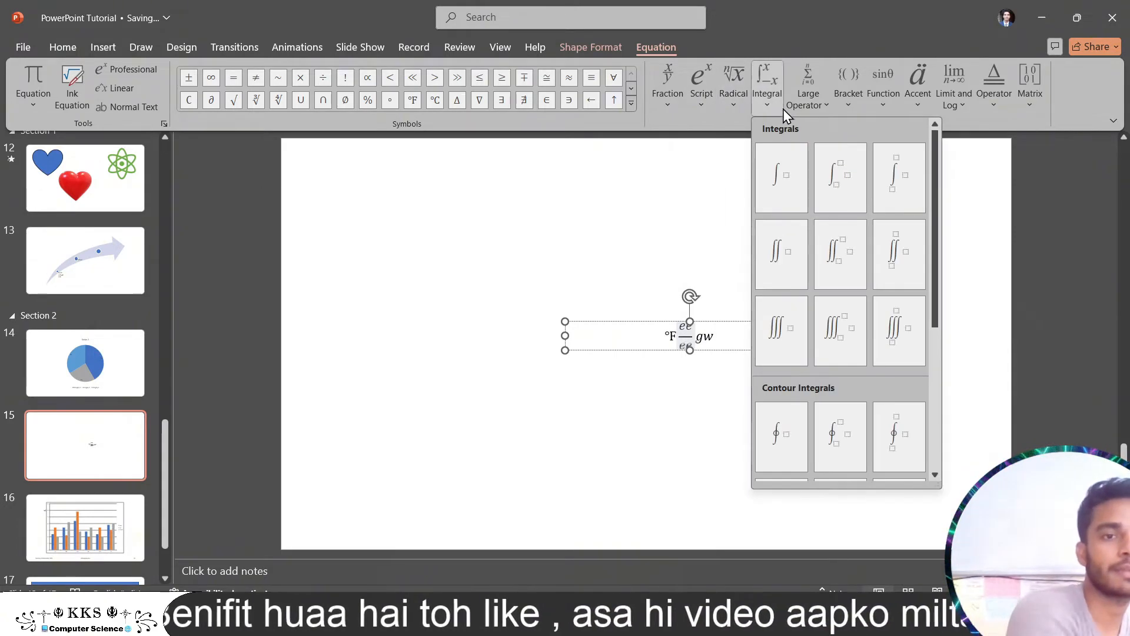
left_click(807, 104)
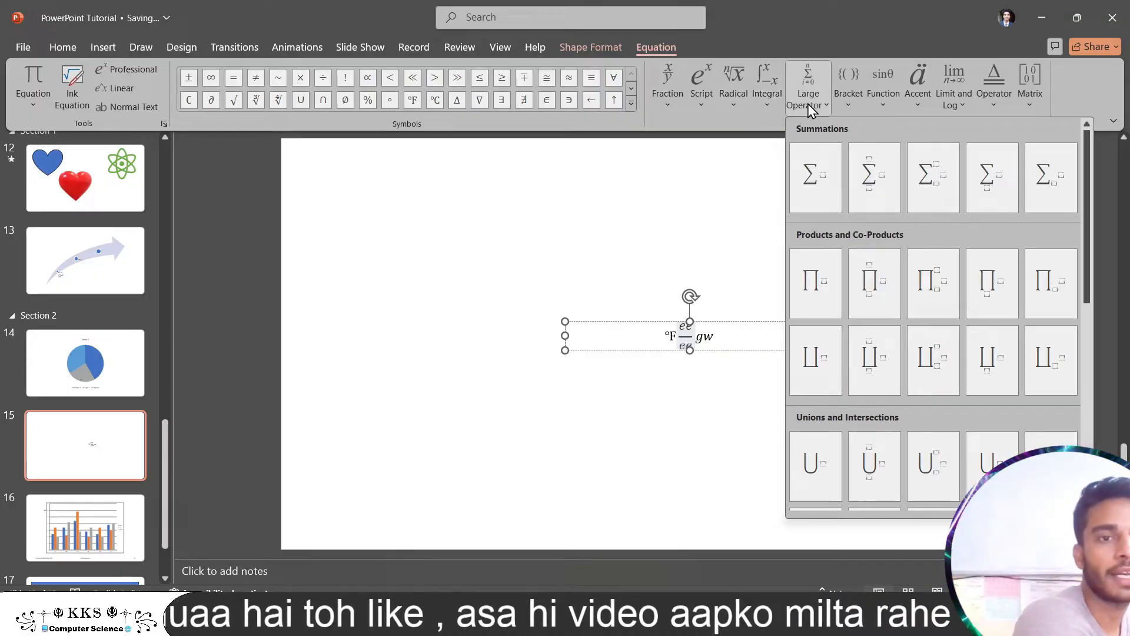
left_click(860, 91)
left_click(883, 95)
left_click(922, 100)
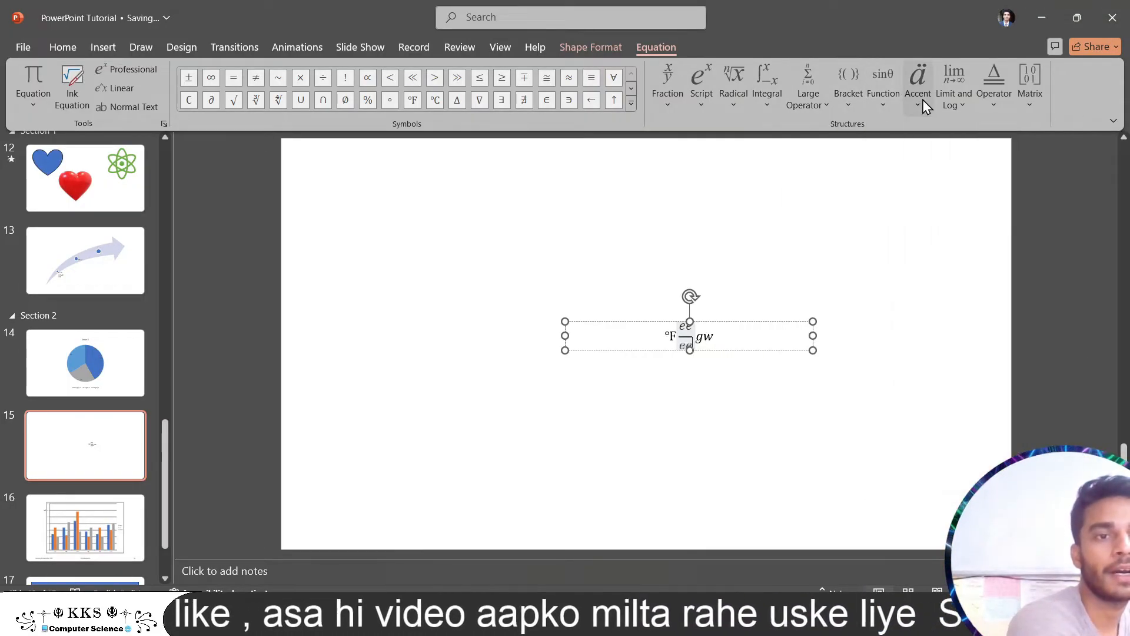
left_click(921, 100)
left_click(955, 101)
left_click(994, 98)
Insert a 3×3 identity matrix with zeros after "ee" in the fraction's denominator
left_click(1031, 97)
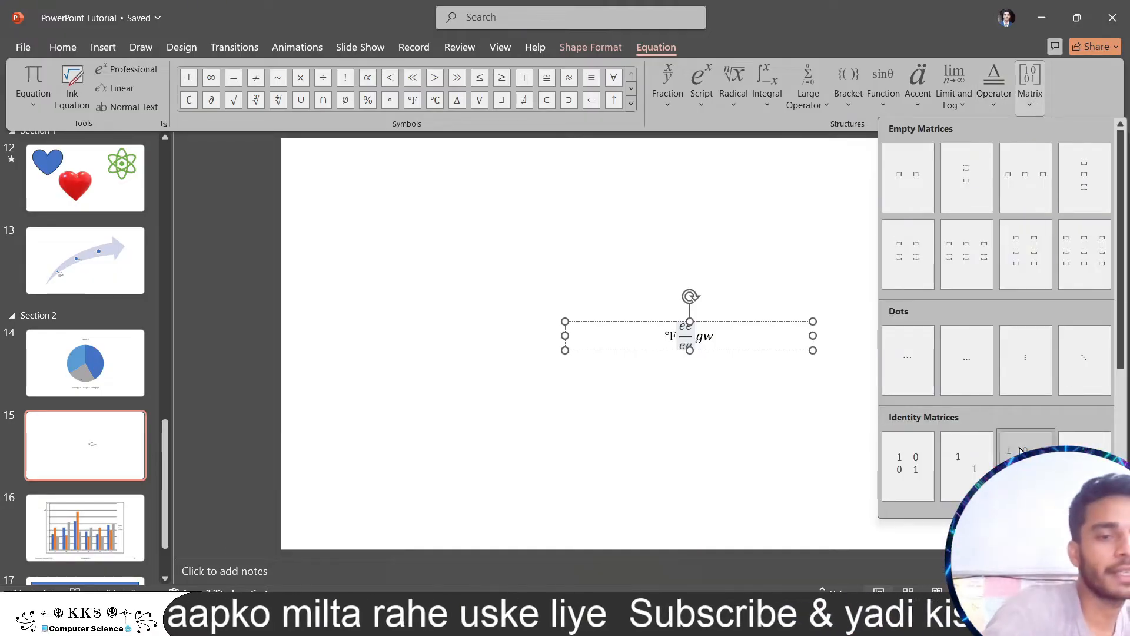
left_click(1025, 465)
left_click(673, 422)
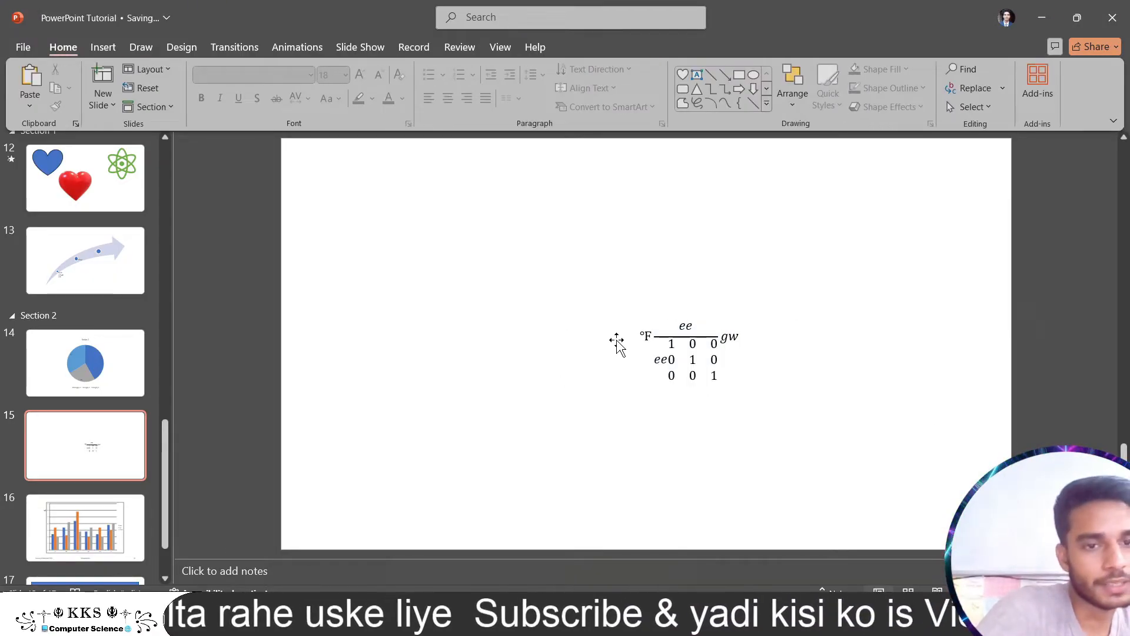
left_click(678, 327)
left_click(676, 322)
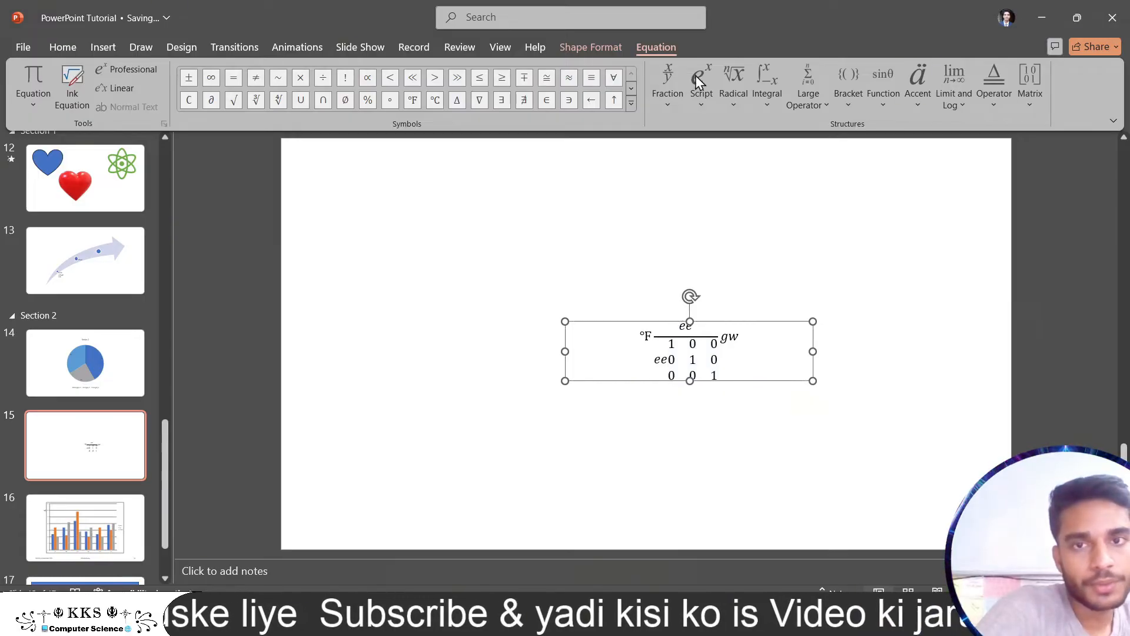
Examine the source options offered for inserting video and audio into the slide
left_click(111, 46)
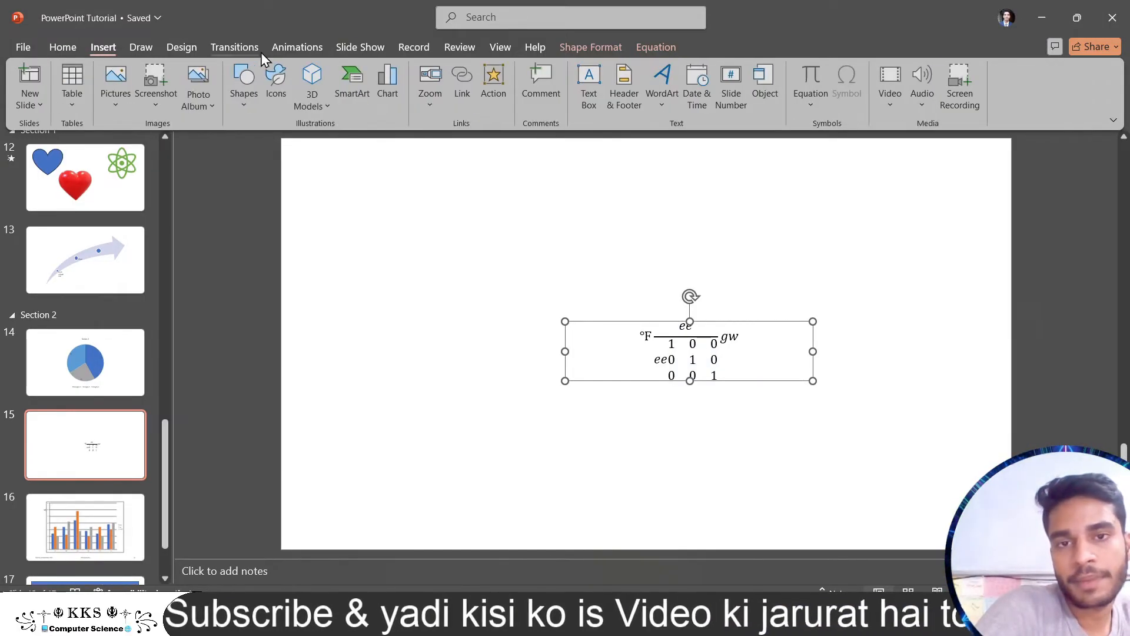
left_click(835, 151)
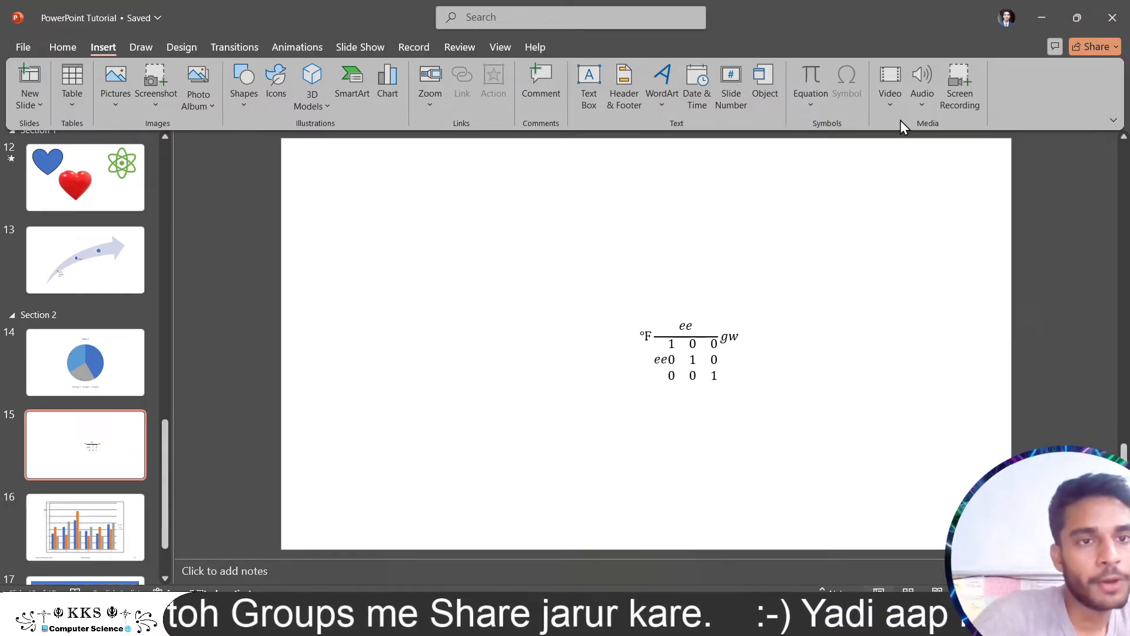
left_click(887, 103)
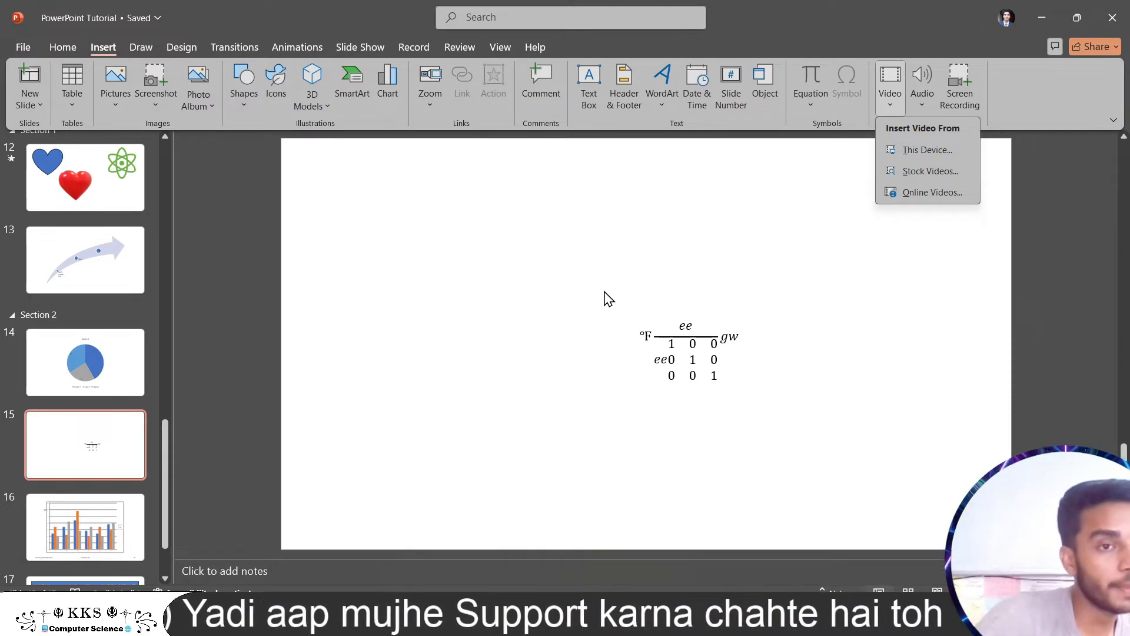
left_click(918, 224)
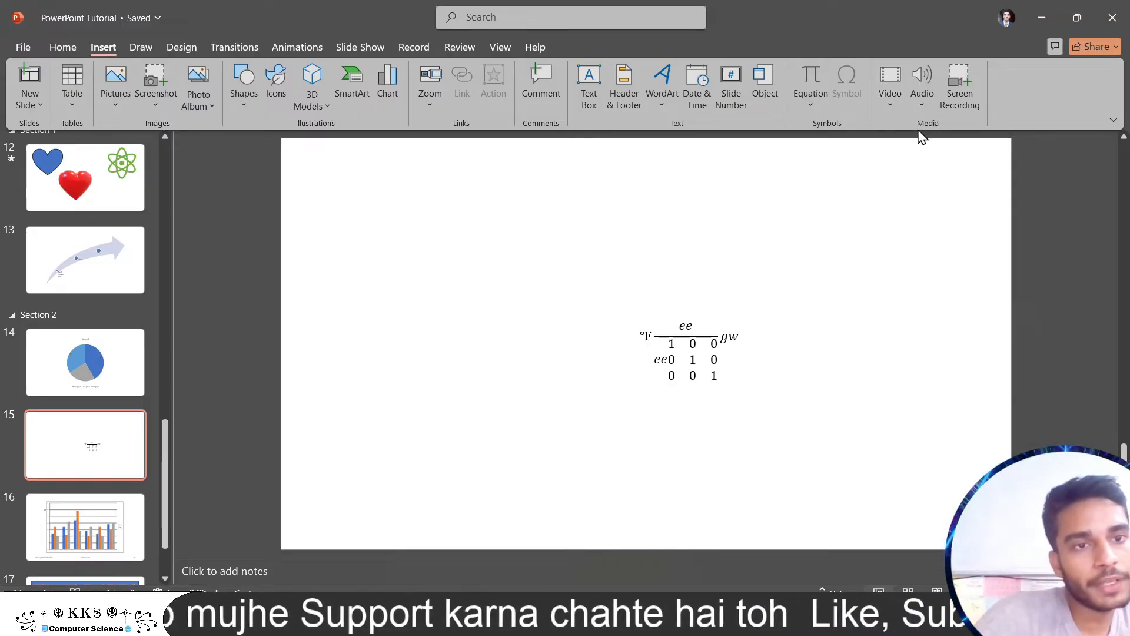
left_click(920, 112)
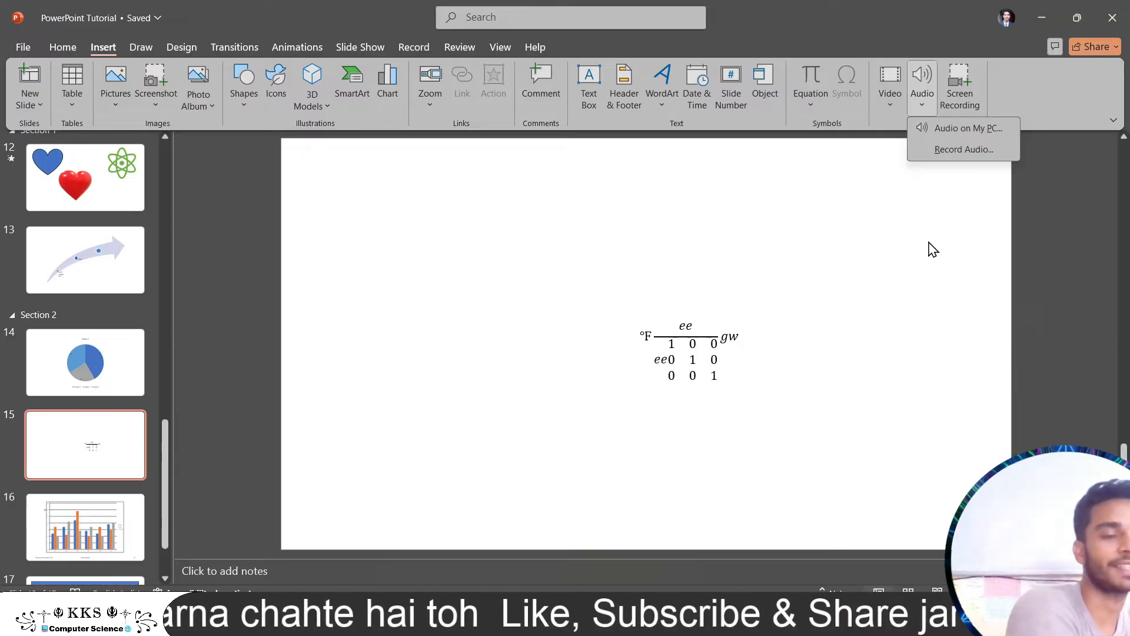
Examine the screen recording controls and close them without recording anything
left_click(902, 233)
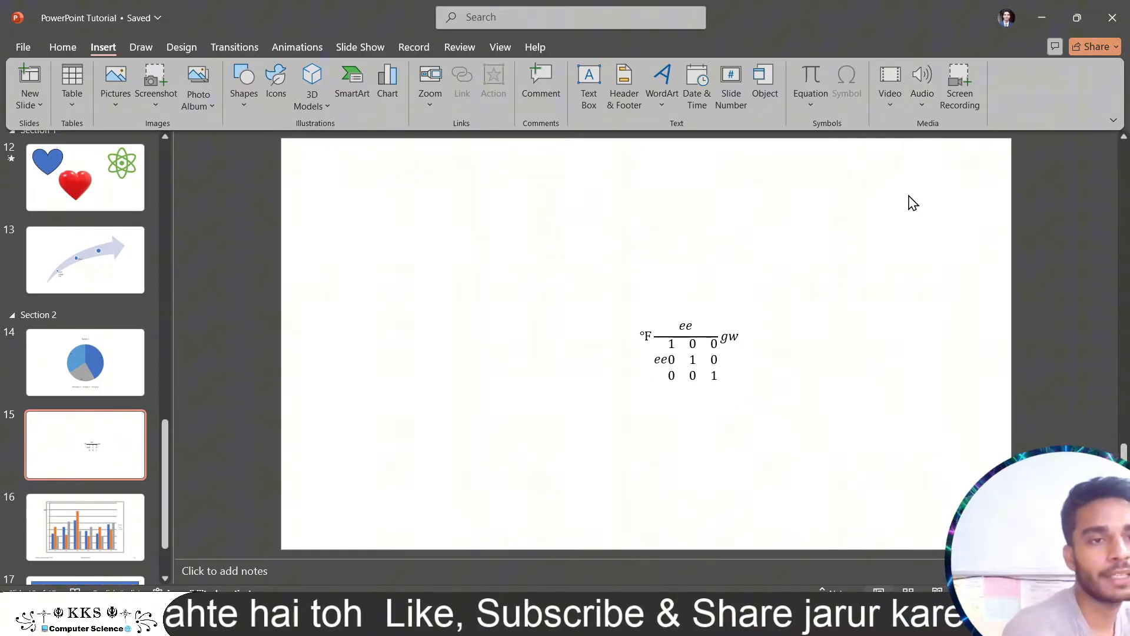
left_click(946, 107)
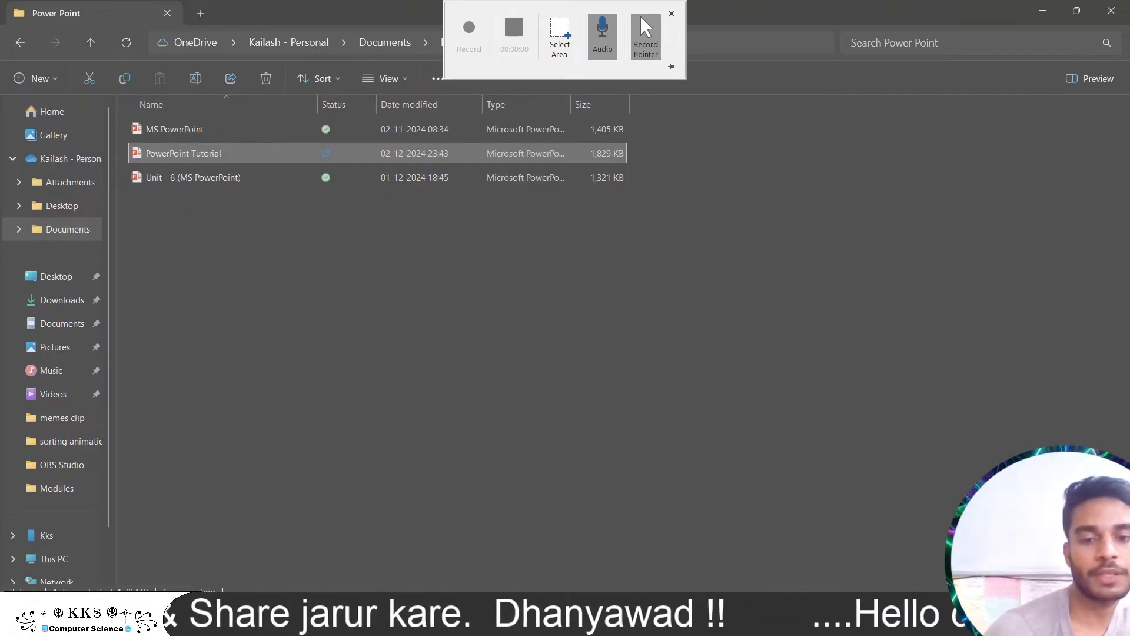
left_click(671, 13)
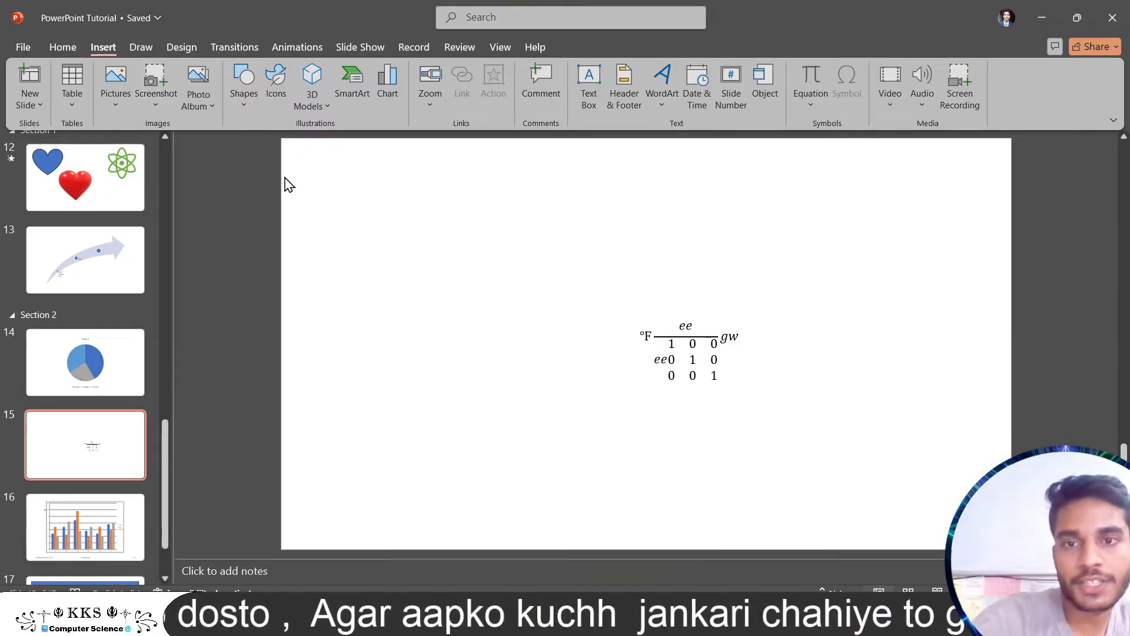
Review the commands available for drawing, design, transitions, animations, slide shows, recording, reviewing, viewing and help
left_click(228, 618)
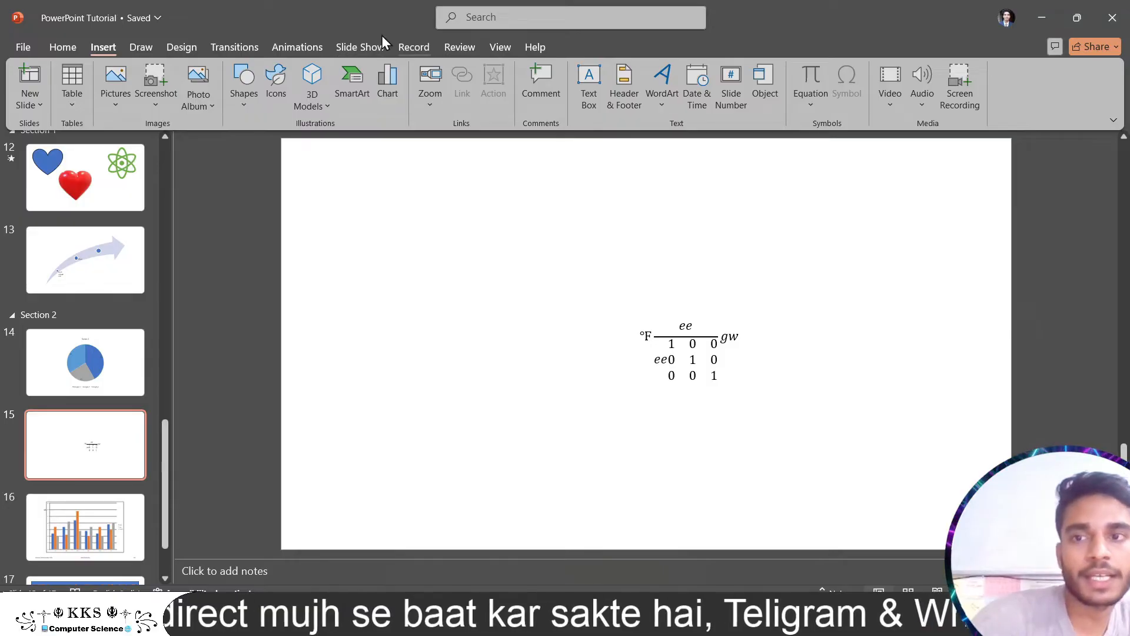
left_click(146, 41)
left_click(176, 42)
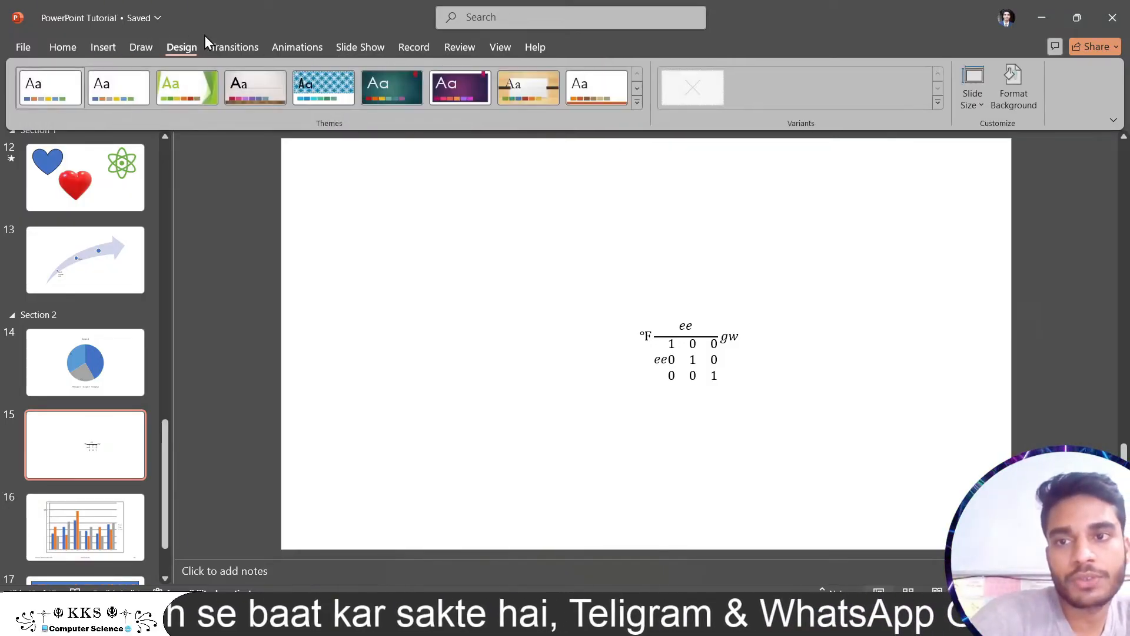
left_click(261, 45)
left_click(300, 45)
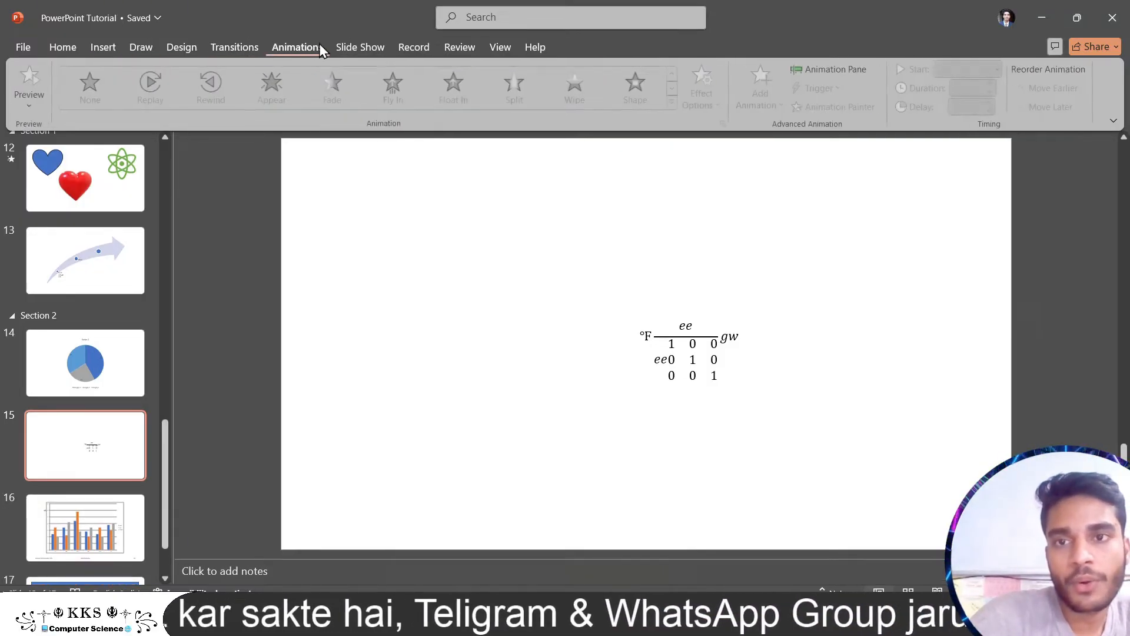
left_click(370, 42)
left_click(413, 44)
left_click(465, 45)
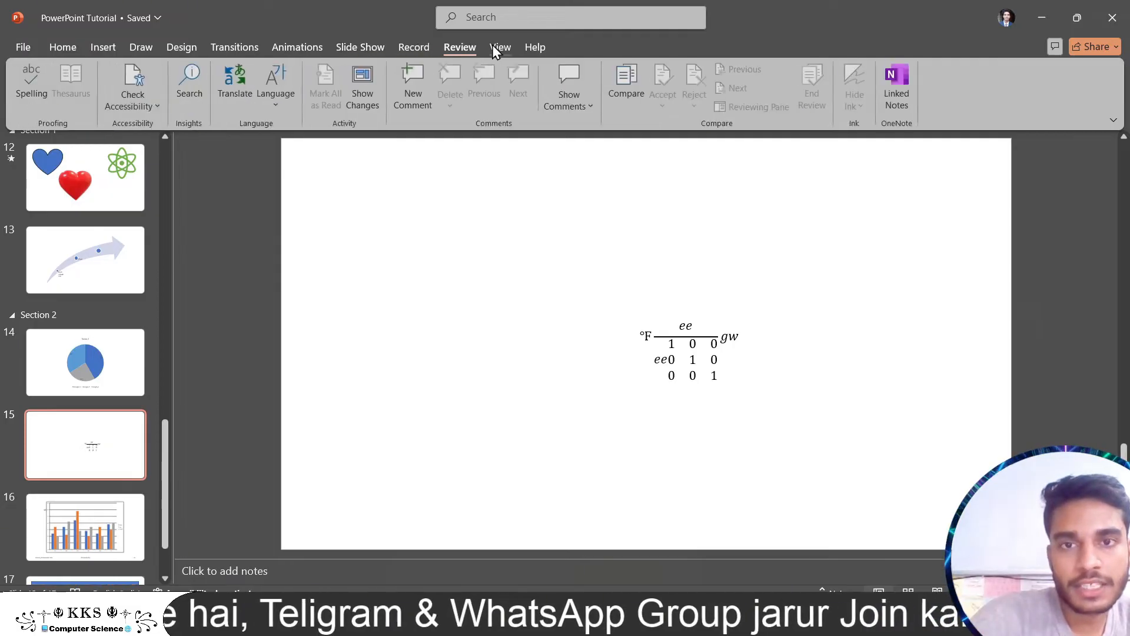
left_click(499, 46)
left_click(532, 46)
left_click(500, 47)
left_click(409, 45)
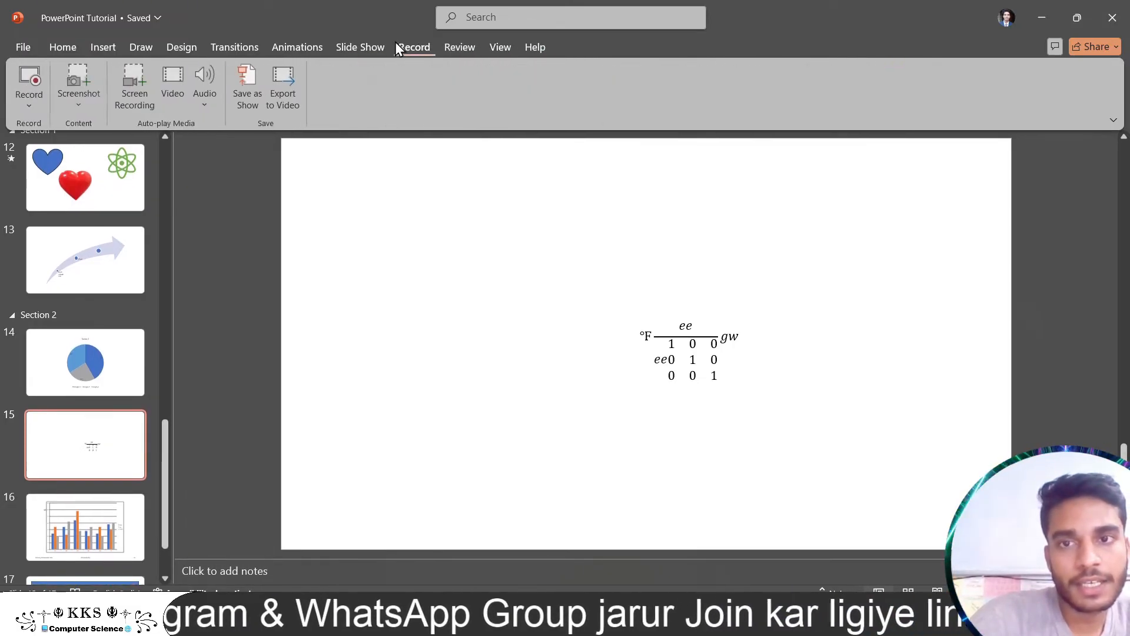
left_click(332, 45)
left_click(277, 43)
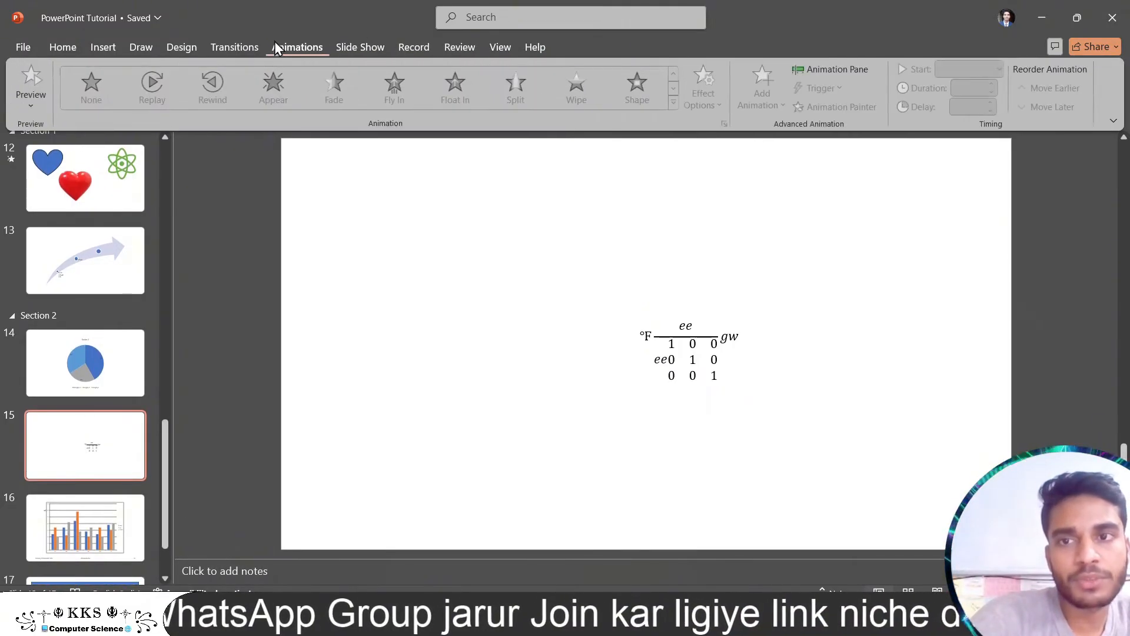
left_click(223, 44)
left_click(181, 46)
left_click(141, 44)
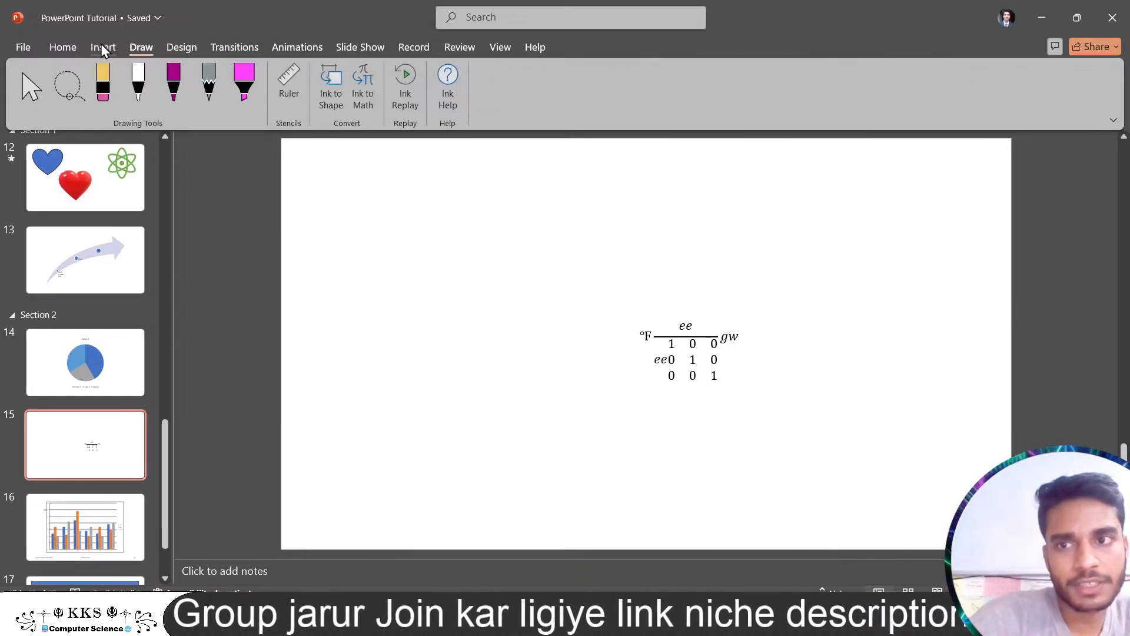
left_click(100, 46)
left_click(148, 52)
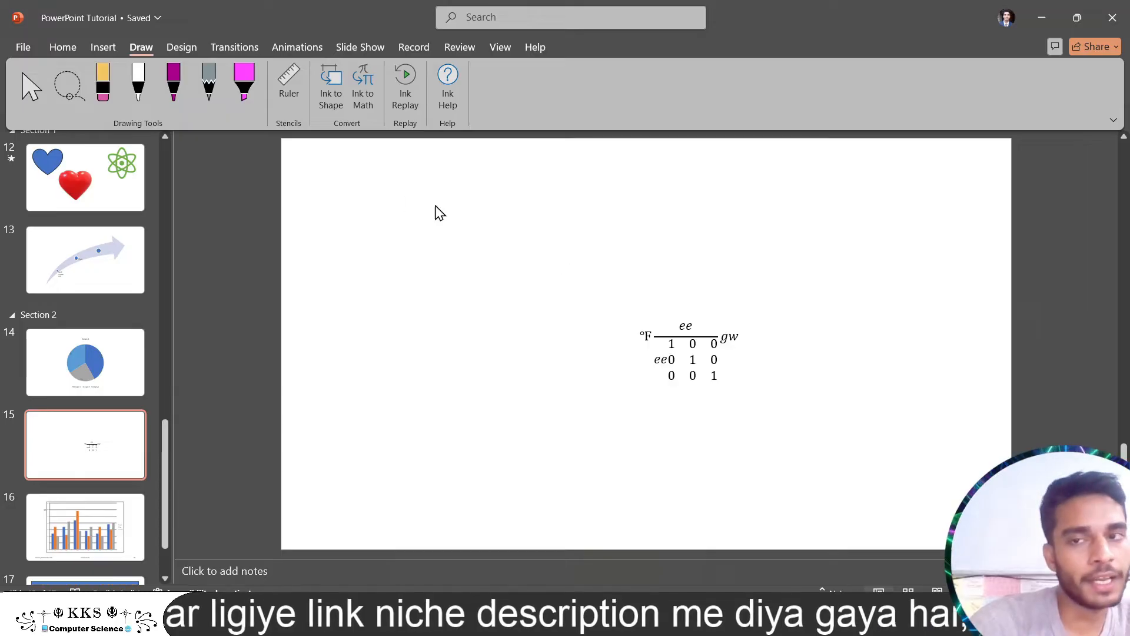
left_click(102, 47)
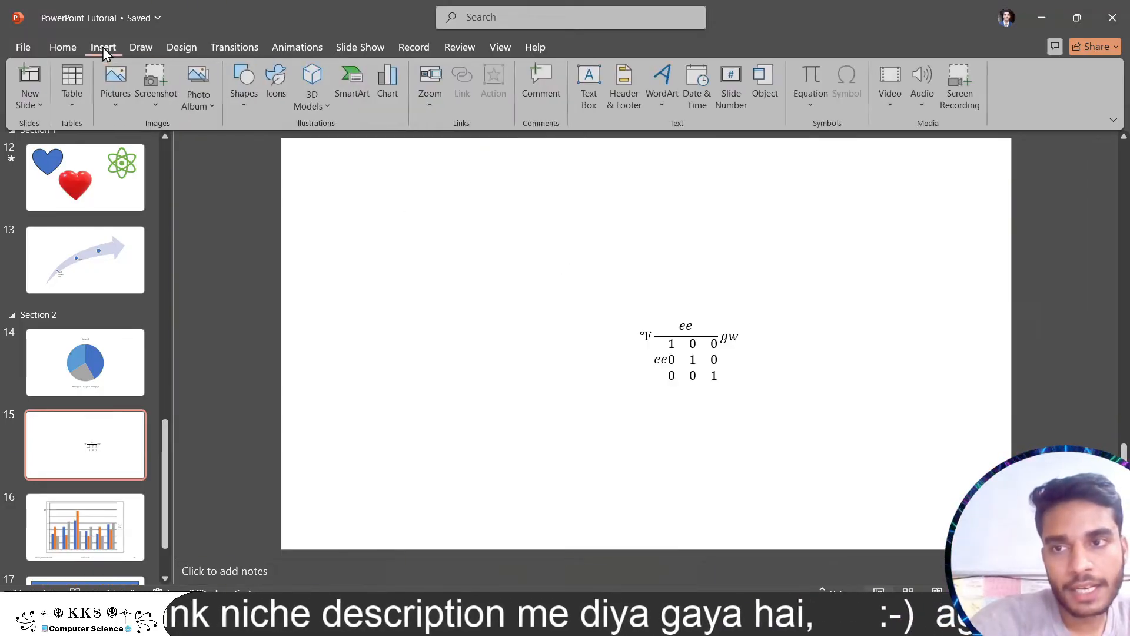
left_click(140, 47)
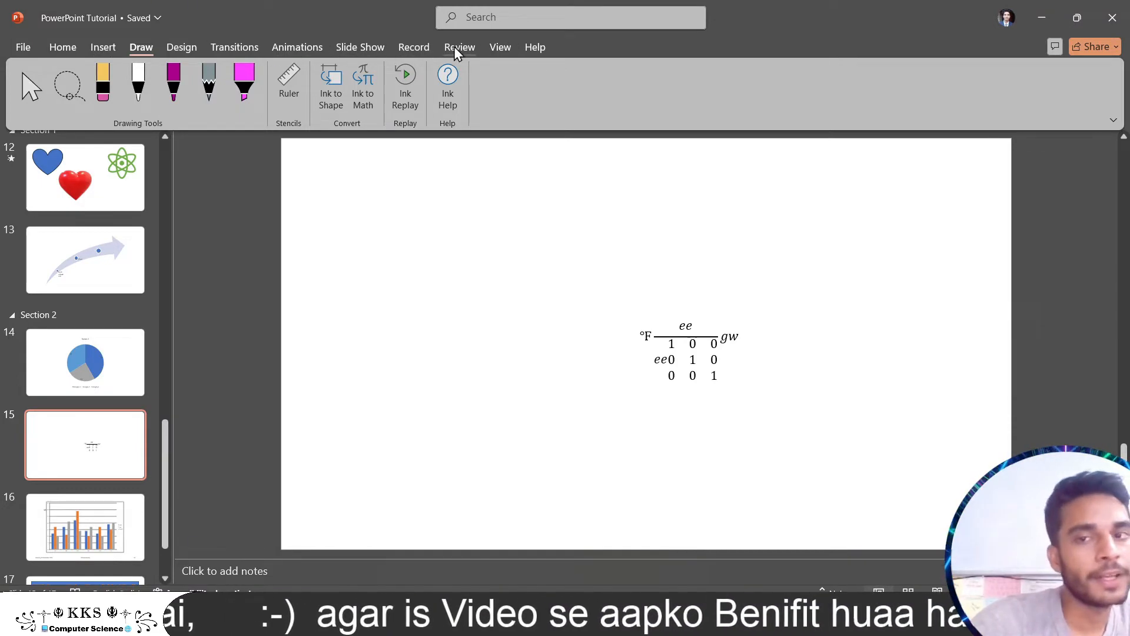
left_click(104, 50)
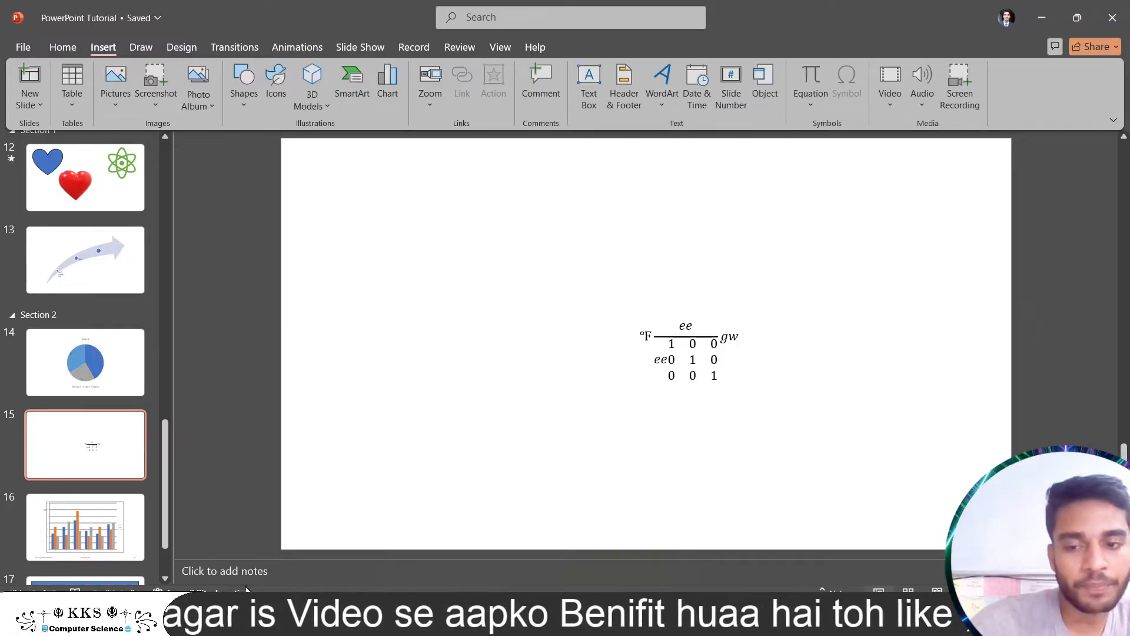
left_click(253, 621)
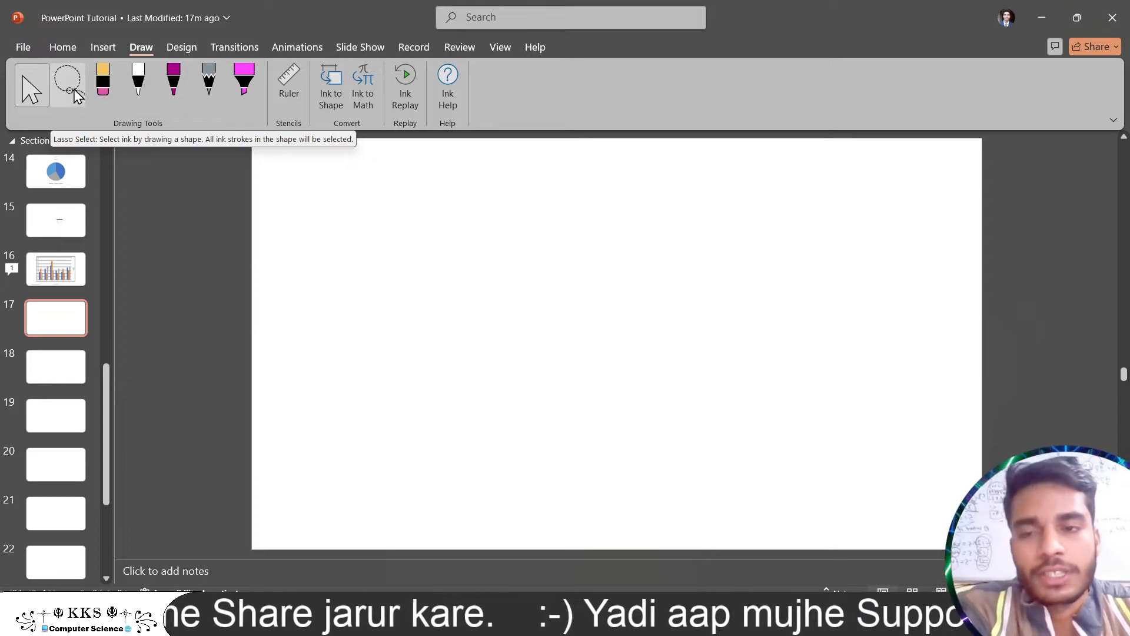
Set the first pen to dark pink and draw a letter S near the upper-left of blank slide 17
left_click(139, 90)
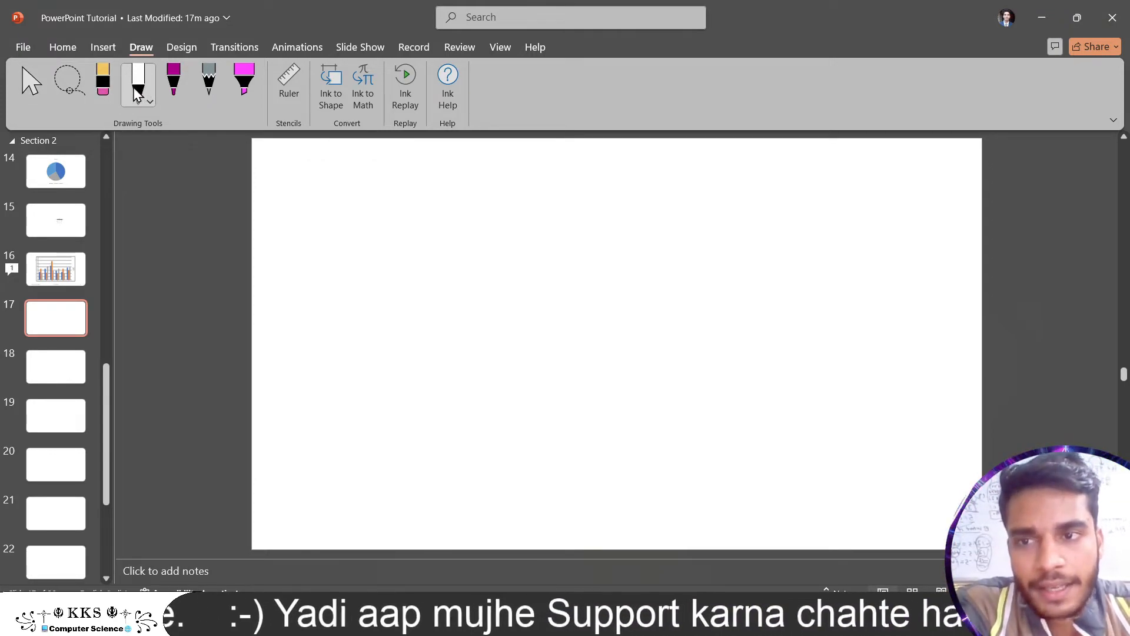
left_click(175, 86)
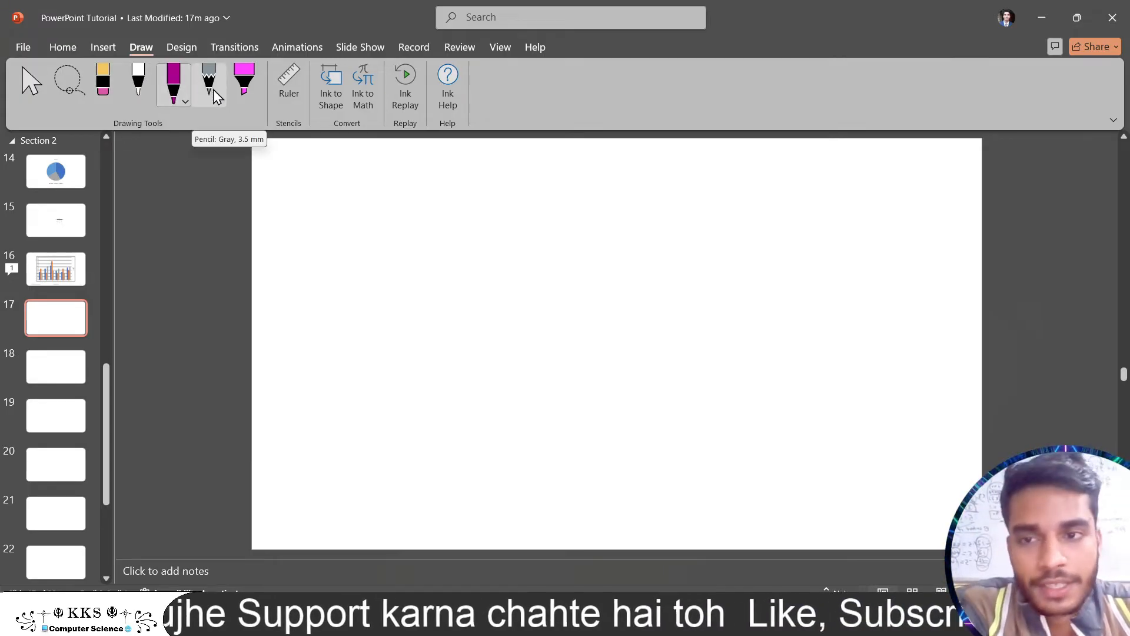
left_click(146, 94)
left_click(147, 99)
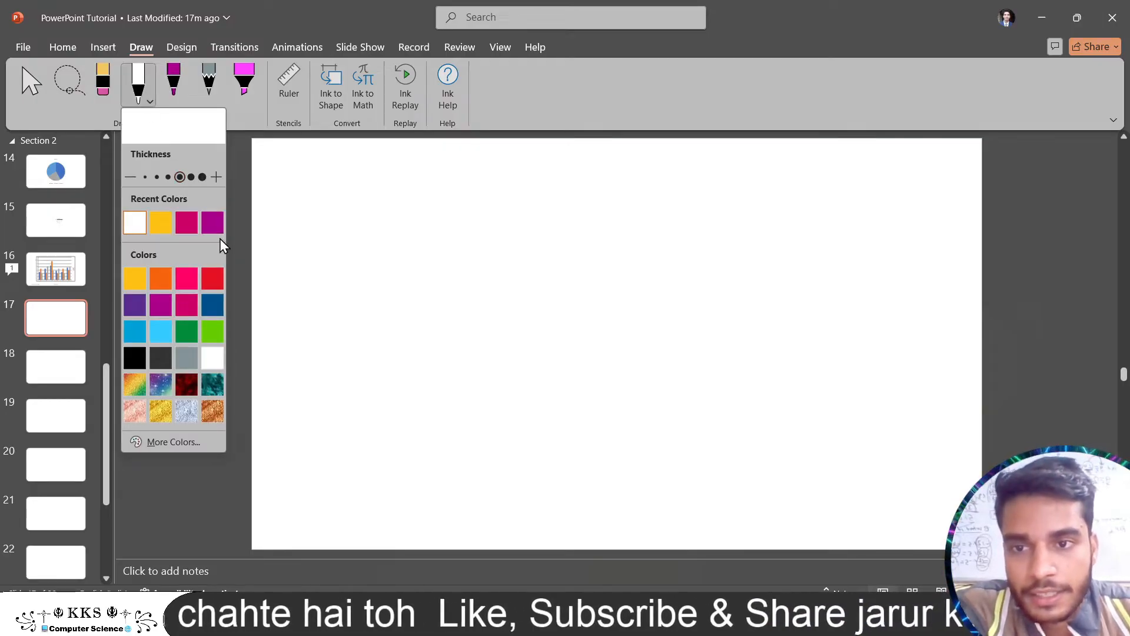
left_click(184, 217)
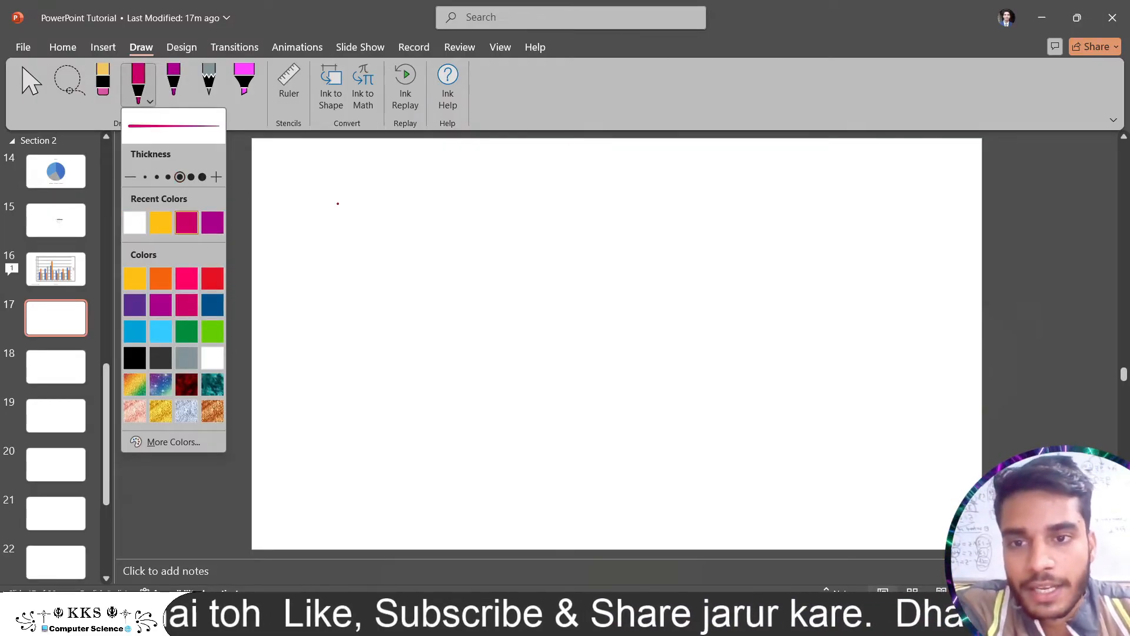
left_click(354, 209)
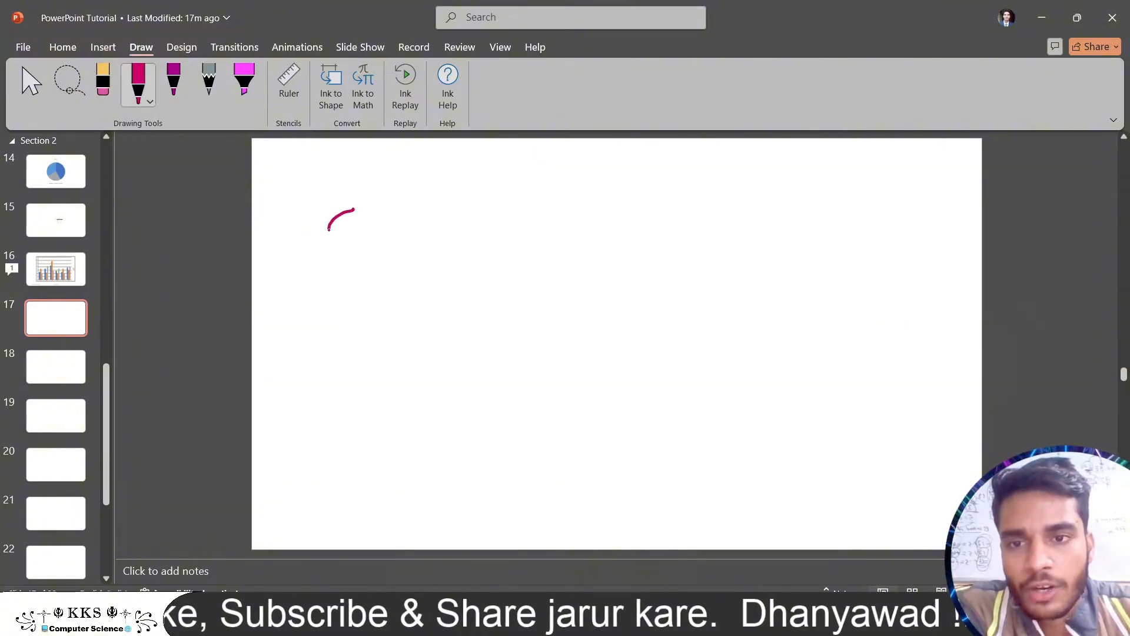
left_click_drag(333, 278, 327, 271)
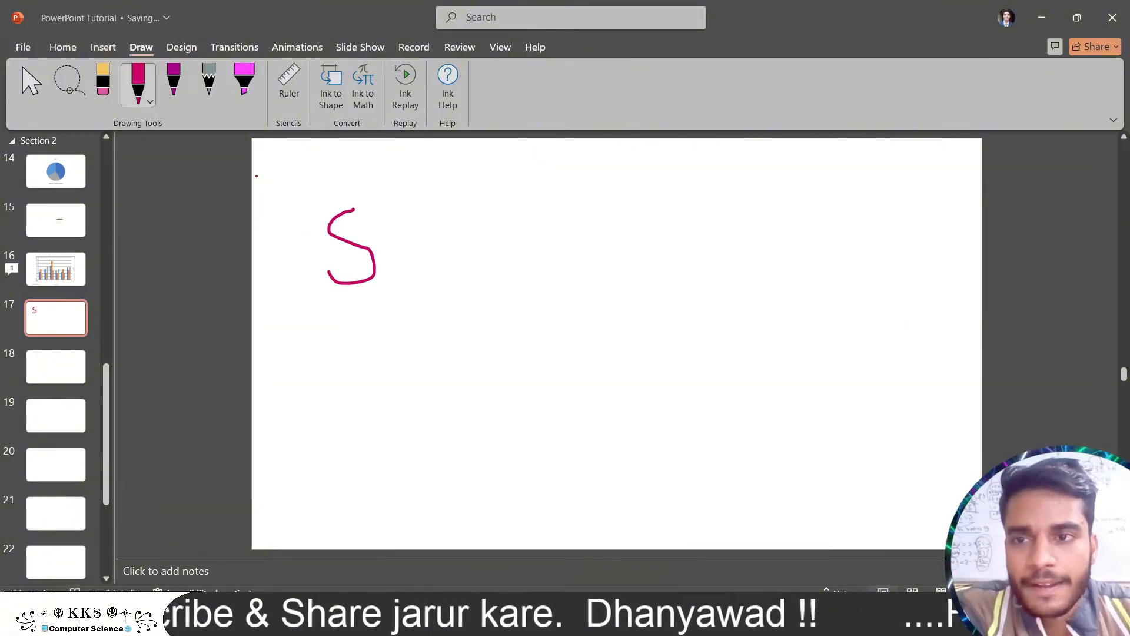
Change the first pen to the textured teal effect and draw a second S to the right of the pink one
left_click(151, 102)
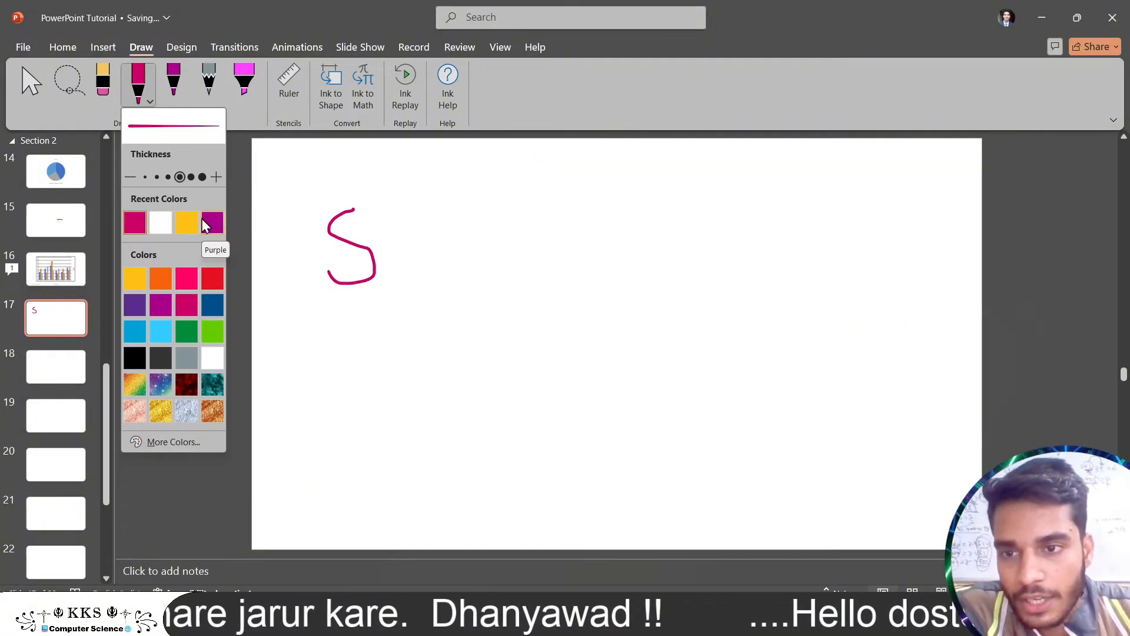
left_click(212, 385)
mouse_move(523, 229)
left_mouse_down()
mouse_move(487, 231)
mouse_move(451, 283)
left_mouse_up()
Set the first pen to the thickest preset and draw a vertical zigzag beside the teal S
left_click(147, 104)
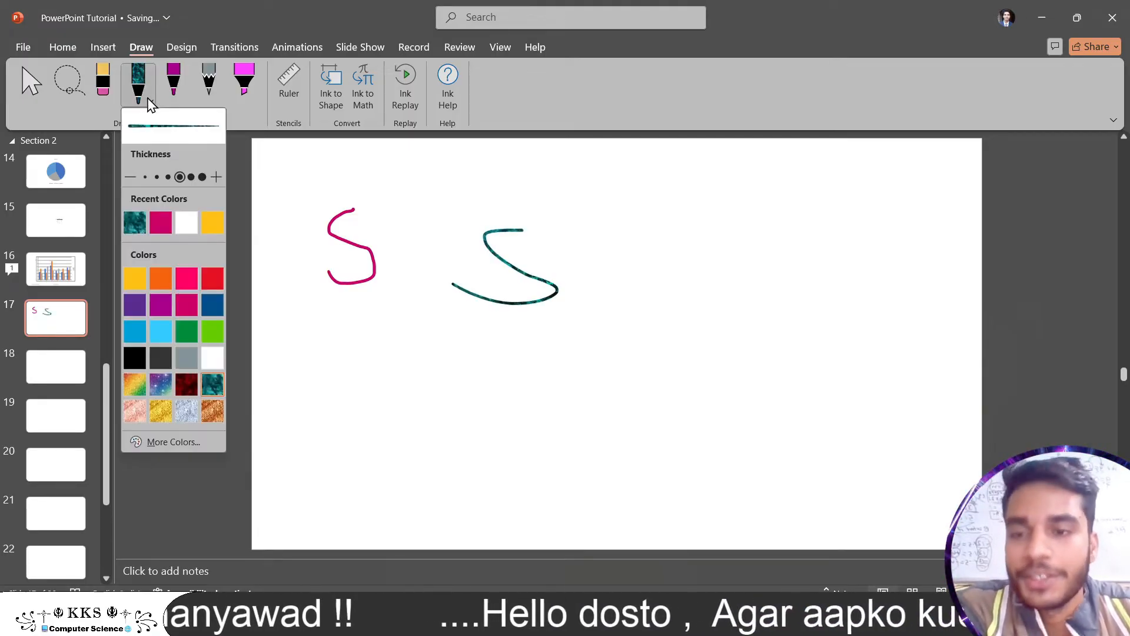
left_click(200, 176)
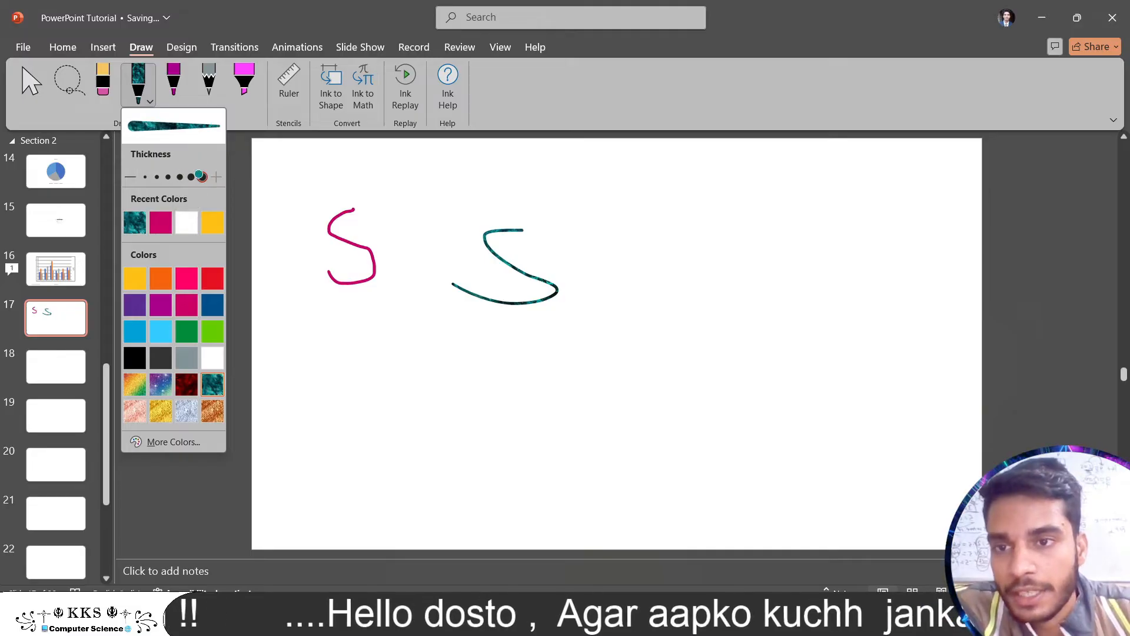
mouse_move(564, 207)
left_mouse_down()
mouse_move(637, 309)
mouse_move(650, 385)
left_mouse_up()
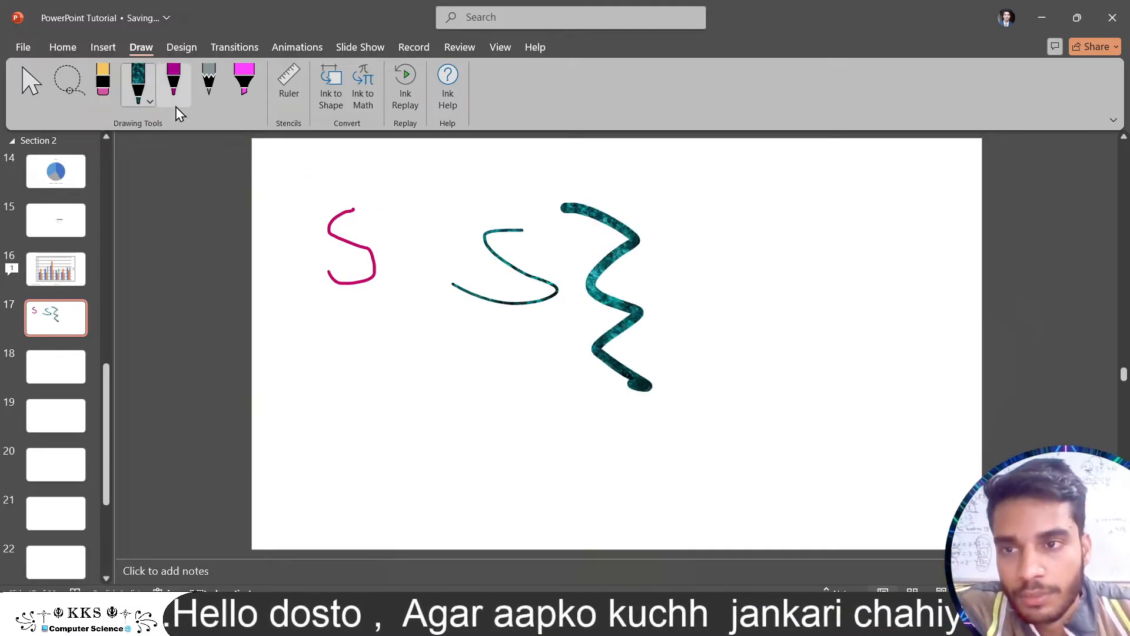
Change the first pen to yellow-orange and draw a large thick S overlapping the pink S
left_click(149, 95)
left_click(164, 220)
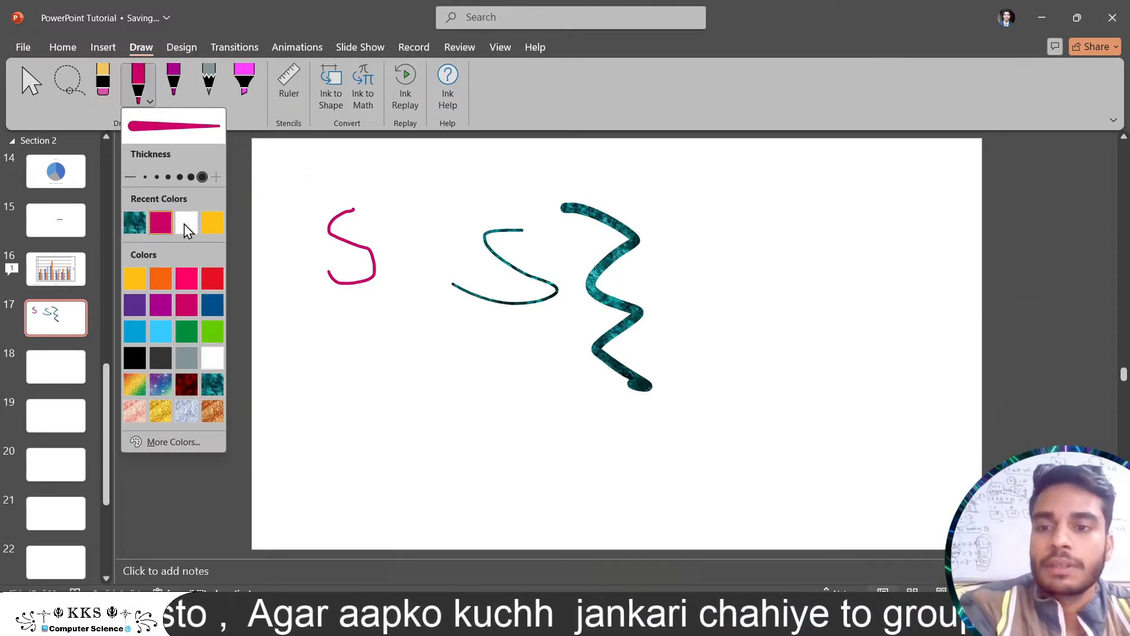
left_click(215, 222)
mouse_move(354, 250)
left_mouse_down()
mouse_move(371, 290)
mouse_move(360, 355)
left_mouse_up()
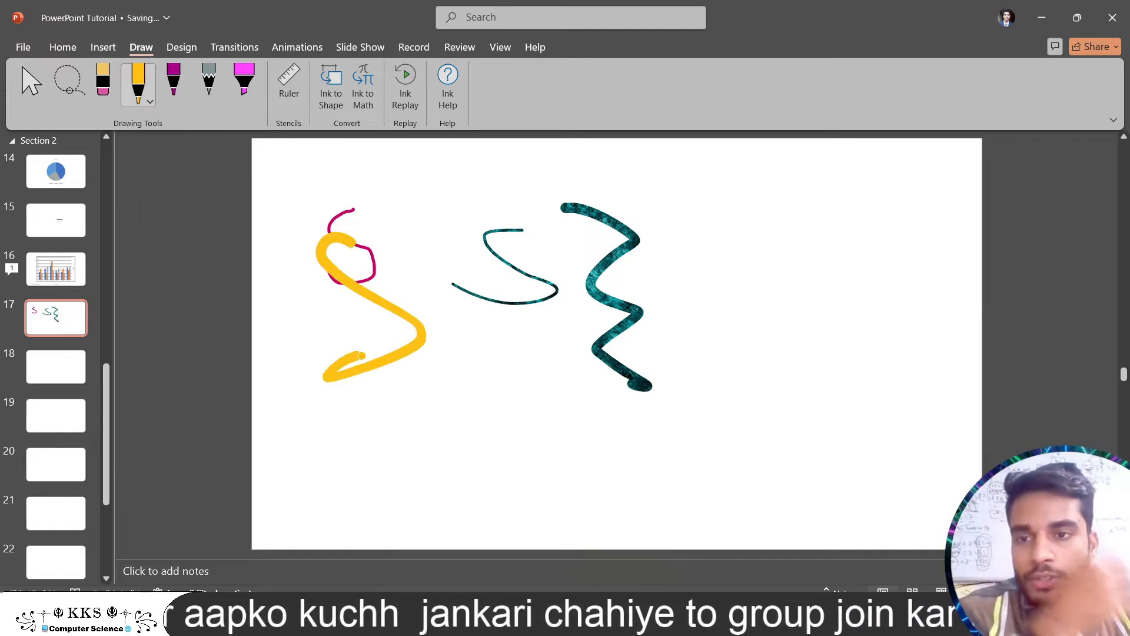
Examine the custom colour options for the first pen and leave its colour as is
left_click(144, 100)
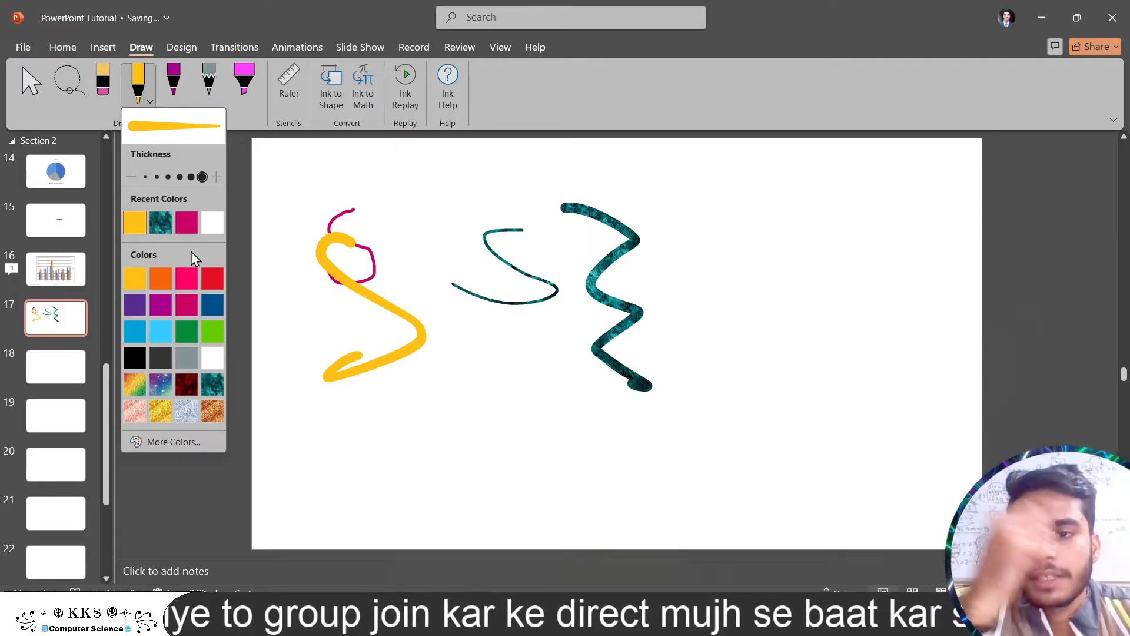
left_click(184, 440)
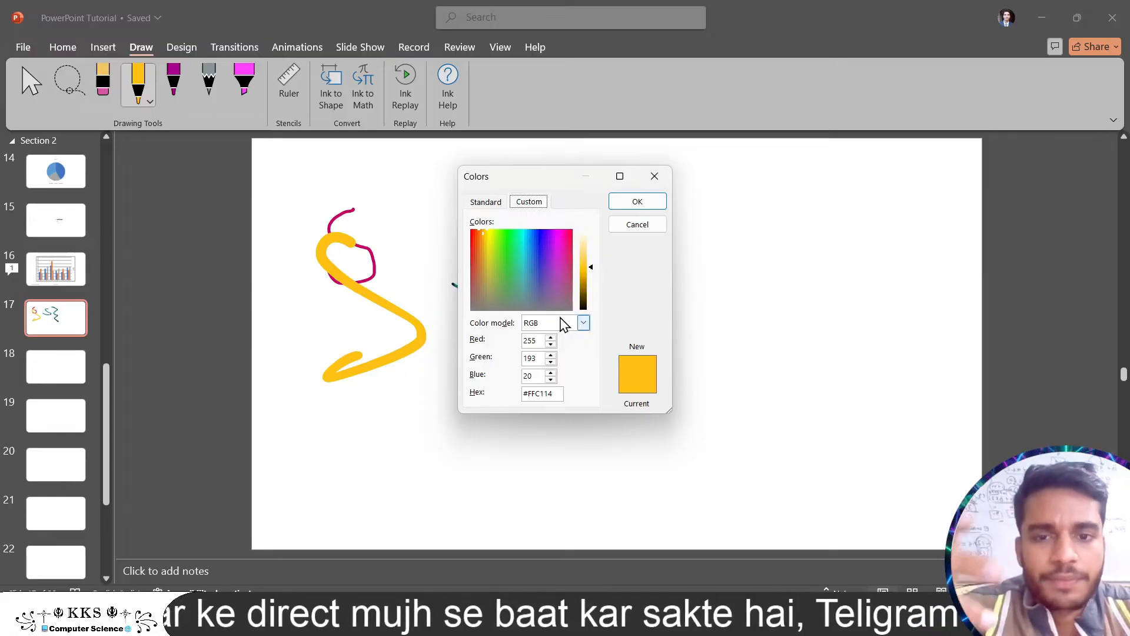
left_click(654, 176)
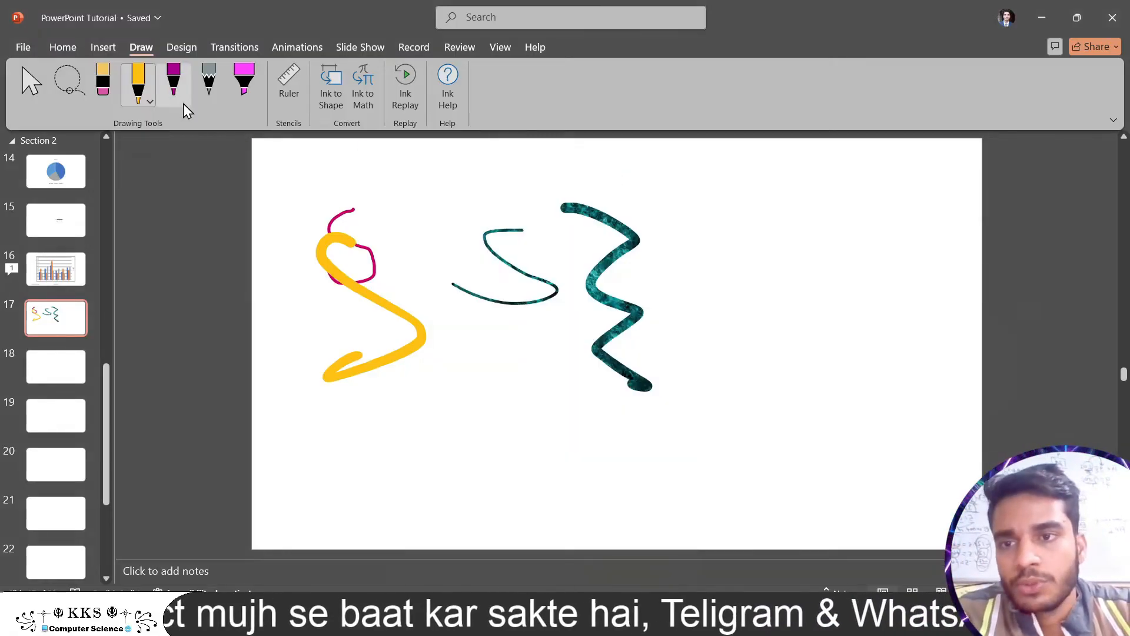
Set the purple pen to the fourth thickness preset and draw a jagged line across the slide's top and down its right side
left_click(178, 100)
left_click(178, 101)
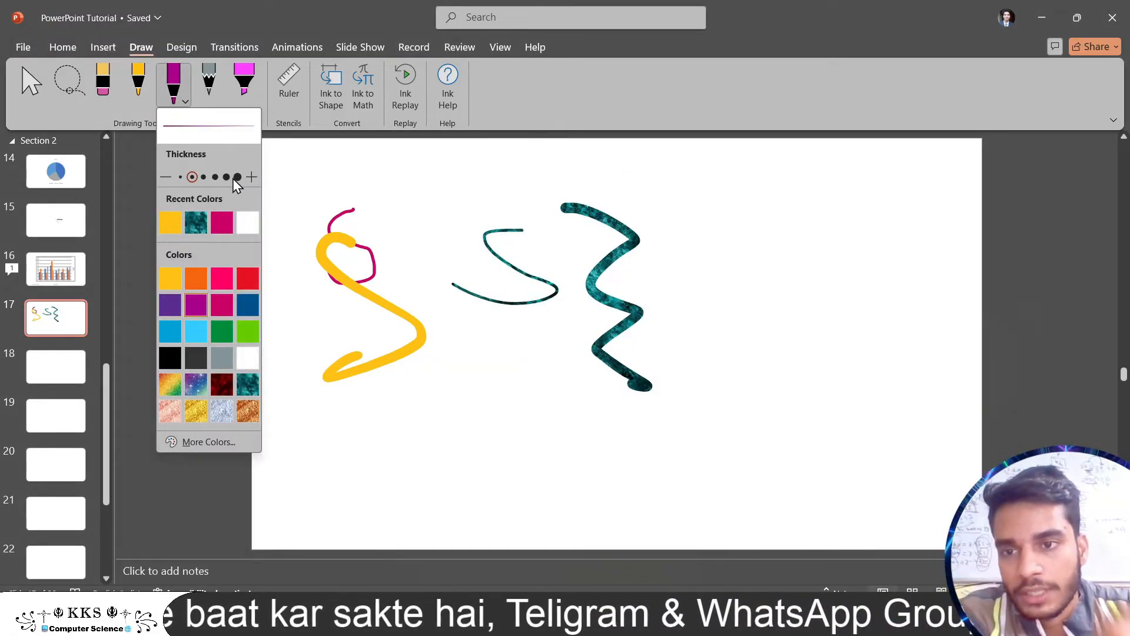
left_click(215, 178)
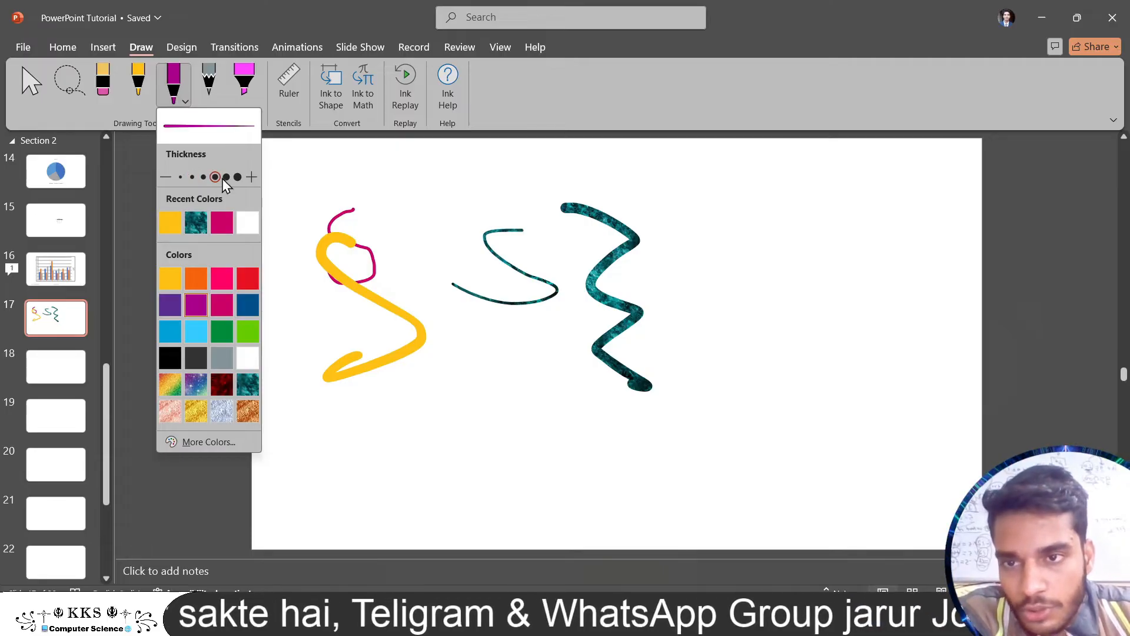
mouse_move(439, 195)
left_mouse_down()
mouse_move(689, 158)
mouse_move(770, 341)
left_mouse_up()
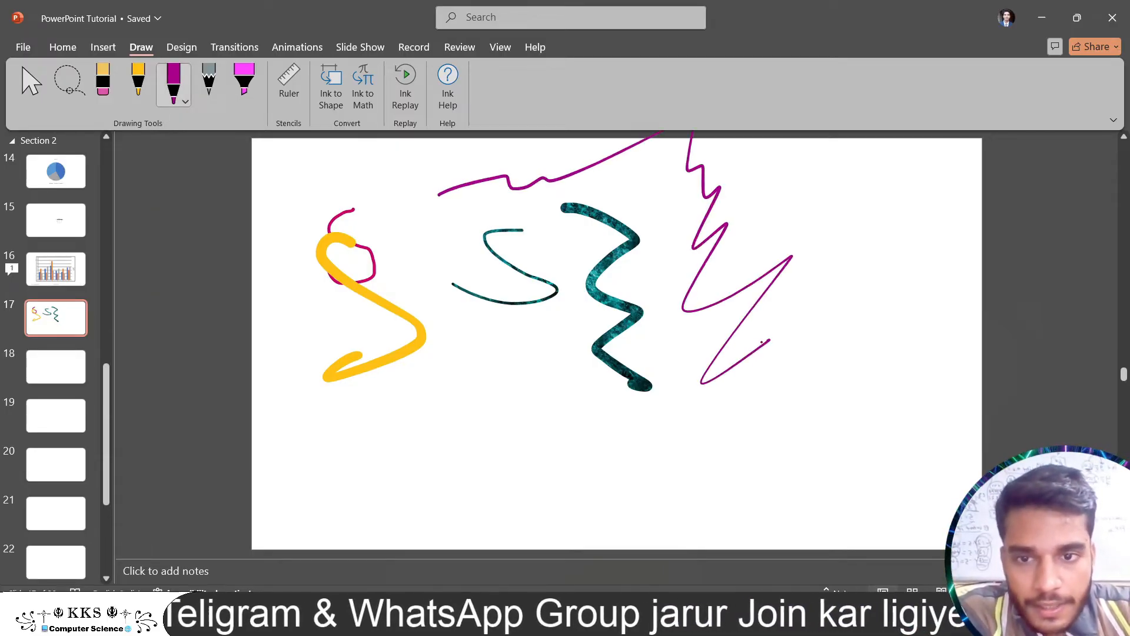
Change the pencil to dark blue and draw a looping freehand line below the other strokes
left_click(212, 94)
left_click(223, 106)
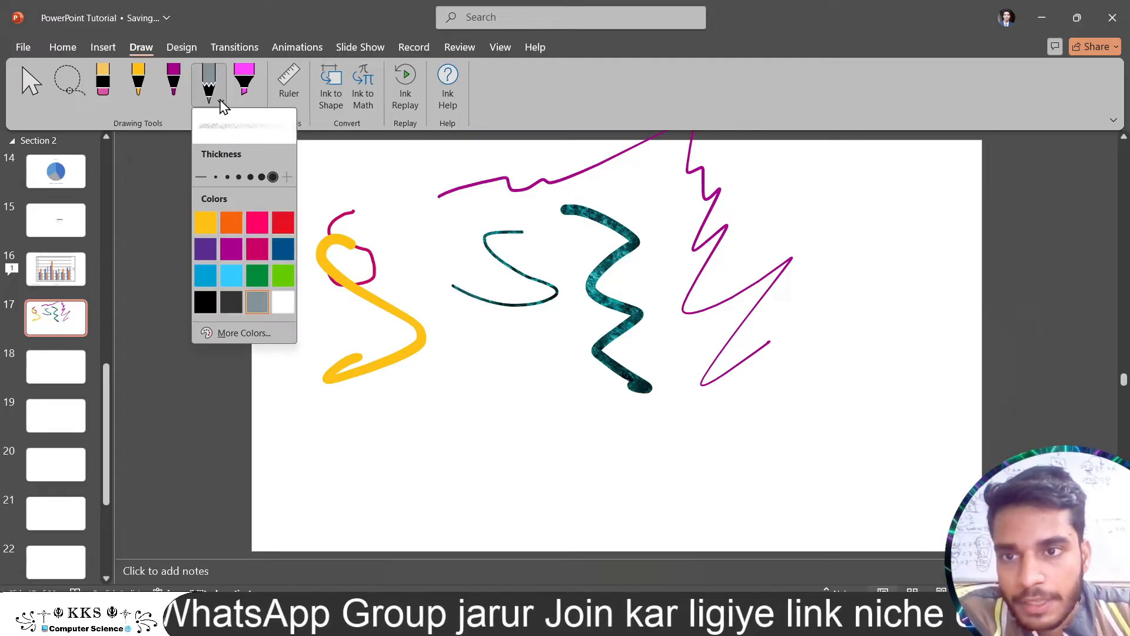
left_click(282, 246)
mouse_move(348, 422)
left_mouse_down()
mouse_move(479, 404)
mouse_move(619, 437)
mouse_move(724, 442)
left_mouse_up()
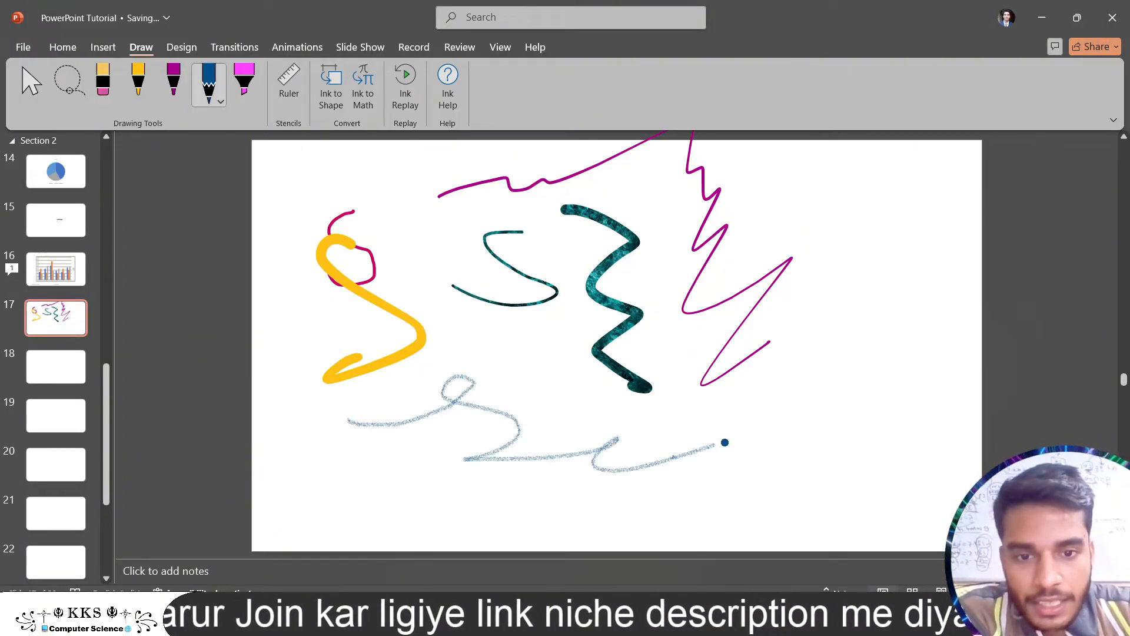
Draw pink highlighter strokes across the top of the slide, across the yellow S and below the purple jagged line
left_click(244, 83)
mouse_move(275, 217)
left_mouse_down()
mouse_move(531, 171)
mouse_move(775, 178)
left_mouse_up()
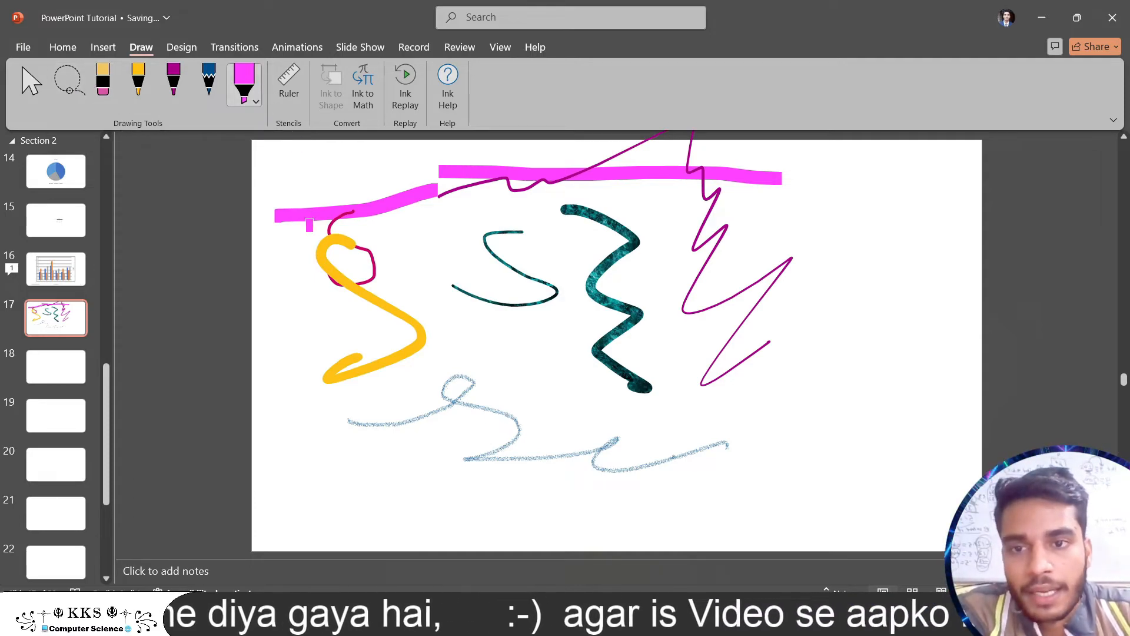
left_click_drag(272, 259, 408, 257)
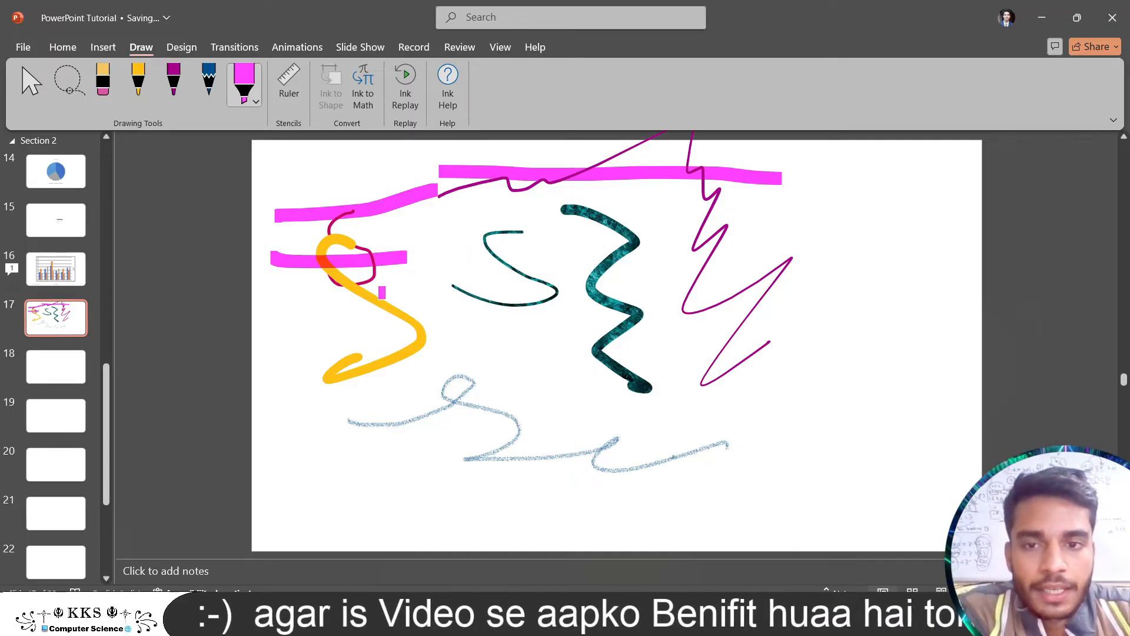
left_click_drag(710, 408, 856, 381)
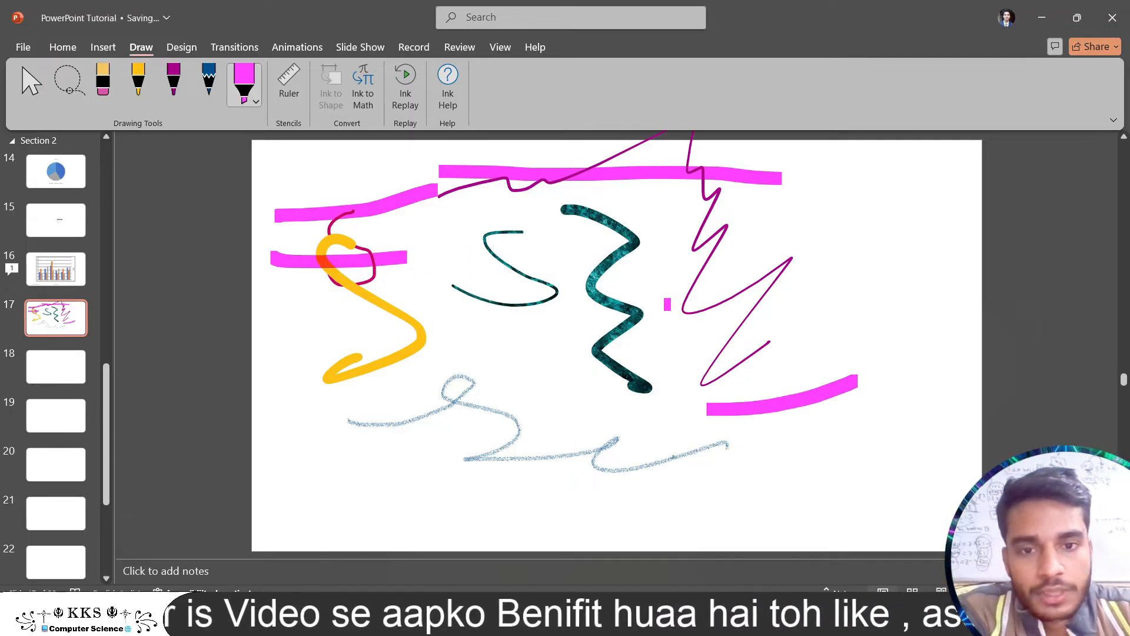
Switch to object selection, shift the upper highlighter stroke slightly, and select the thick teal zigzag
left_click(34, 80)
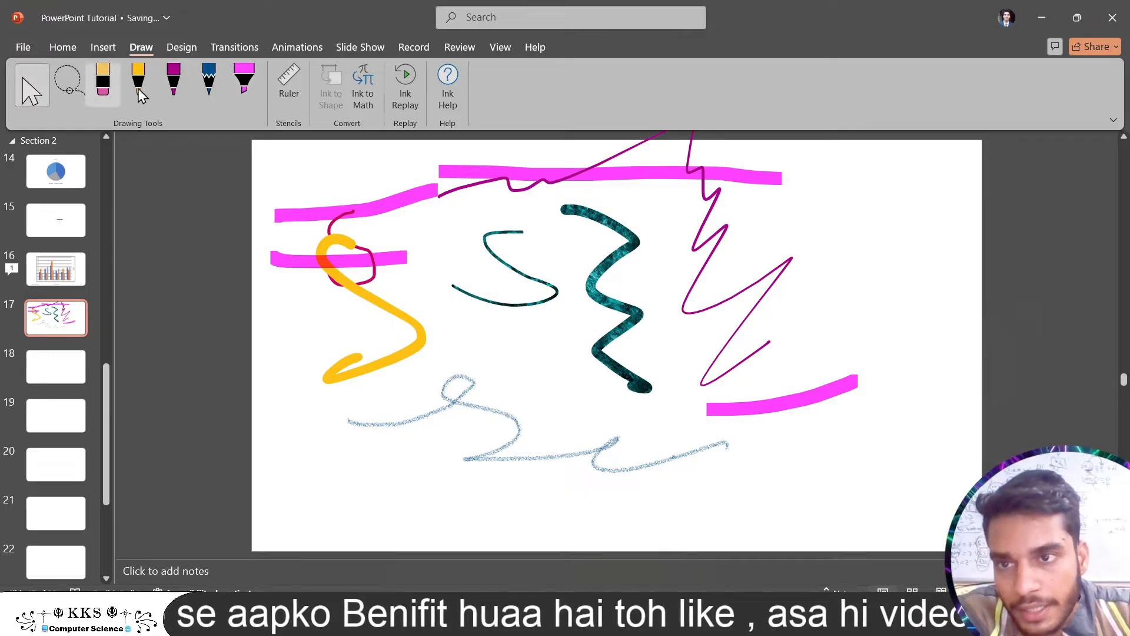
left_click_drag(402, 202, 408, 205)
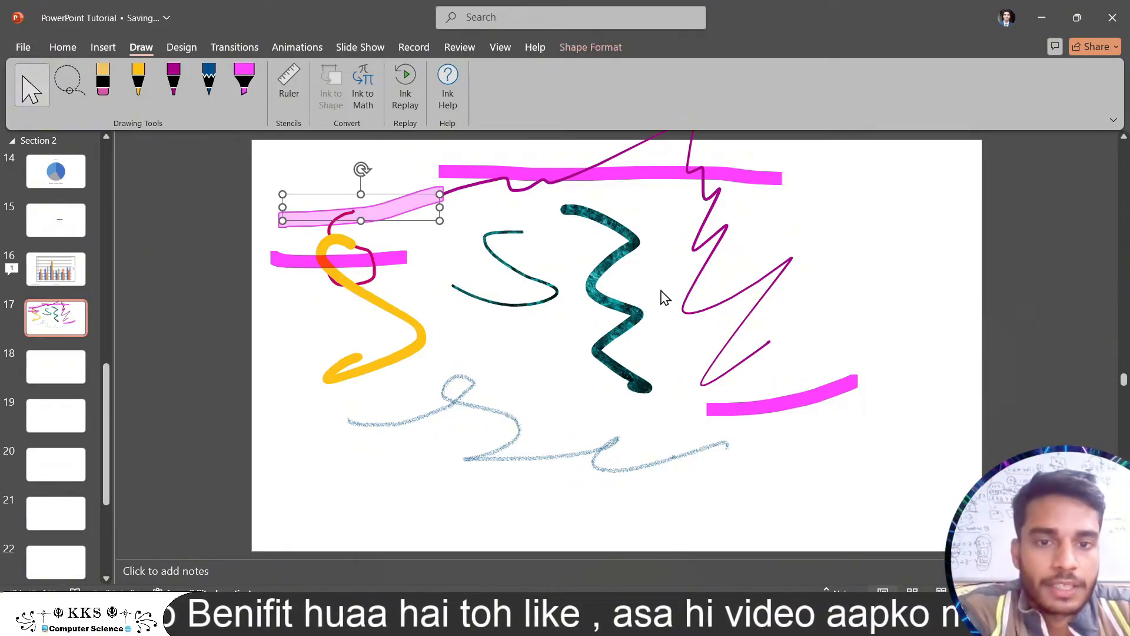
left_click(598, 291)
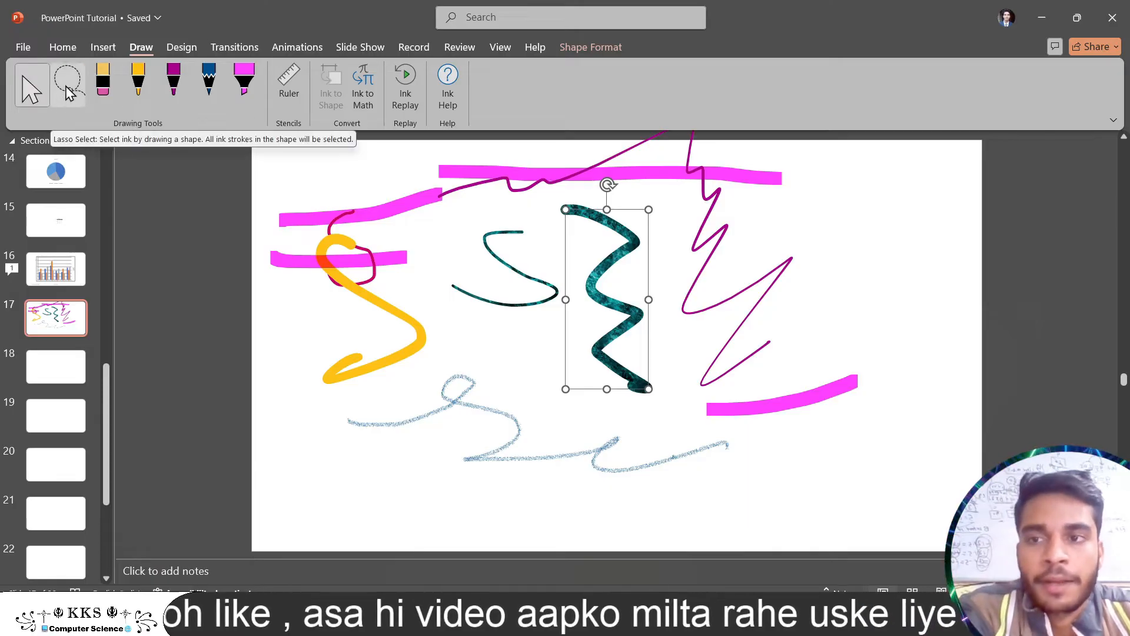
Erase the two highlighter strokes around the yellow S with the Stroke Eraser
left_click(101, 82)
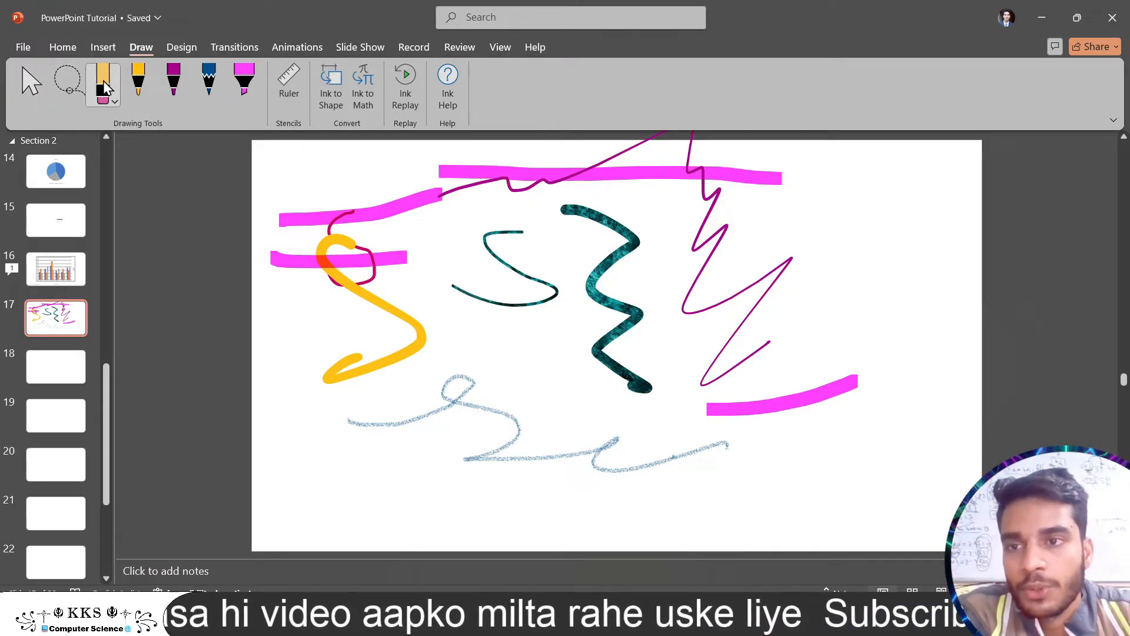
left_click(110, 93)
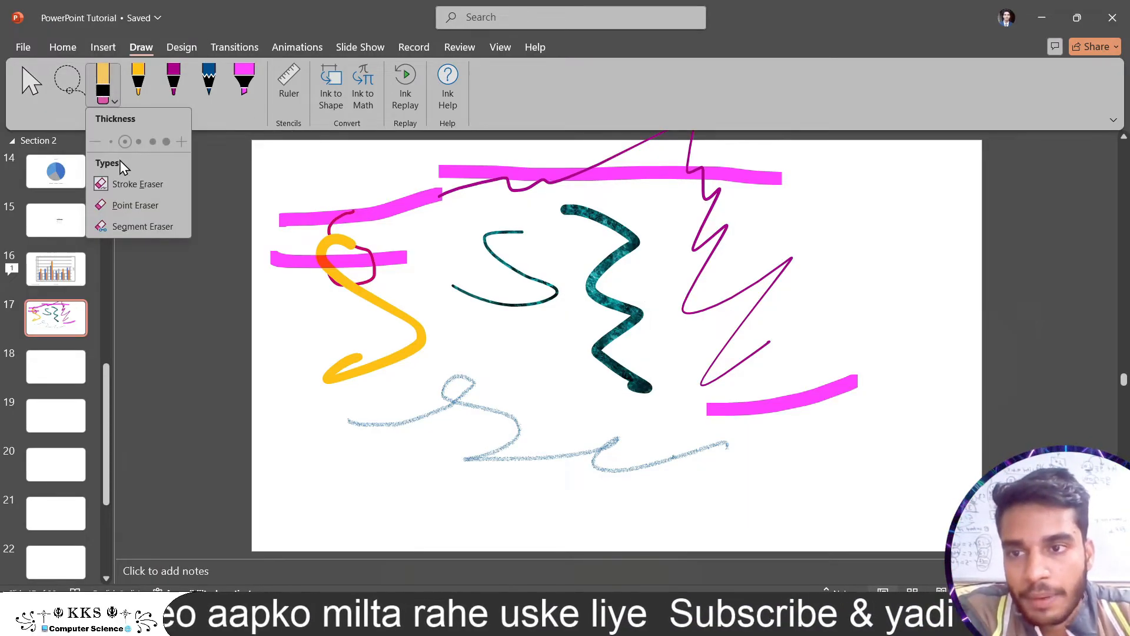
left_click(350, 260)
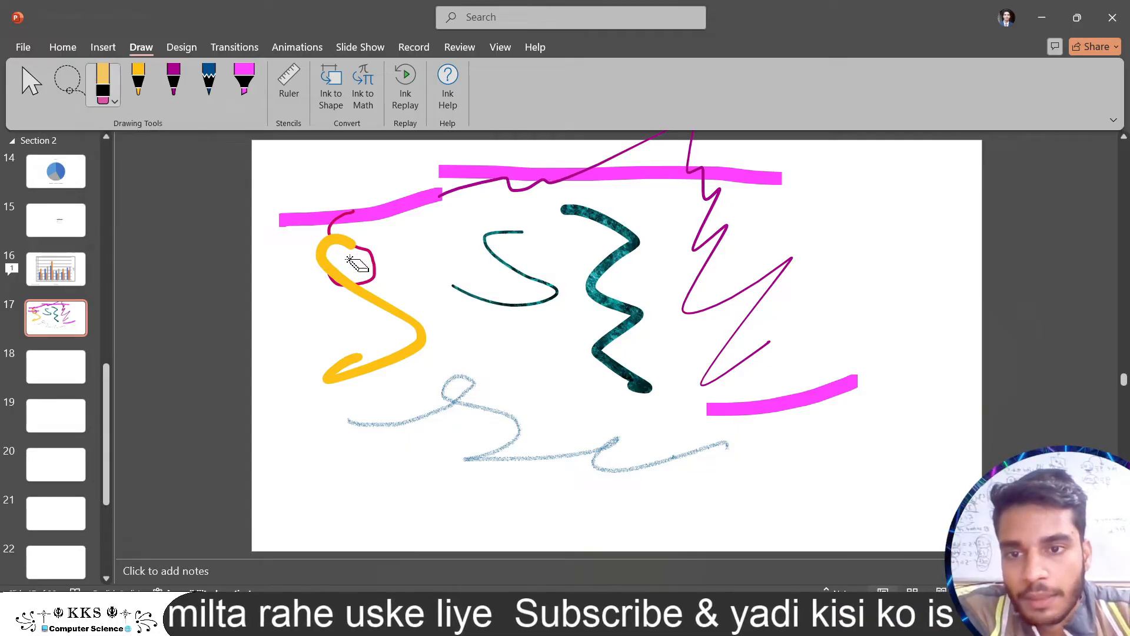
left_click(384, 213)
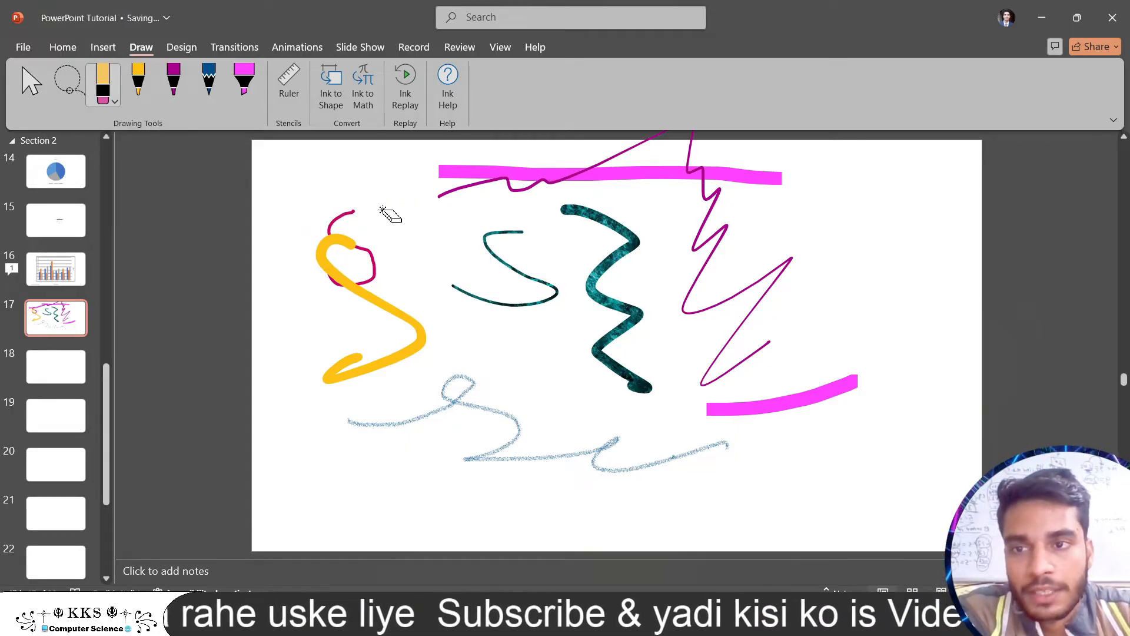
Erase the top of the pink S with the Point Eraser, and the yellow S and lower pink loop with the Segment Eraser
left_click(110, 94)
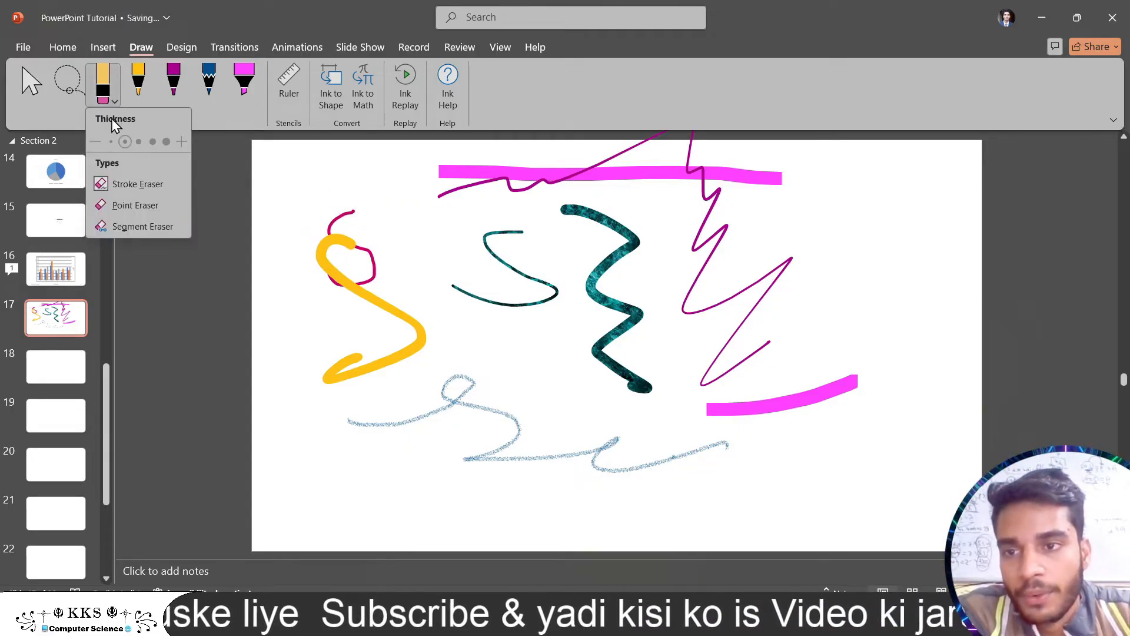
left_click(149, 209)
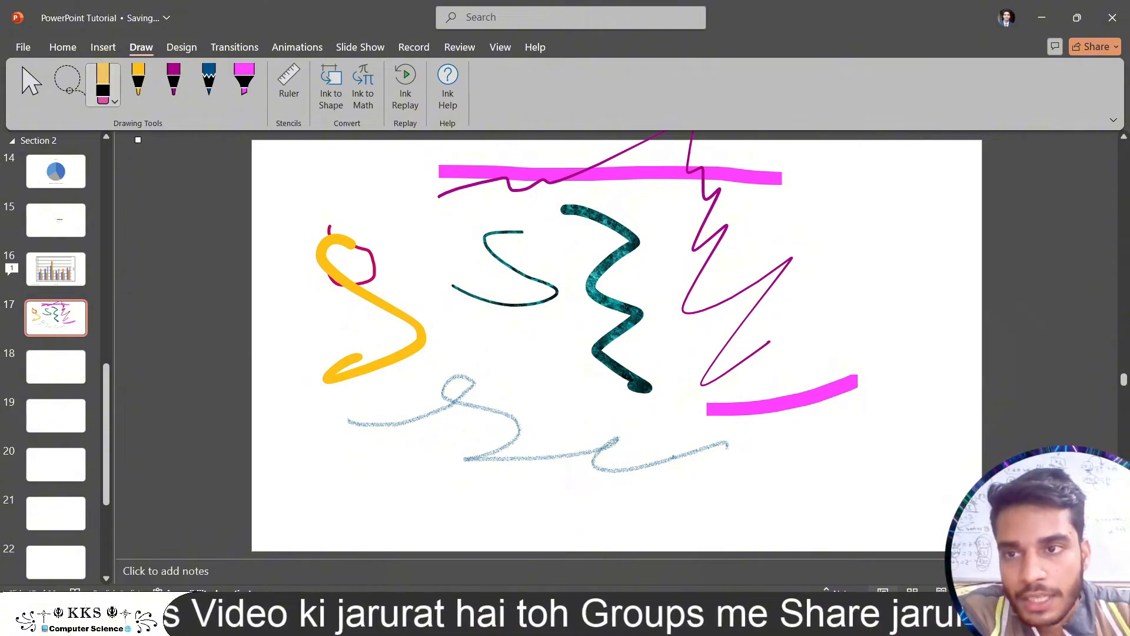
left_click(101, 98)
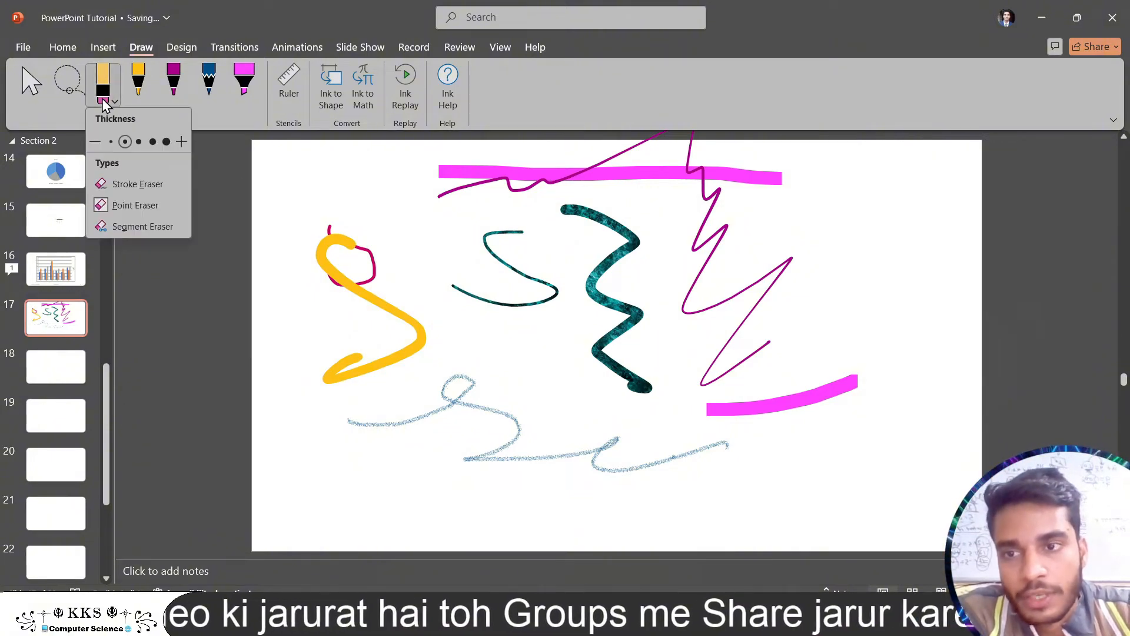
left_click(151, 231)
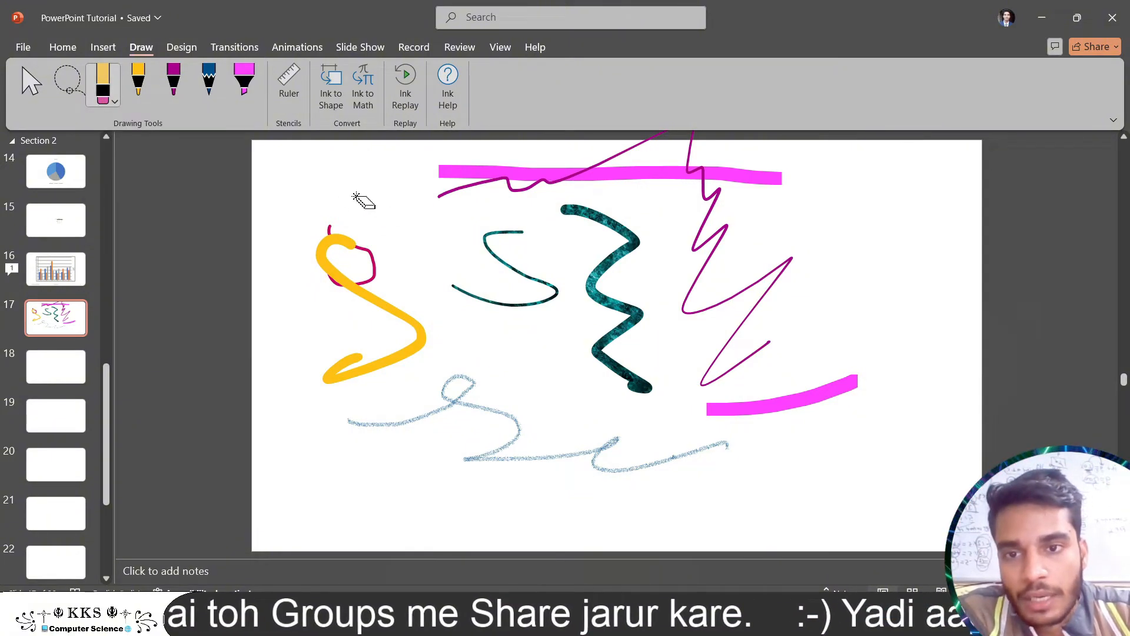
mouse_move(300, 261)
left_mouse_down()
mouse_move(406, 215)
mouse_move(349, 249)
left_mouse_up()
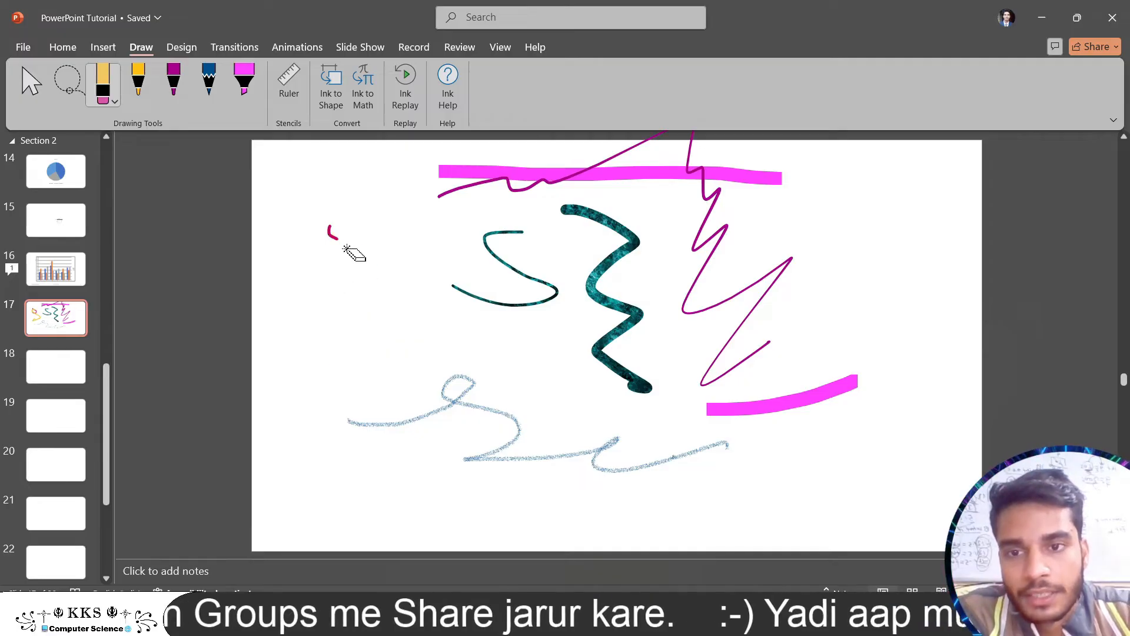
Lasso-select the purple, teal and highlighter strokes, move them down together, and delete them
left_click(115, 91)
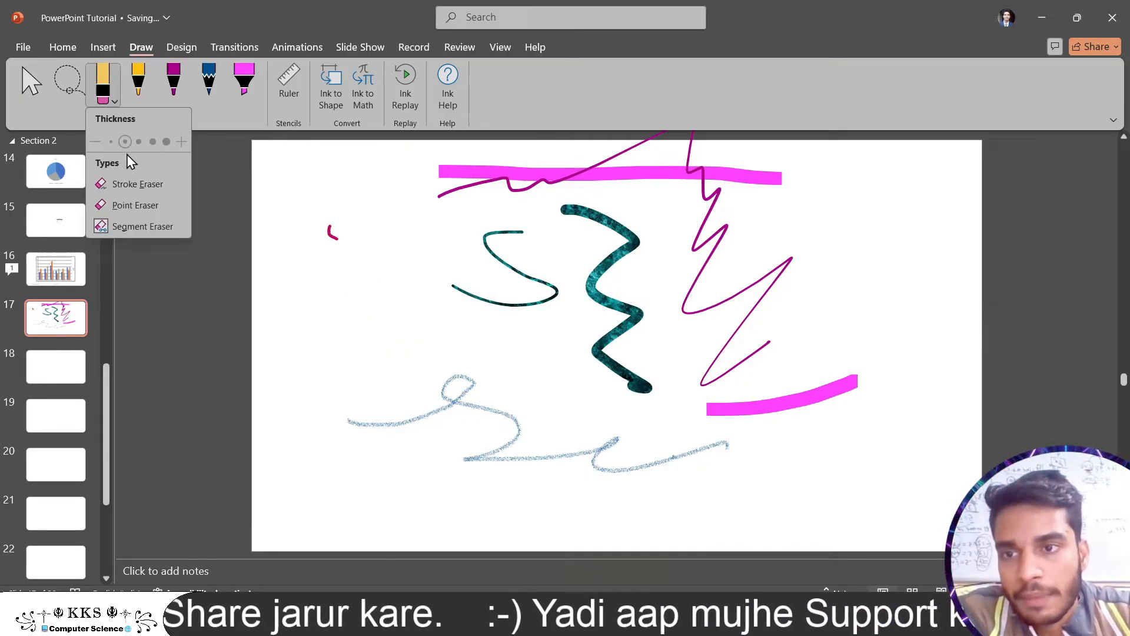
left_click(76, 76)
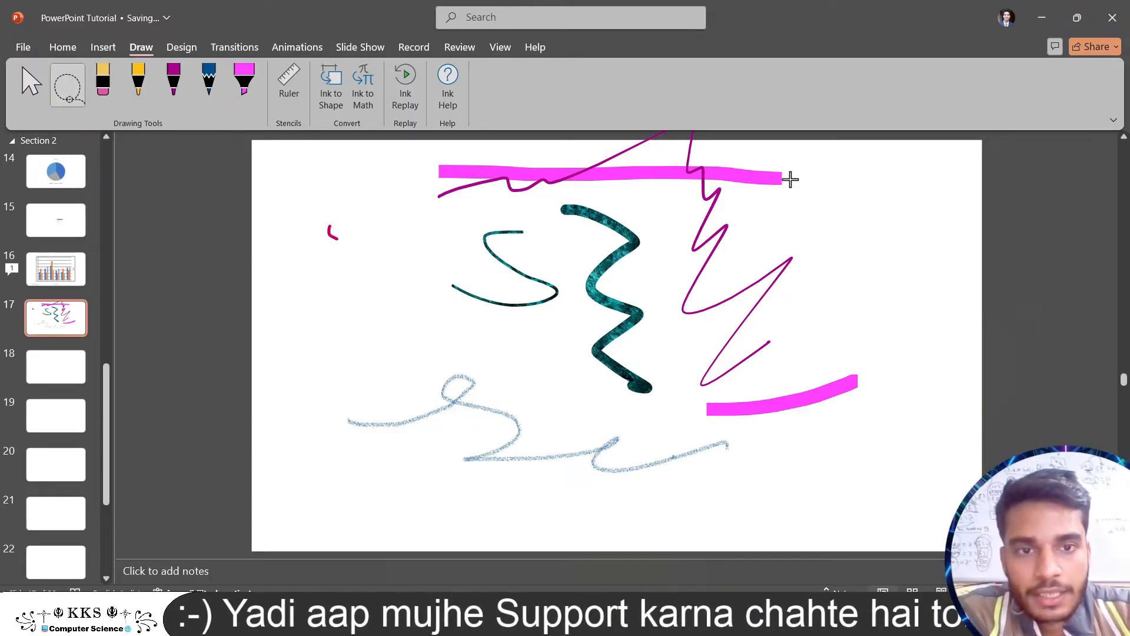
mouse_move(824, 171)
left_mouse_down()
mouse_move(651, 151)
mouse_move(336, 236)
mouse_move(451, 431)
mouse_move(862, 443)
mouse_move(856, 176)
mouse_move(824, 171)
left_mouse_up()
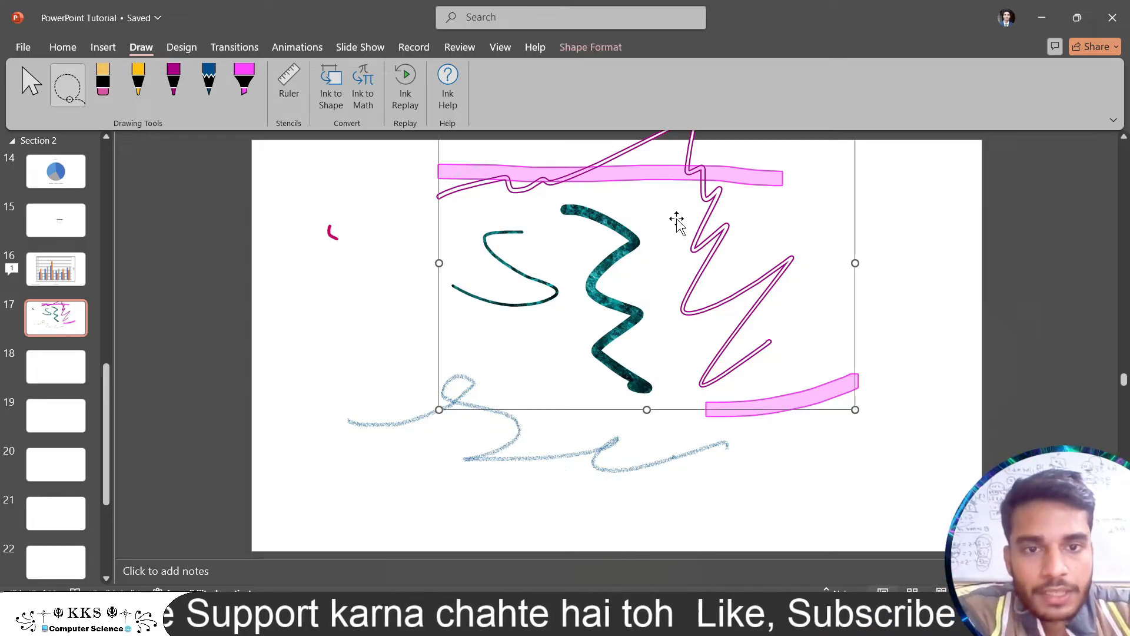
mouse_move(676, 223)
left_mouse_down()
mouse_move(638, 320)
mouse_move(655, 295)
mouse_move(651, 307)
left_mouse_up()
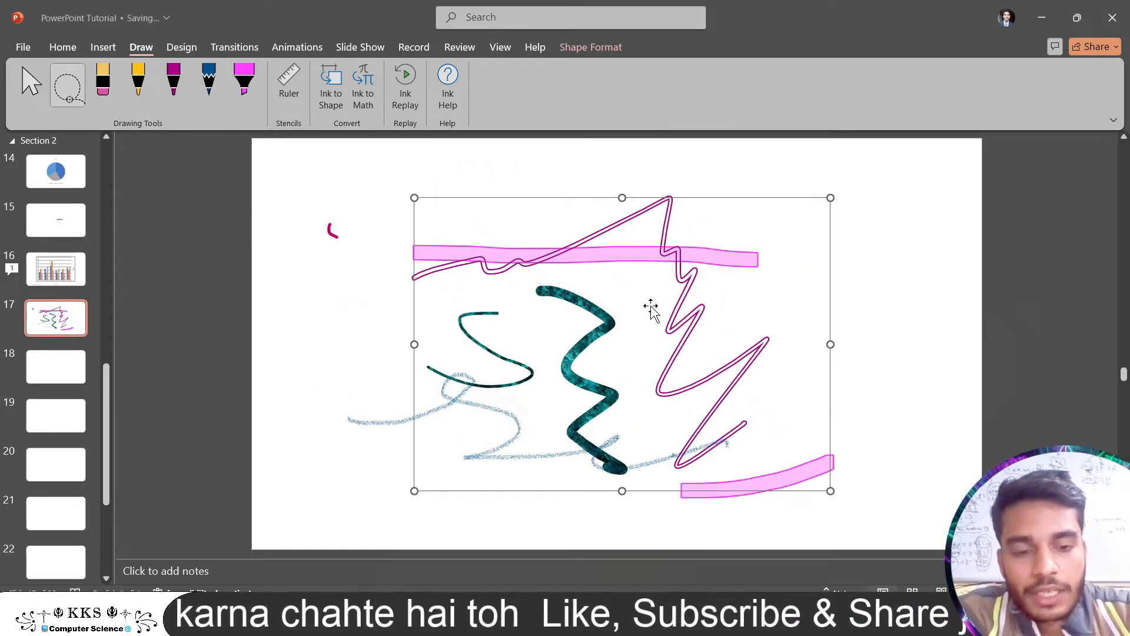
key("Delete")
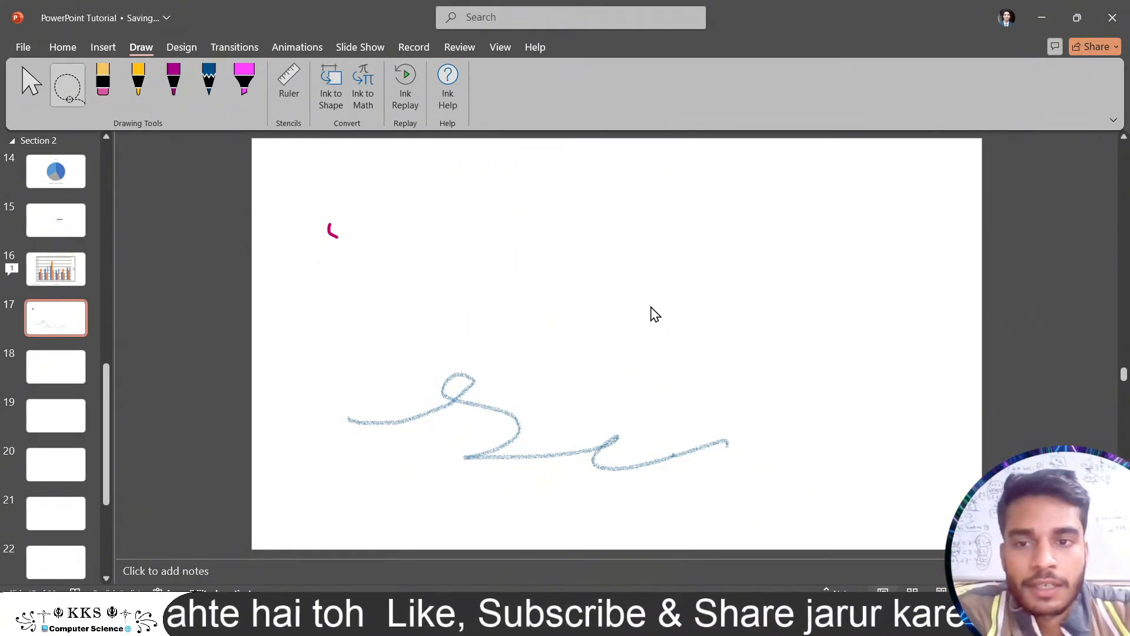
Lasso-select the remaining pink fragment and blue pencil line and delete them to clear the slide
left_click(66, 105)
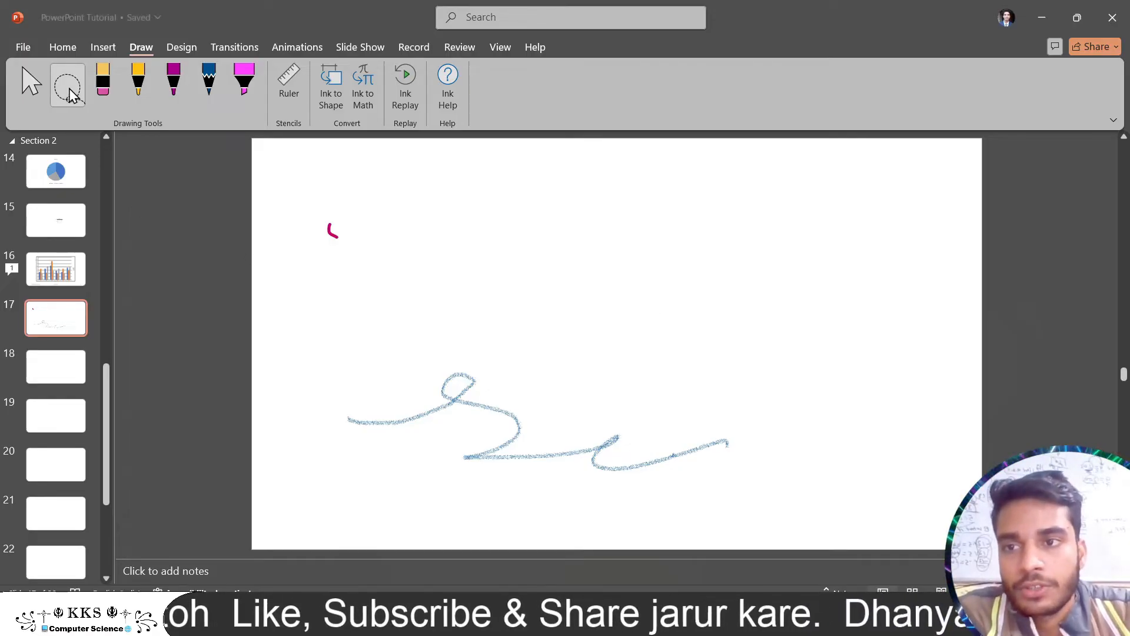
mouse_move(381, 175)
left_mouse_down()
mouse_move(283, 259)
mouse_move(433, 525)
mouse_move(750, 512)
mouse_move(692, 271)
mouse_move(368, 170)
mouse_move(353, 184)
left_mouse_up()
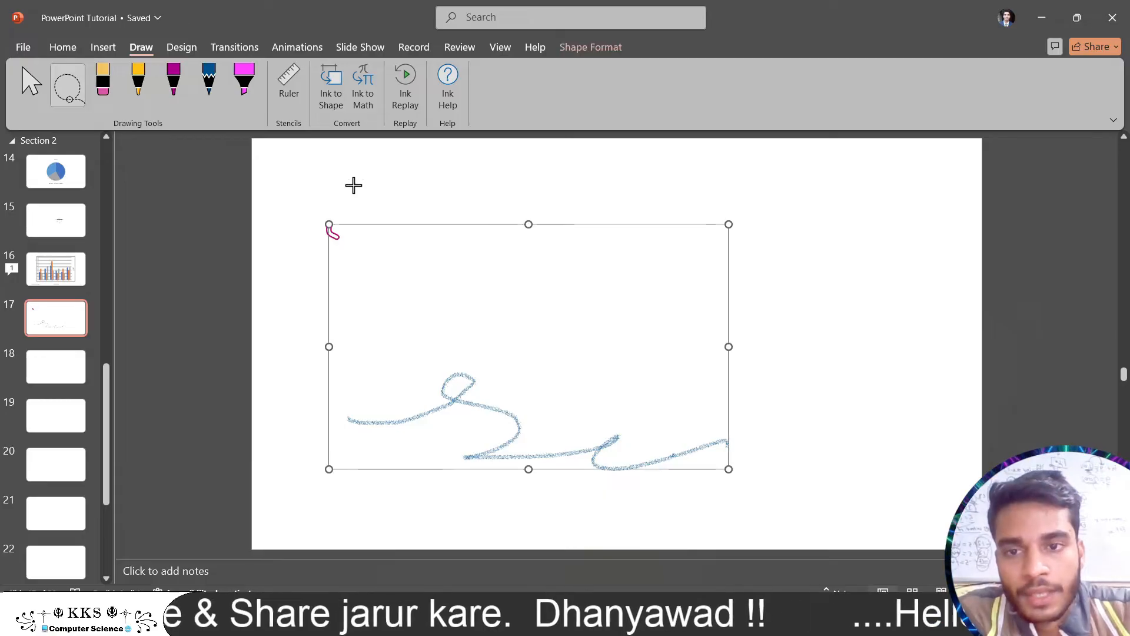
key("Delete")
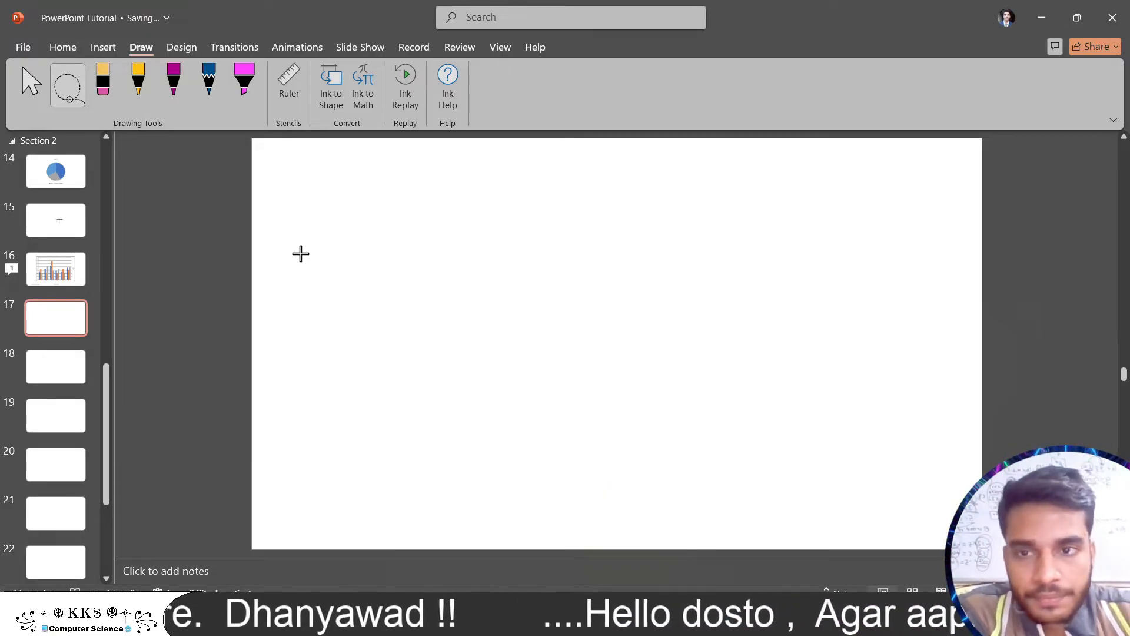
Show the ruler at 45°, position it over the slide, and draw a straight purple pen line along its edge
left_click(34, 88)
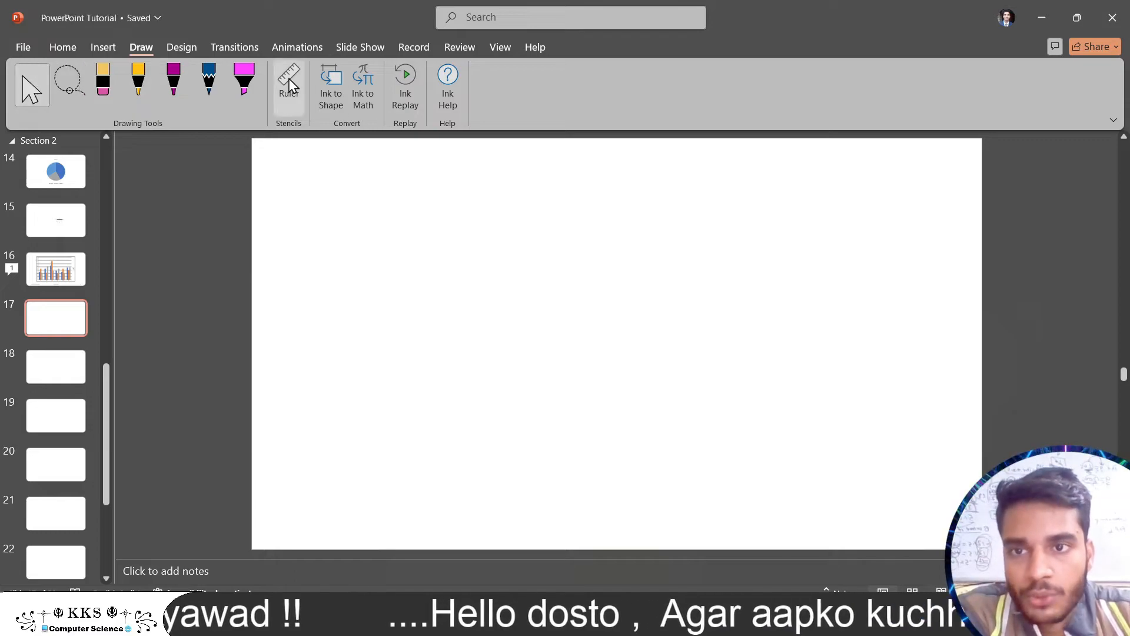
left_click(289, 88)
left_click_drag(315, 331, 370, 336)
left_click(174, 82)
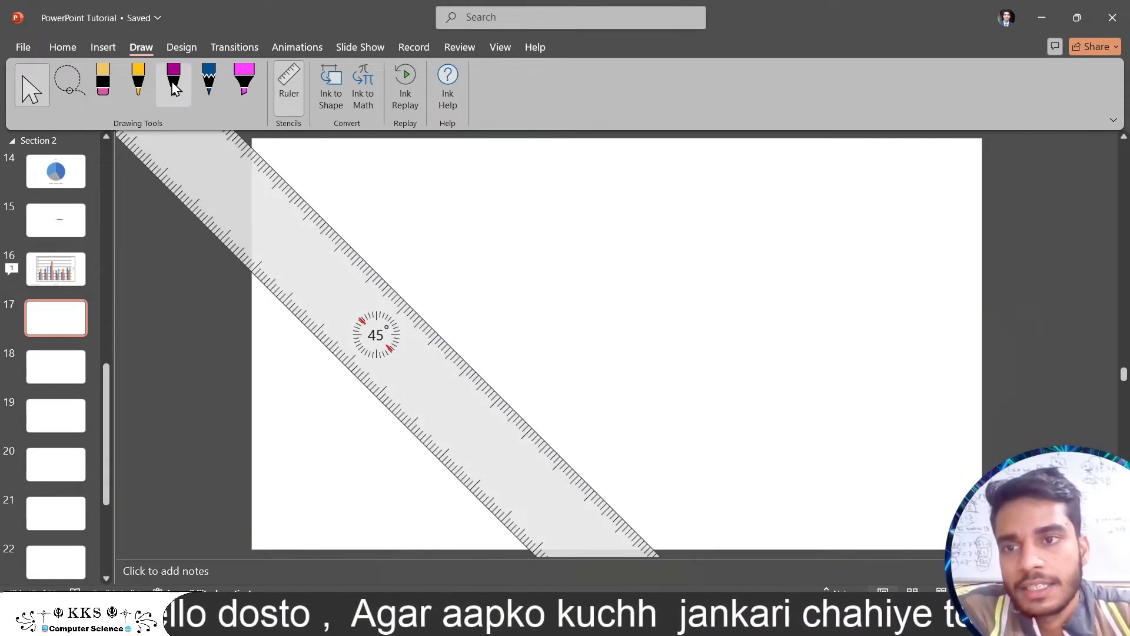
mouse_move(283, 184)
left_mouse_down()
mouse_move(444, 338)
mouse_move(330, 220)
mouse_move(562, 431)
left_mouse_up()
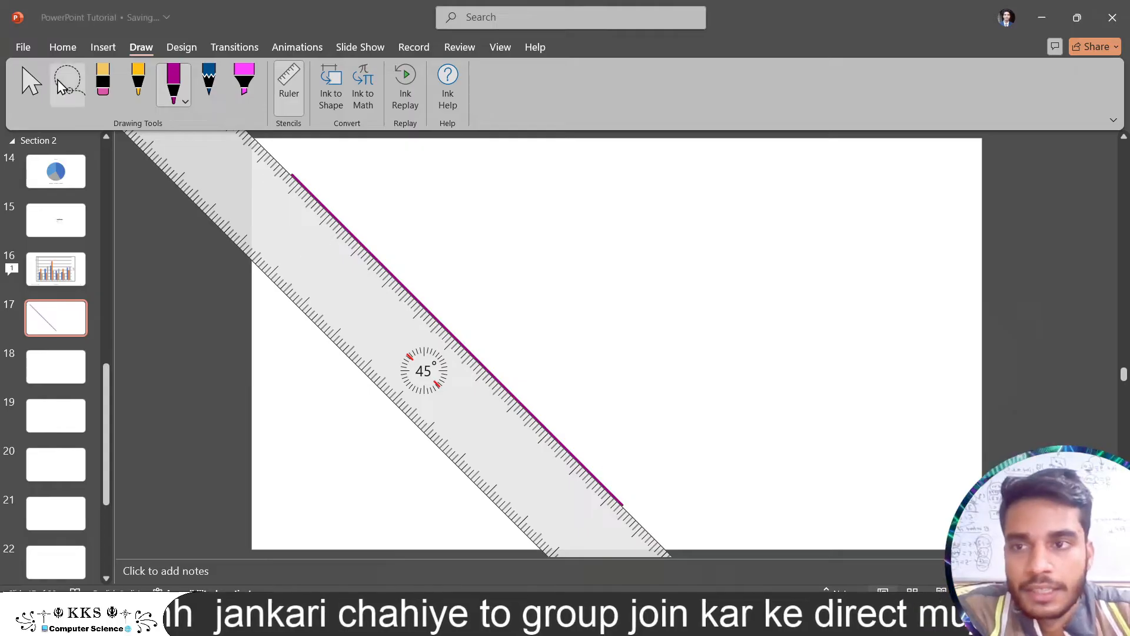
Move the ruler away from the purple line and hide it
left_click(32, 82)
left_click_drag(434, 371, 483, 340)
left_click(283, 86)
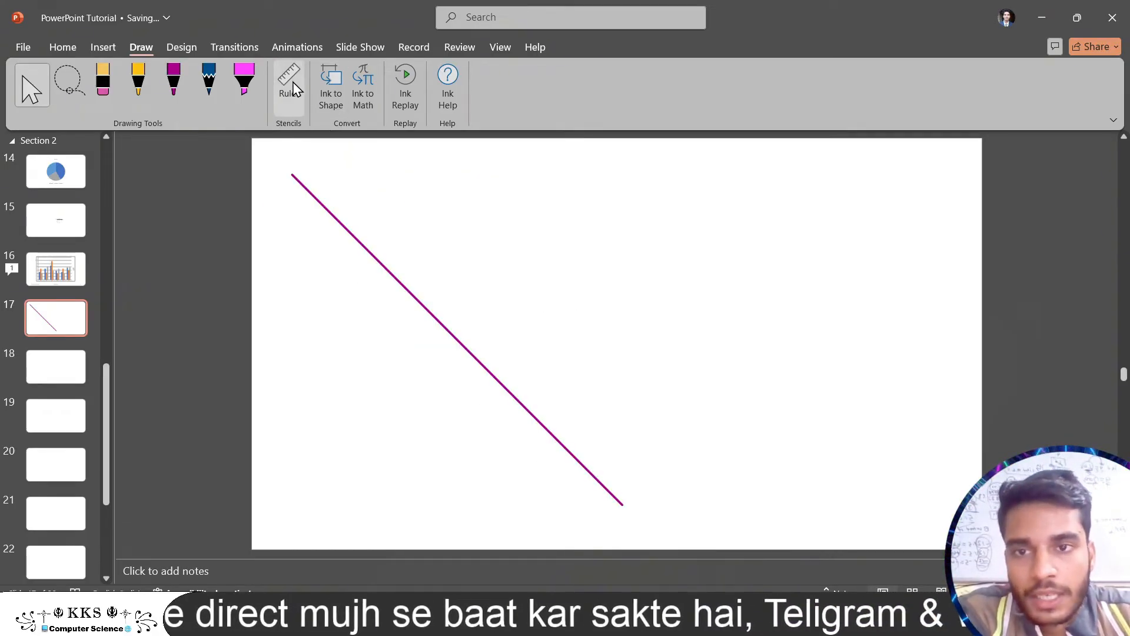
Turn on Ink to Shape and draw a circle, a square near the line's upper end, and a triangle beside the circle in purple
left_click(334, 83)
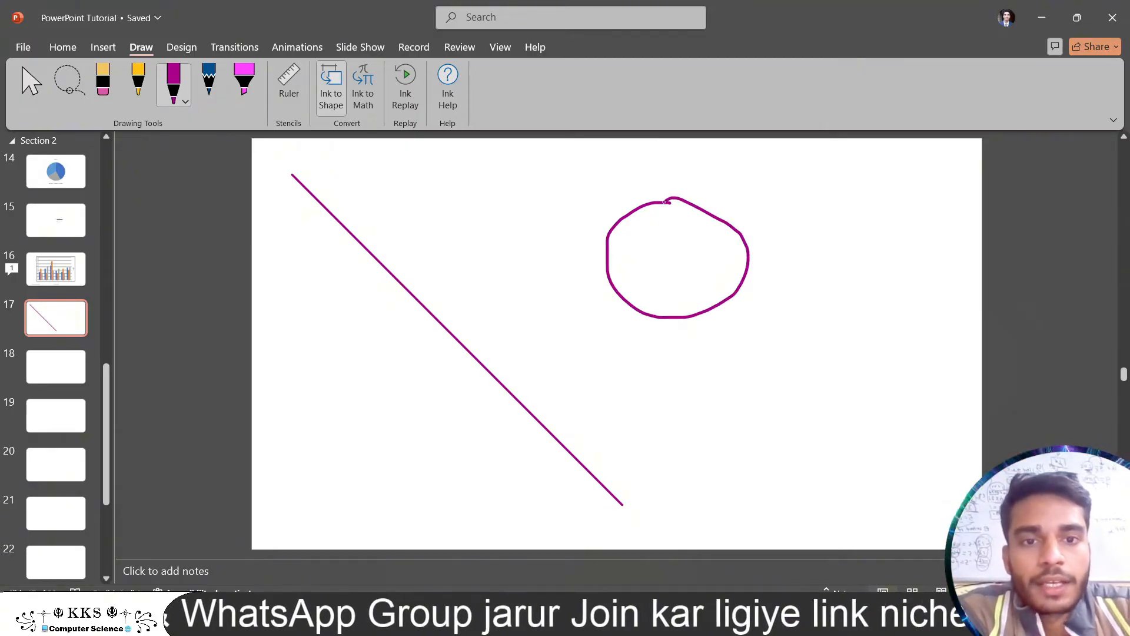
left_click_drag(666, 202, 667, 202)
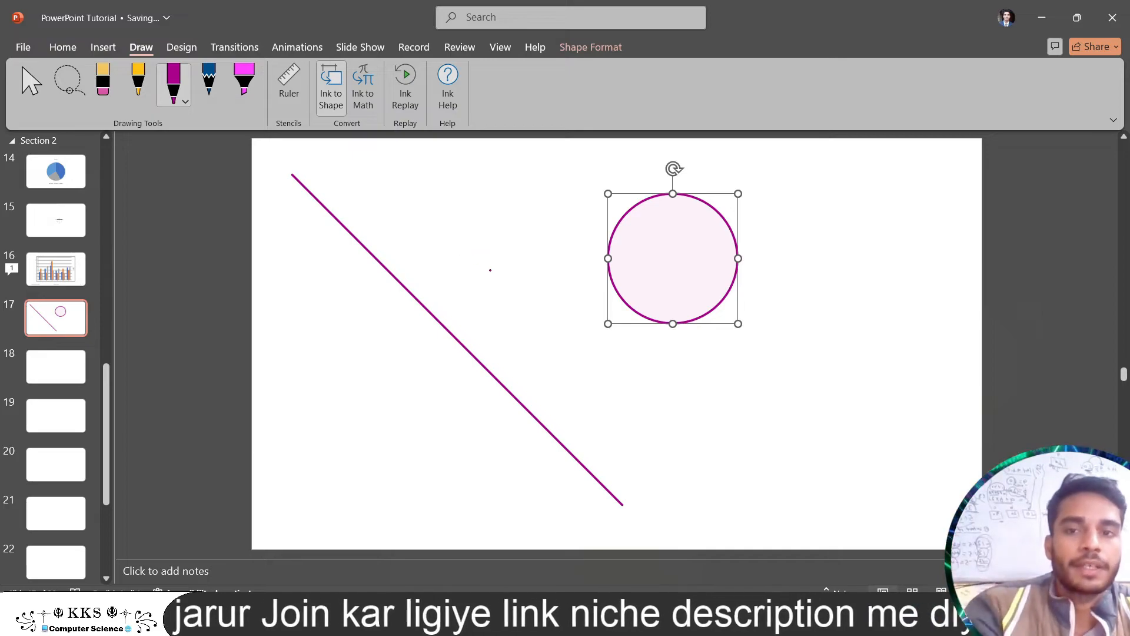
left_click_drag(410, 181, 412, 181)
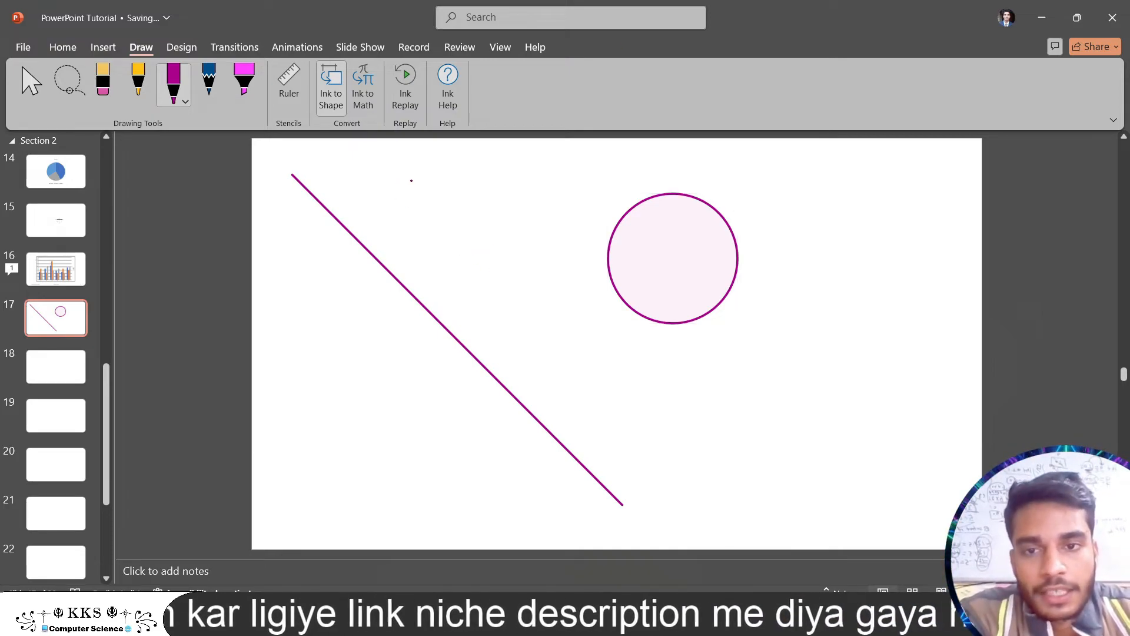
left_click_drag(390, 247, 500, 274)
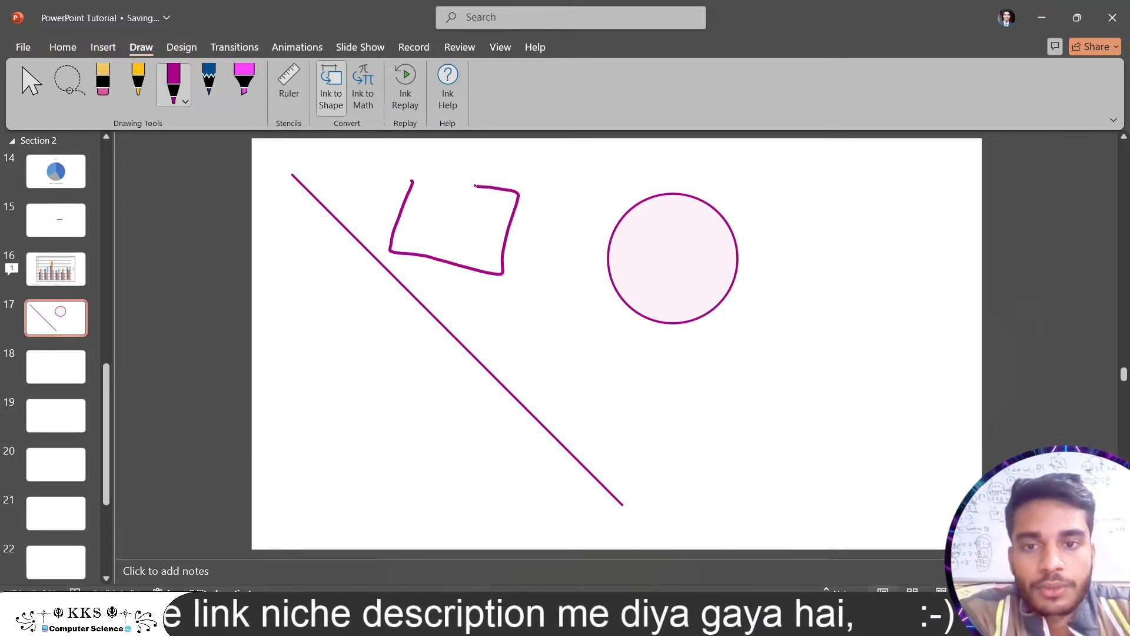
left_click_drag(415, 176, 416, 177)
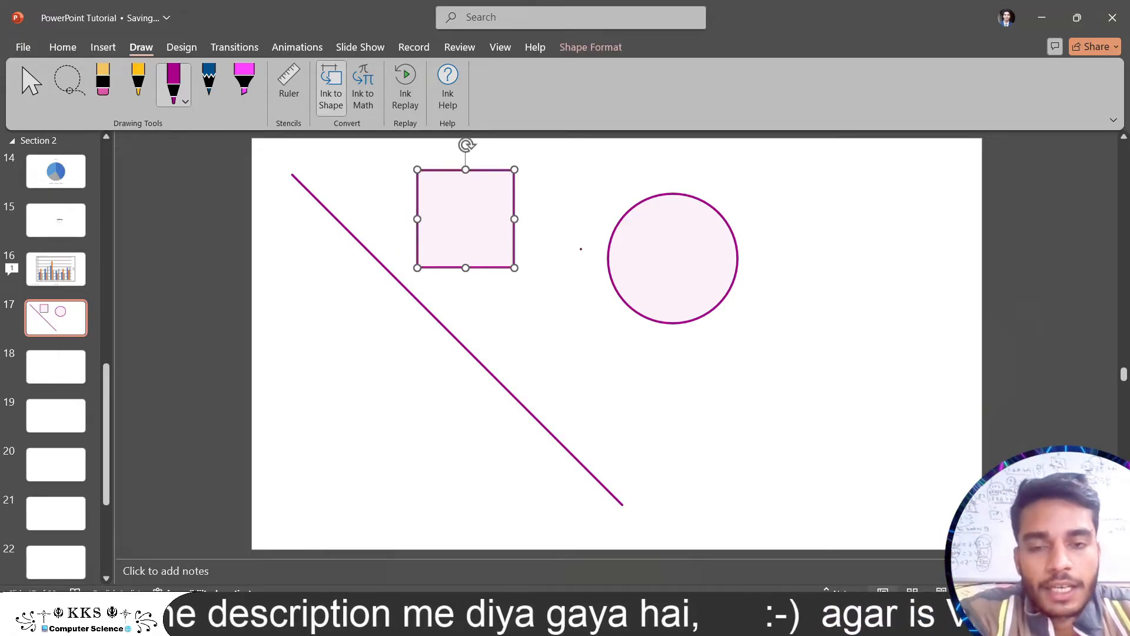
left_click_drag(779, 360, 780, 360)
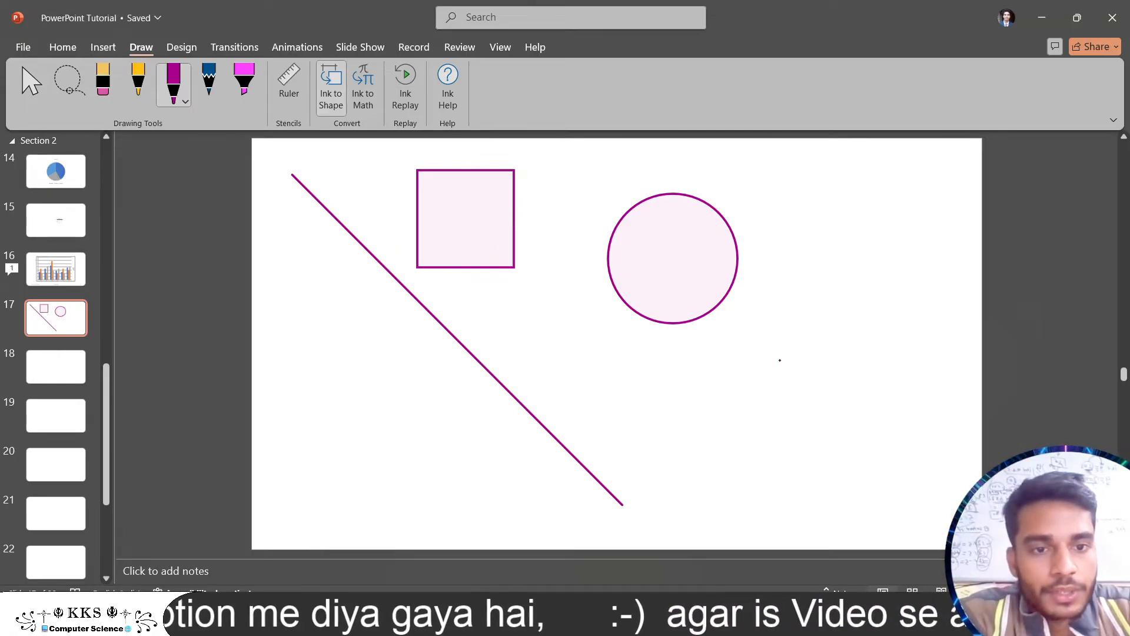
left_click_drag(857, 356, 780, 360)
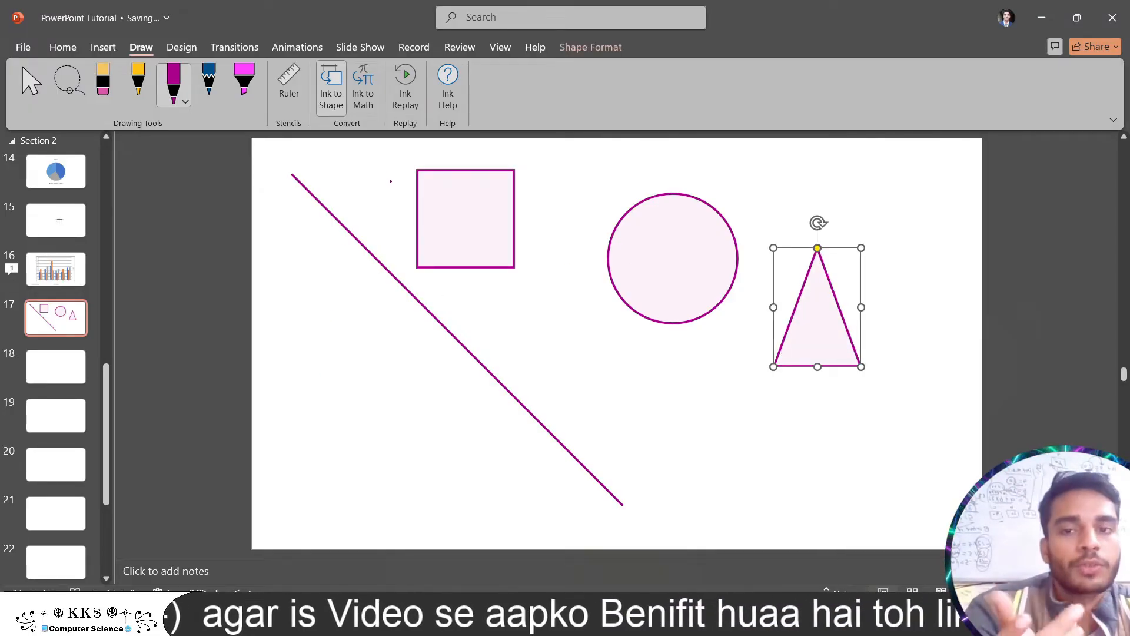
Use Ink to Math to handwrite the equation (x² + y²), insert it into the triangle, and widen the triangle to fit it on one line
left_click(363, 83)
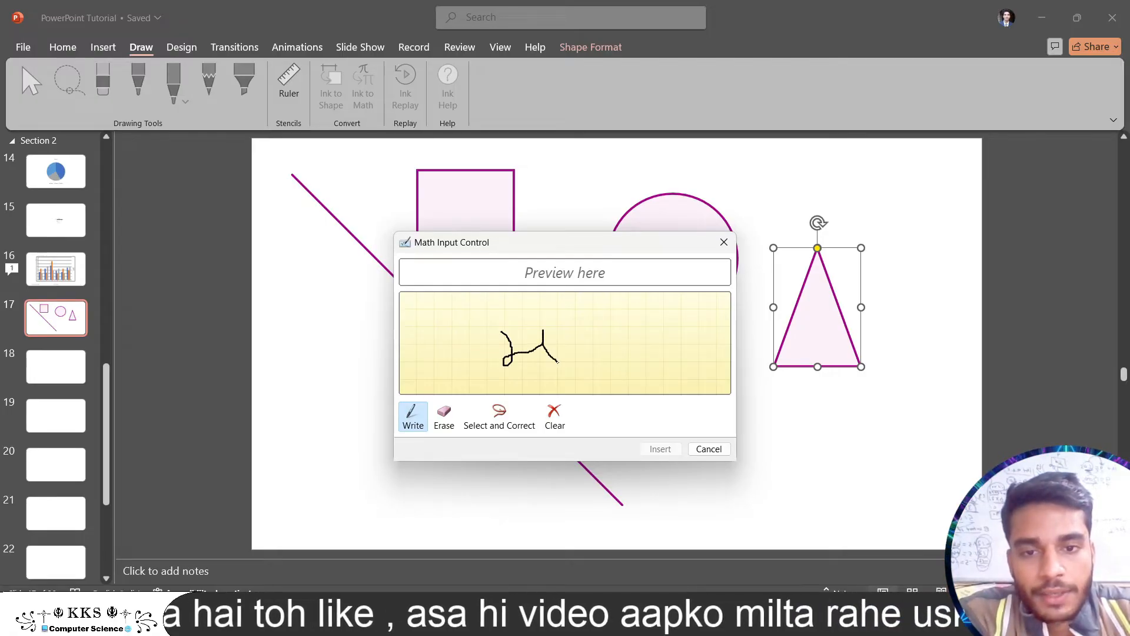
left_click_drag(545, 314, 547, 328)
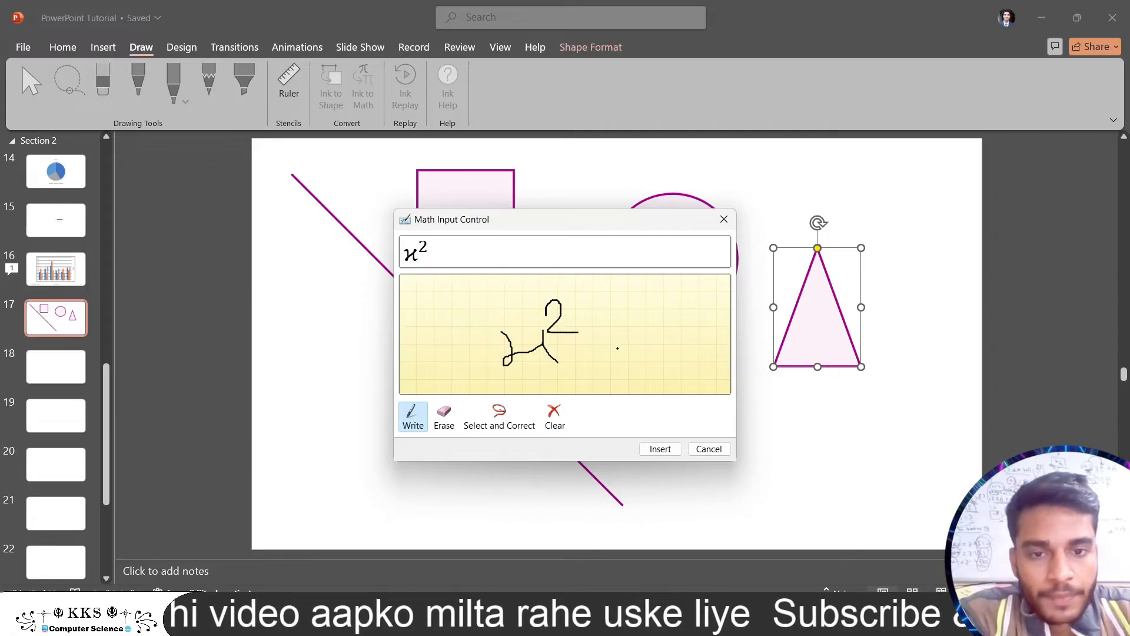
mouse_move(668, 354)
left_mouse_down()
mouse_move(659, 346)
mouse_move(696, 322)
left_mouse_up()
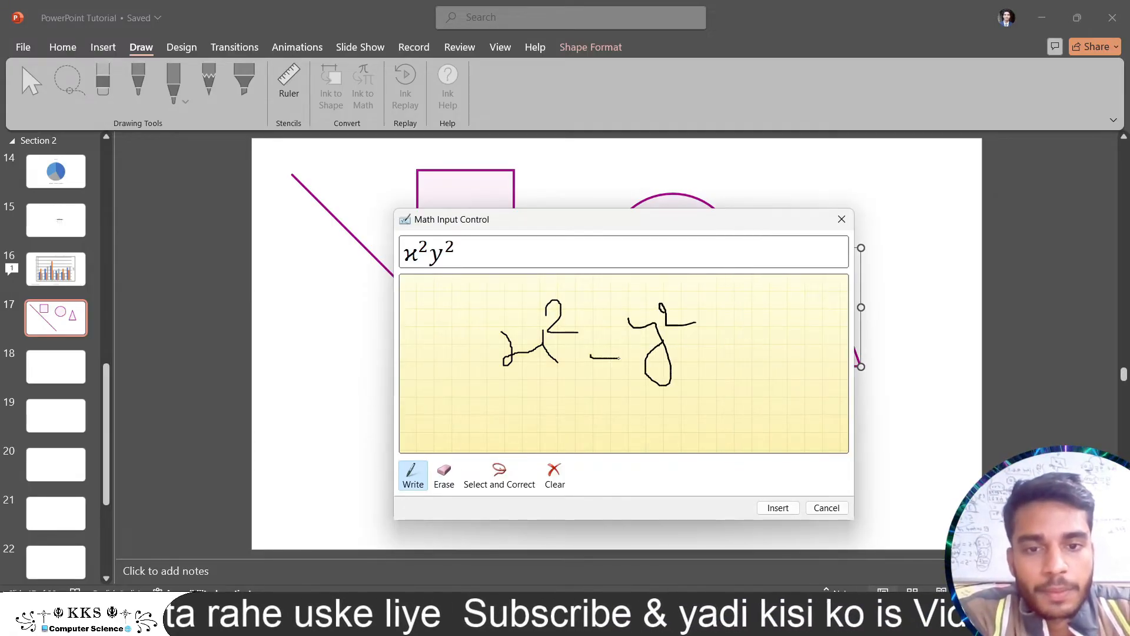
left_click_drag(606, 345, 598, 385)
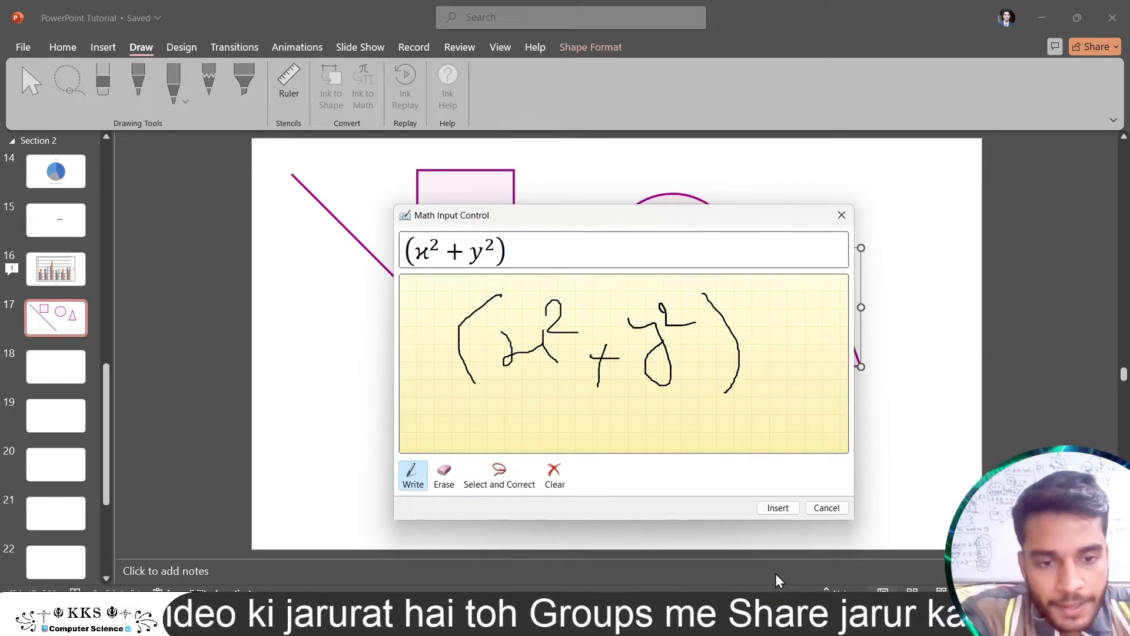
left_click(787, 510)
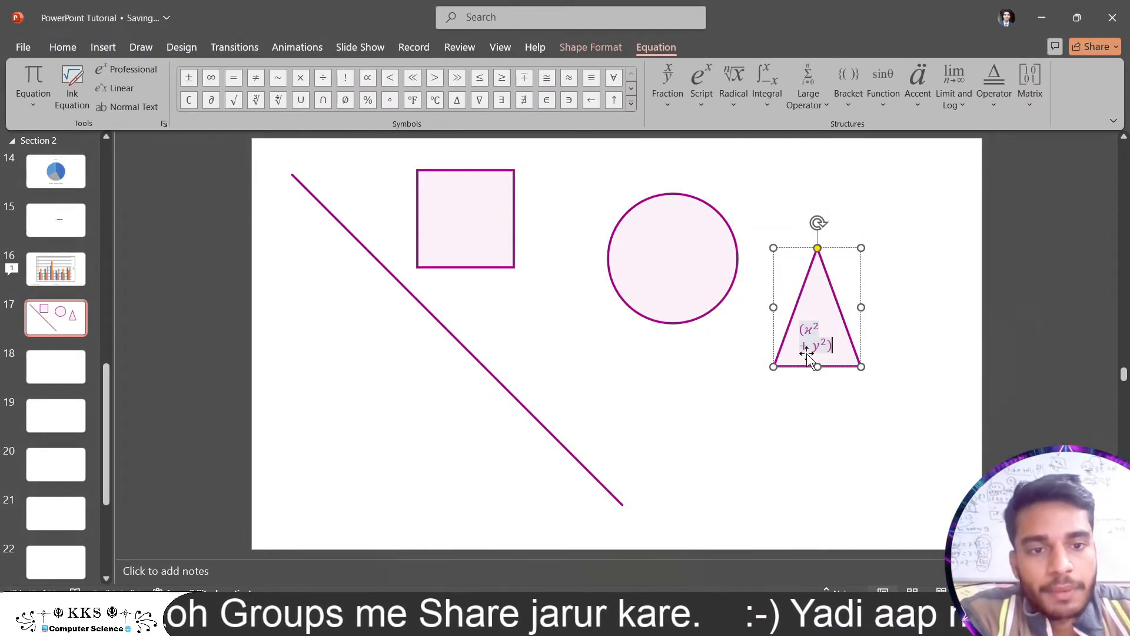
left_click_drag(860, 307, 942, 306)
left_click(819, 434)
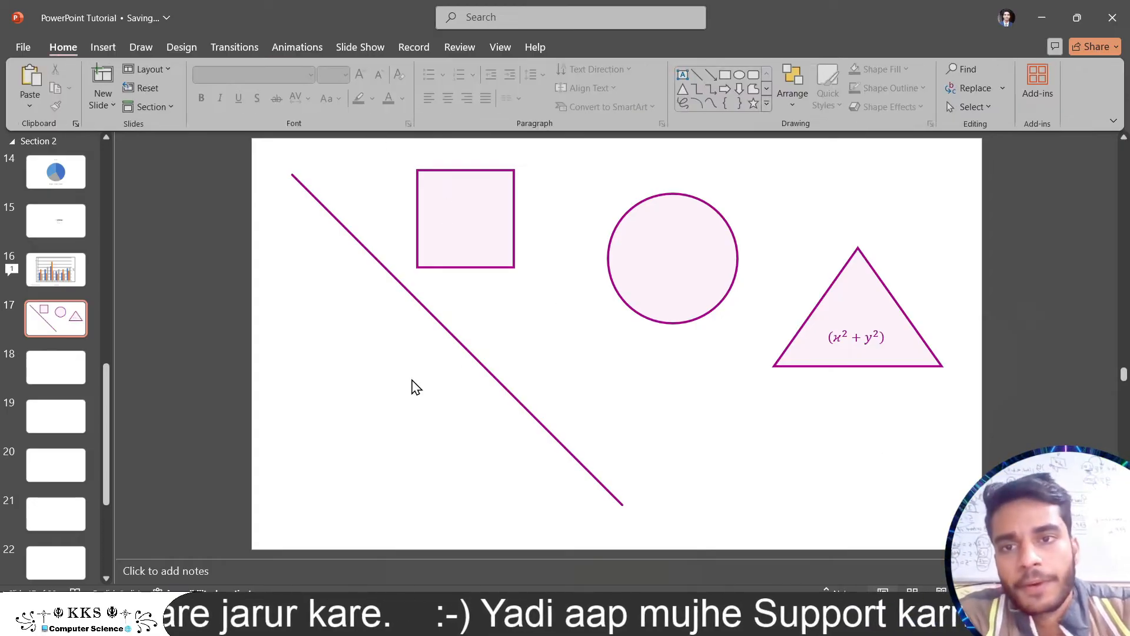
Run Ink Replay on the drawing slide to play back its ink strokes, and close the replay
left_click(149, 45)
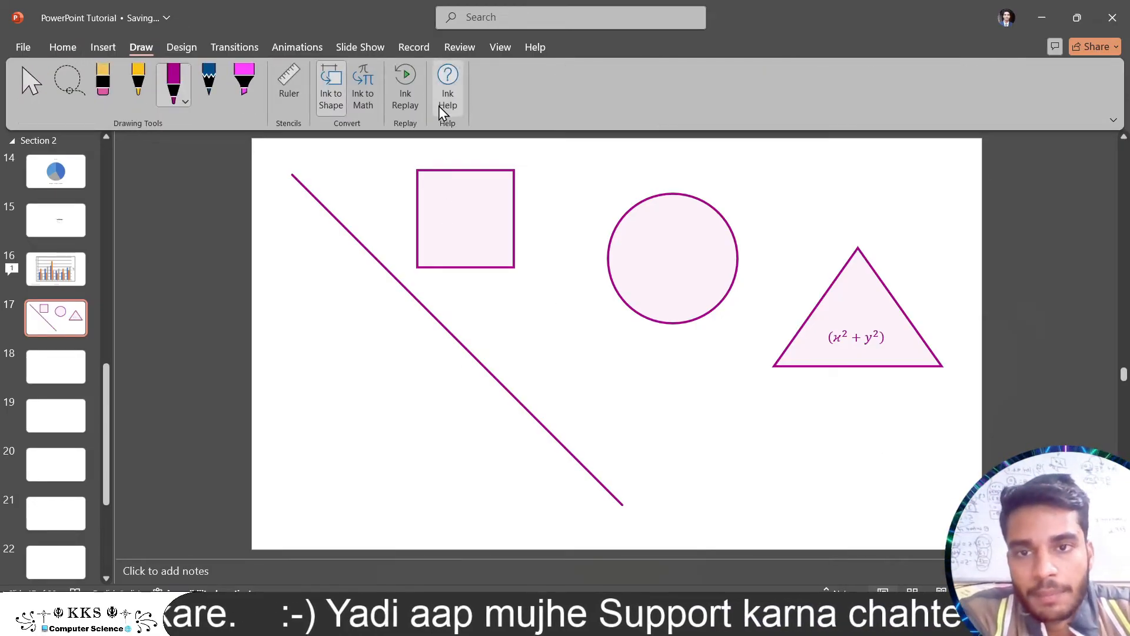
left_click(408, 91)
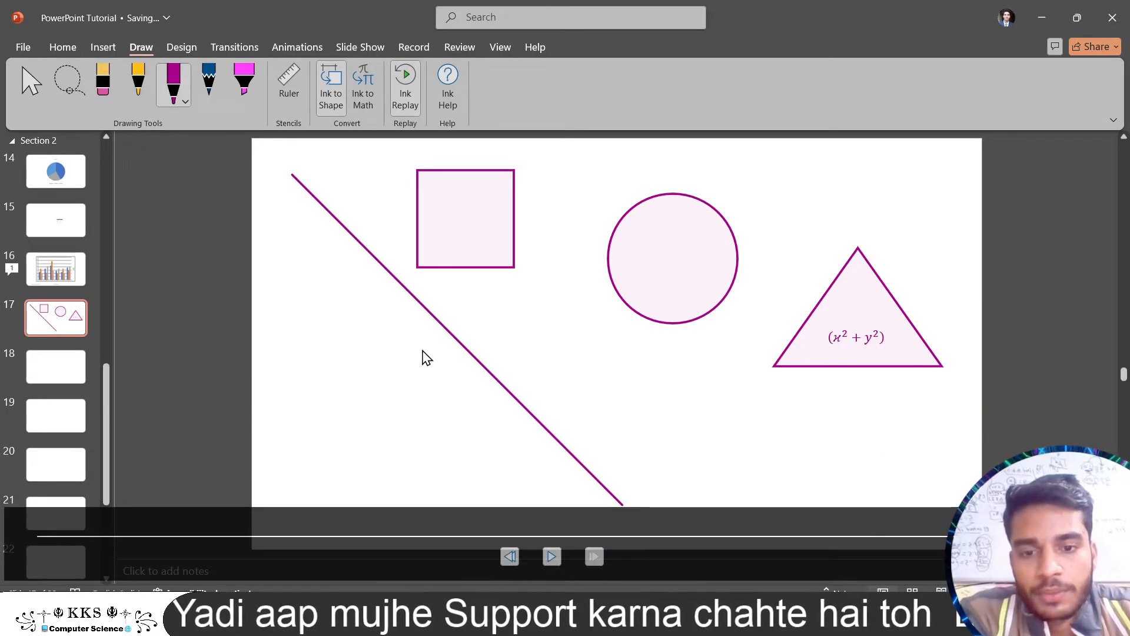
left_click(556, 561)
left_click(556, 561)
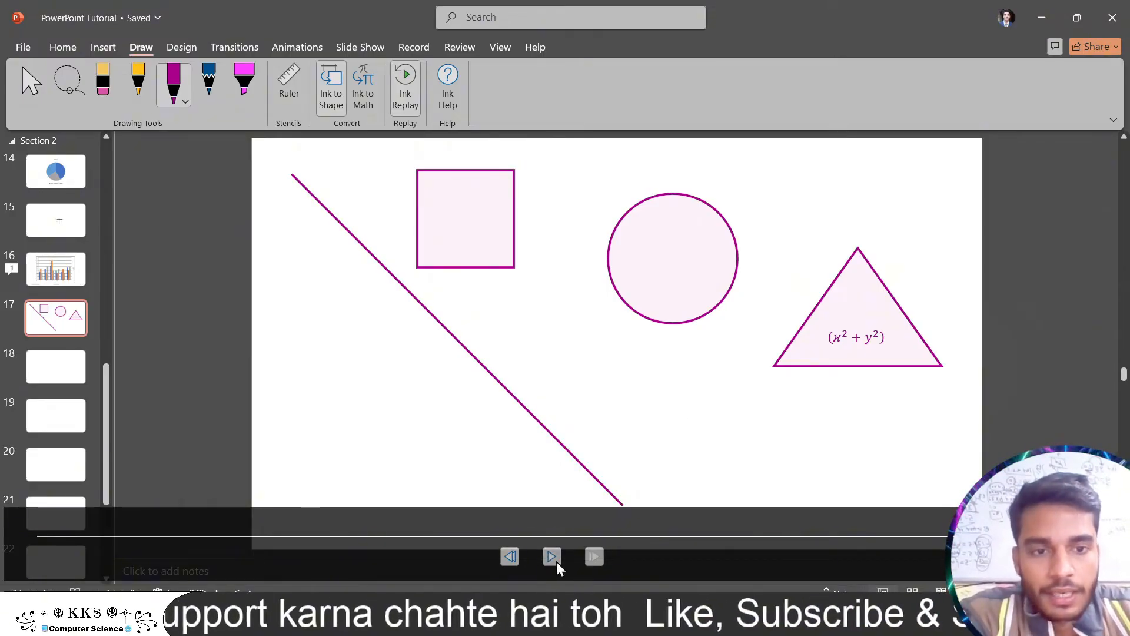
left_click(556, 561)
left_click(556, 561)
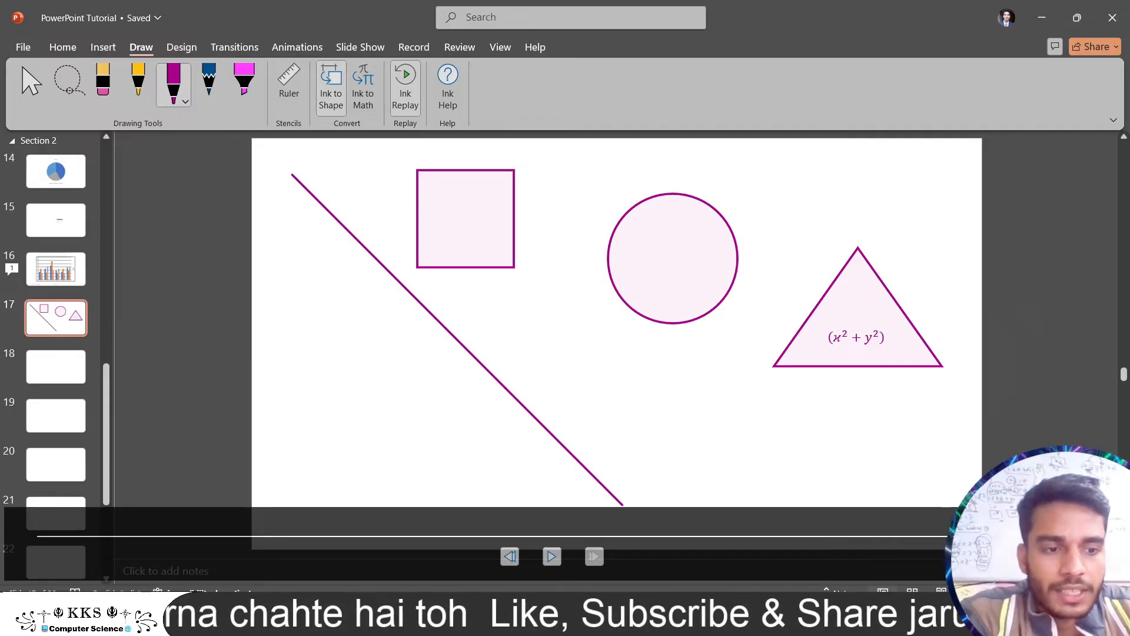
left_click(379, 273)
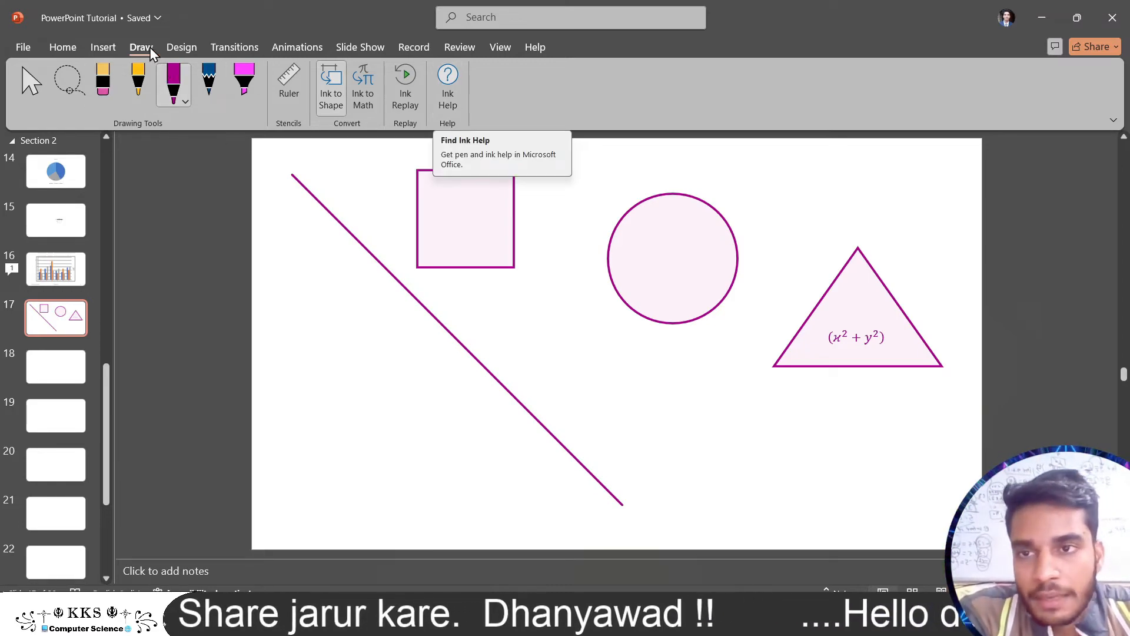
Go to blank slide 18 and apply the white Office theme with green faceted shapes along the edge
left_click(46, 376)
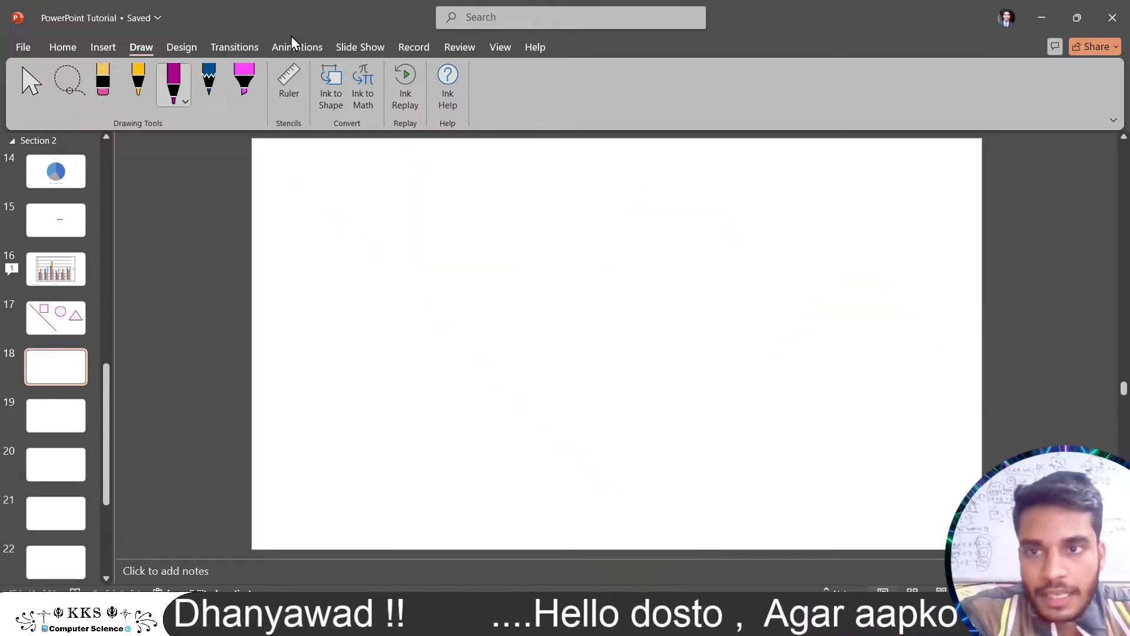
left_click(183, 49)
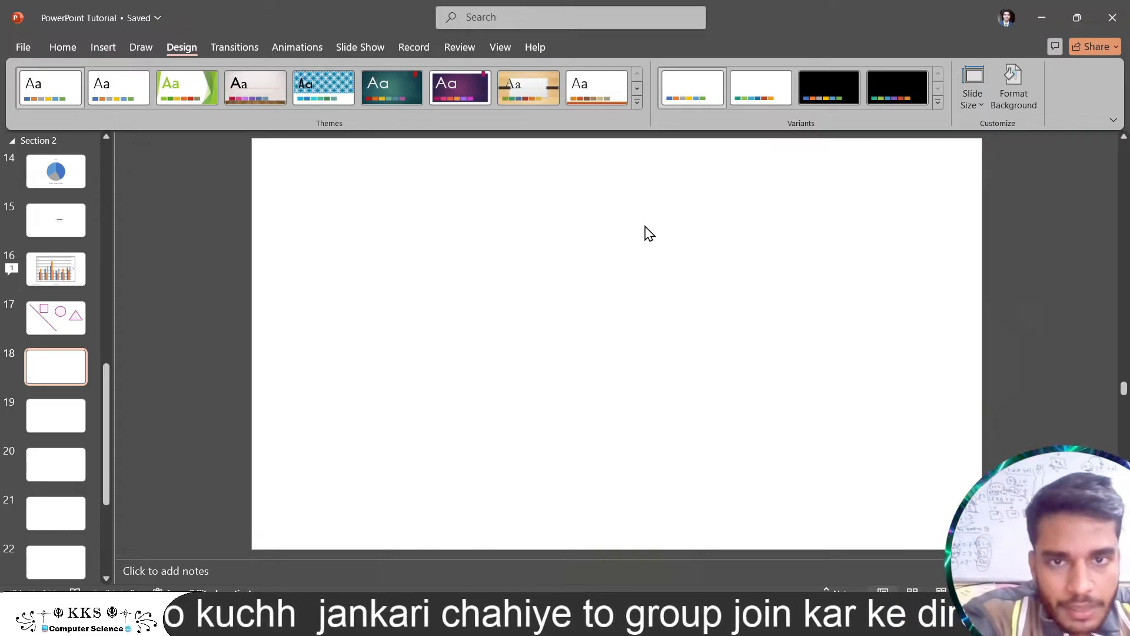
left_click(637, 102)
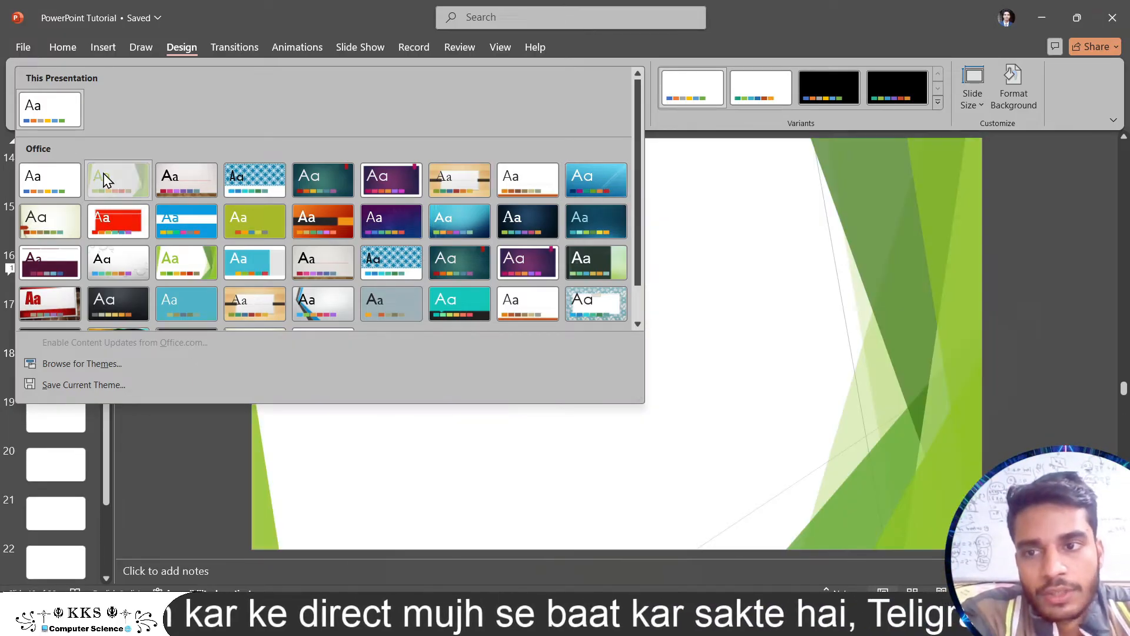
left_click(118, 180)
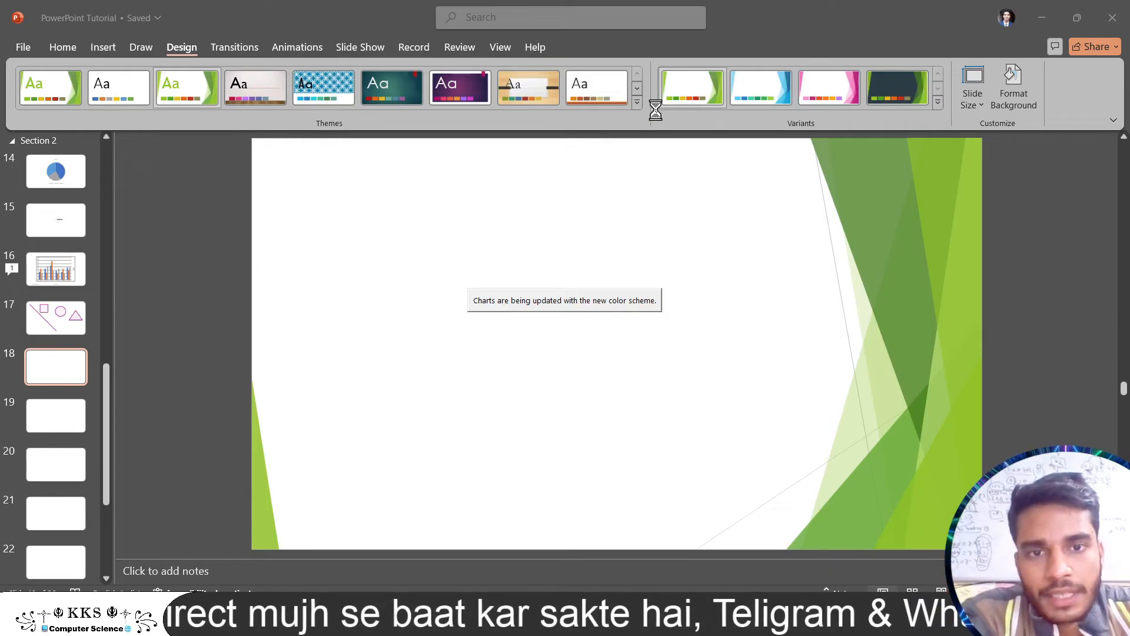
Try the gray theme with a wooden floor on the presentation and return to the green faceted theme
left_click(638, 102)
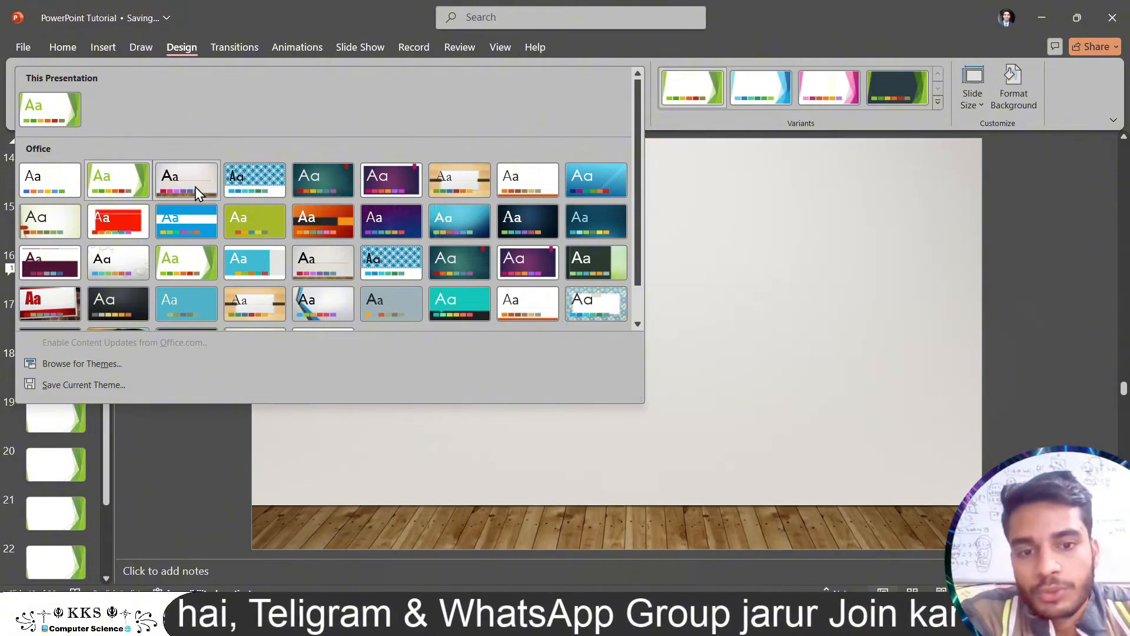
left_click(195, 186)
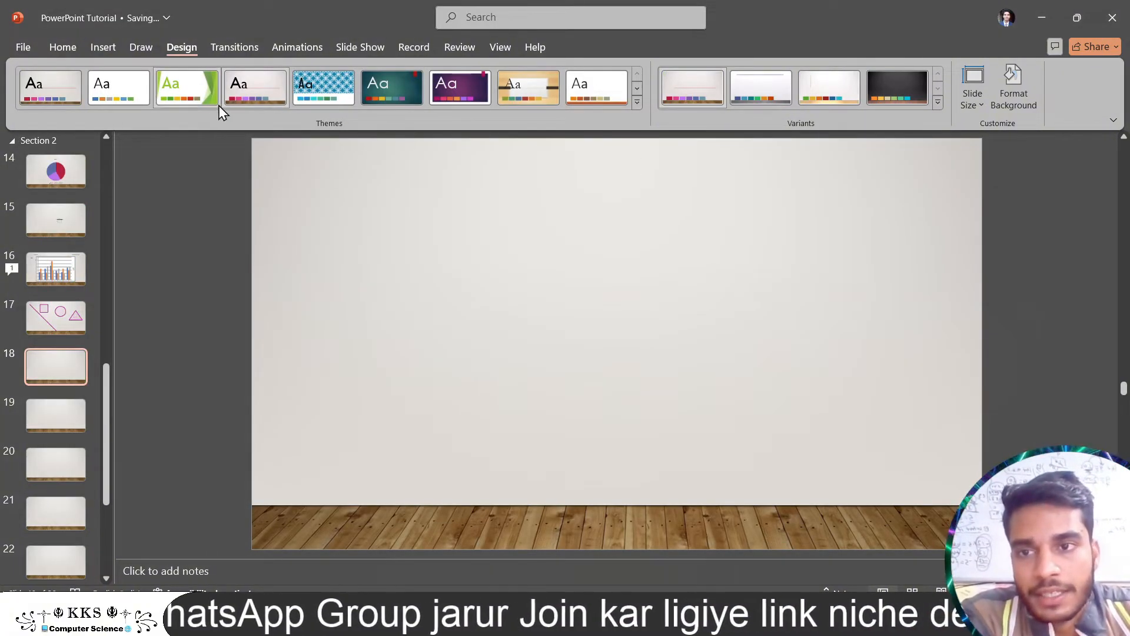
left_click(177, 84)
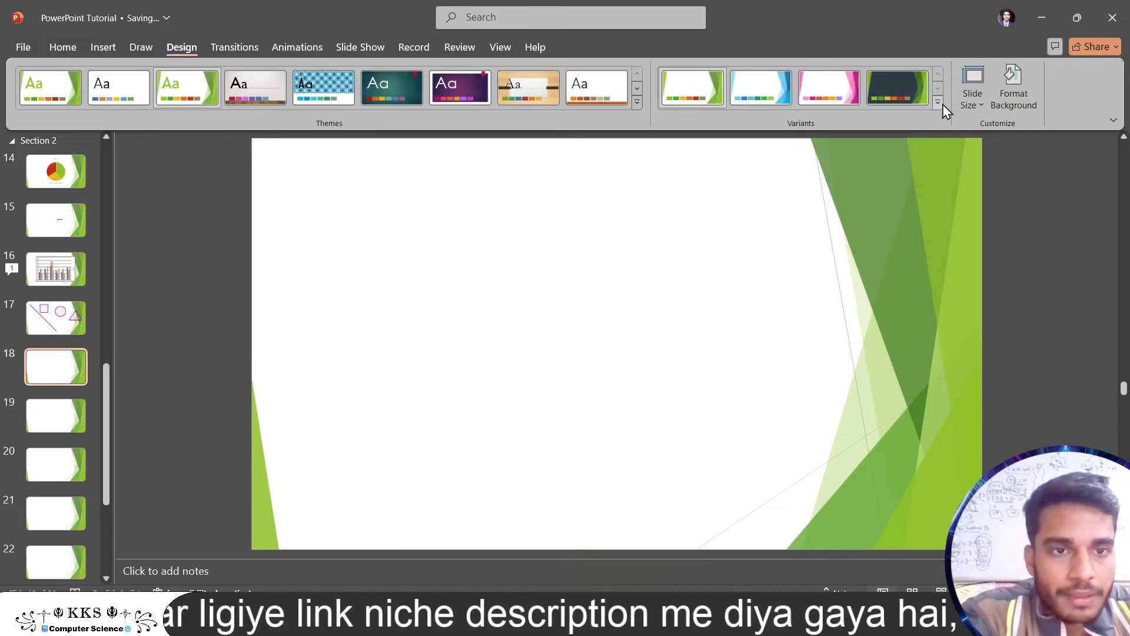
Switch the theme to its pink variant and change the theme colors to Yellow
left_click(804, 91)
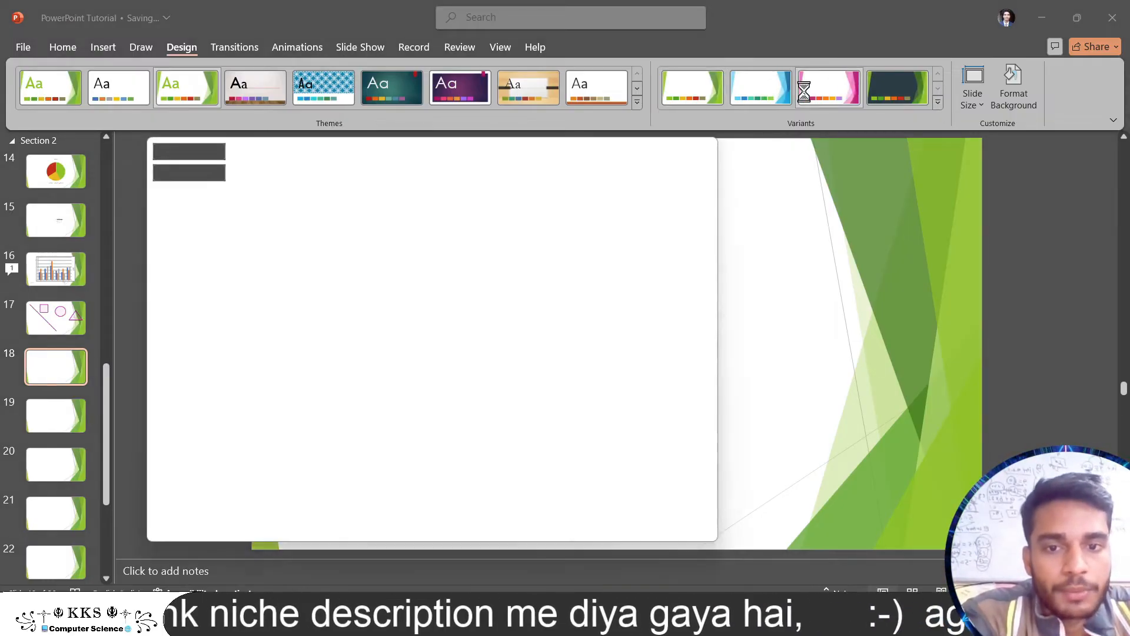
left_click(937, 104)
mouse_move(756, 128)
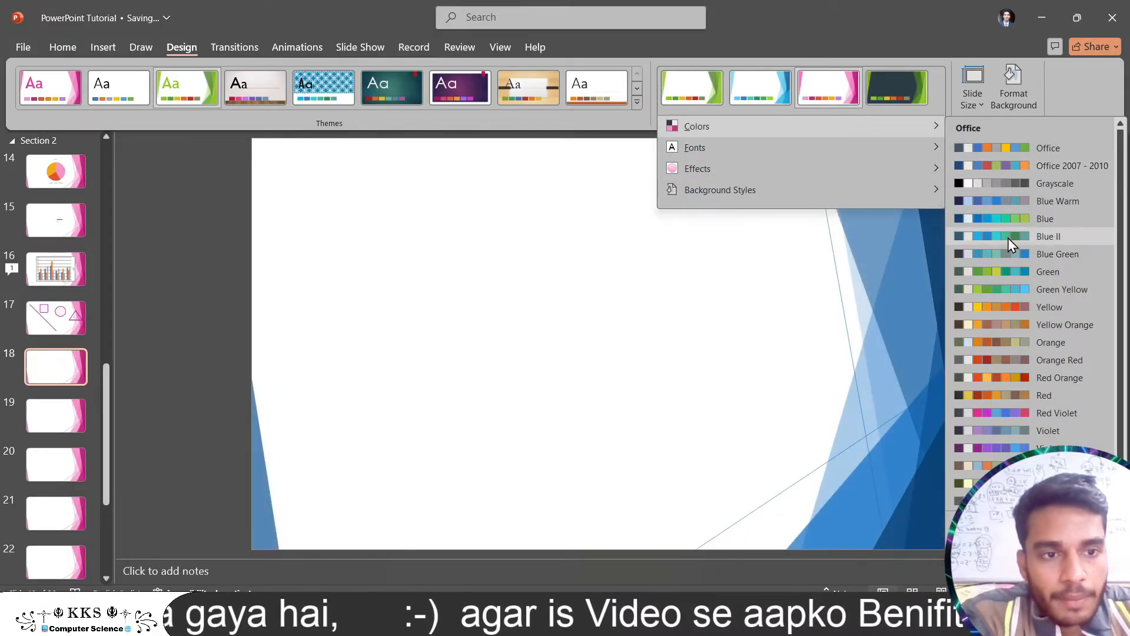
left_click(1014, 306)
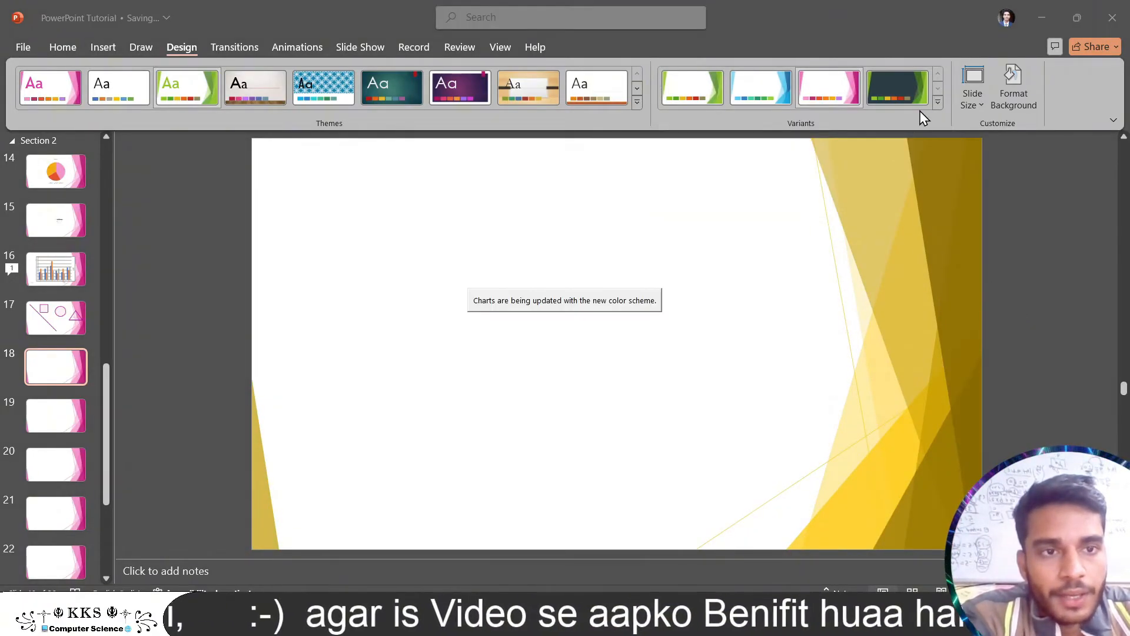
Browse the variant's fonts and effects, and apply the light beige gradient background style from the third row
left_click(935, 104)
mouse_move(828, 152)
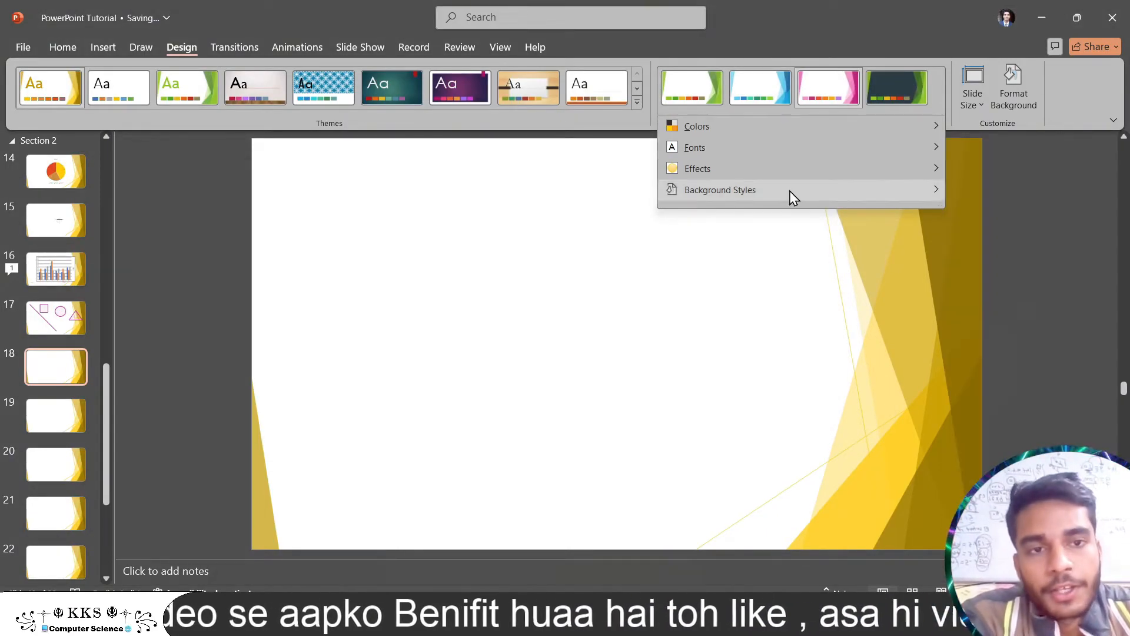
mouse_move(782, 168)
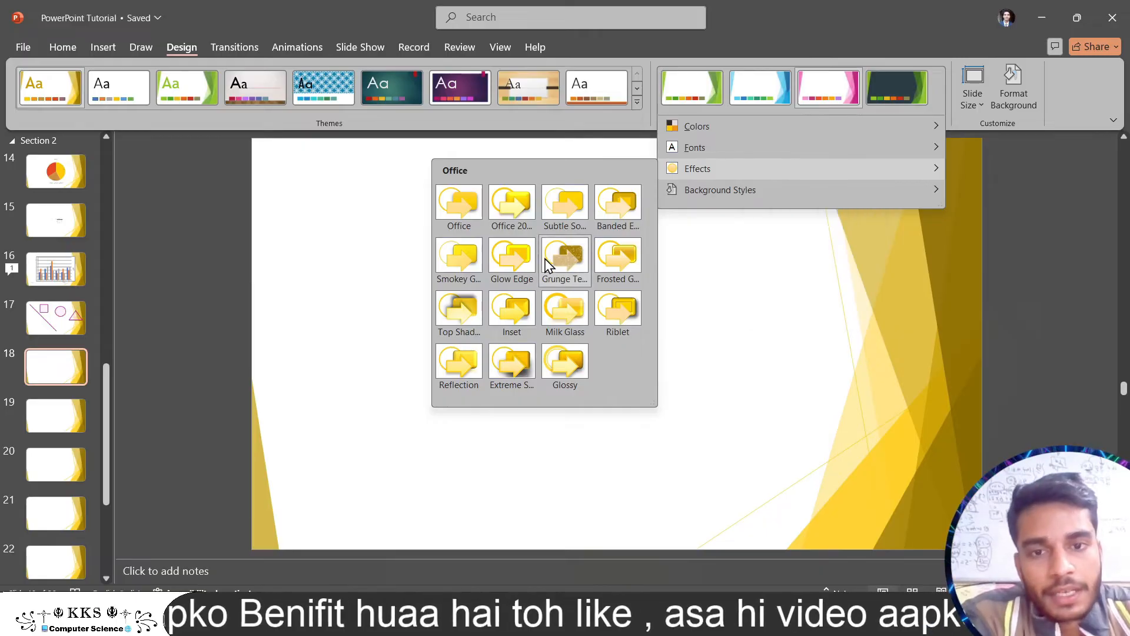
mouse_move(729, 189)
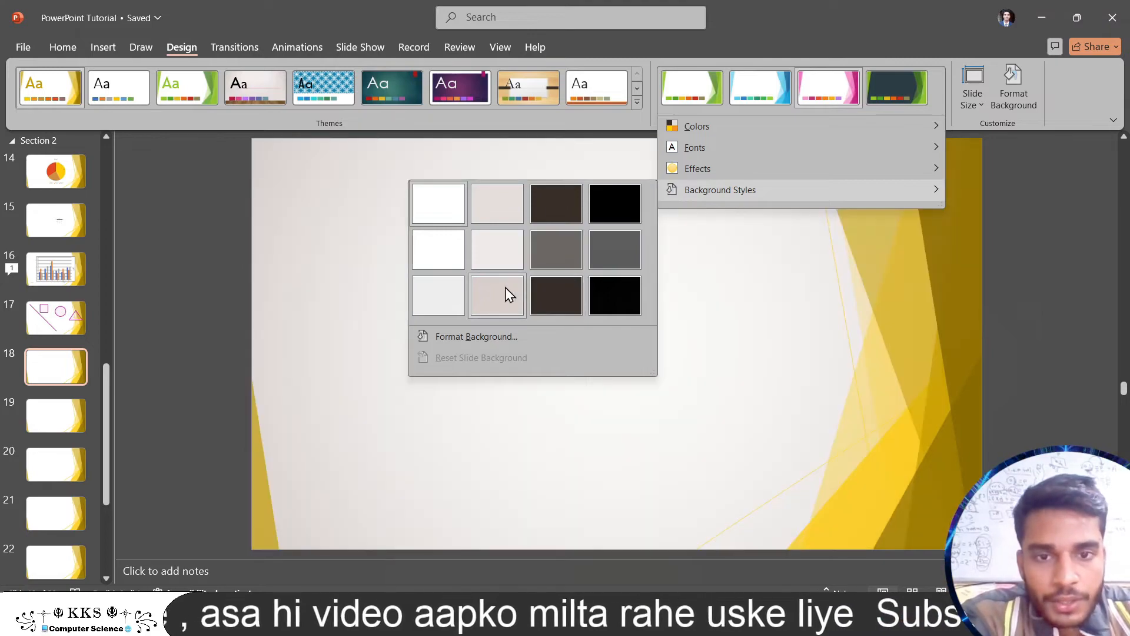
left_click(509, 295)
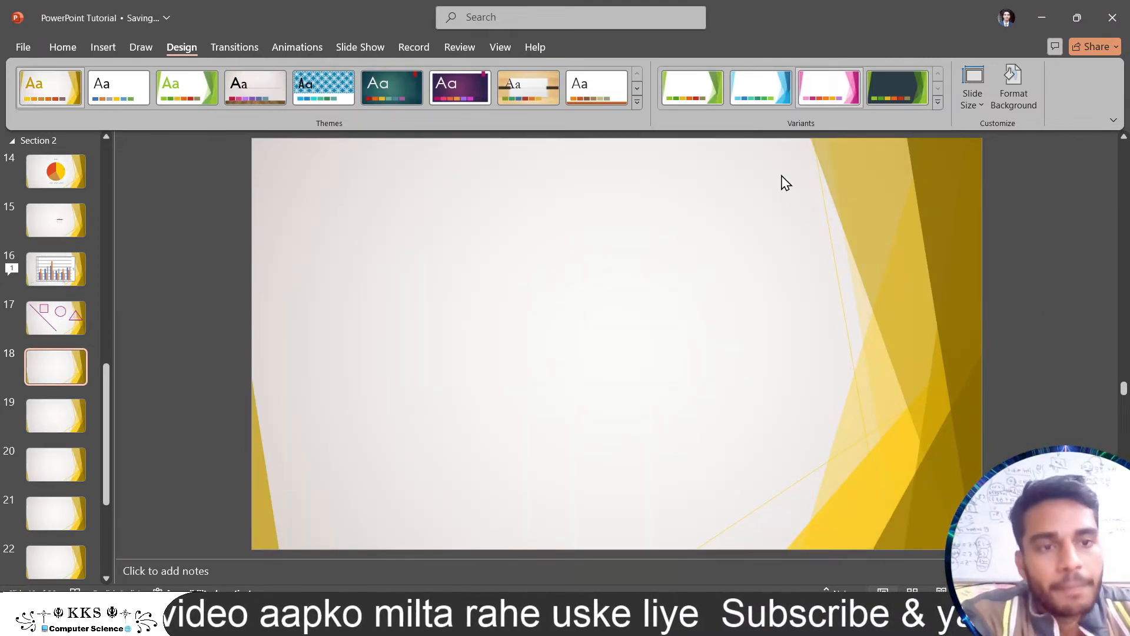
Open the custom slide size settings to examine the size, numbering and orientation options, and close them without changes
left_click(971, 106)
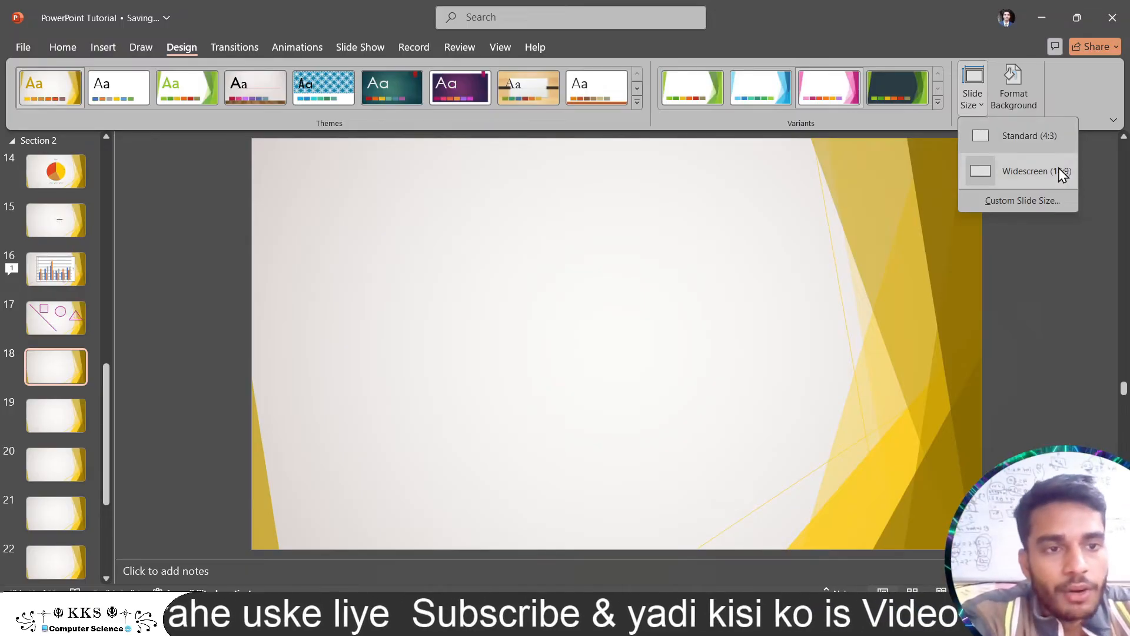
left_click(1030, 204)
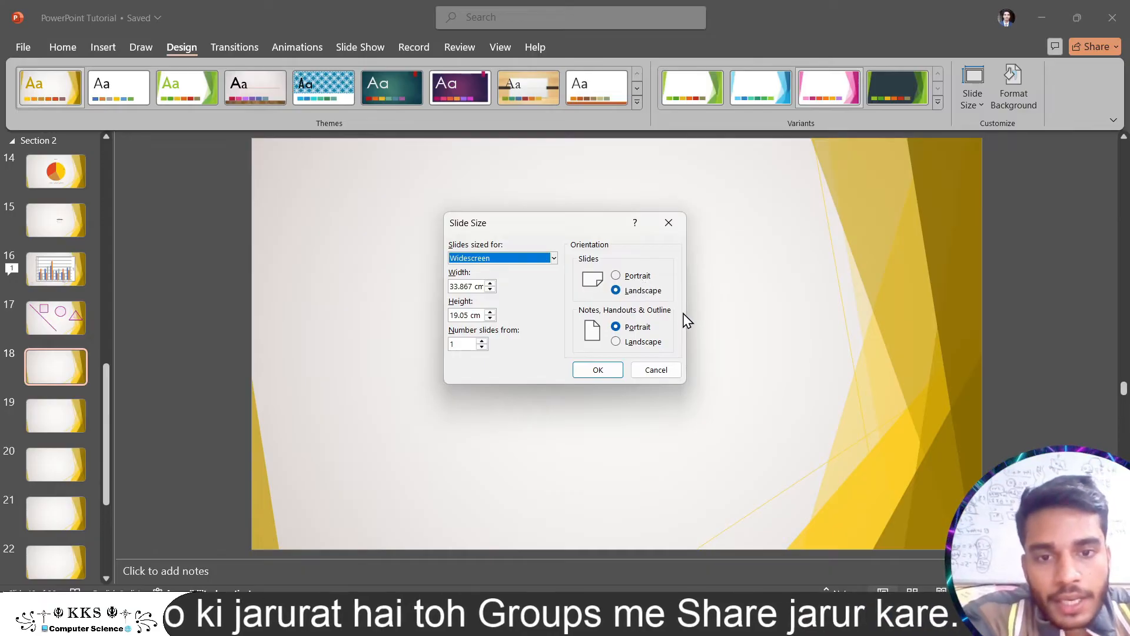
left_click(673, 223)
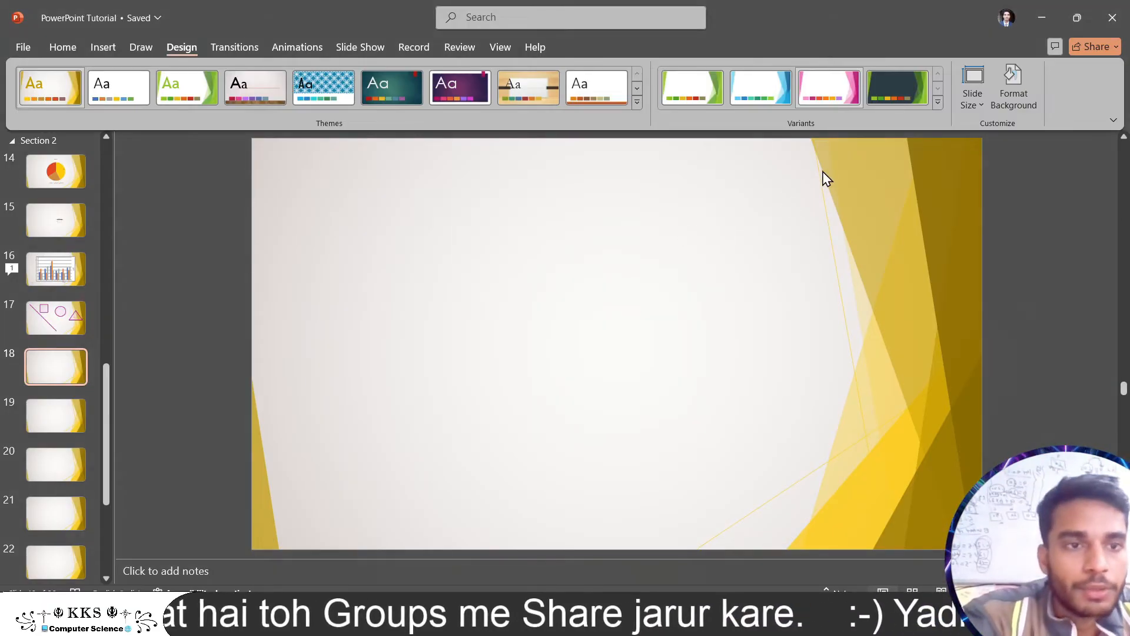
Format slide 18's background, trying the solid, gradient and picture or texture fills before choosing Pattern fill
left_click(1025, 104)
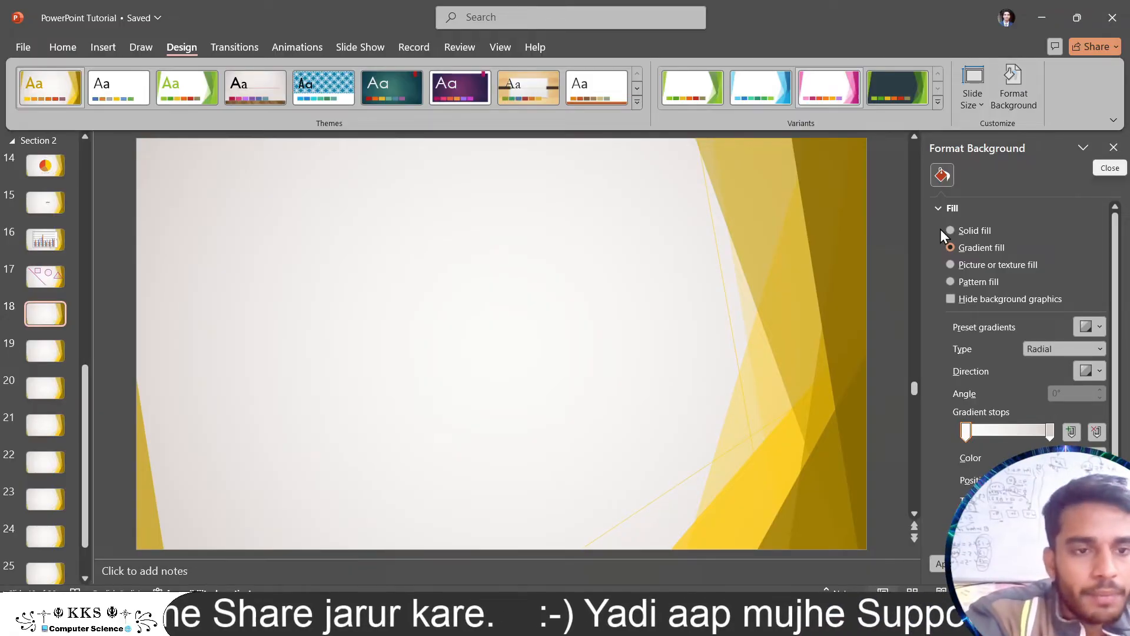
left_click(973, 231)
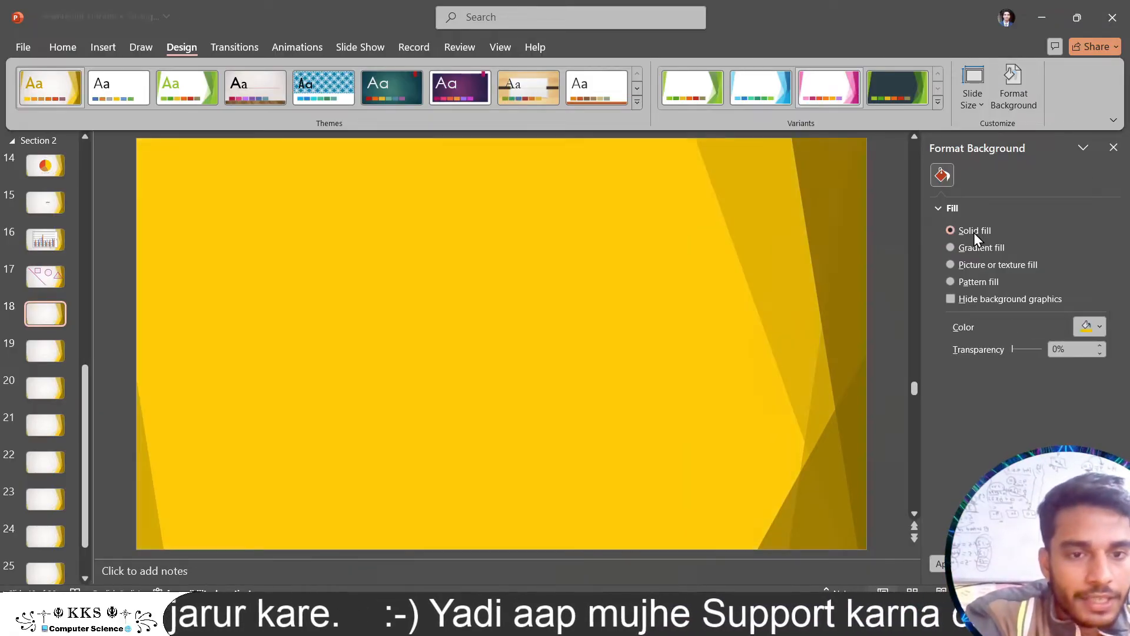
left_click(981, 246)
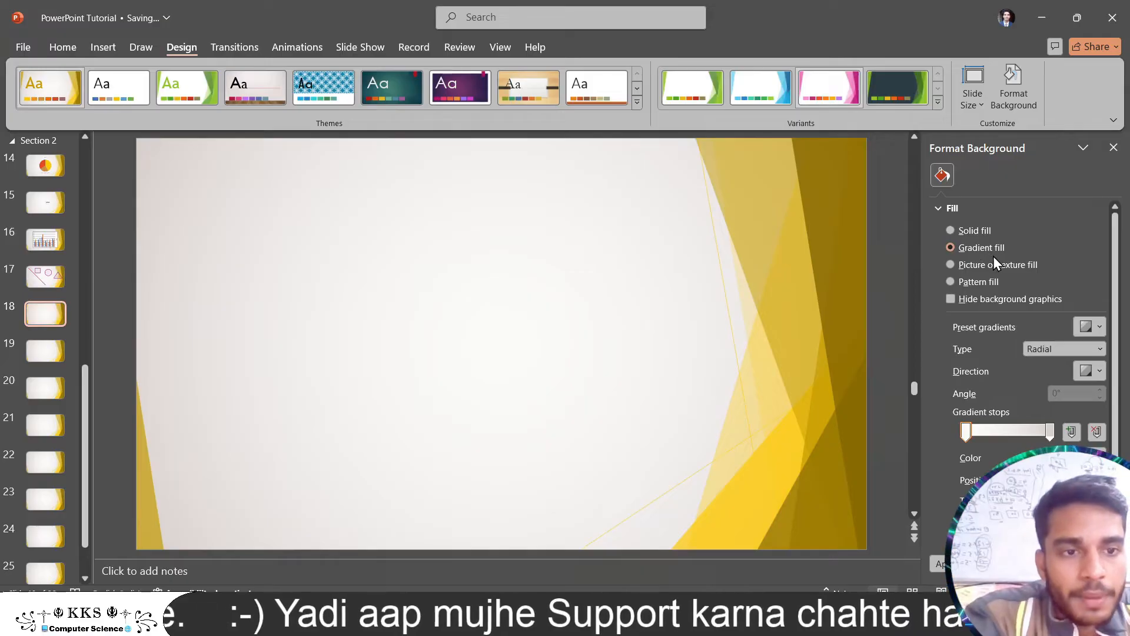
left_click(1007, 267)
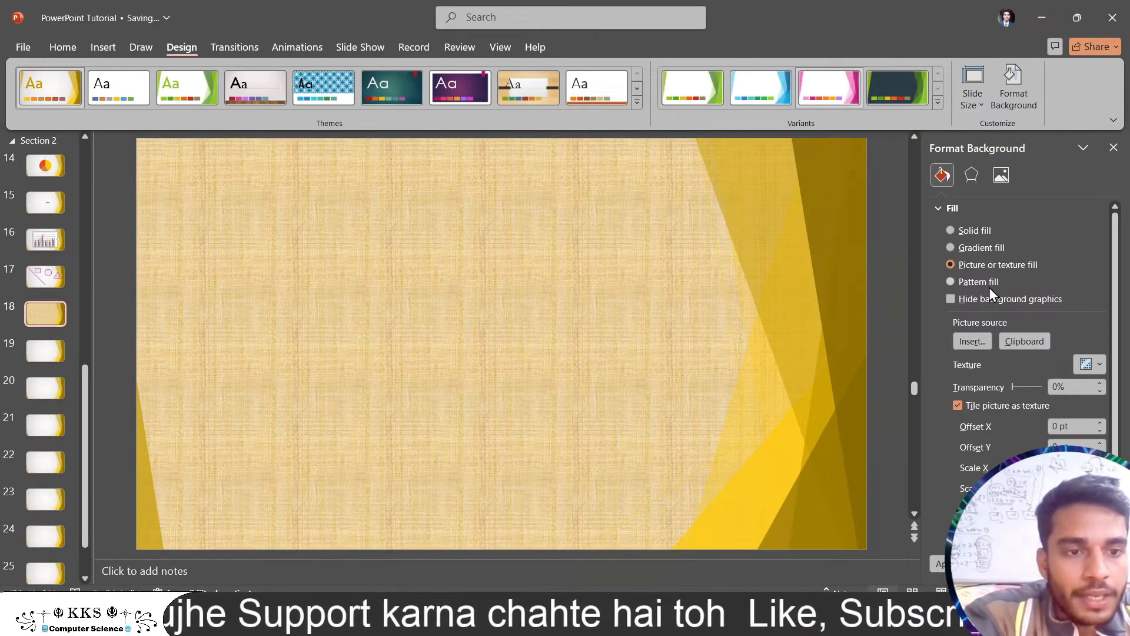
left_click(989, 285)
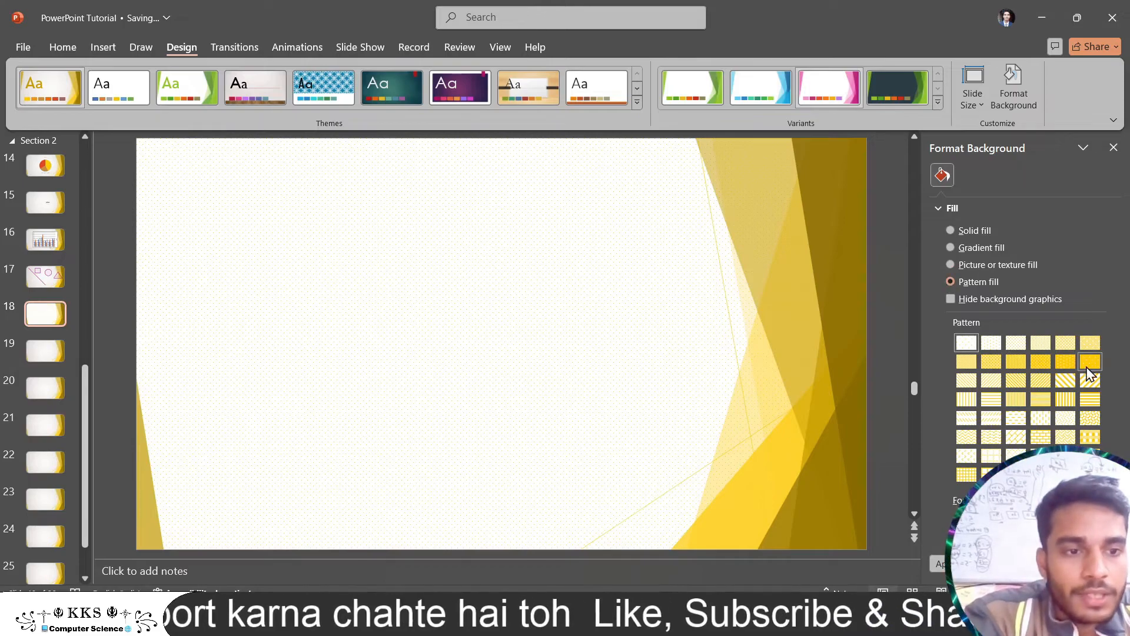
Hide the background graphics on slide 18 and show them again
left_click(977, 301)
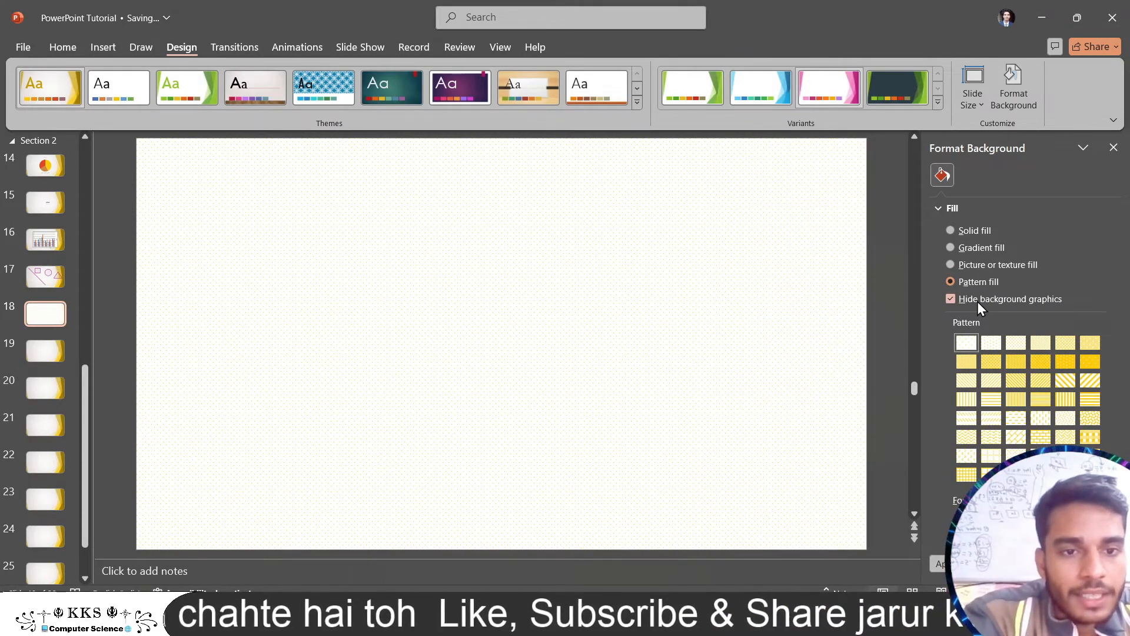
left_click(977, 302)
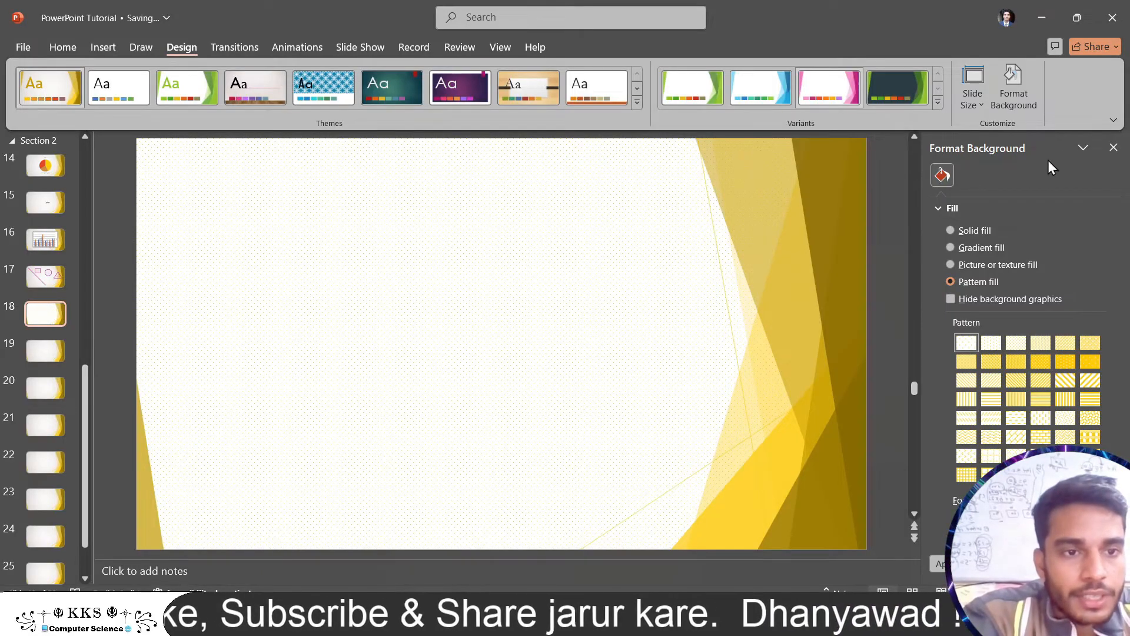
Switch slide 18's background to Picture or texture fill and check the available picture sources without inserting one
left_click(987, 268)
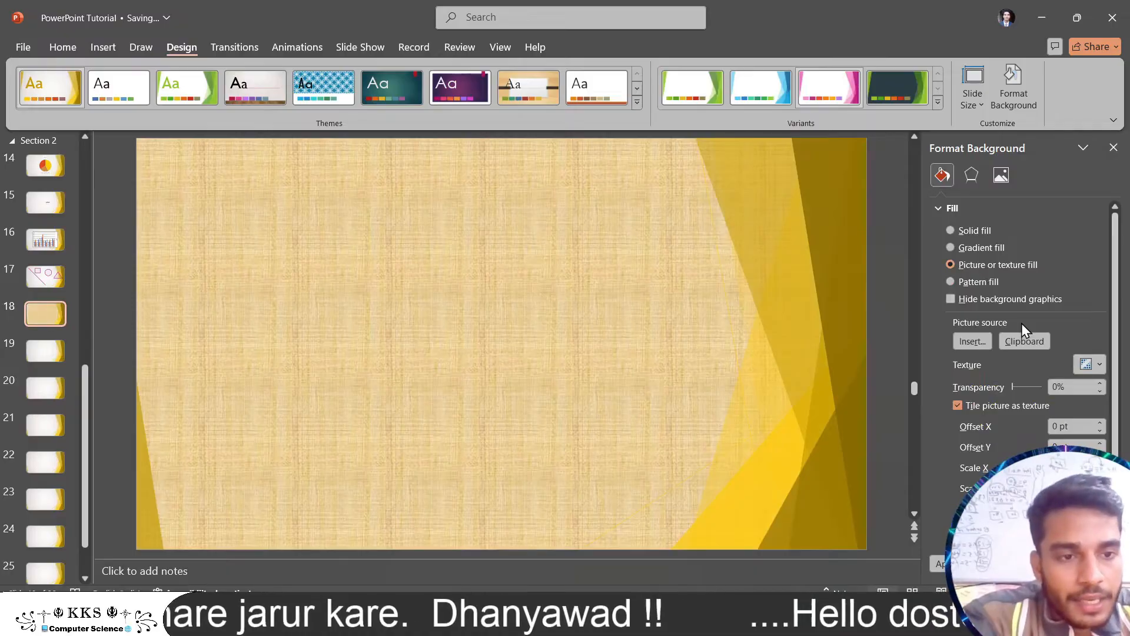
left_click(972, 342)
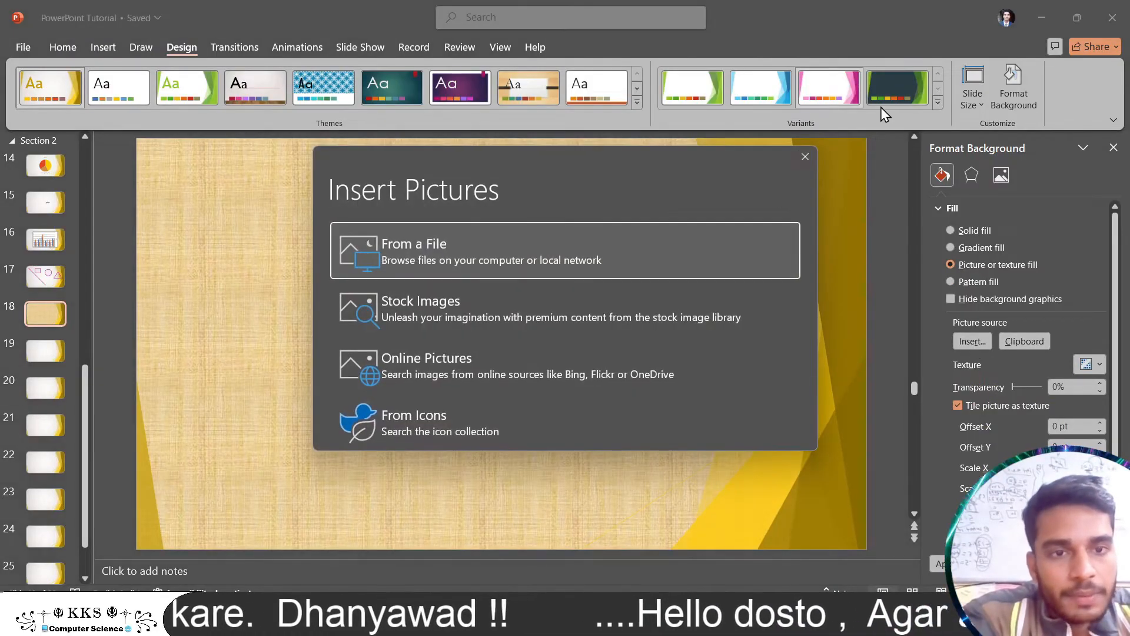
left_click(806, 157)
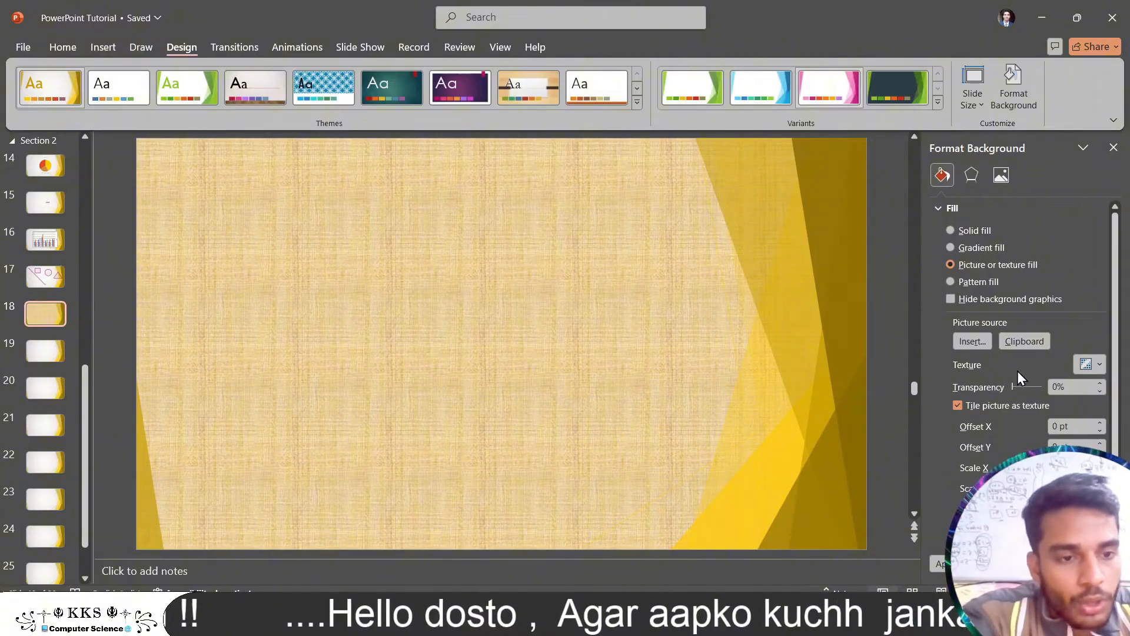
scroll(1018, 372, "down", 1)
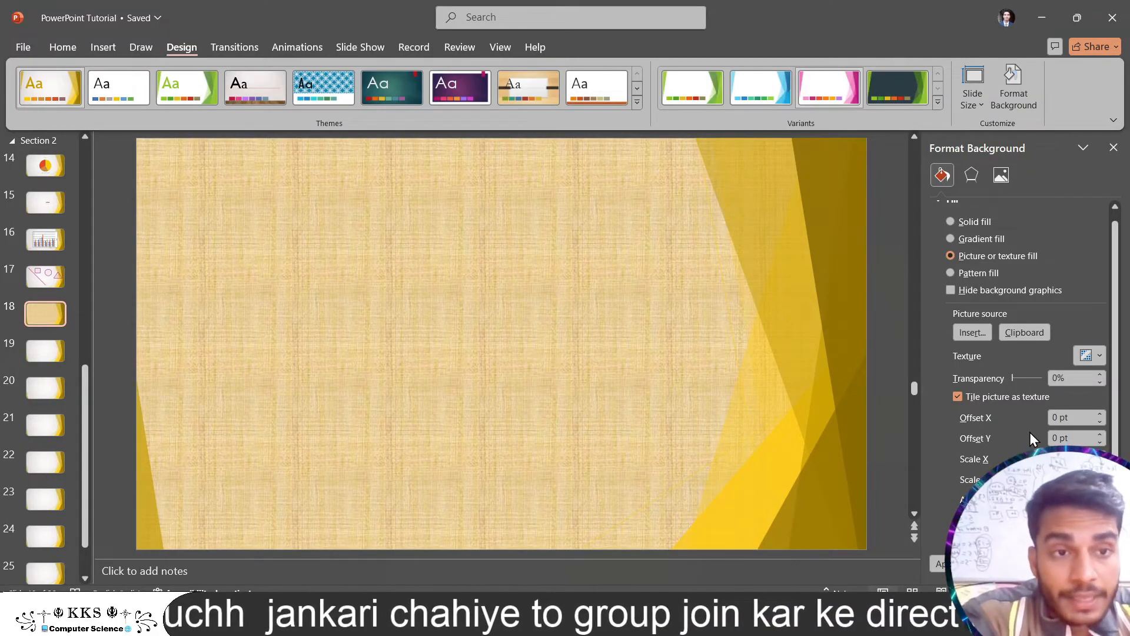
Look through the artistic effects and picture settings for slide 18's background, and close the background formatting options
left_click(972, 175)
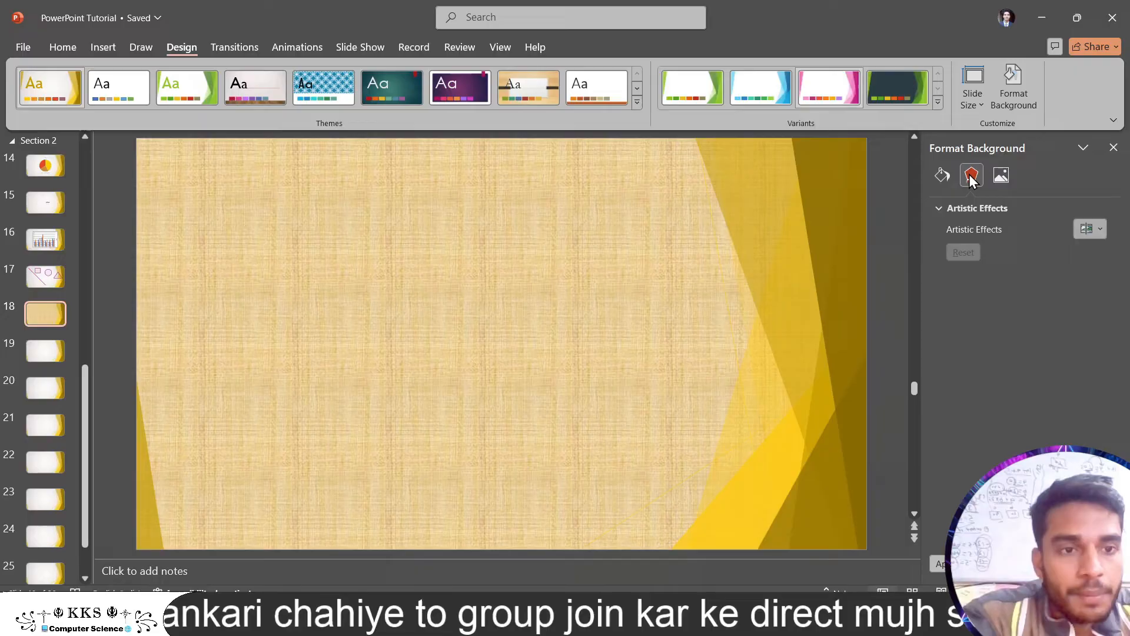
left_click(1001, 175)
left_click(1111, 149)
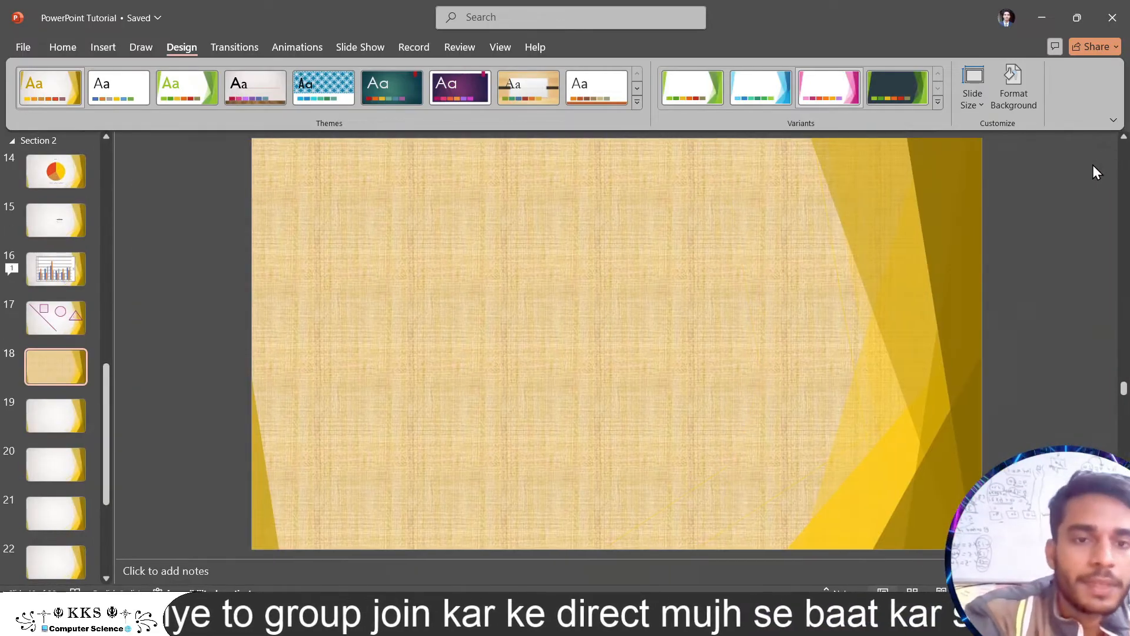
Try the pink variant, apply the dark purple theme to the presentation, and glance at its variant options
left_click(826, 88)
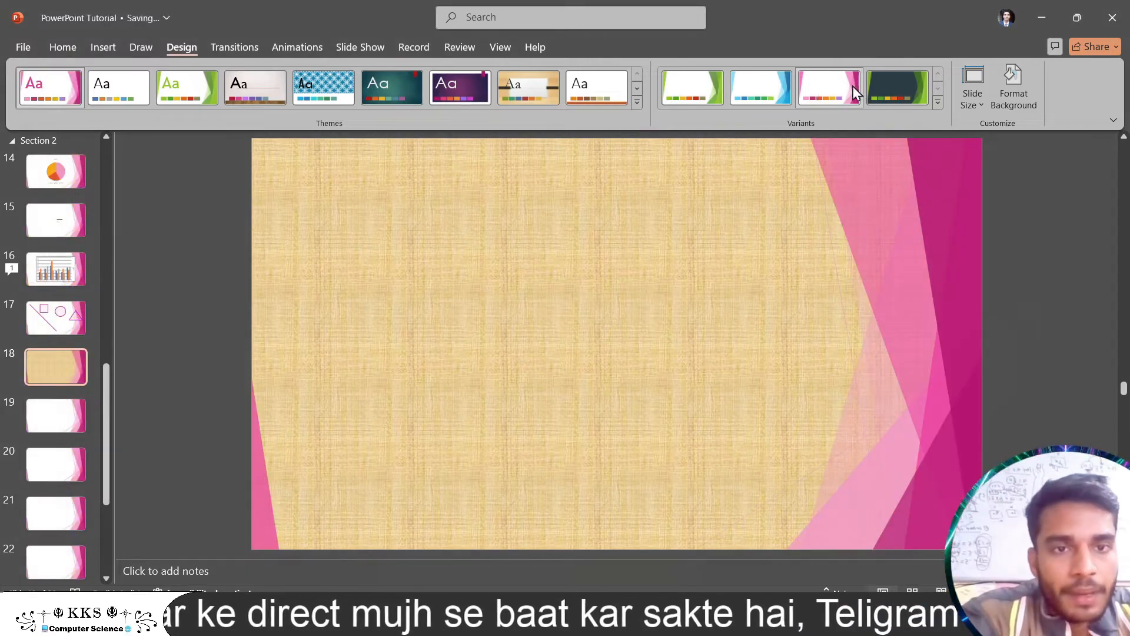
left_click(459, 90)
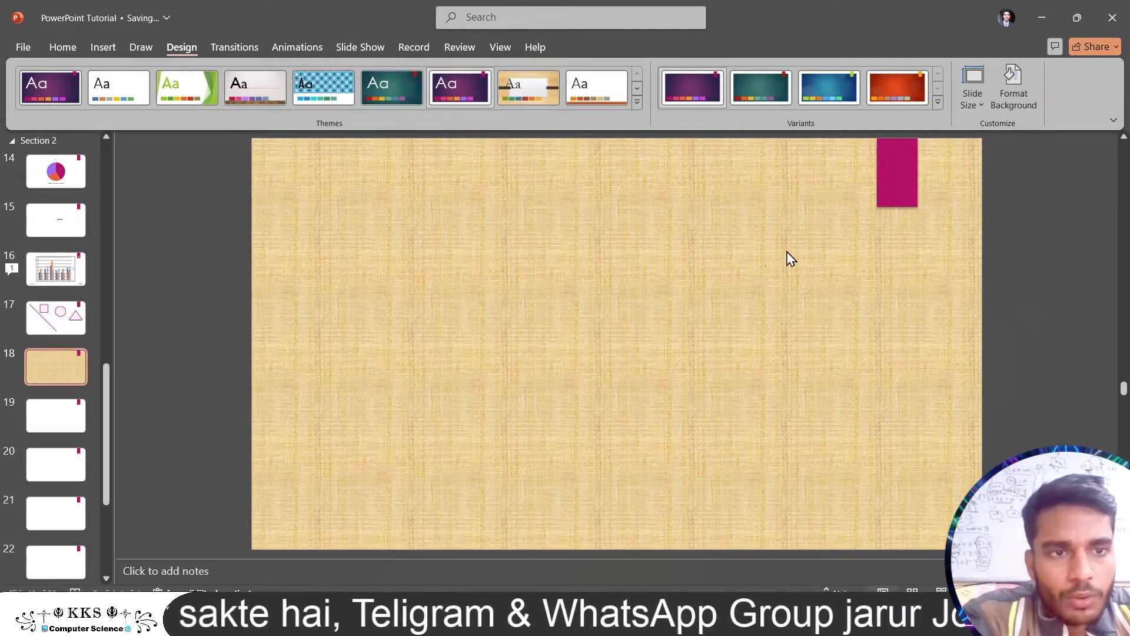
left_click(938, 101)
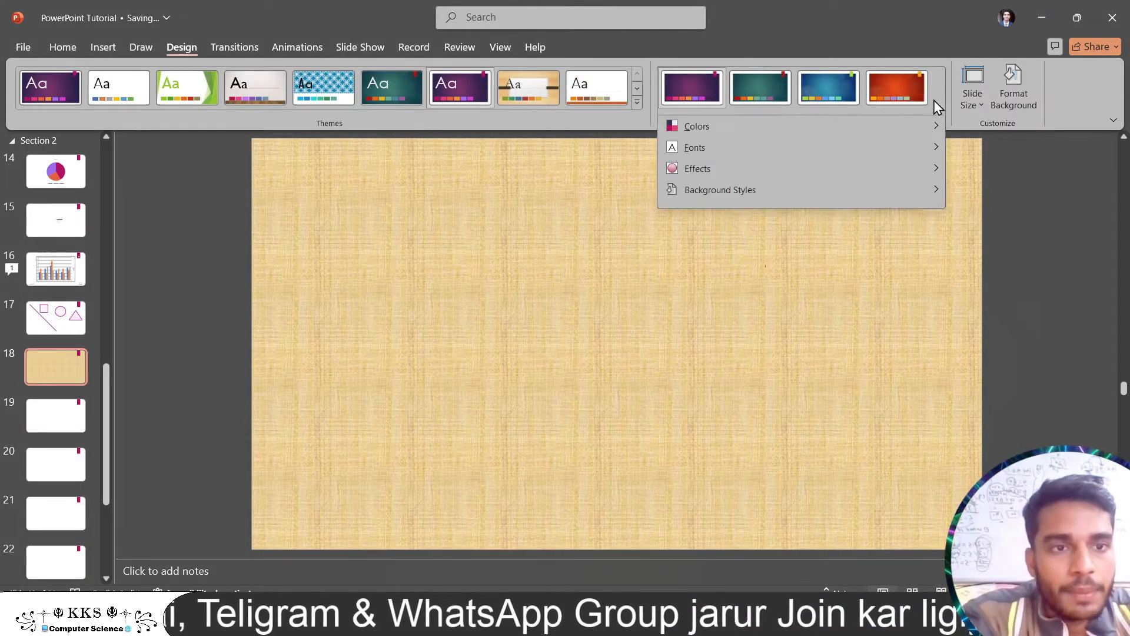
left_click(784, 325)
Reopen the Format Background settings for slide 18
right_click(764, 308)
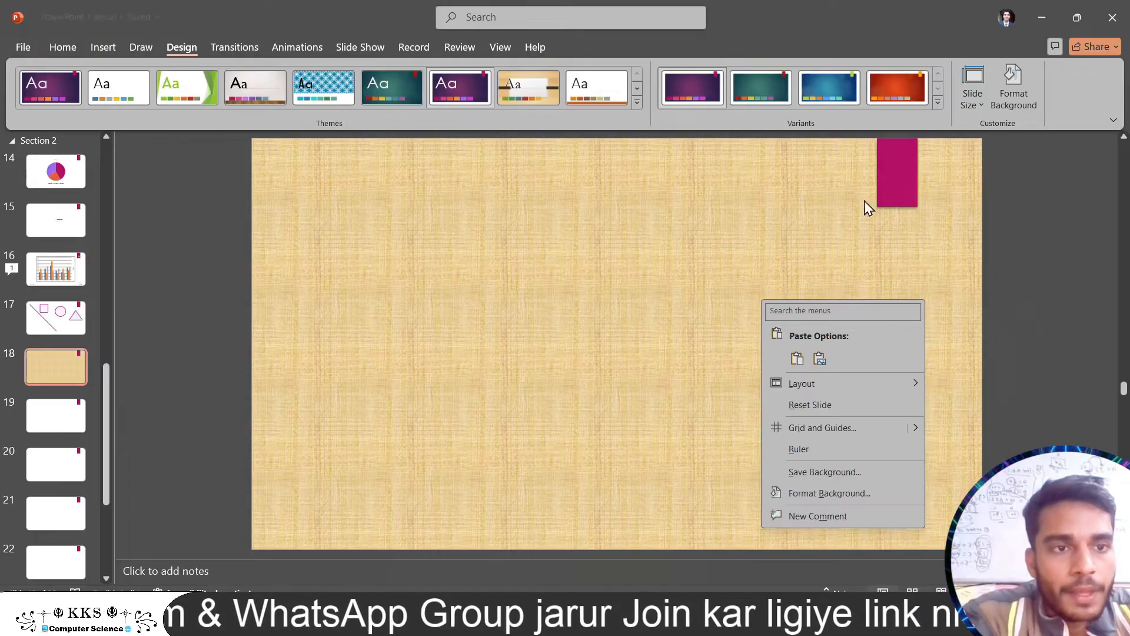
left_click(972, 199)
left_click(1005, 100)
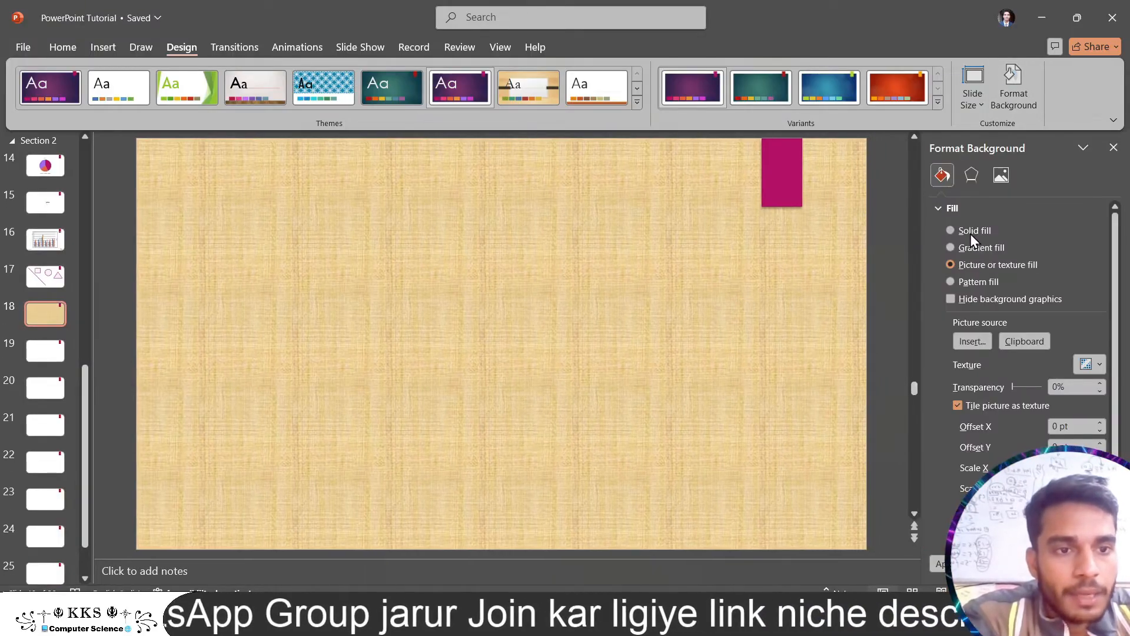
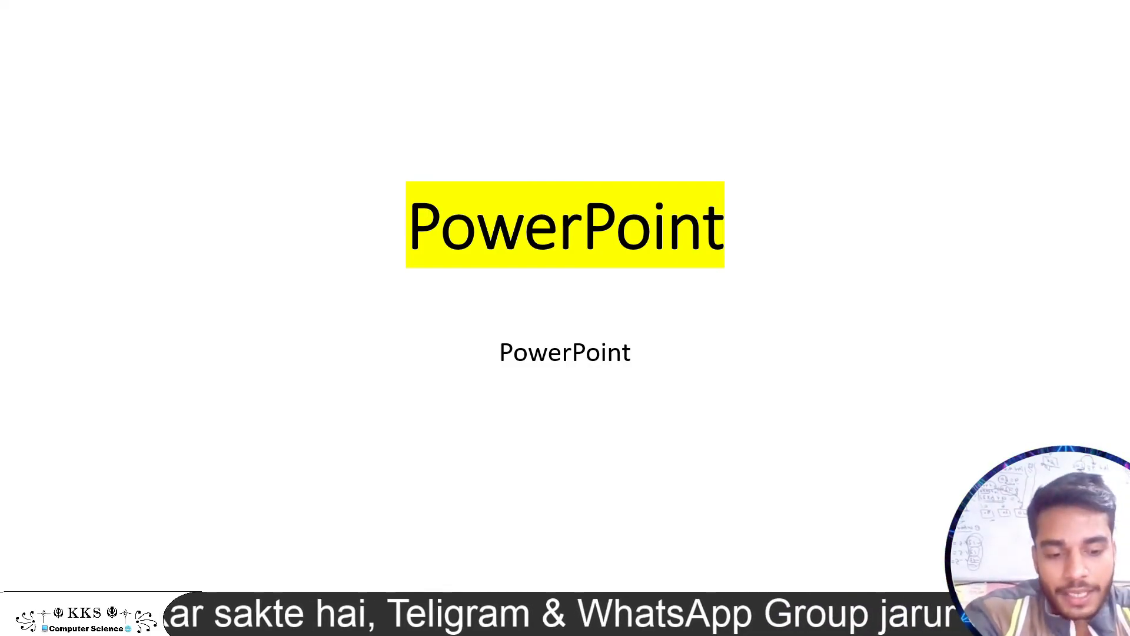
Advance the running slide show from slide 1 to slide 3 and end it
key("Right")
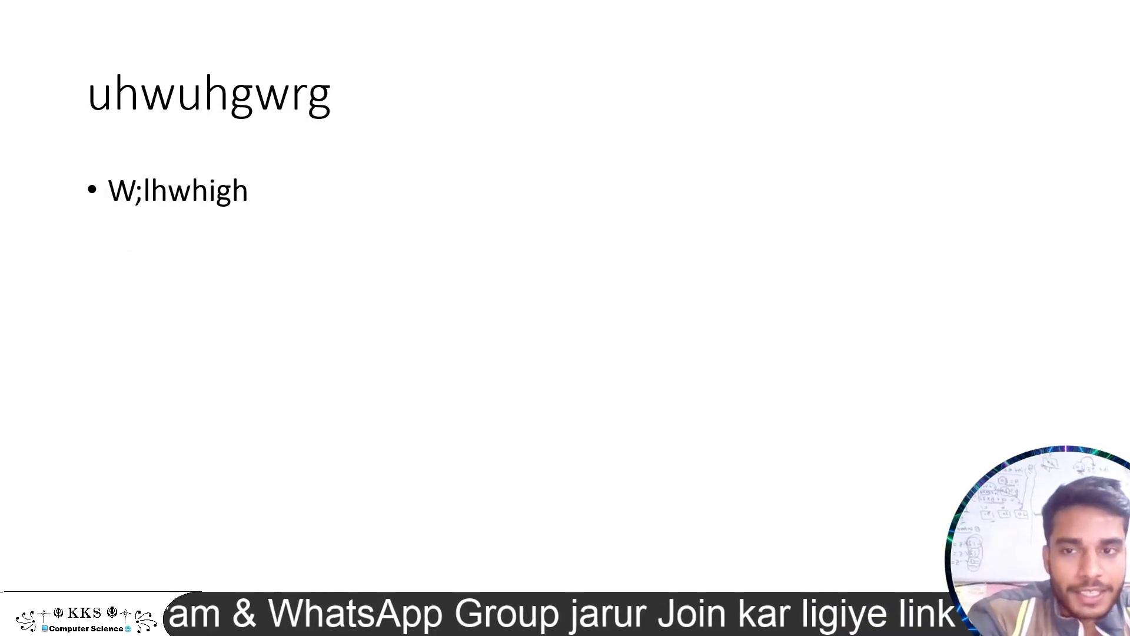
key("Right")
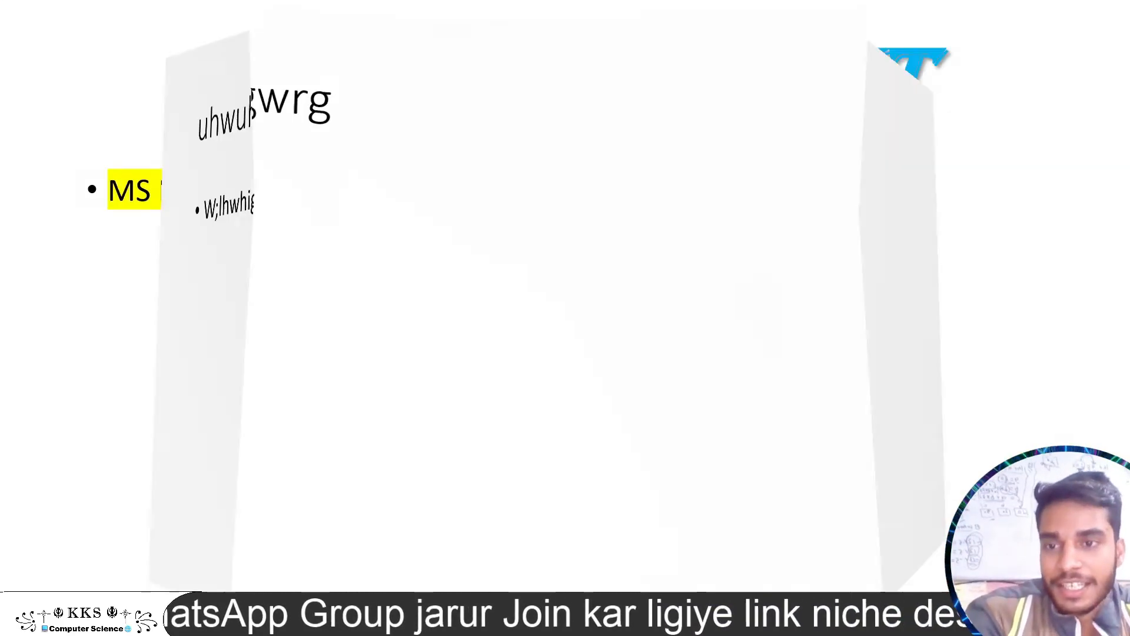
key("Escape")
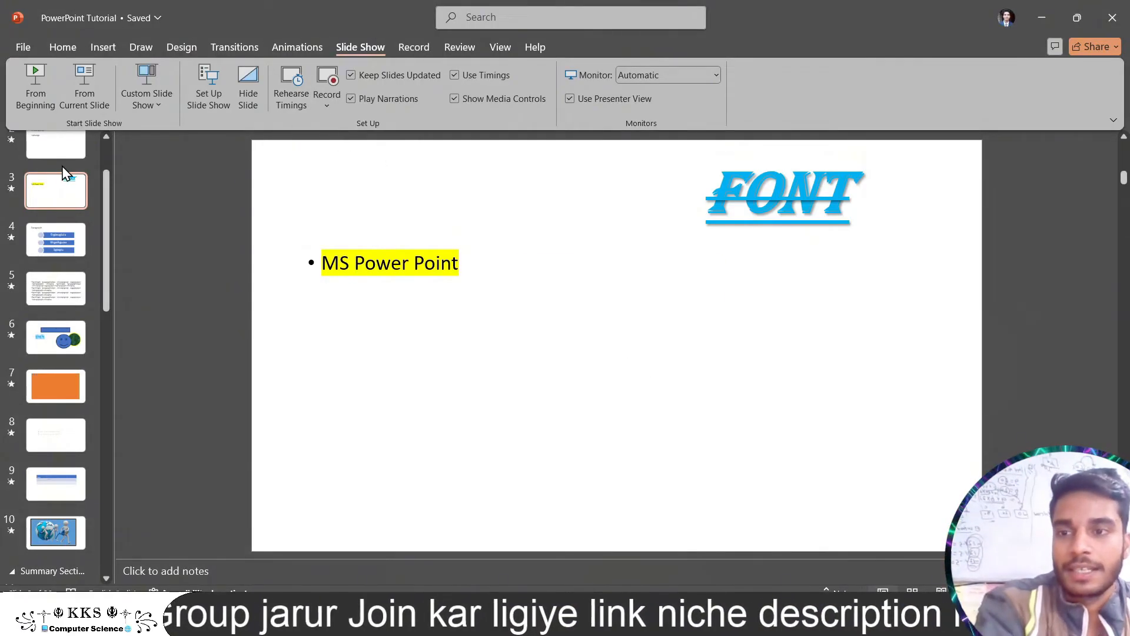
Start the slide show from slide 4, the Paragraph slide, and exit it
scroll(65, 173, "up", 3)
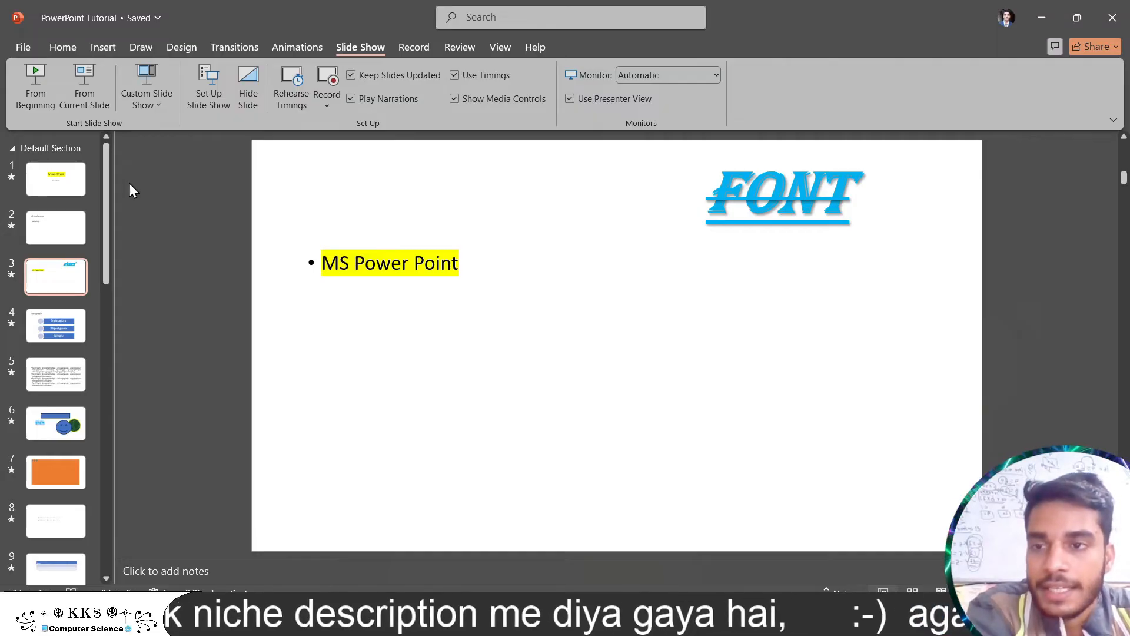
scroll(66, 251, "down", 1)
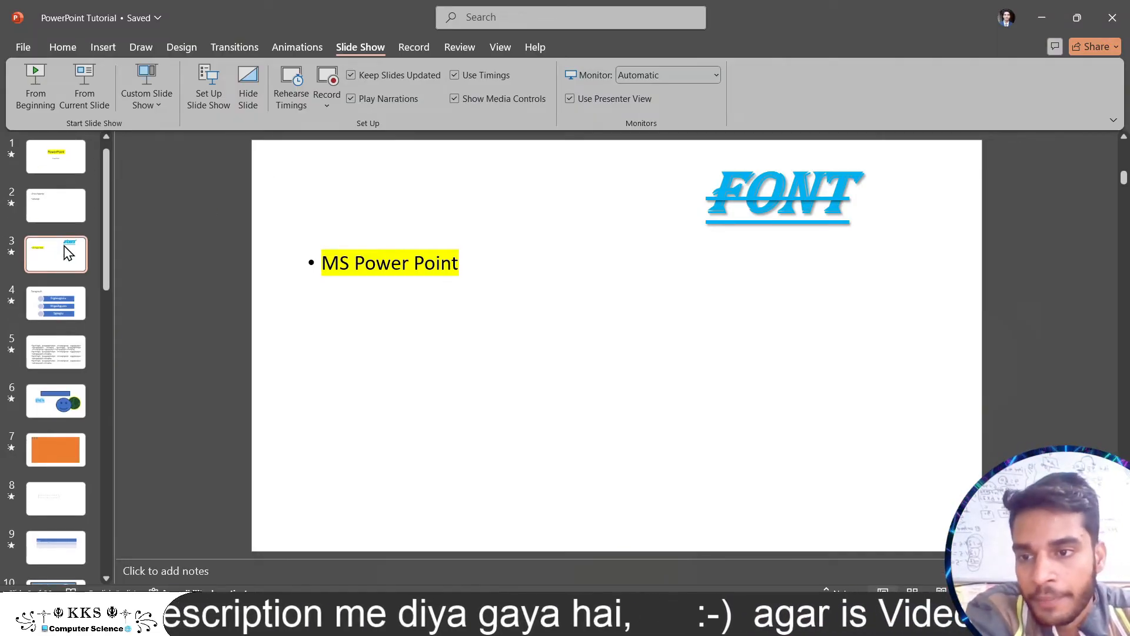
left_click(60, 305)
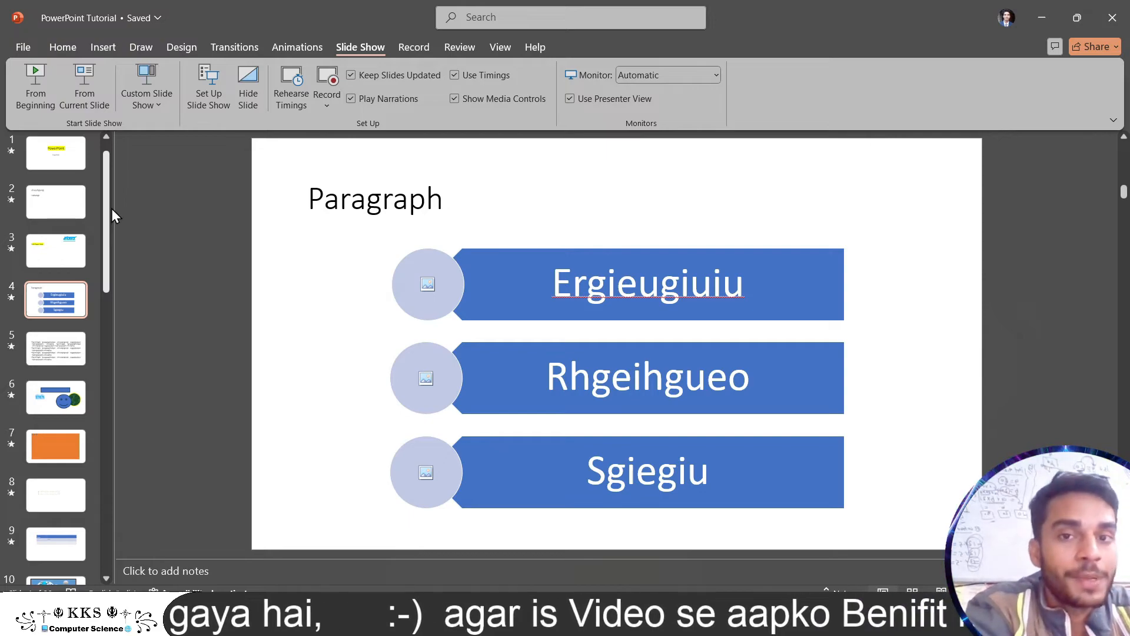
left_click(82, 89)
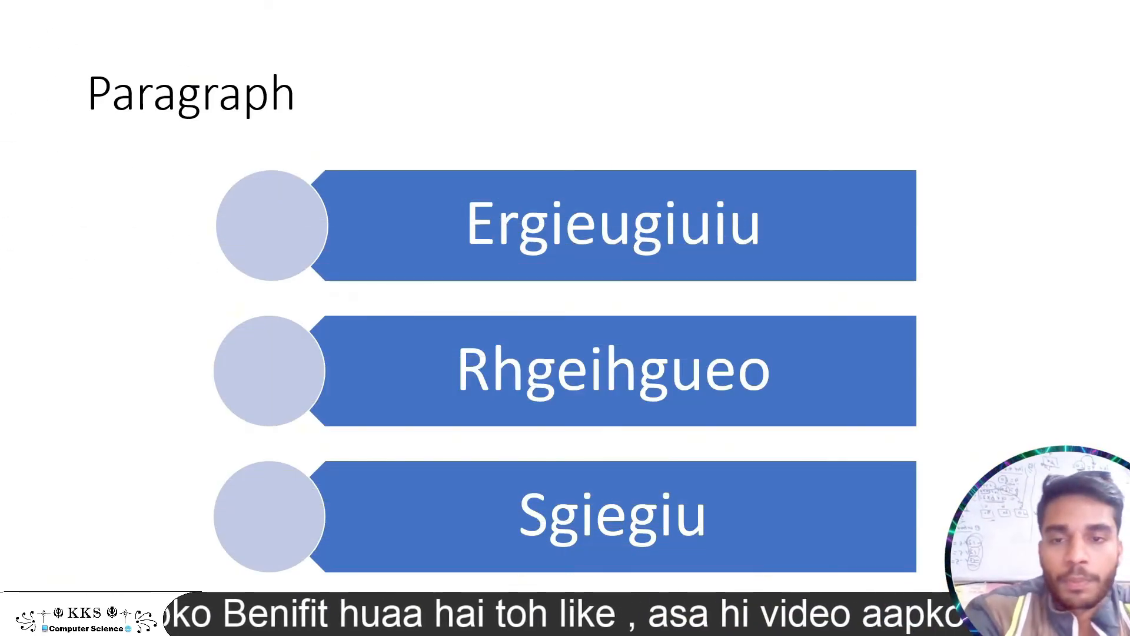
key("Escape")
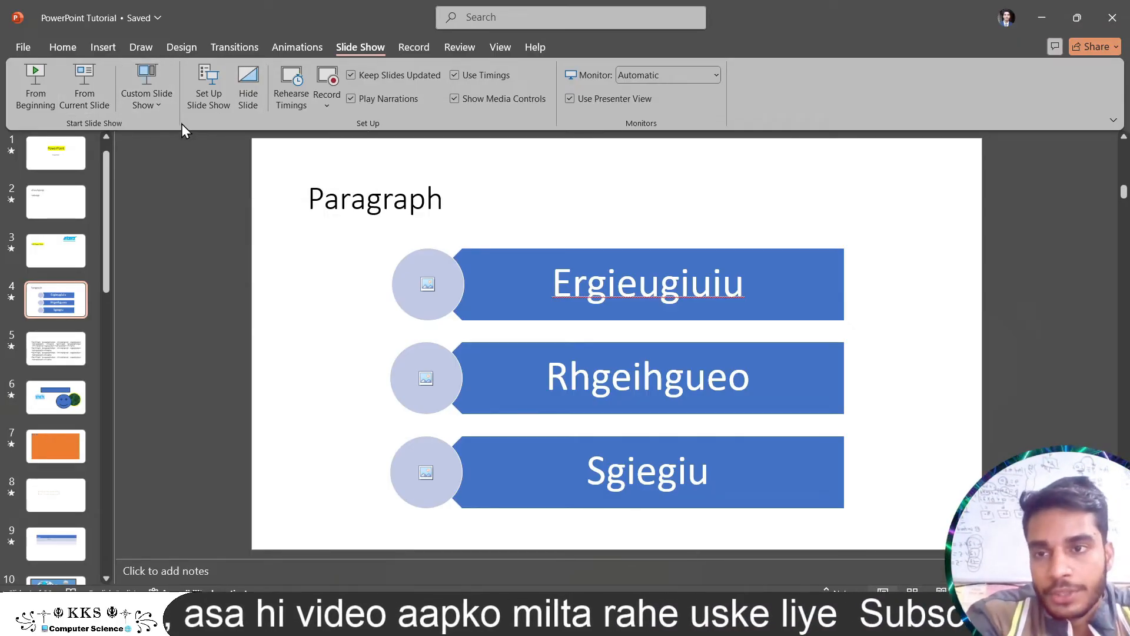
left_click(155, 103)
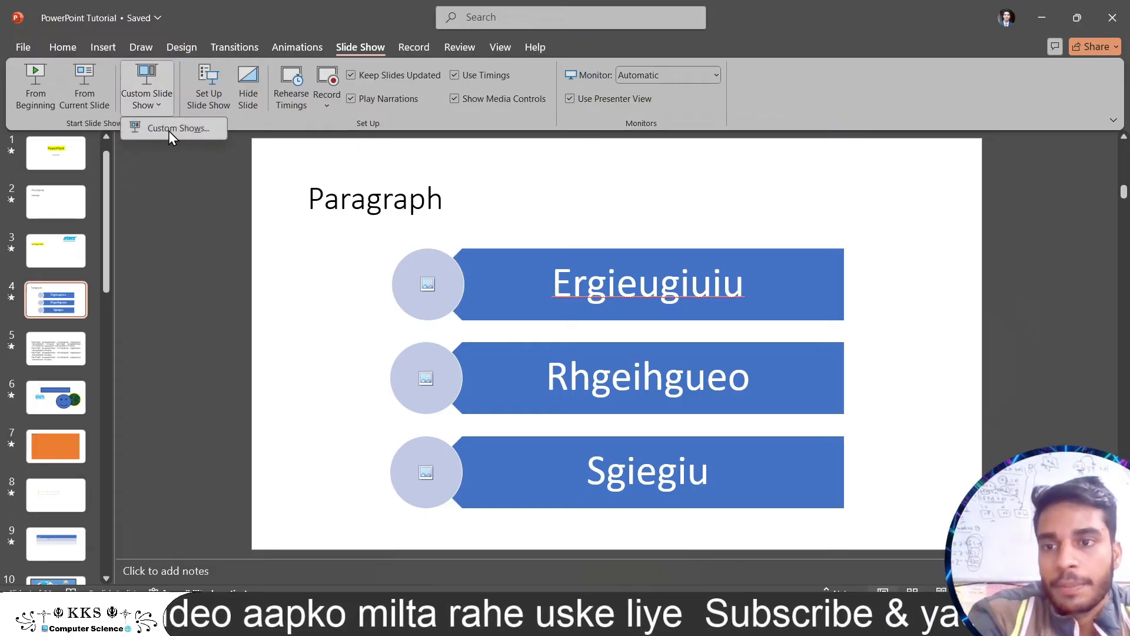
left_click(168, 130)
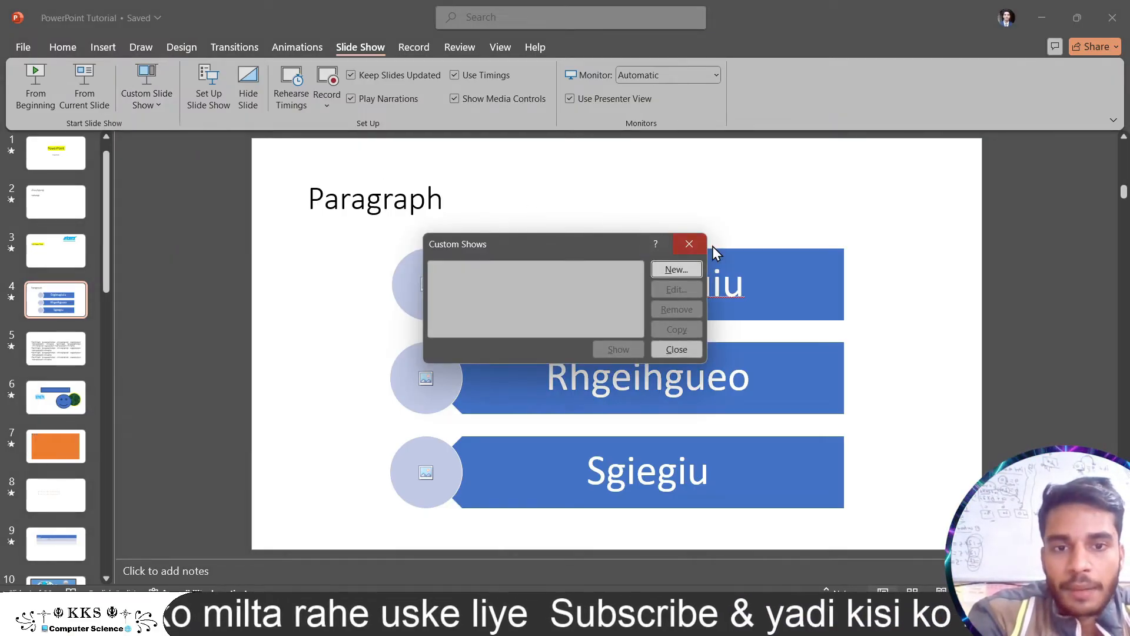
left_click(687, 243)
scroll(112, 212, "down", 1)
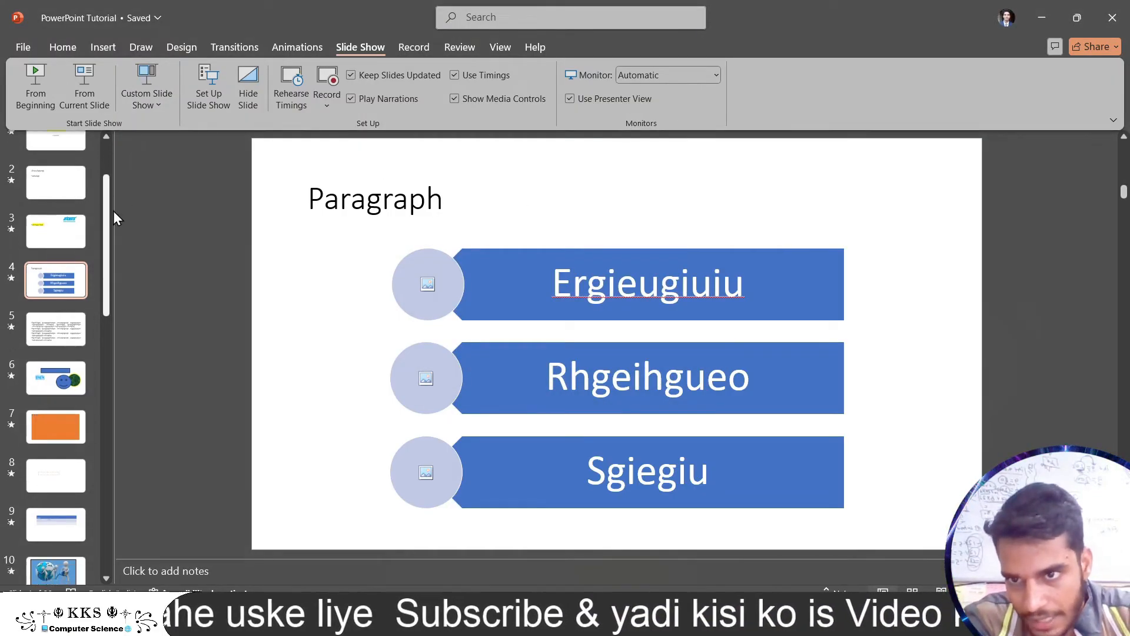
left_click_drag(113, 210, 53, 184)
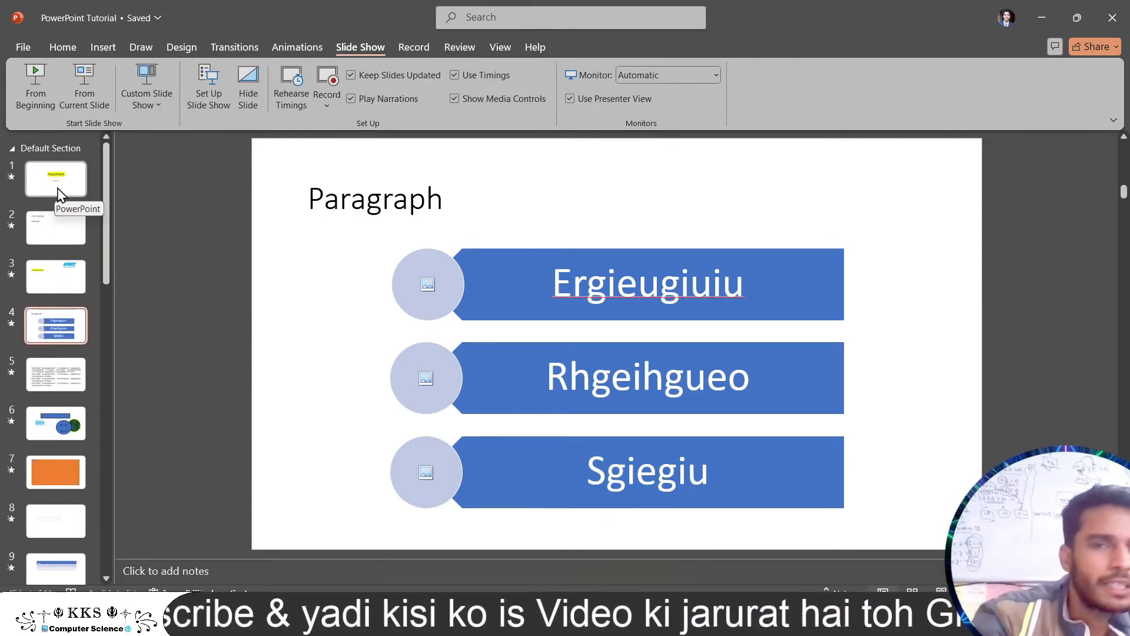
Create a new custom slide show and add slide 1, PowerPoint, to it
left_click(132, 100)
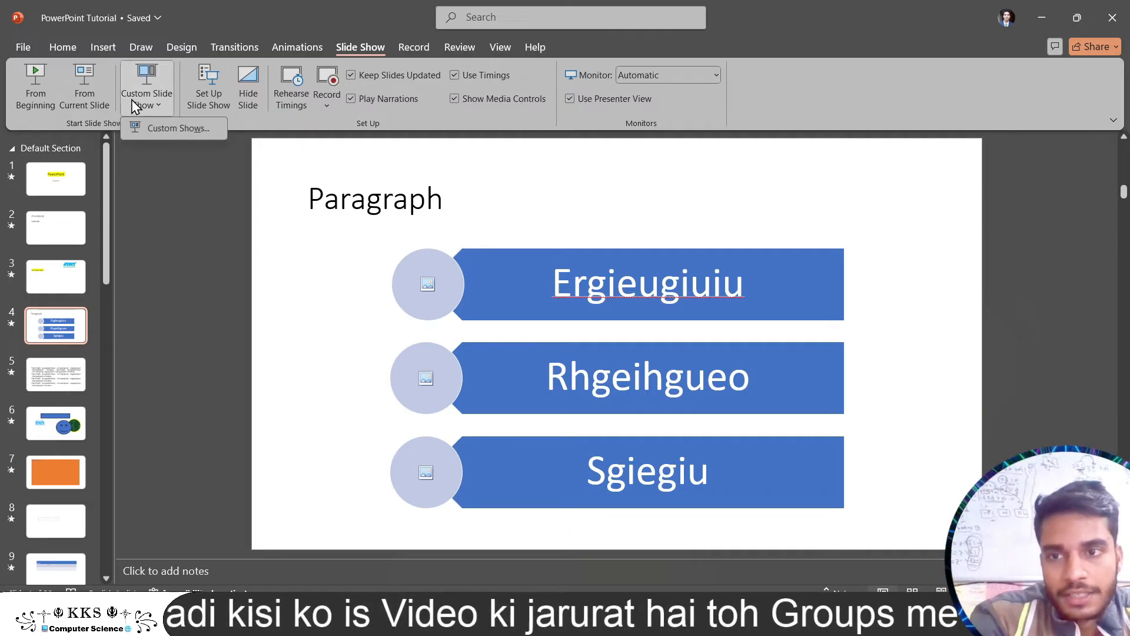
left_click(177, 129)
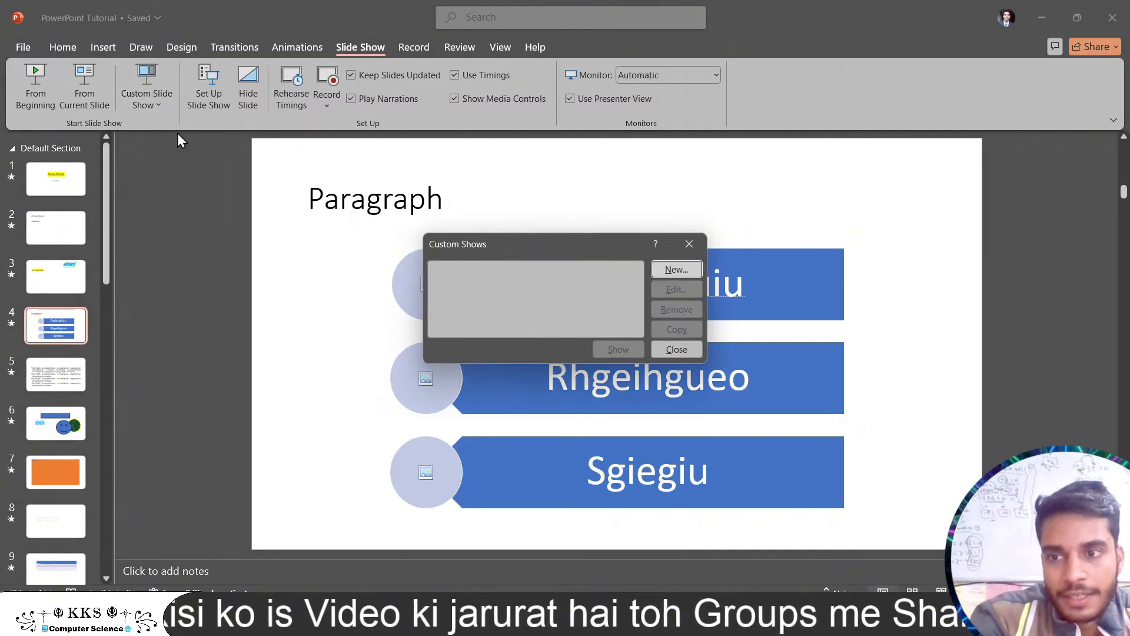
left_click(665, 267)
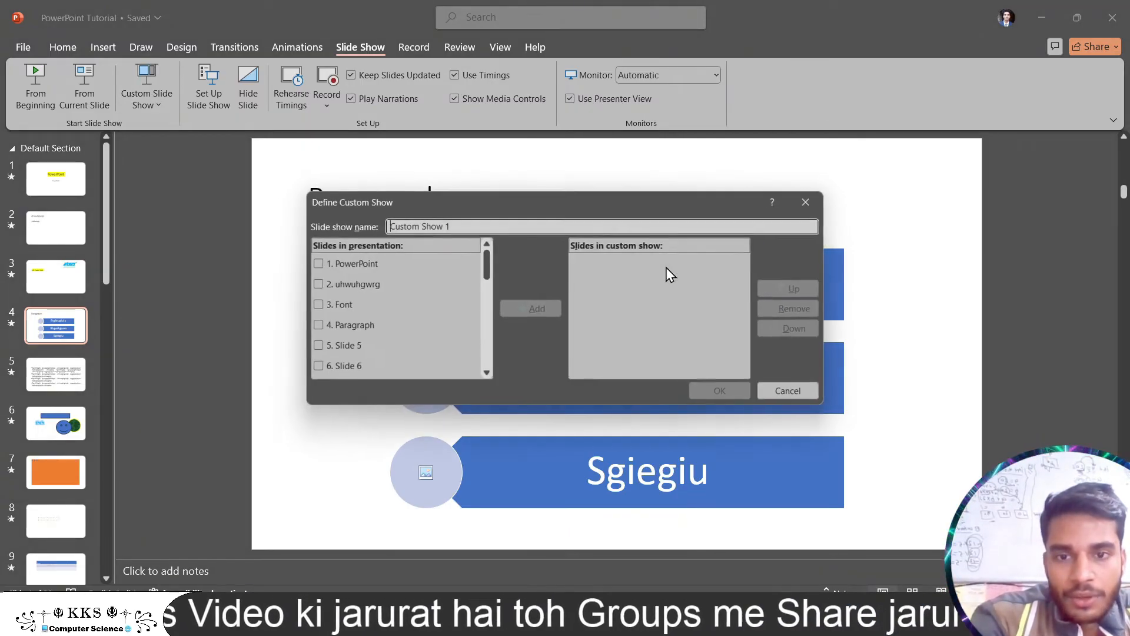
mouse_move(489, 259)
left_mouse_down()
mouse_move(507, 353)
mouse_move(488, 247)
left_mouse_up()
left_click(317, 263)
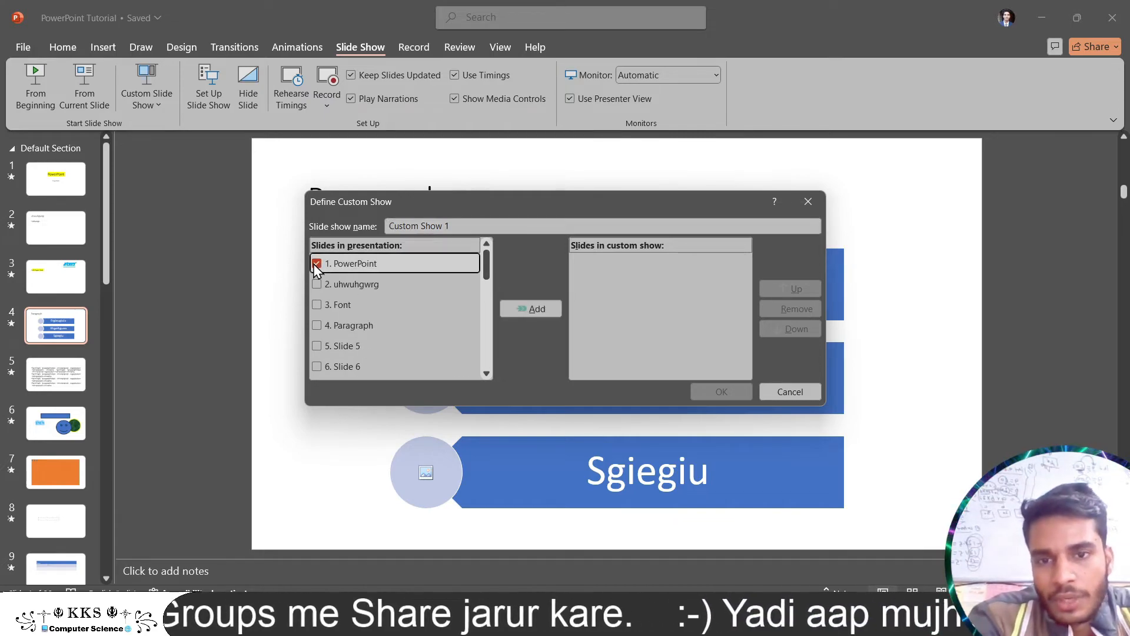
left_click(537, 308)
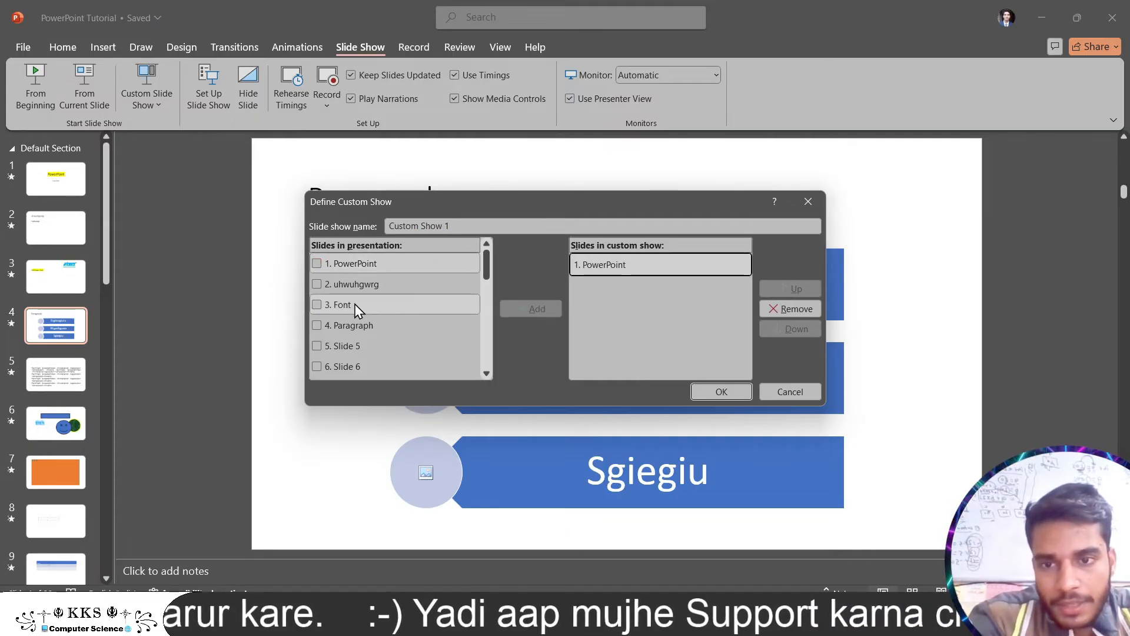
Add slide 3, Font, and slide 6 to the custom show
left_click(316, 305)
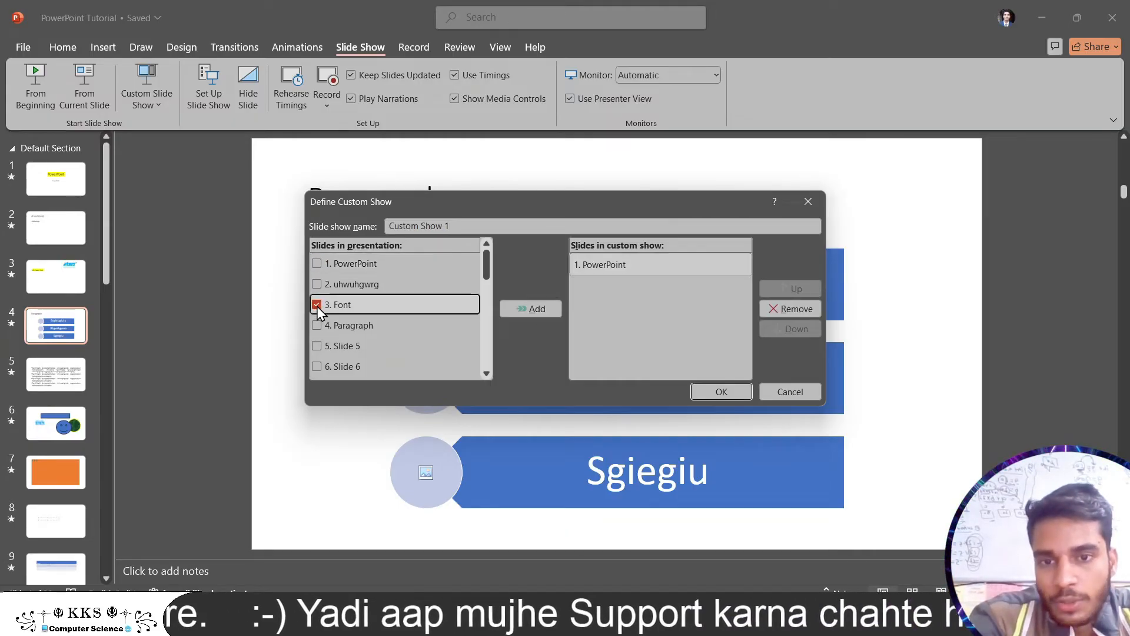
left_click(536, 308)
scroll(380, 300, "down", 2)
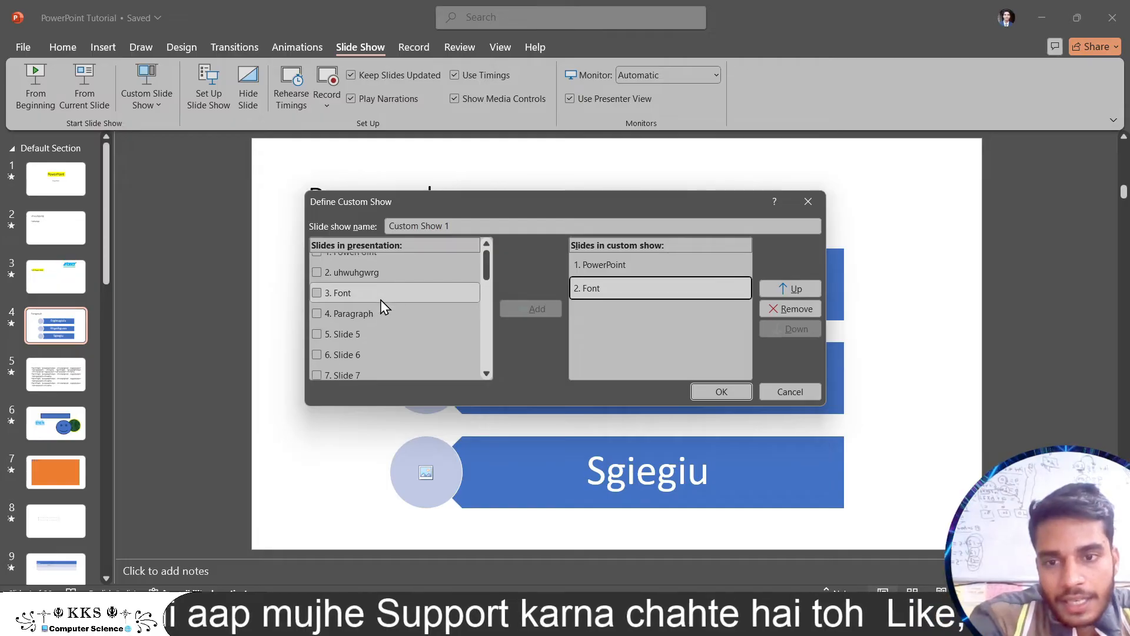
scroll(373, 323, "down", 2)
scroll(373, 323, "up", 1)
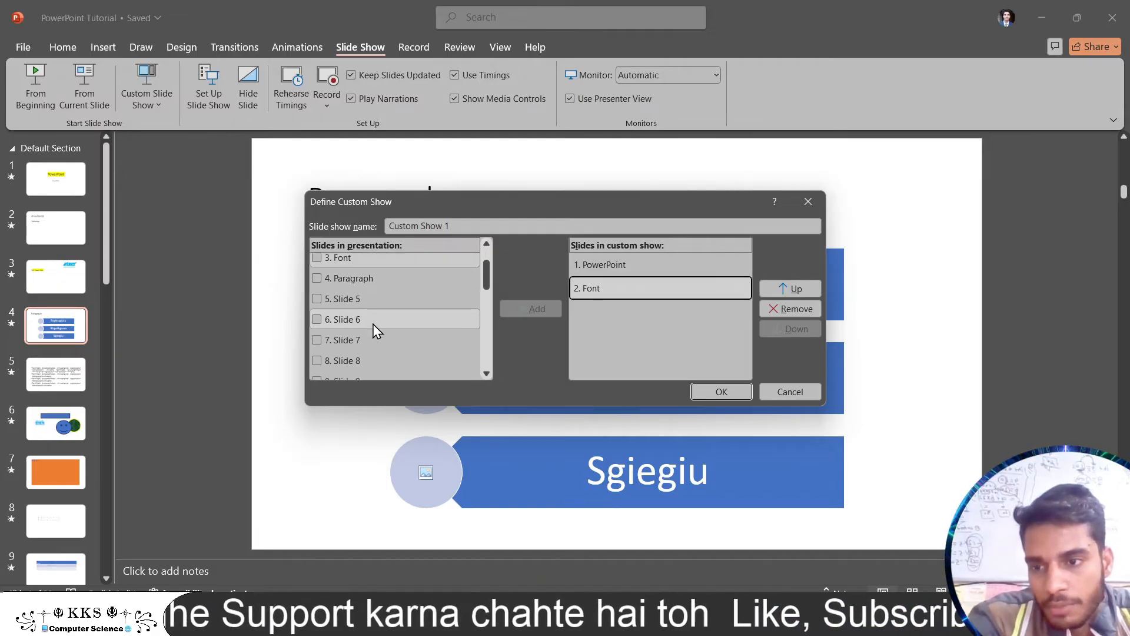
left_click(318, 319)
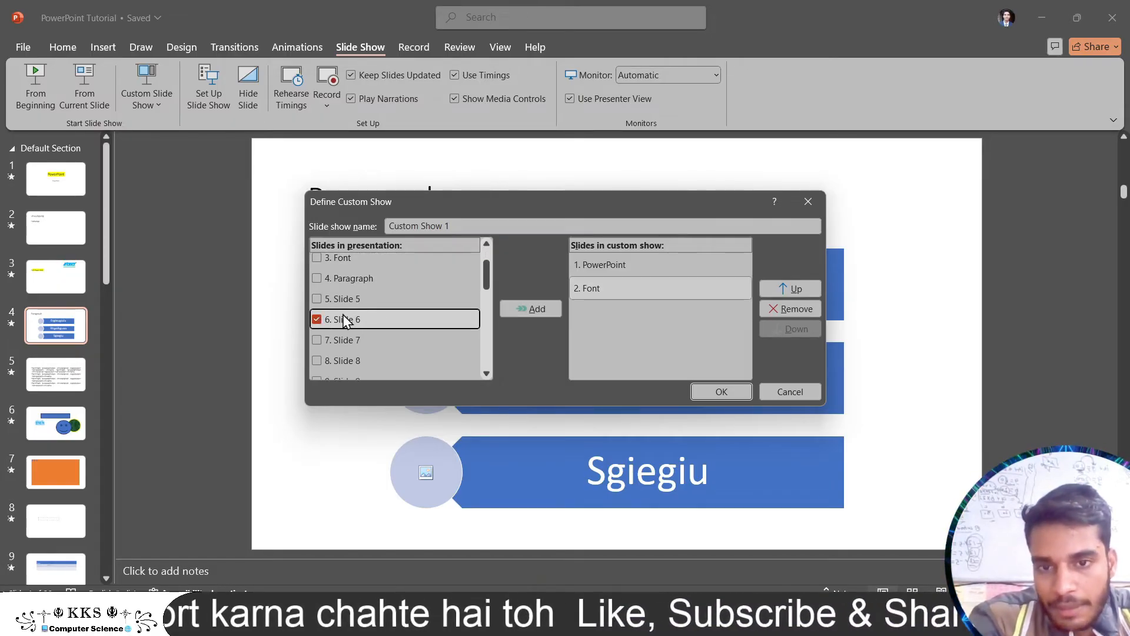
left_click(533, 308)
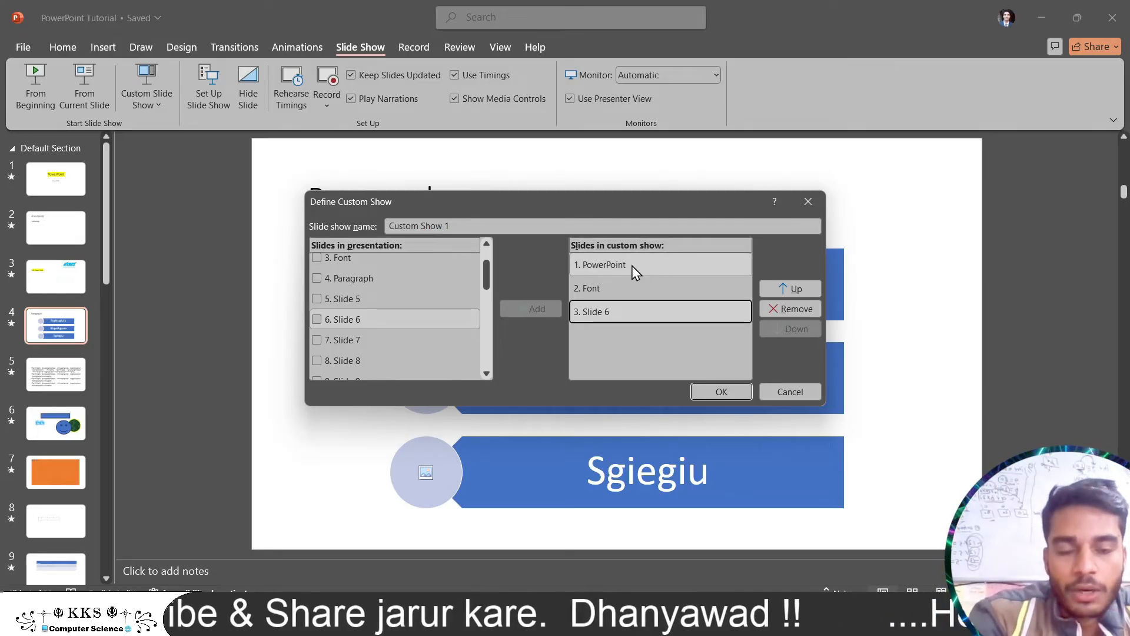
Add slide 4, Paragraph, to the custom show and remove it from the show again
left_click(667, 289)
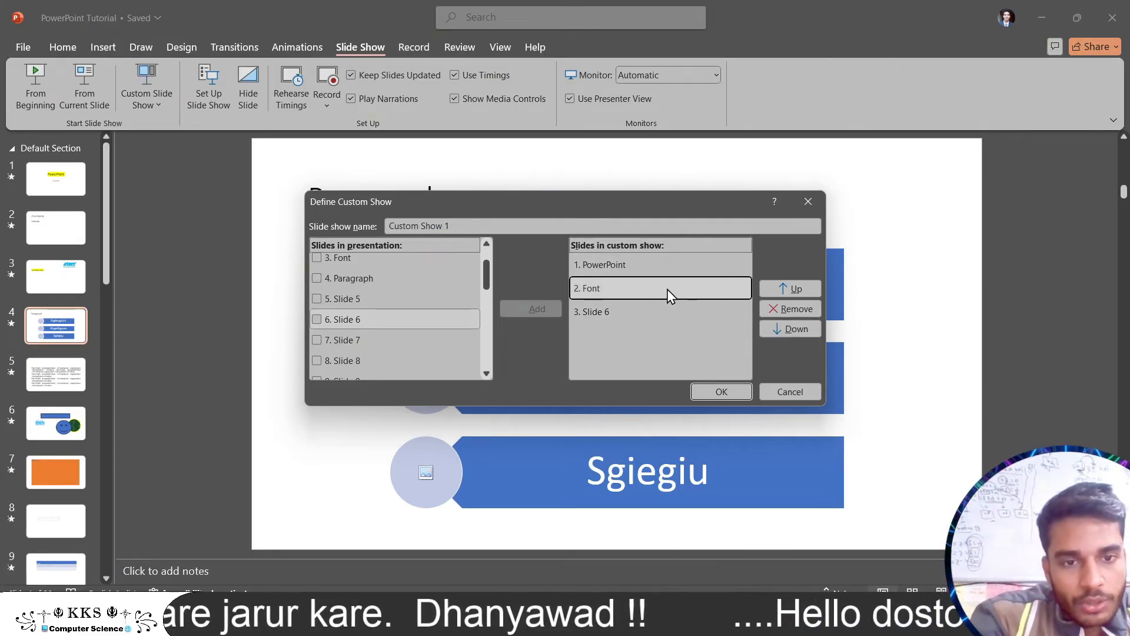
left_click(671, 310)
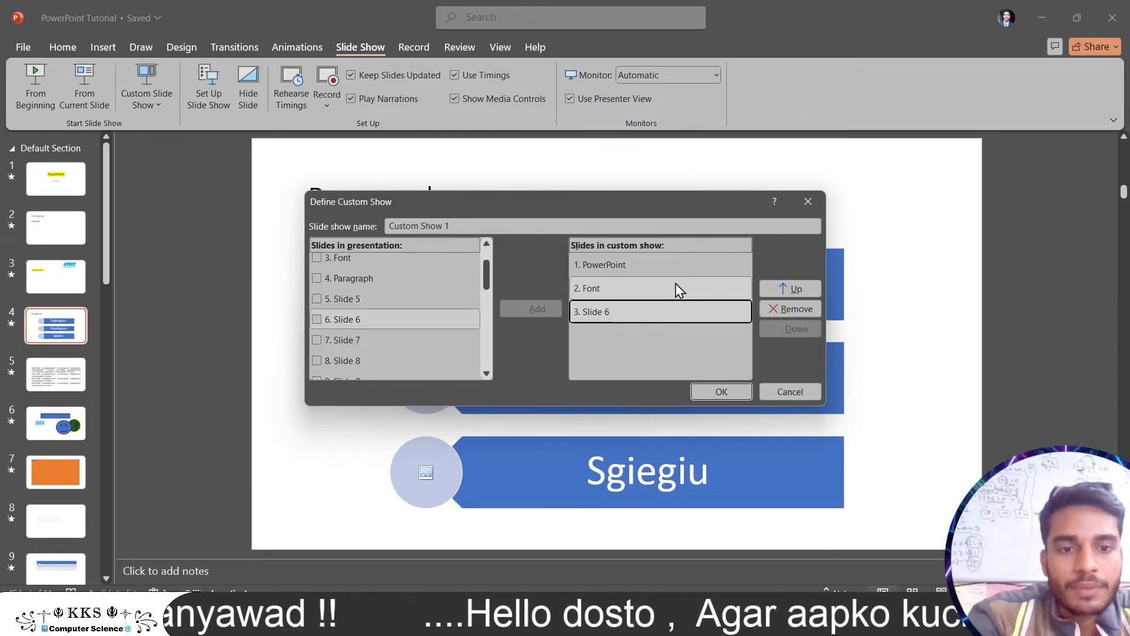
left_click(316, 279)
left_click(527, 309)
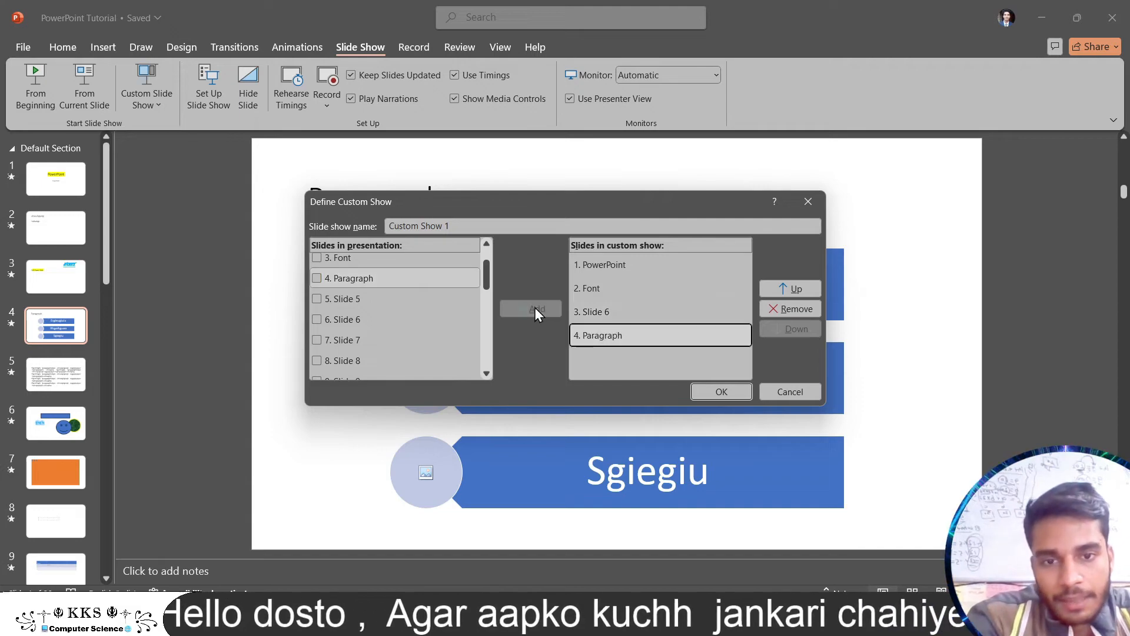
left_click(779, 307)
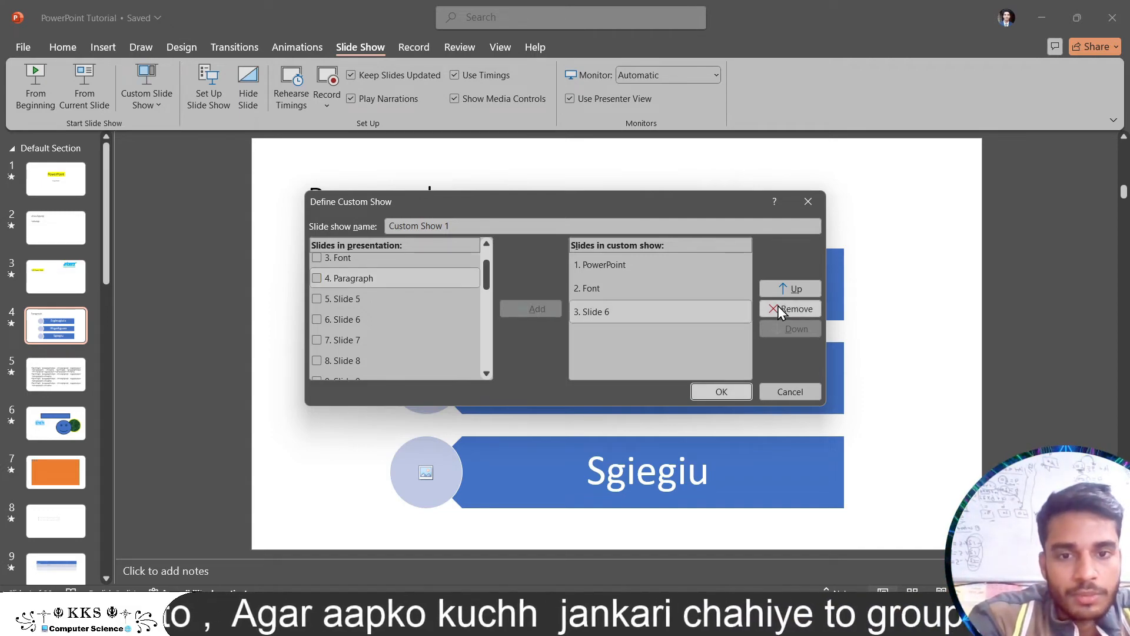
Save the custom show, play its PowerPoint, Font and Slide 6 slides, and exit the show
left_click(727, 388)
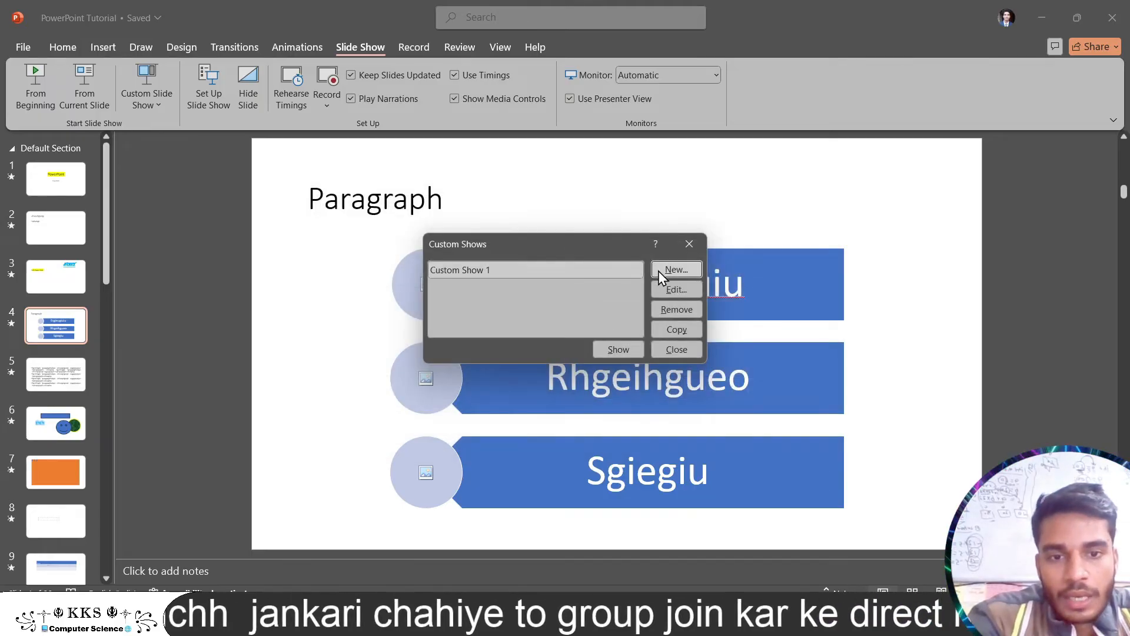
left_click(618, 349)
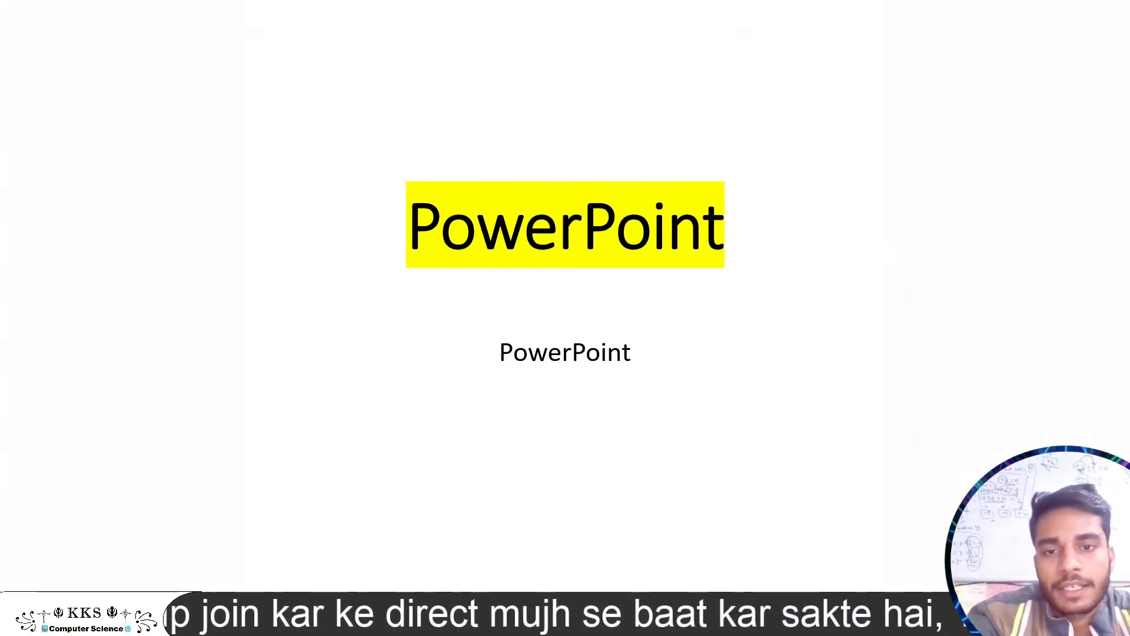
key("Right")
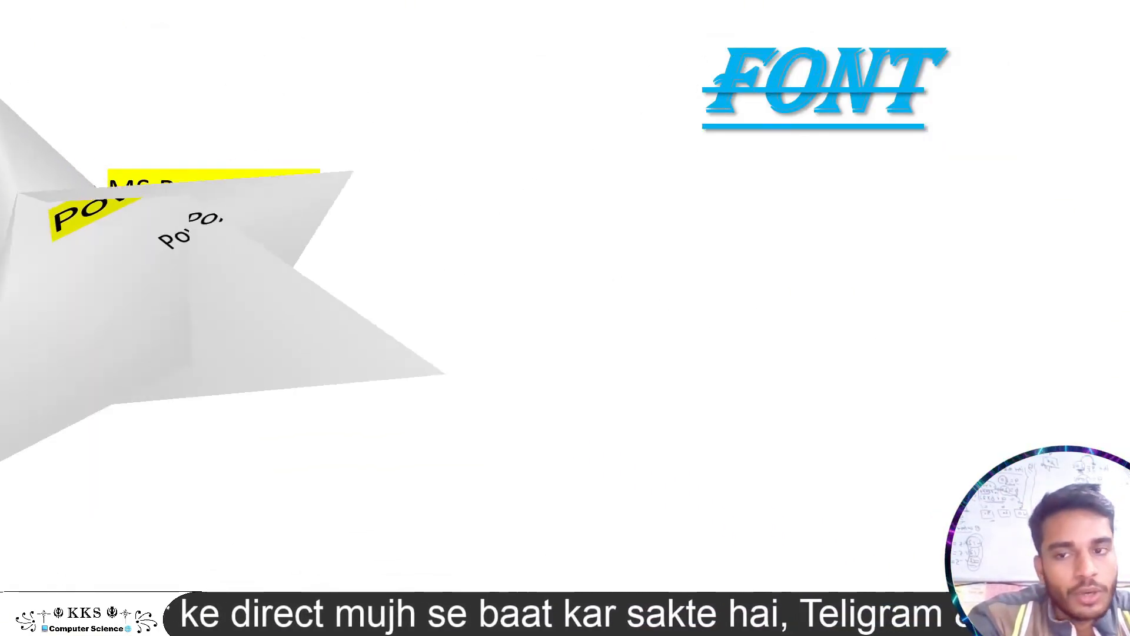
key("Right")
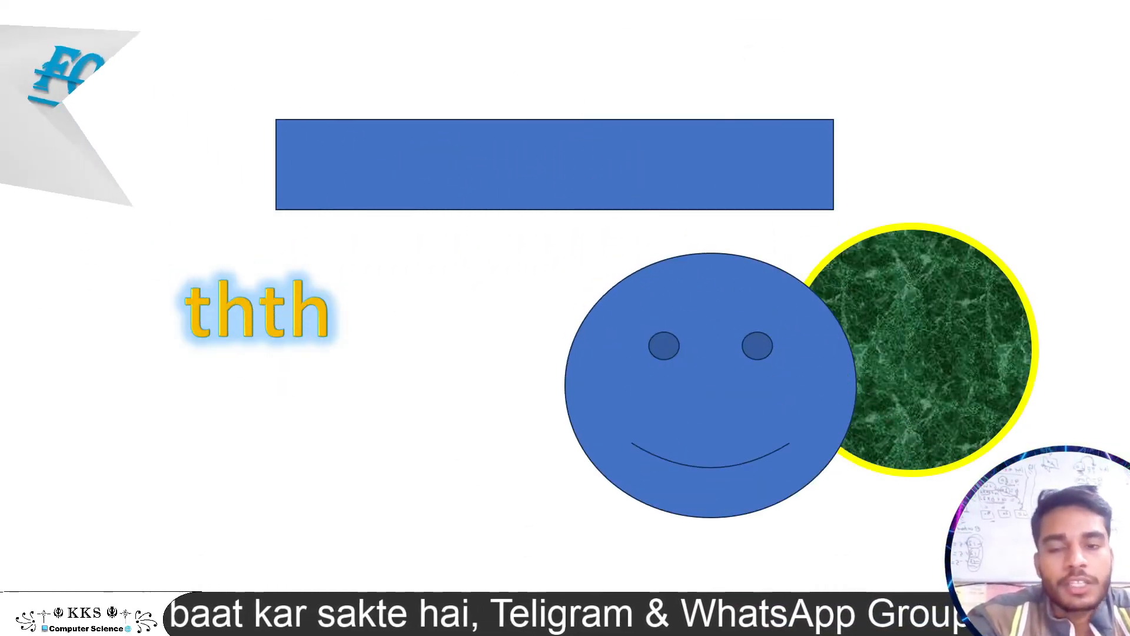
key("Escape")
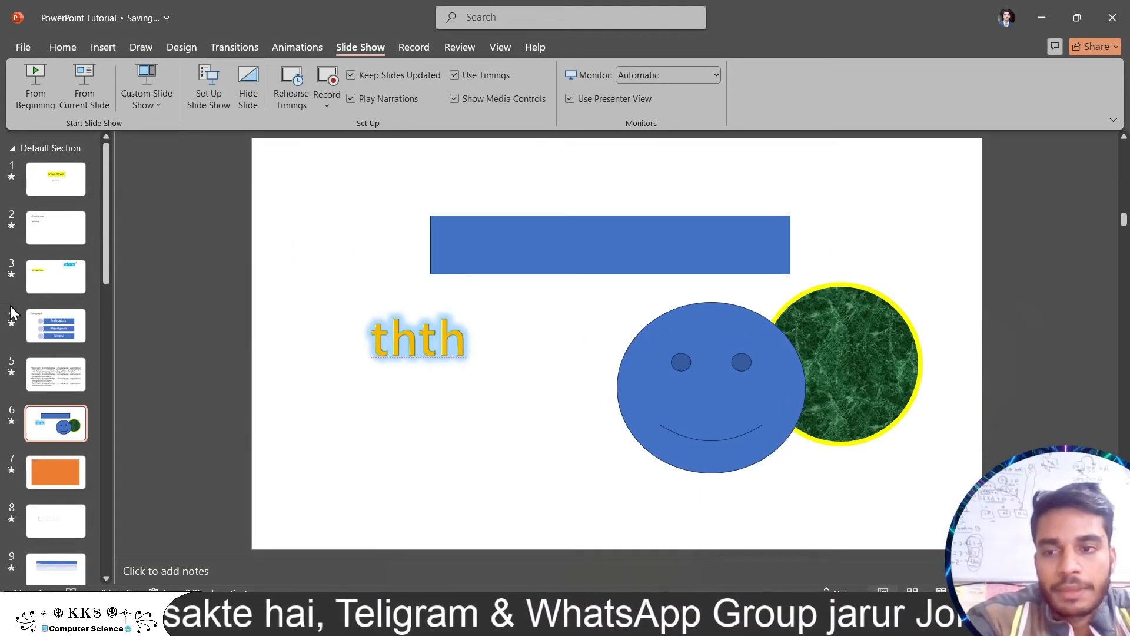
Play Custom Show 1 from the list of saved custom shows and exit it
left_click(139, 101)
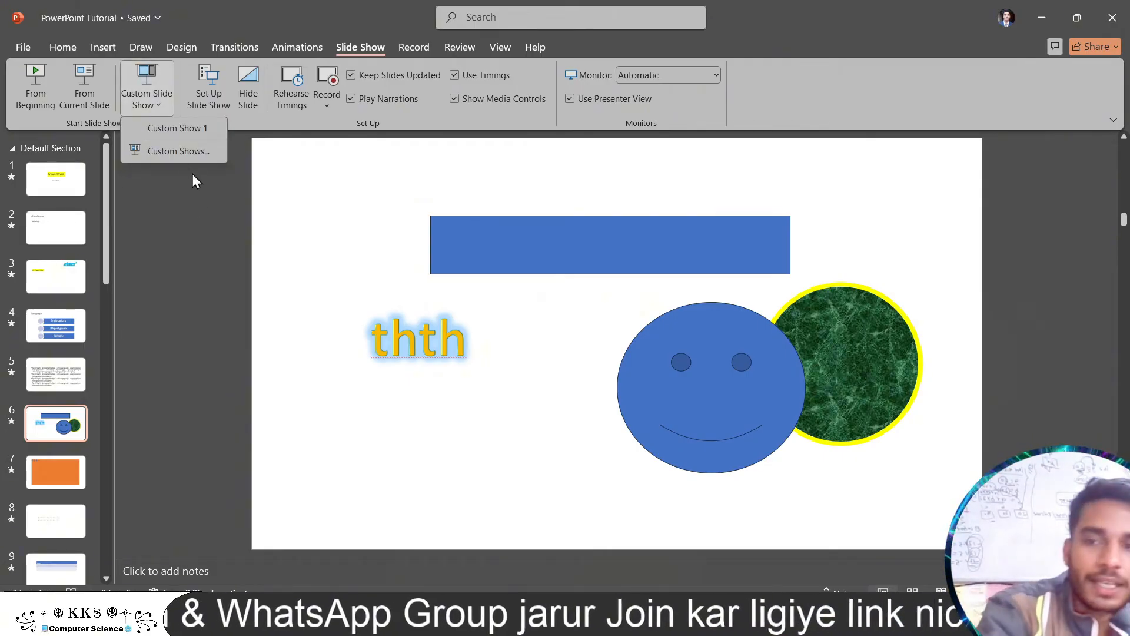
left_click(184, 135)
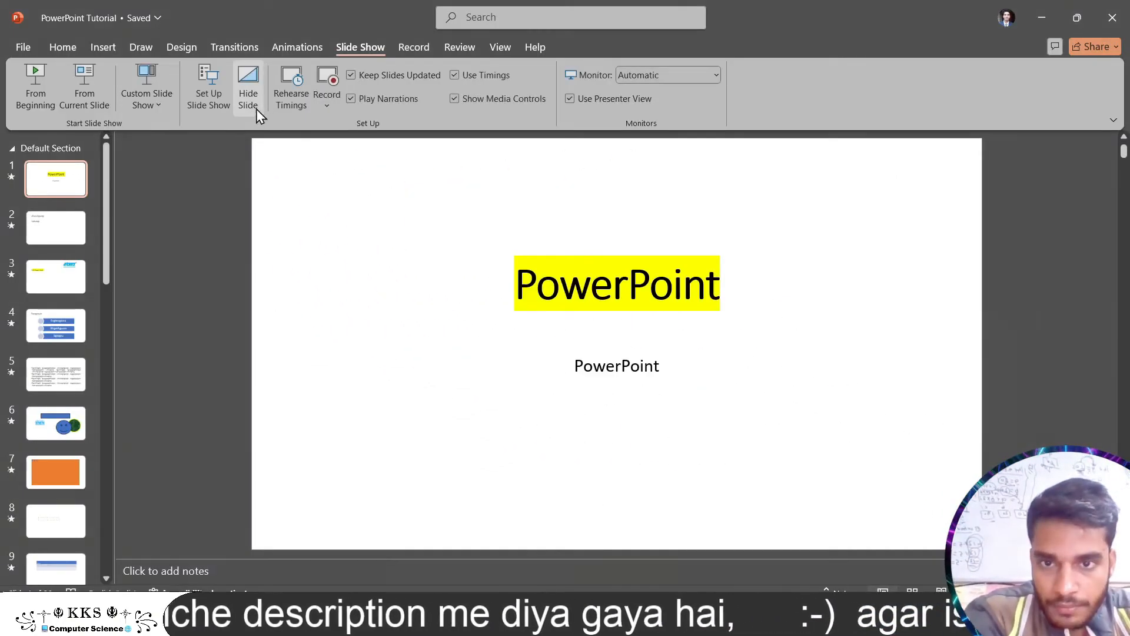
key("Escape")
Delete Custom Show 1 from the presentation's custom shows
left_click(157, 115)
left_click(179, 151)
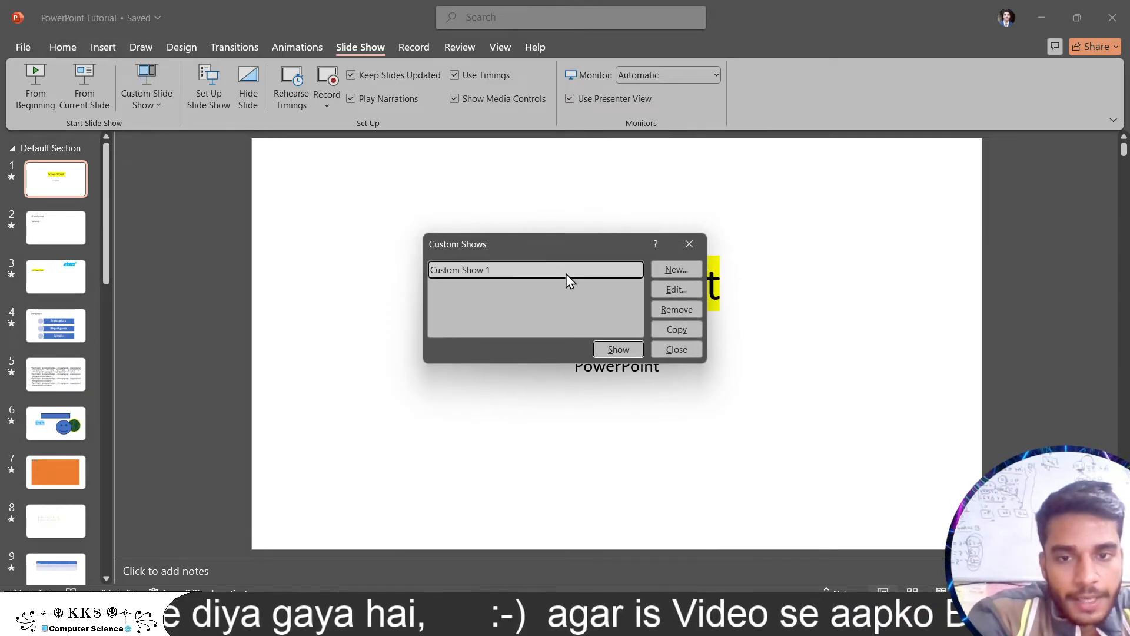
left_click(672, 307)
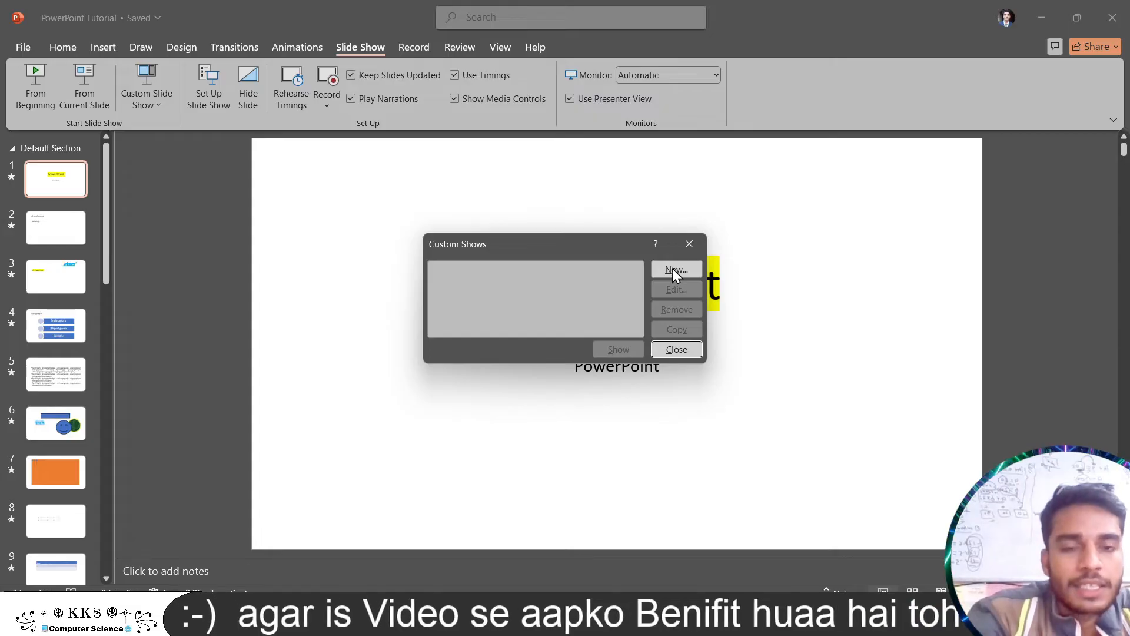
left_click(689, 243)
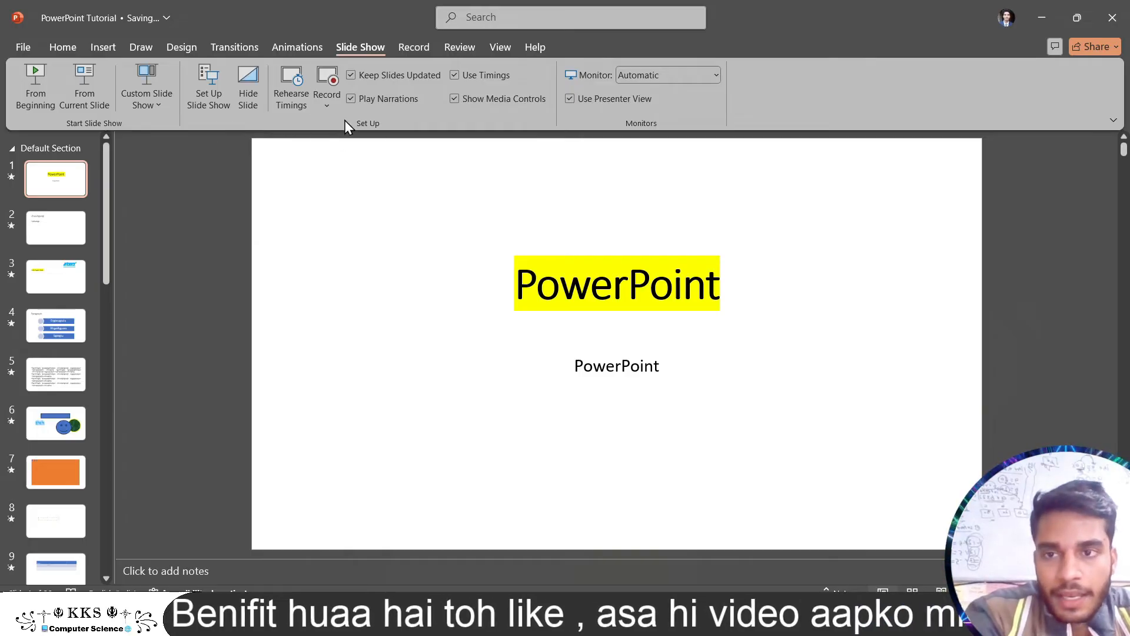
Examine the slide show setup, trying the slide range and all-slides options and the monitor choices, and cancel it
left_click(217, 109)
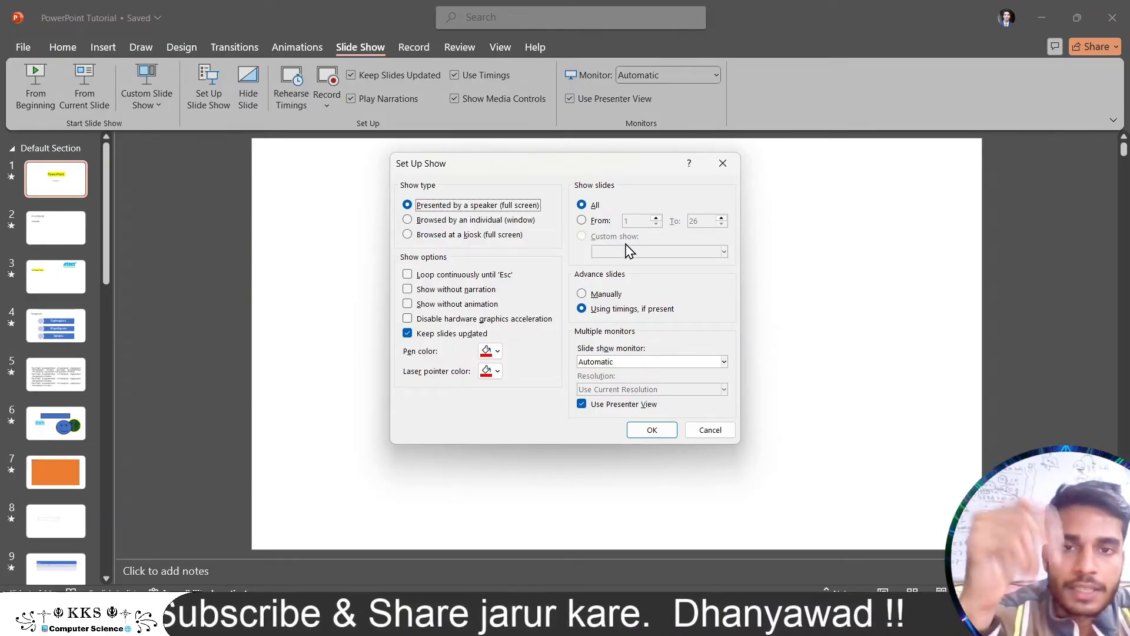
left_click(582, 221)
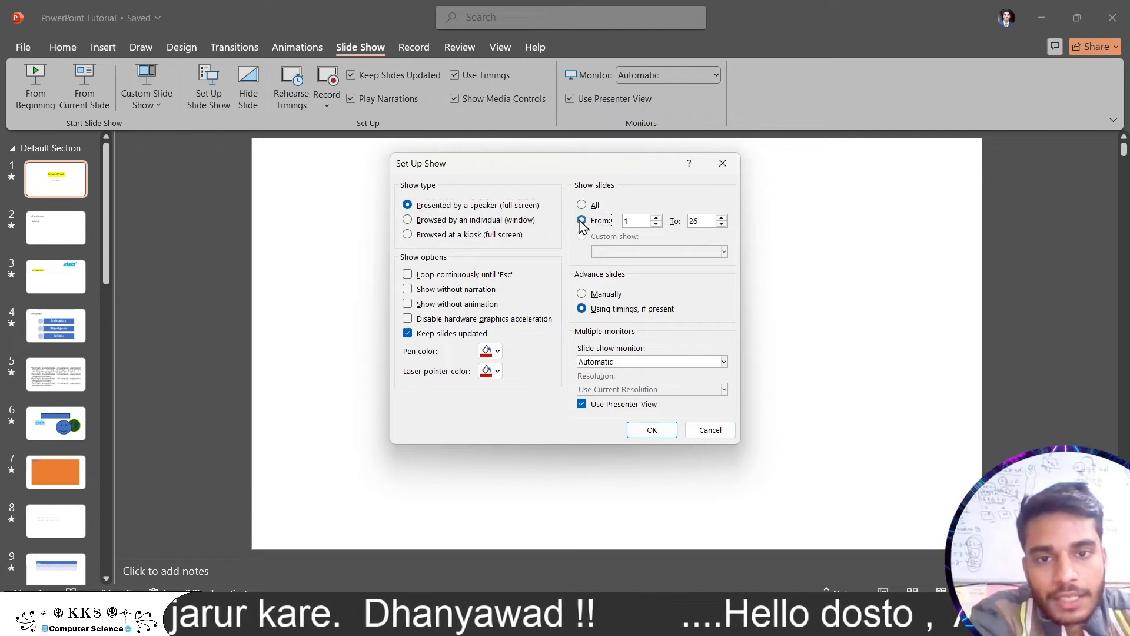
left_click(583, 206)
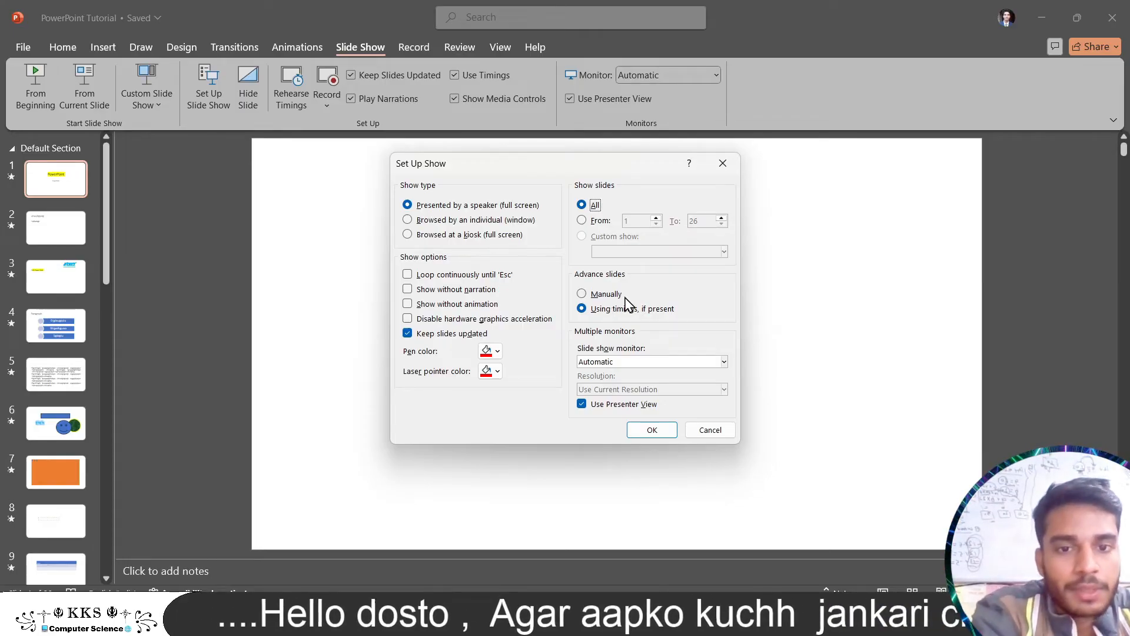
left_click(668, 366)
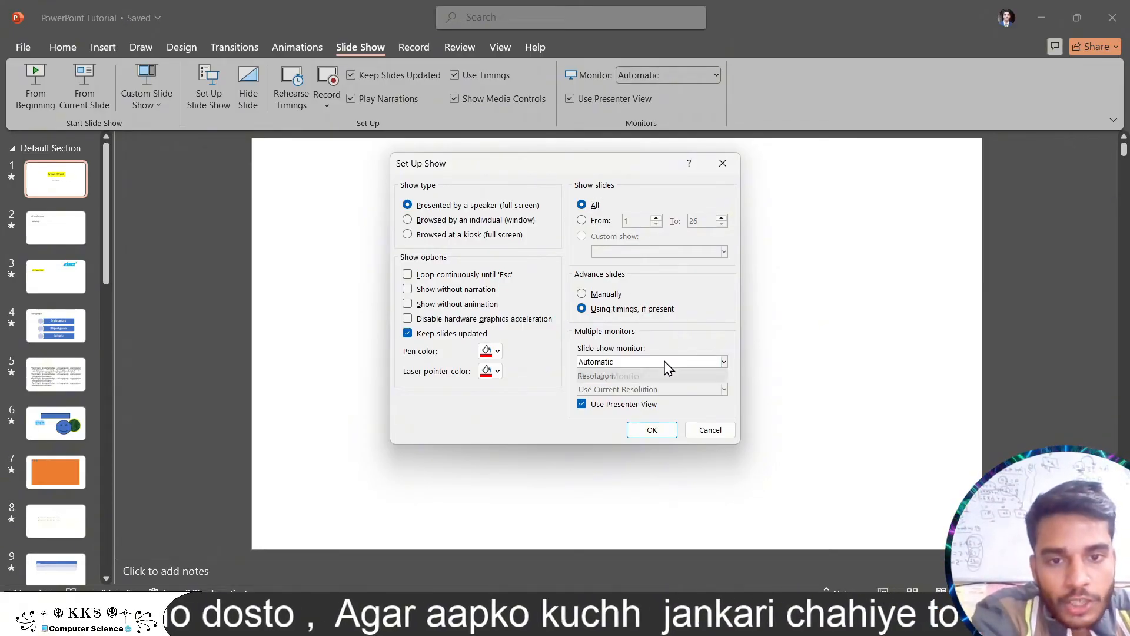
left_click(654, 367)
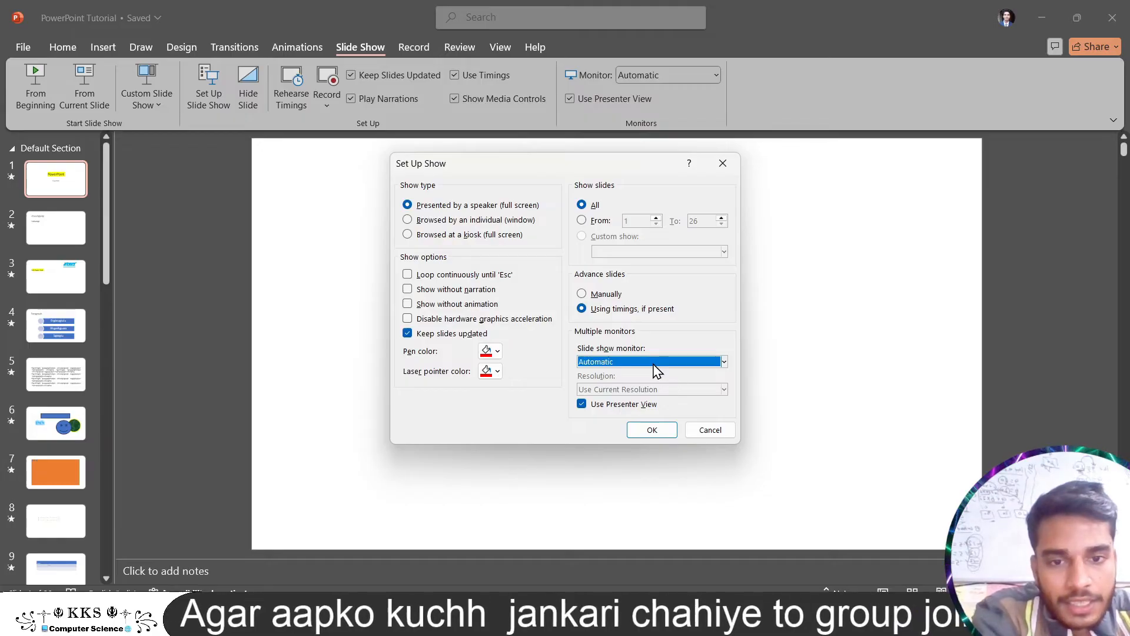
left_click(699, 436)
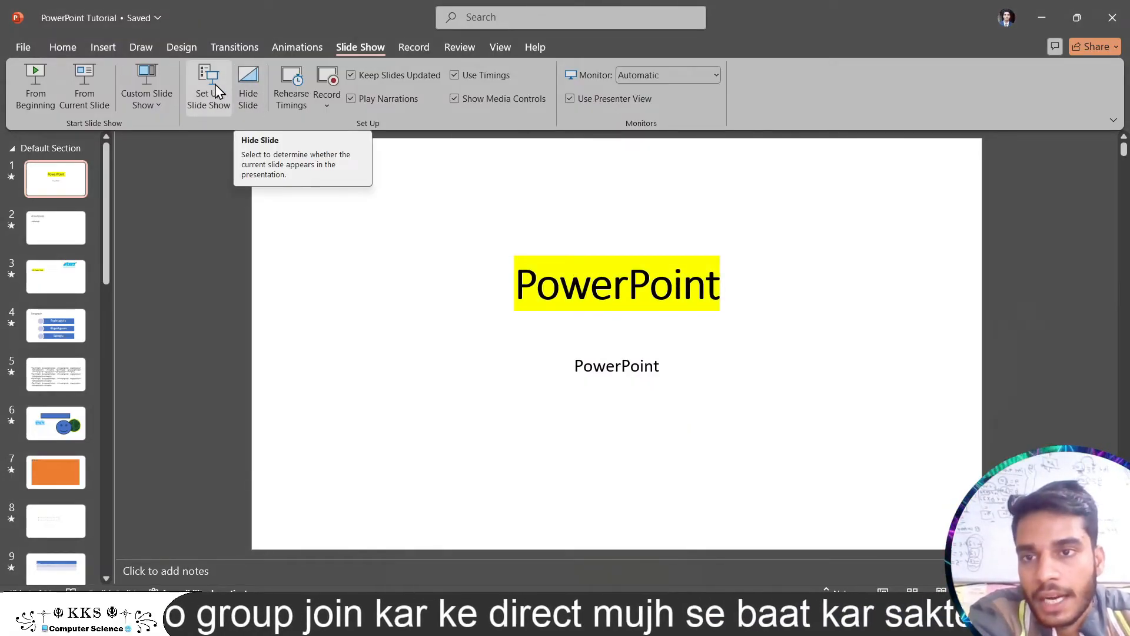
Hide slide 3, Font, from the slide show and unhide it again
left_click(54, 287)
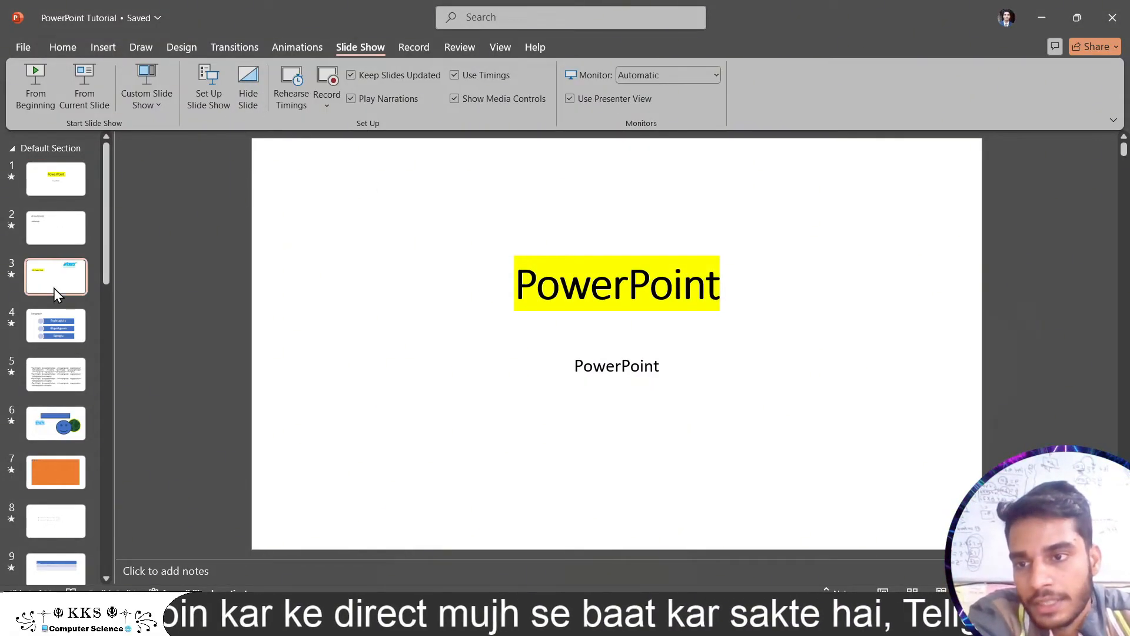
left_click(259, 76)
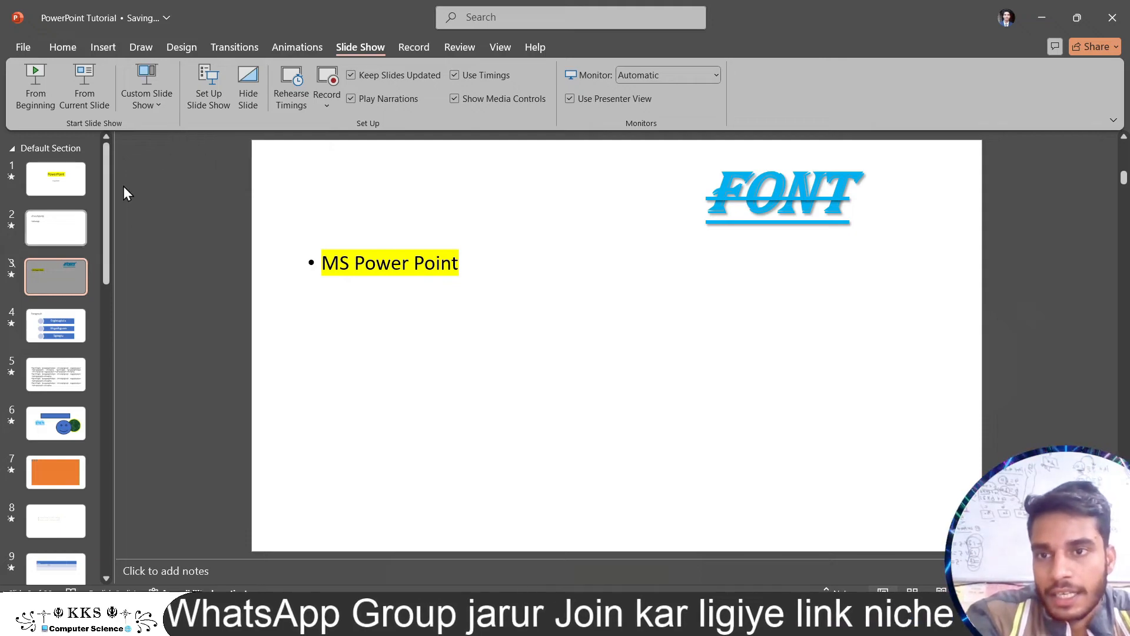
left_click(246, 88)
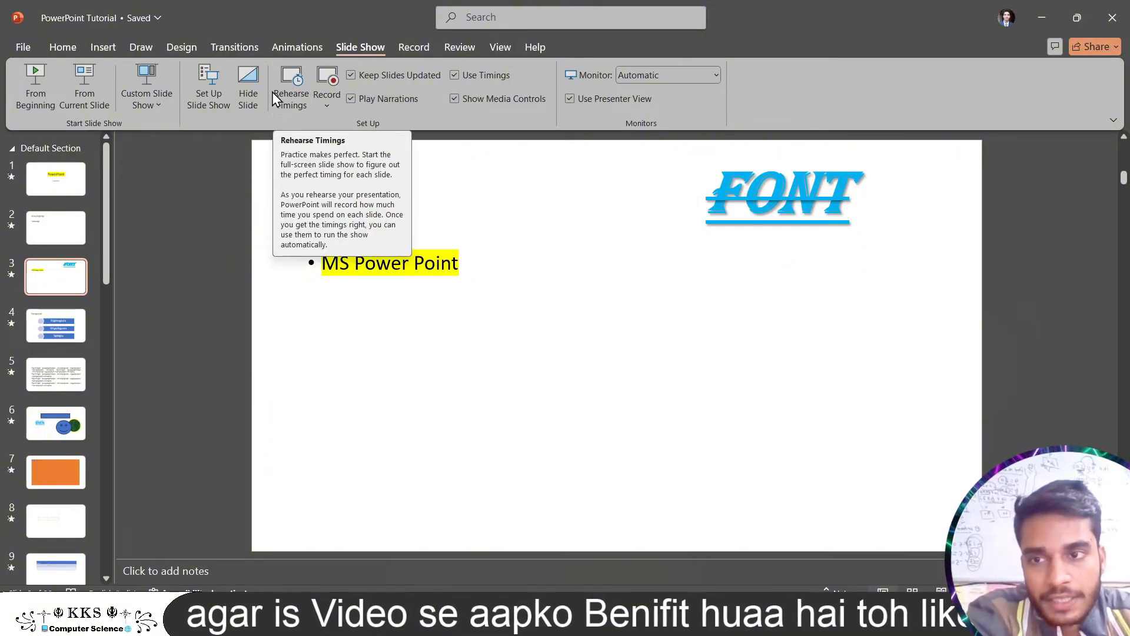
Rehearse the timings from slide 1 through slide 3, end the rehearsal and keep the recorded timings
left_click(48, 183)
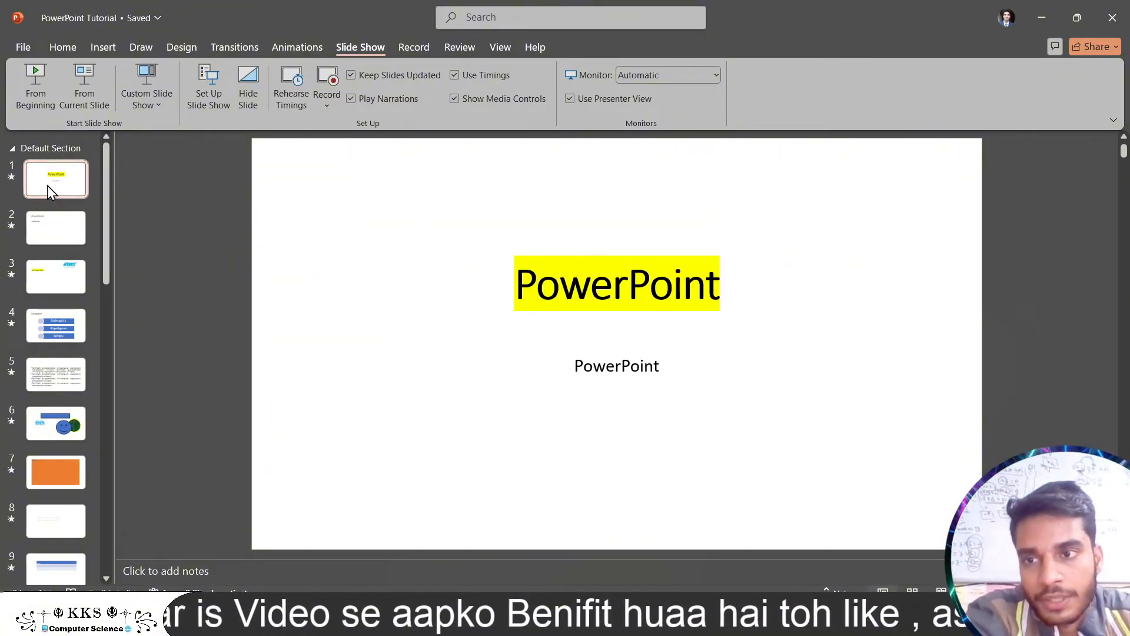
left_click(288, 88)
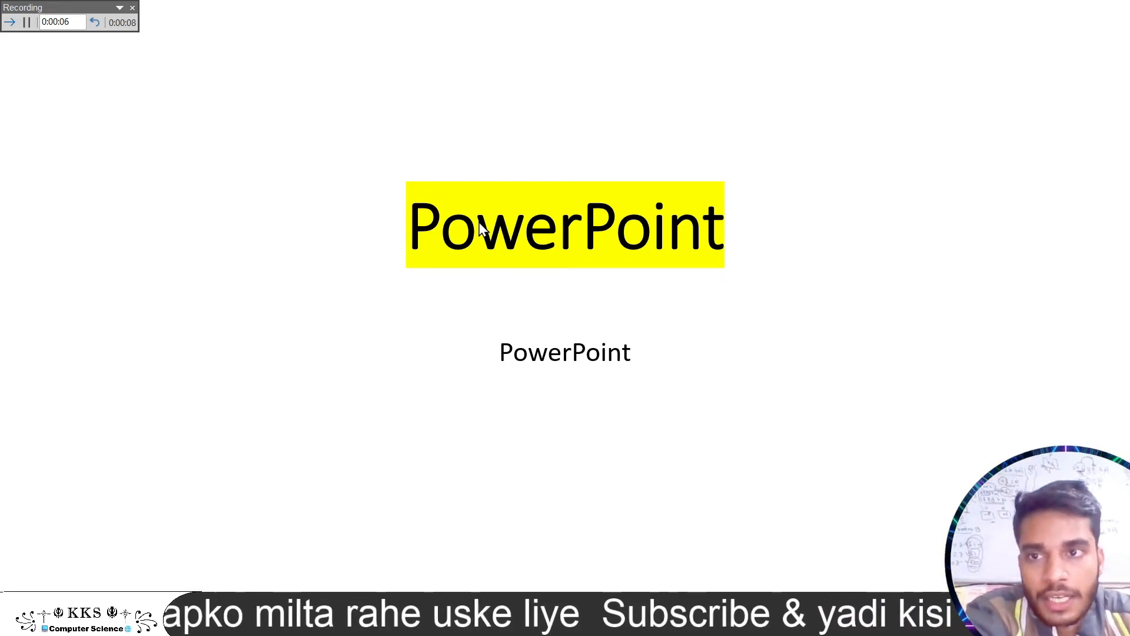
left_click(479, 226)
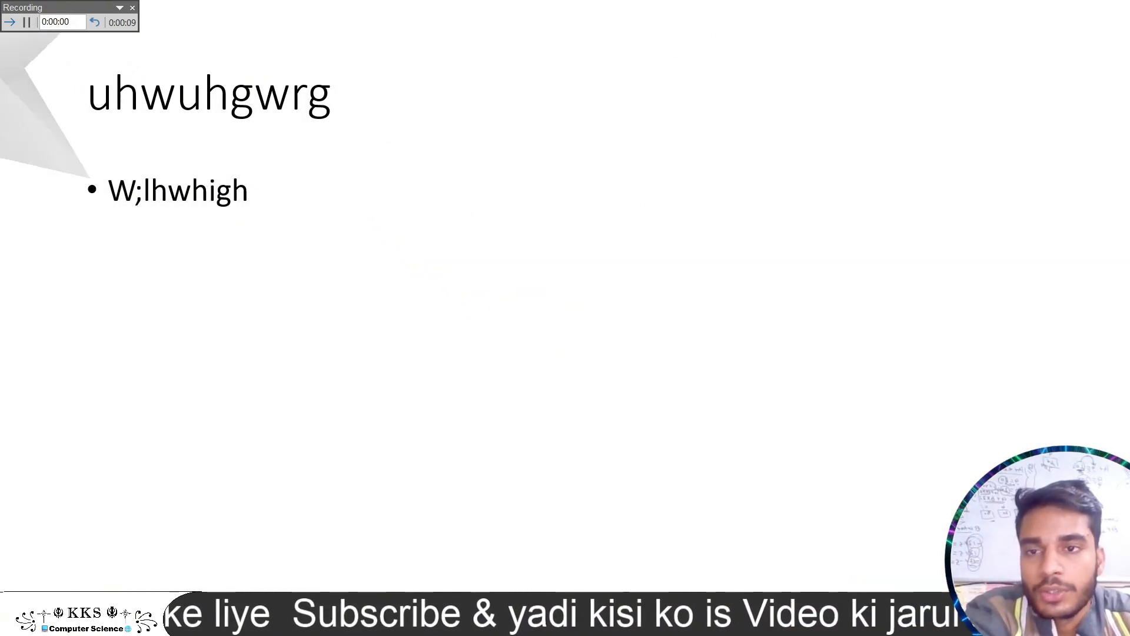
key("Right")
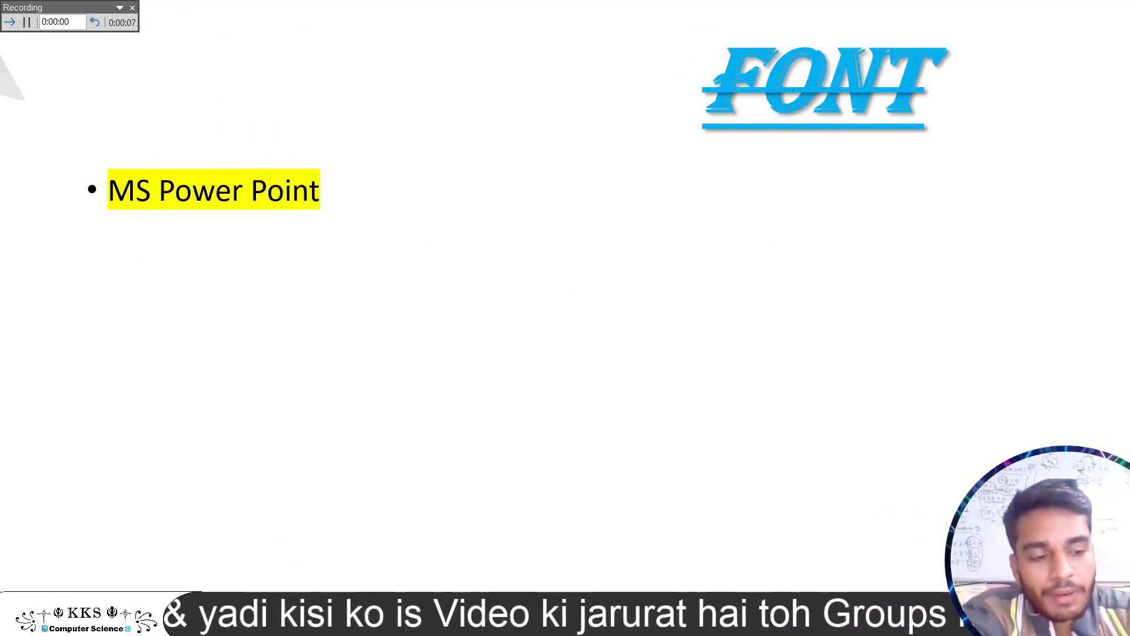
left_click(131, 8)
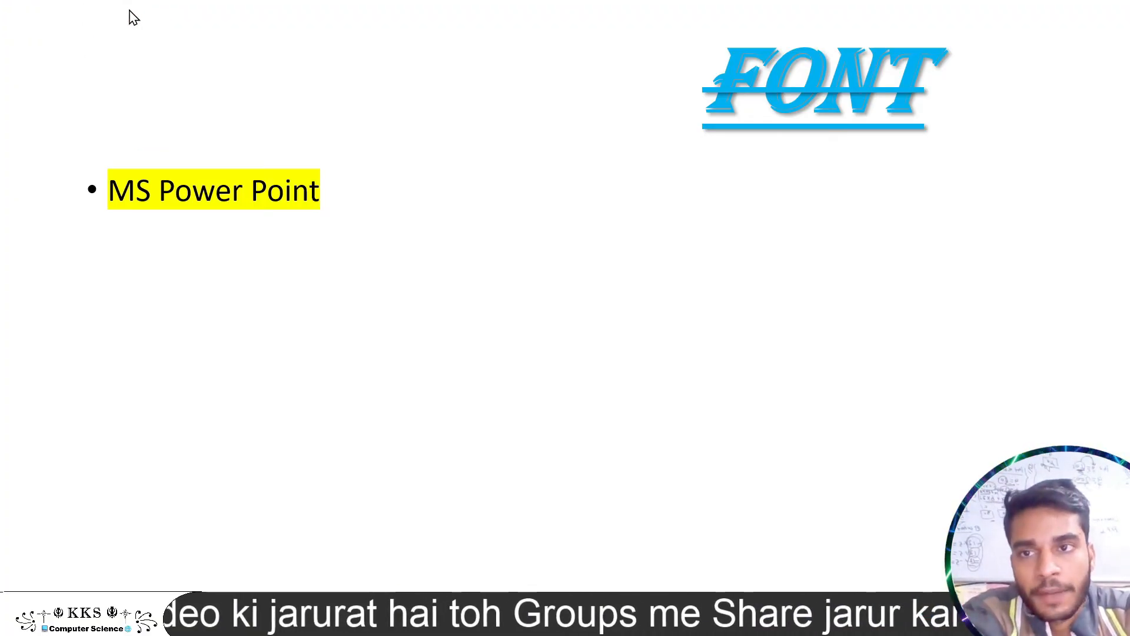
left_click(541, 346)
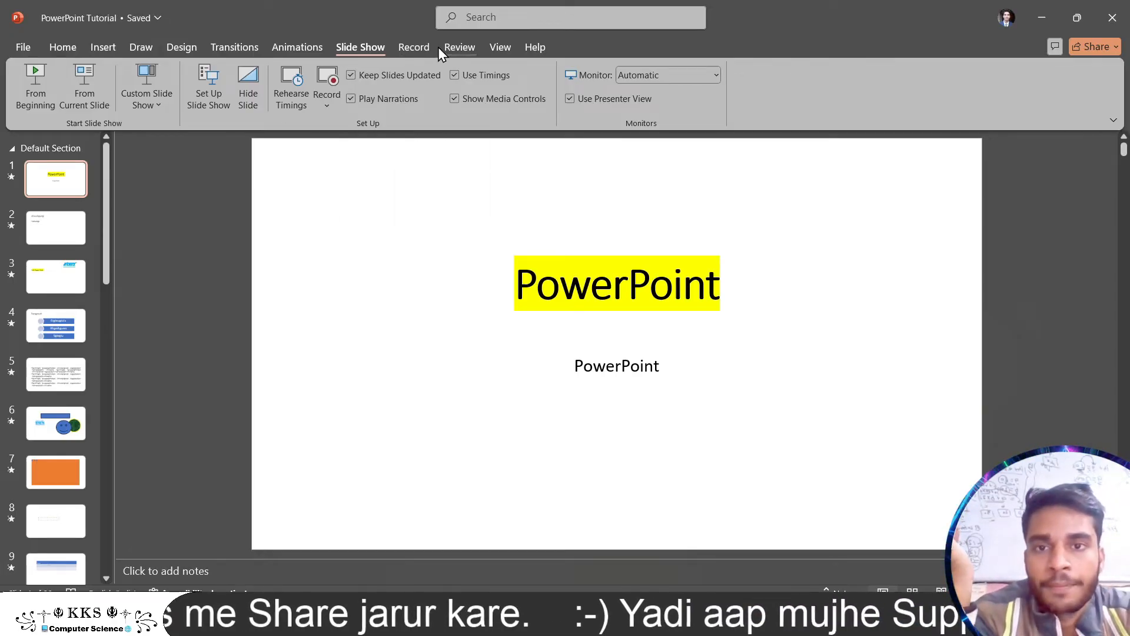
Compare Normal and Slide Sorter views, ending in Slide Sorter to check the timings recorded under the slides
left_click(494, 47)
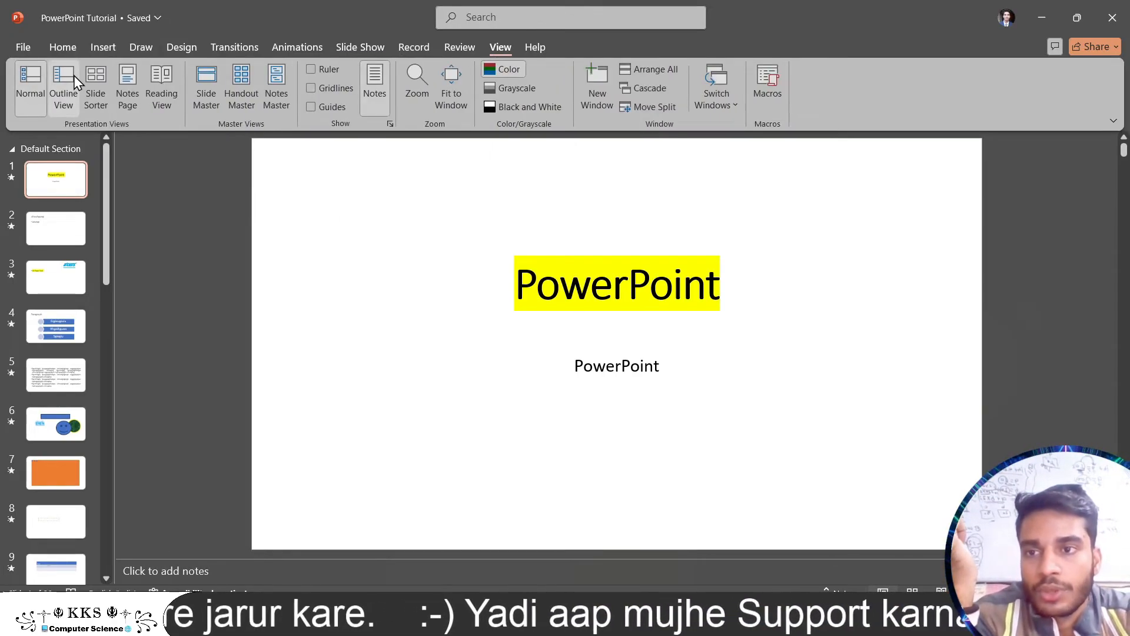
left_click(92, 79)
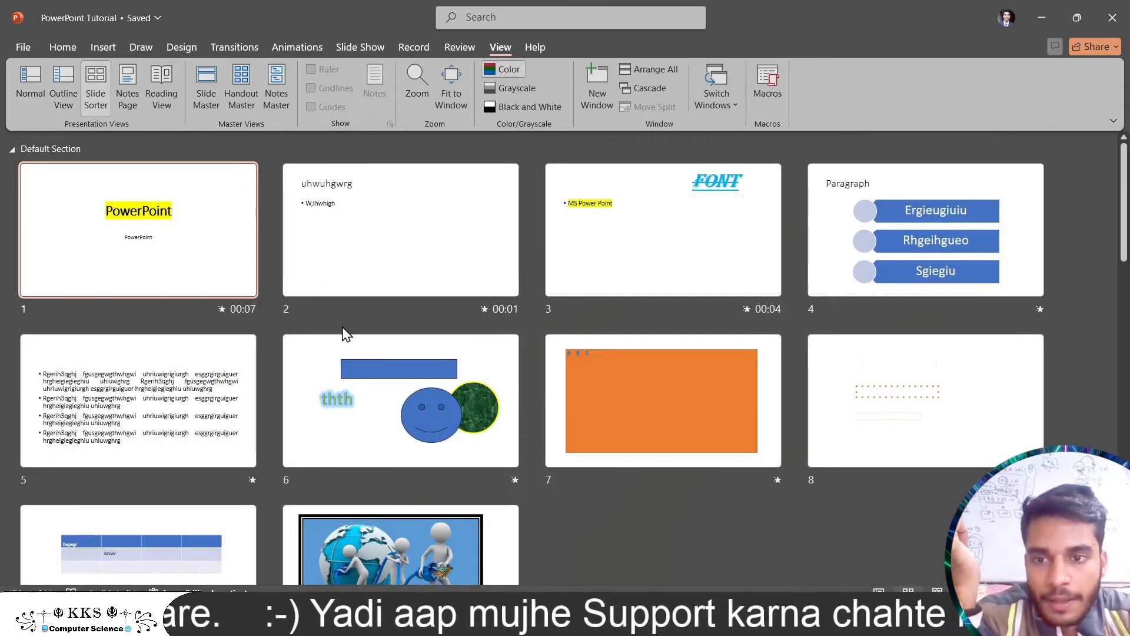
left_click(376, 47)
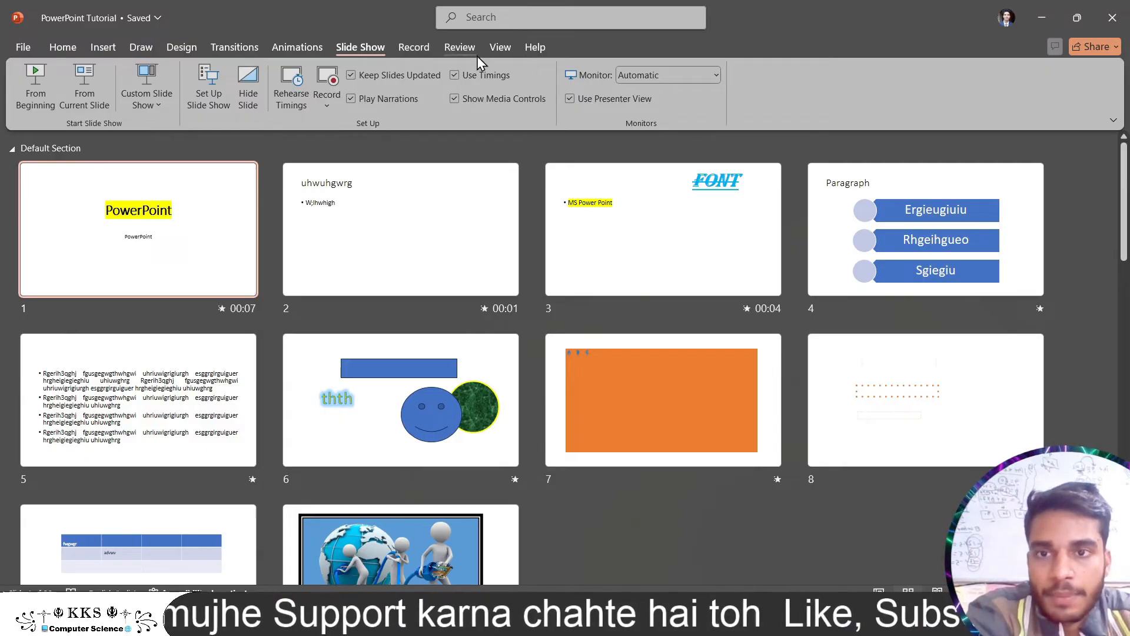
left_click(493, 49)
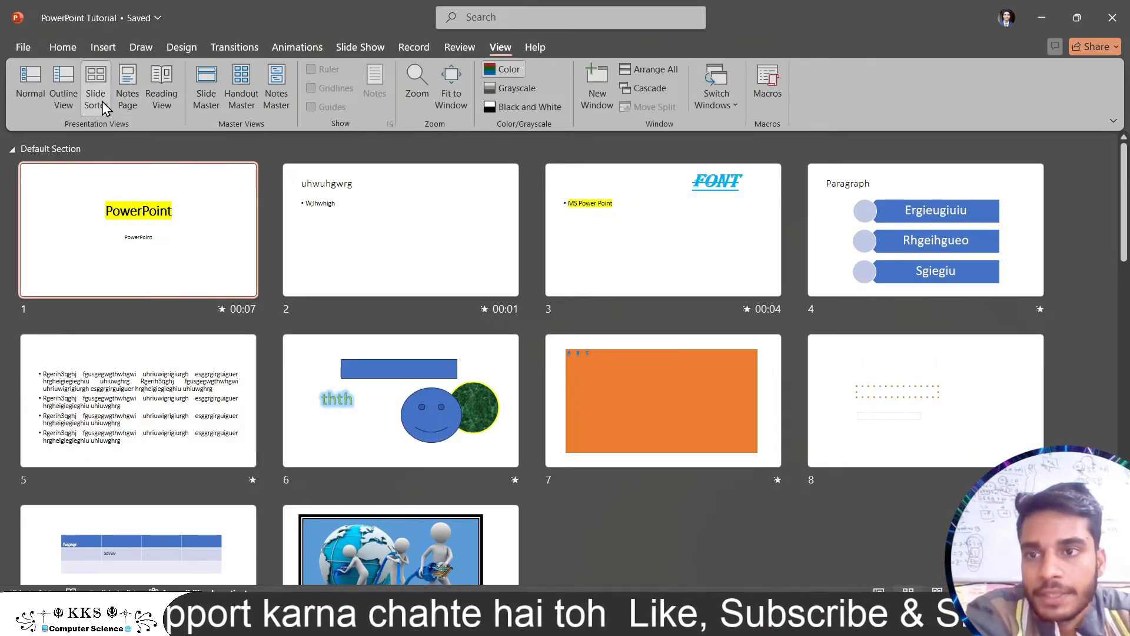
left_click(30, 82)
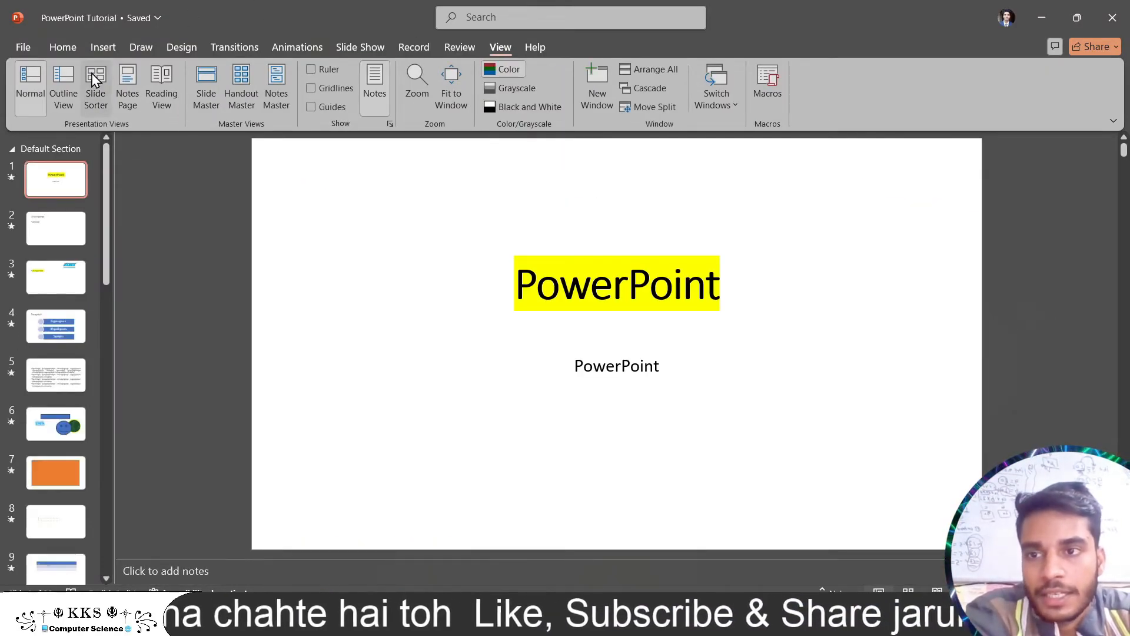
left_click(94, 79)
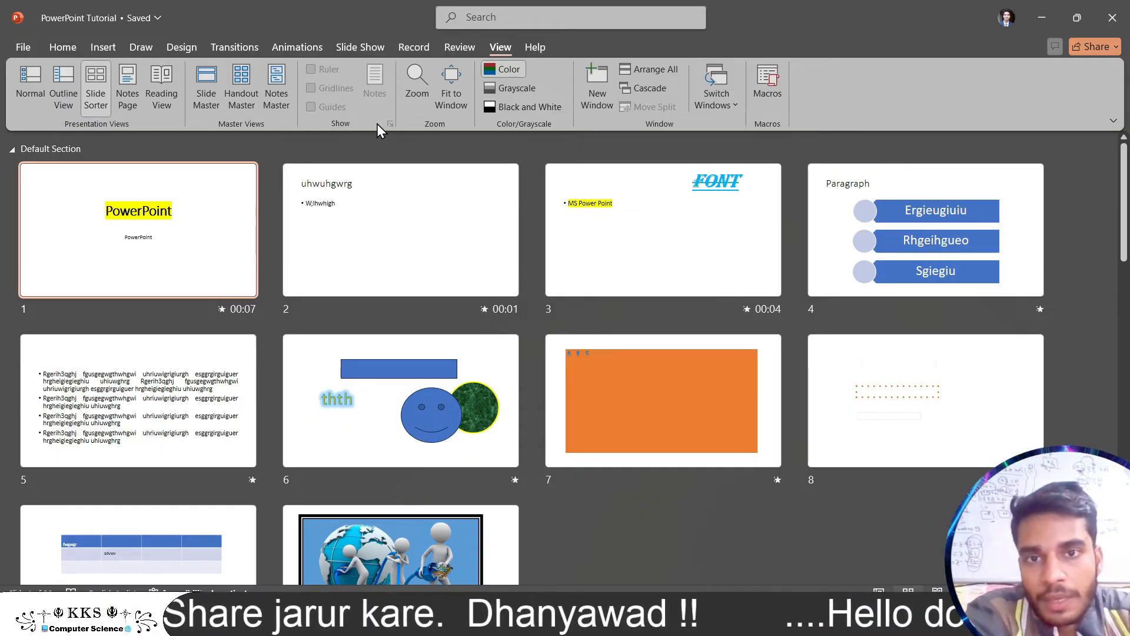
Return to Normal view and open the slide show recording window from the current slide, dismissing the camera message
left_click(460, 48)
left_click(500, 47)
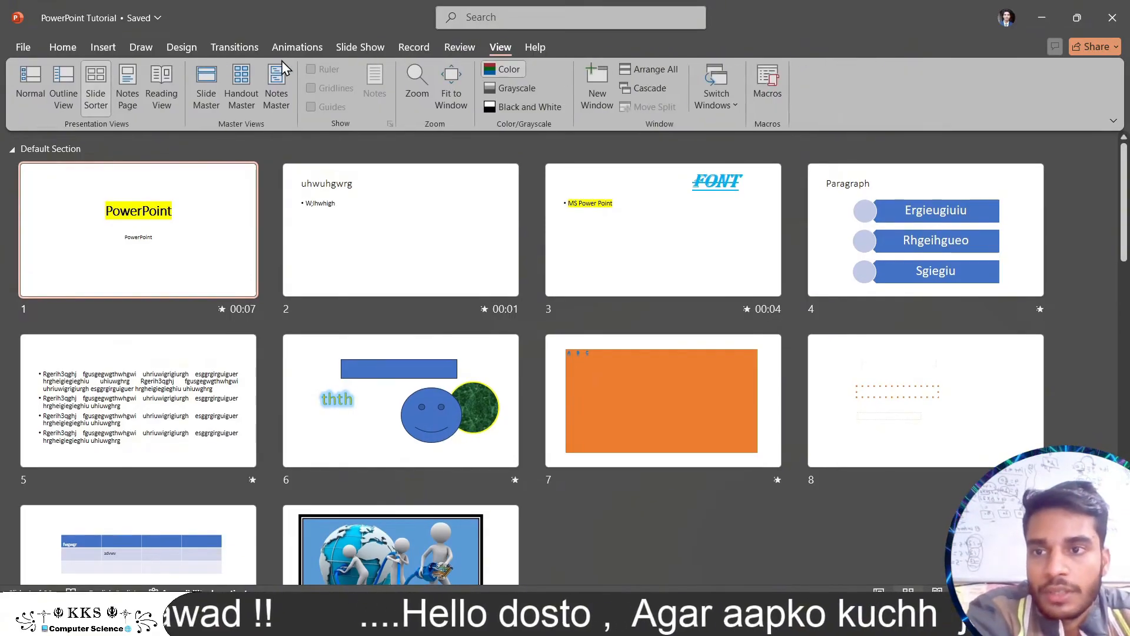
left_click(25, 82)
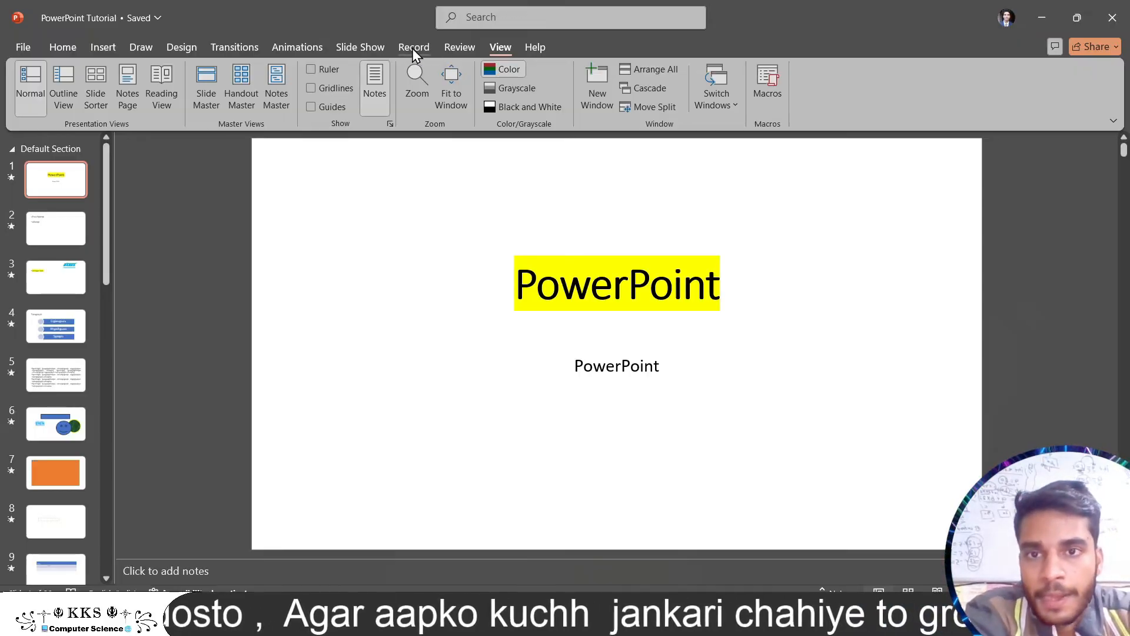
left_click(355, 47)
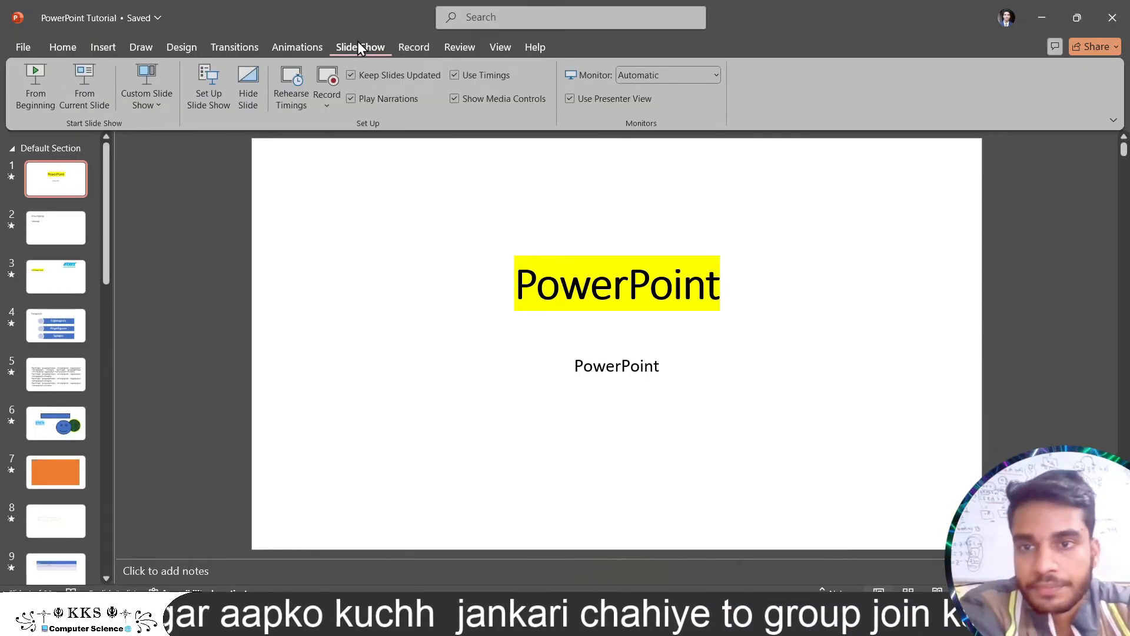
left_click(321, 102)
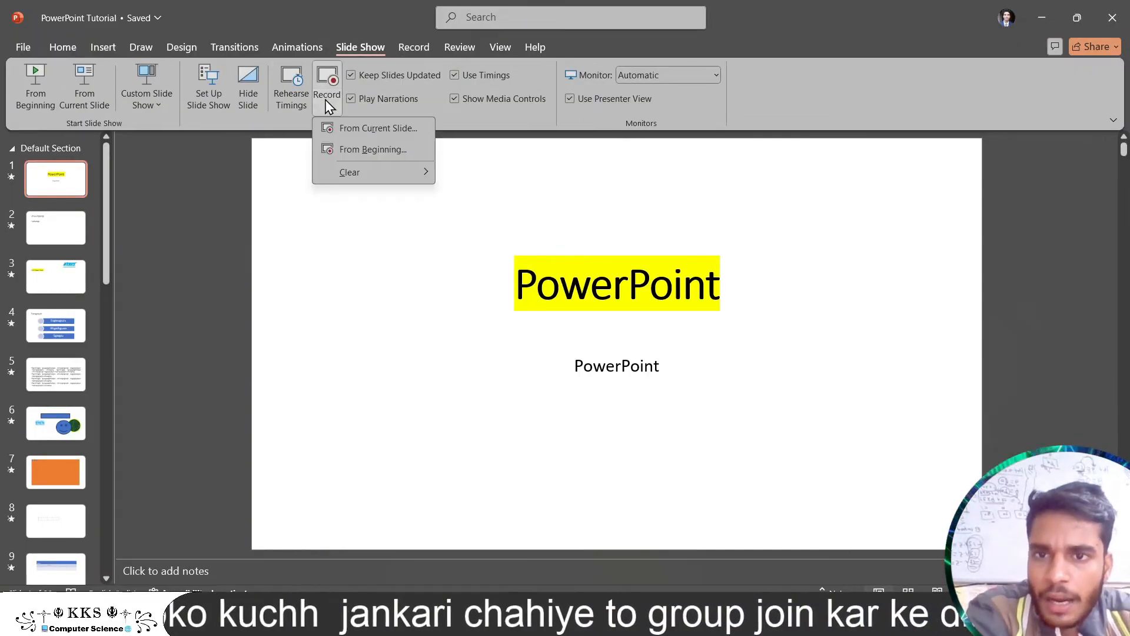
left_click(356, 127)
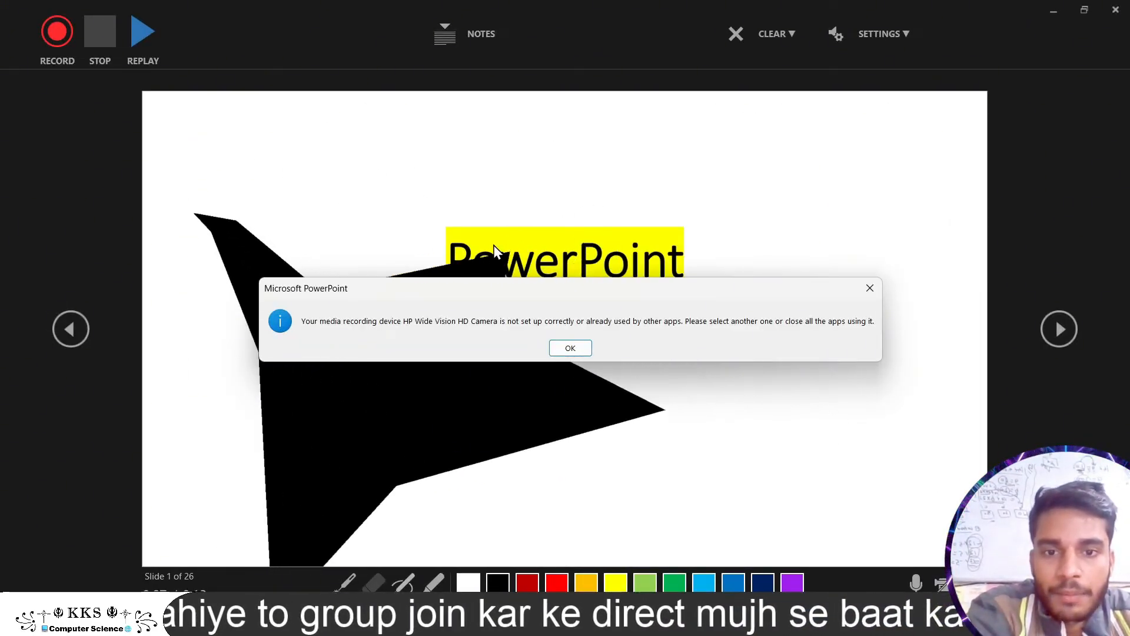
left_click(571, 348)
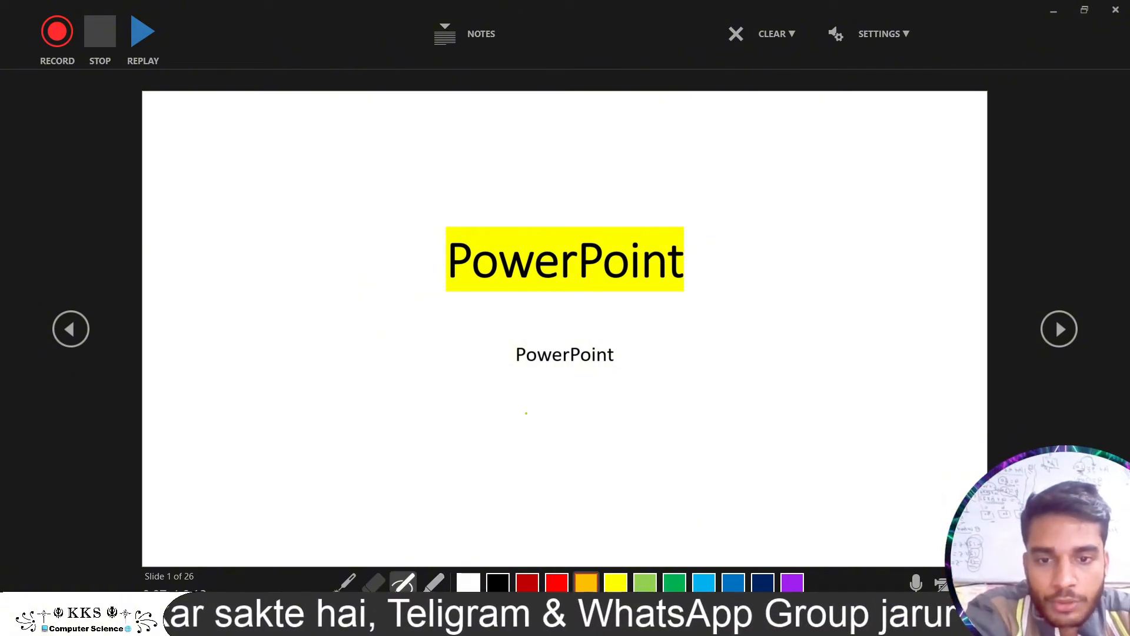
Draw an orange pen squiggle beneath the subtitle on slide 1 and erase it
left_click_drag(525, 412, 699, 361)
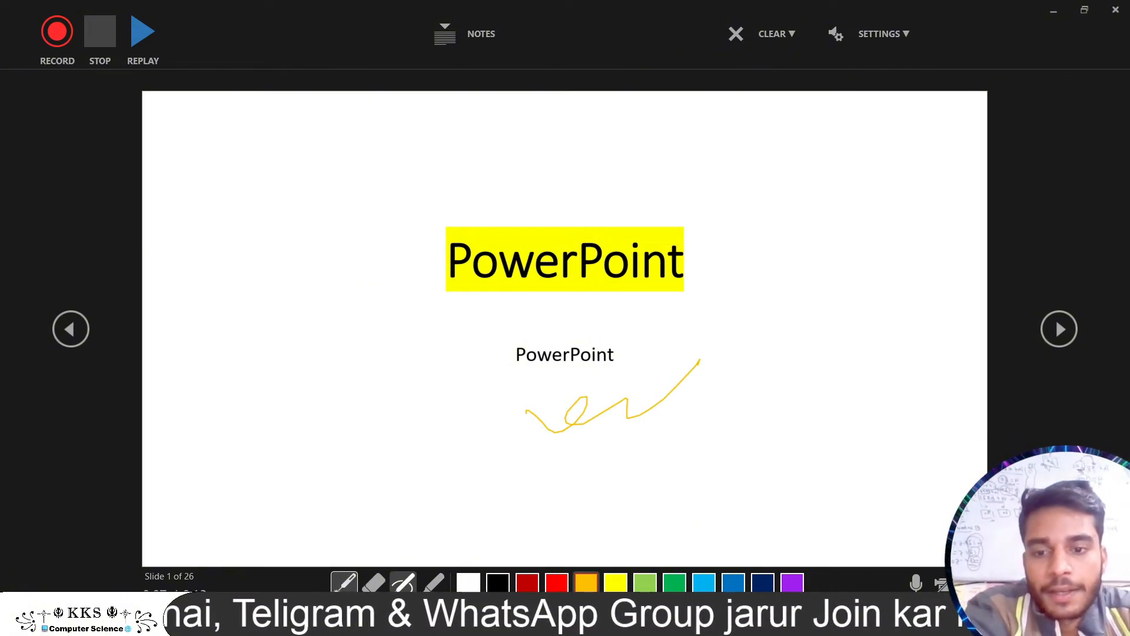
left_click(344, 583)
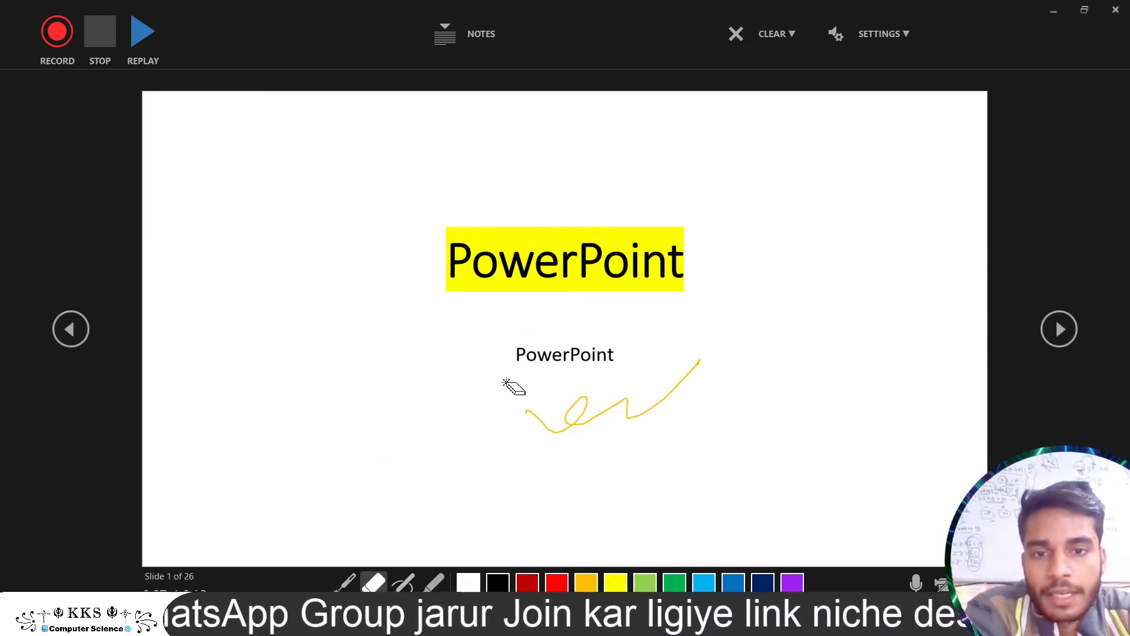
left_click_drag(512, 383, 641, 408)
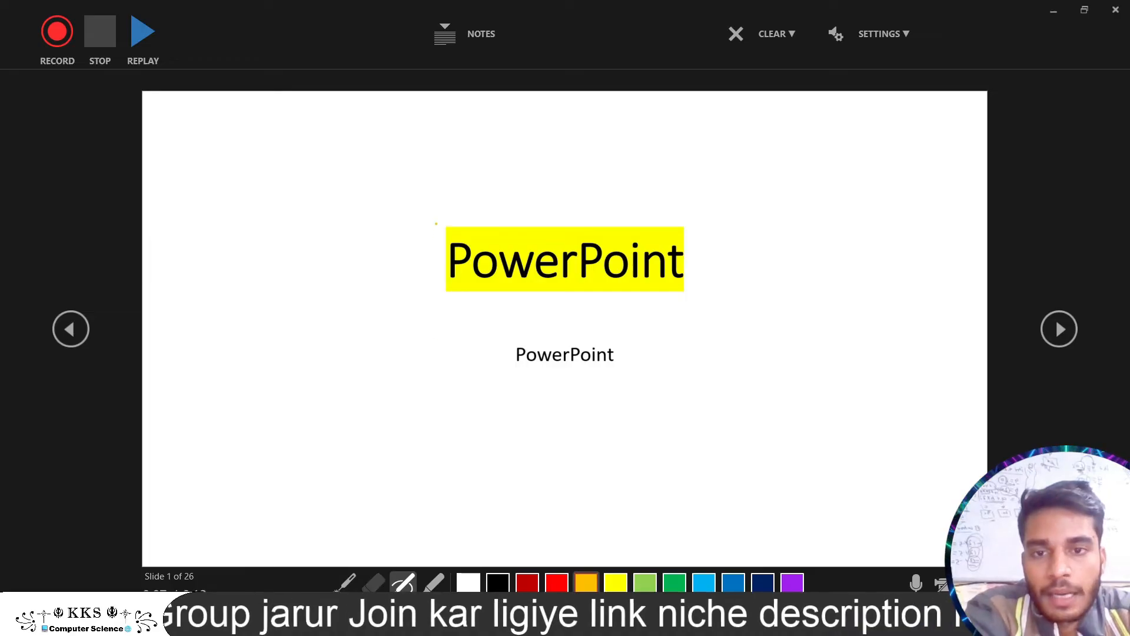
Annotate slide 1 with an orange pen loop around the subtitle, a yellow highlighter zigzag below it and a purple highlighter stroke beside the title
mouse_move(436, 223)
left_mouse_down()
mouse_move(677, 362)
mouse_move(493, 283)
left_mouse_up()
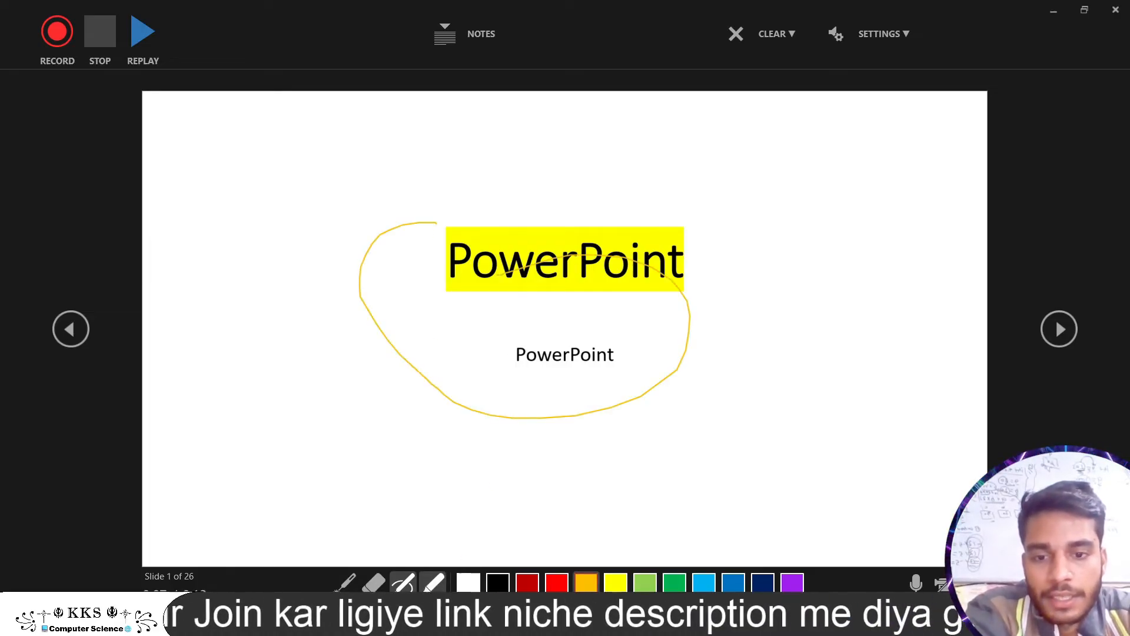
left_click(616, 582)
mouse_move(372, 416)
left_mouse_down()
mouse_move(432, 410)
mouse_move(562, 432)
mouse_move(594, 408)
left_mouse_up()
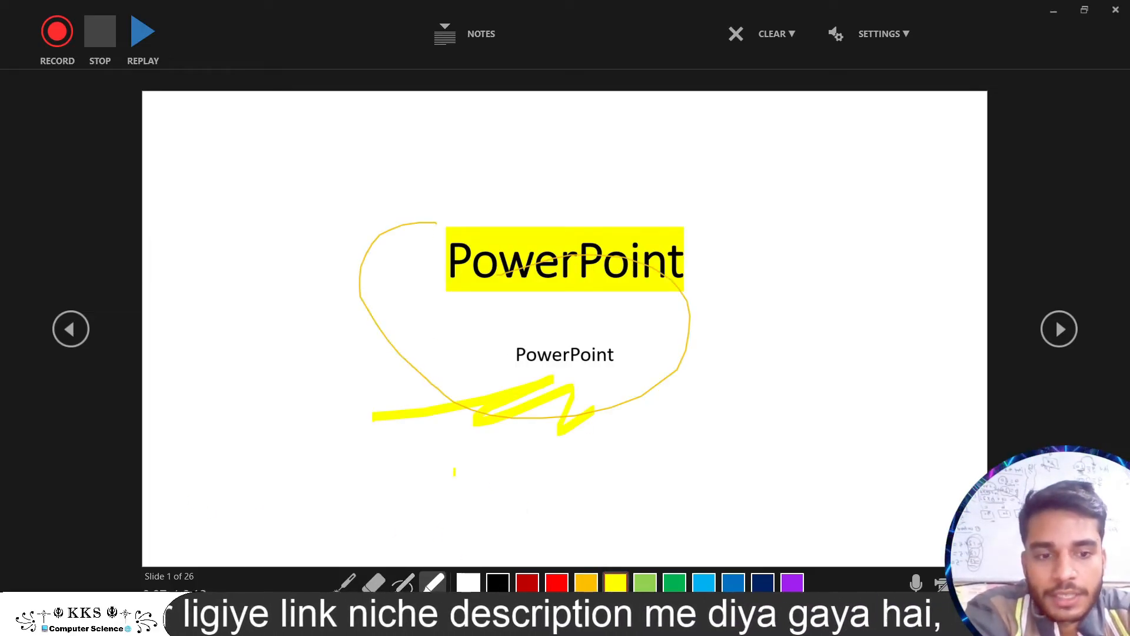
left_click(793, 583)
left_click_drag(761, 286, 718, 245)
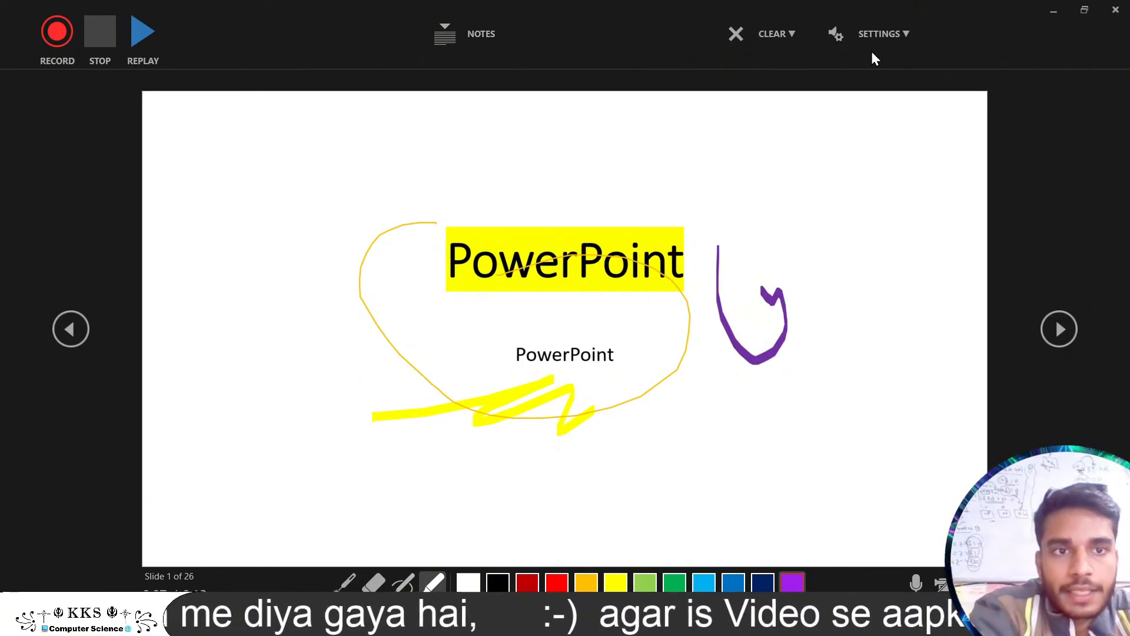
Open the recording settings to examine the microphone and camera choices
left_click(848, 39)
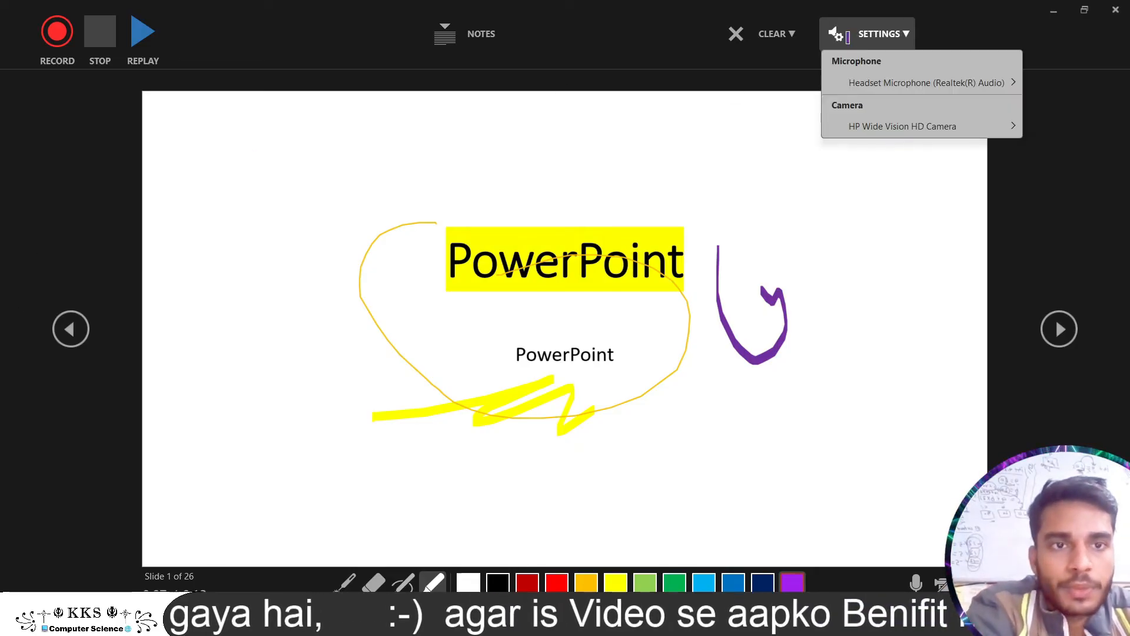